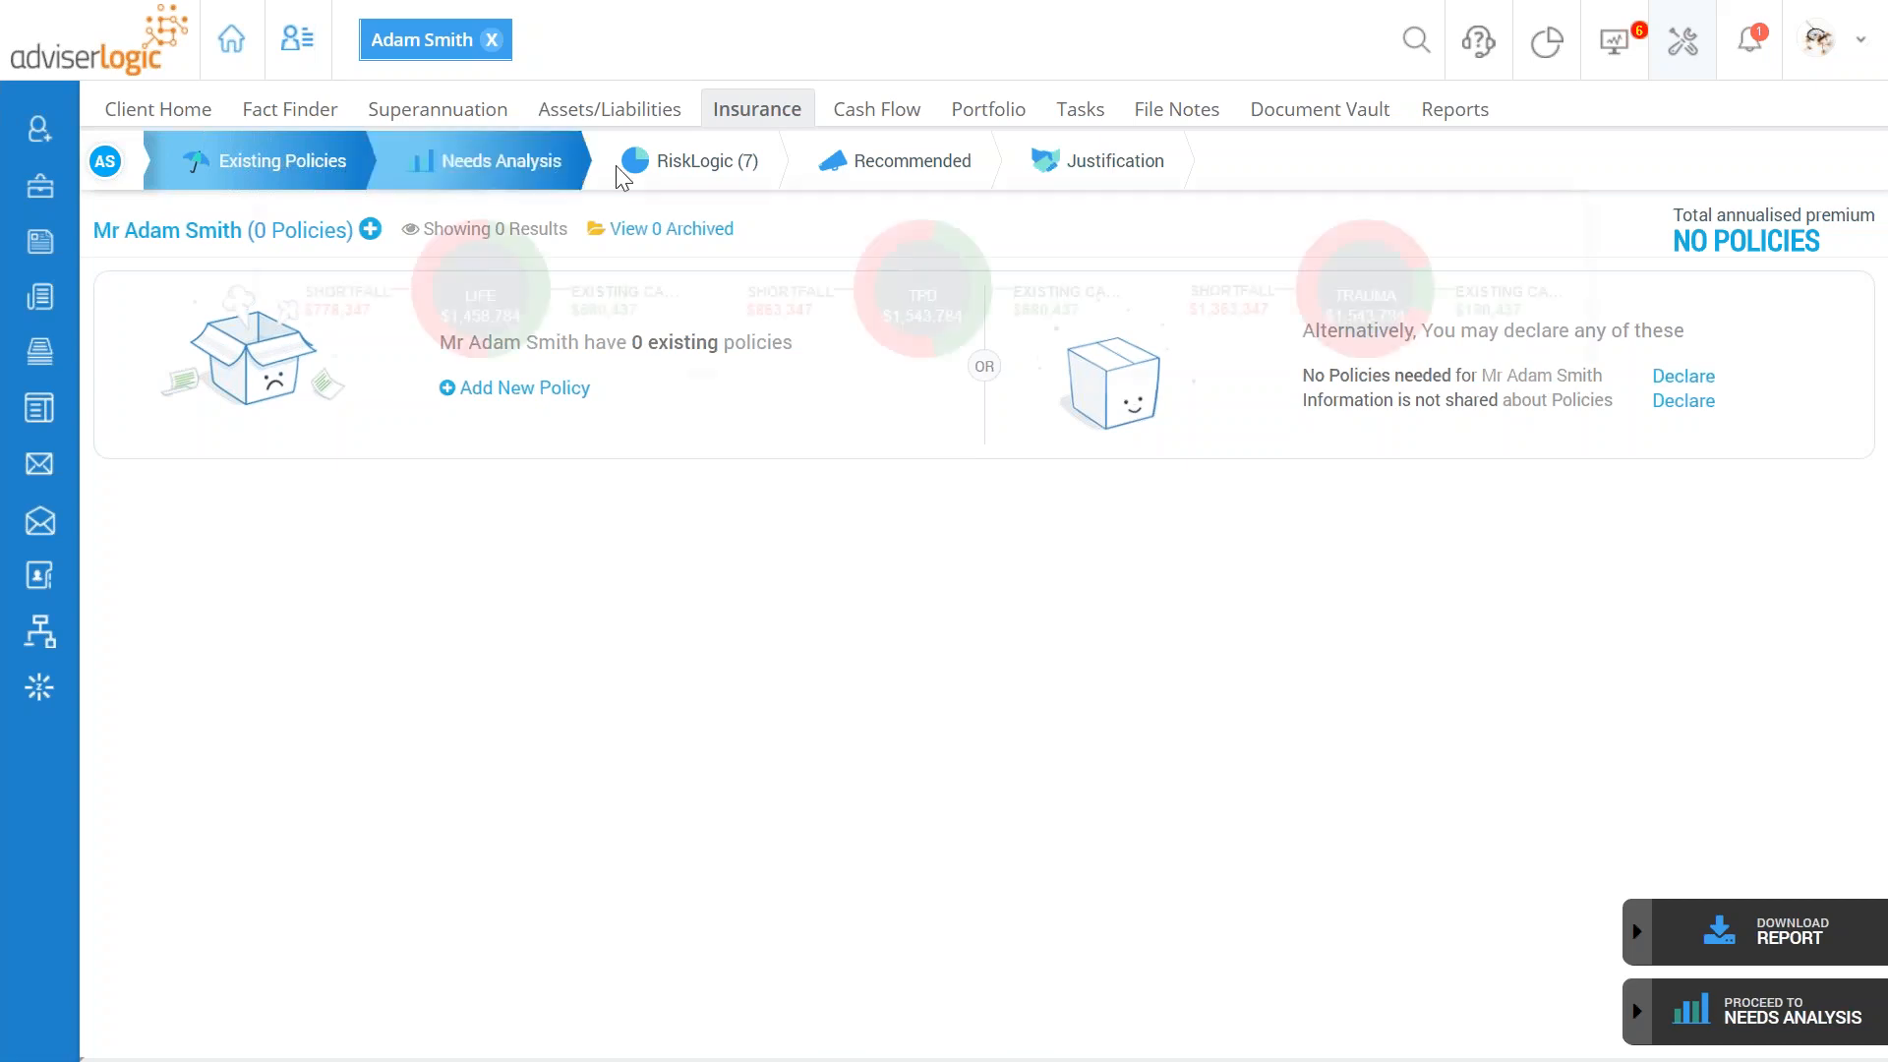
Step: Add a new policy to the client's existing insurance policies and name it "Life & Tpd existing"
mouse_move(758, 125)
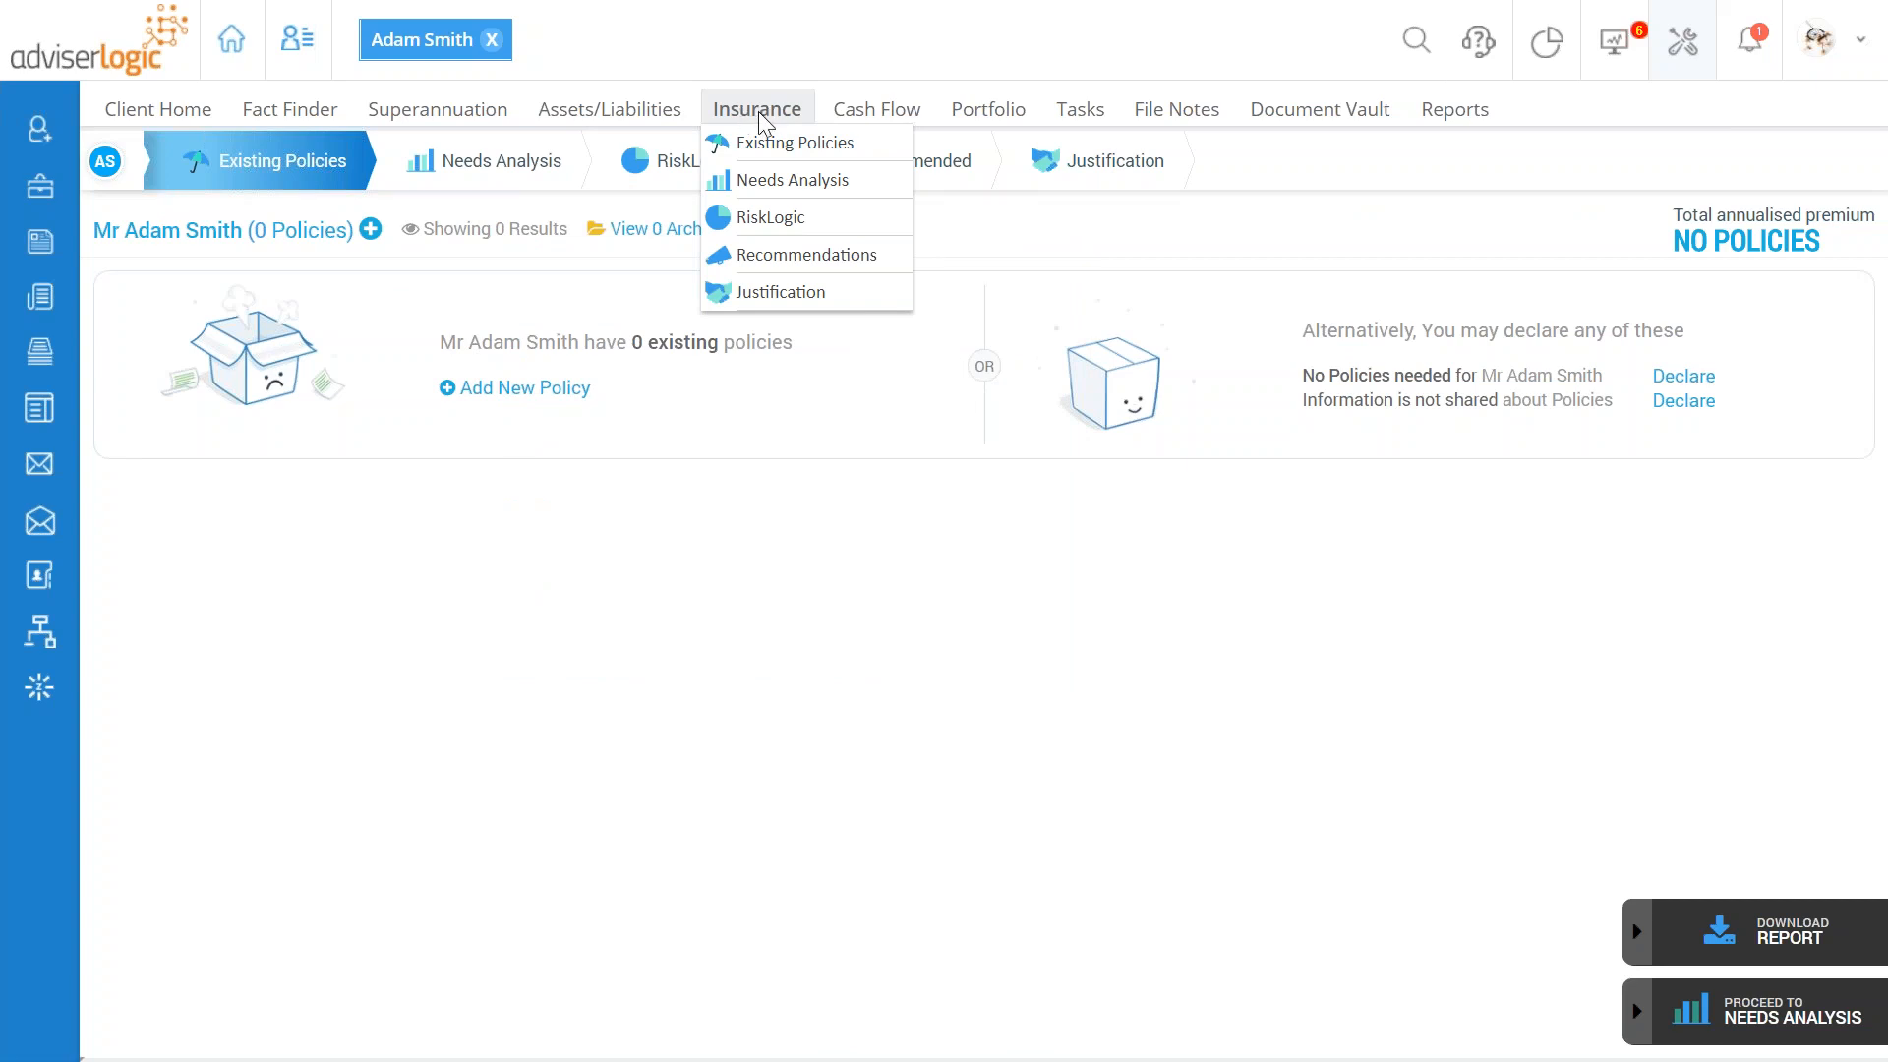
click(782, 148)
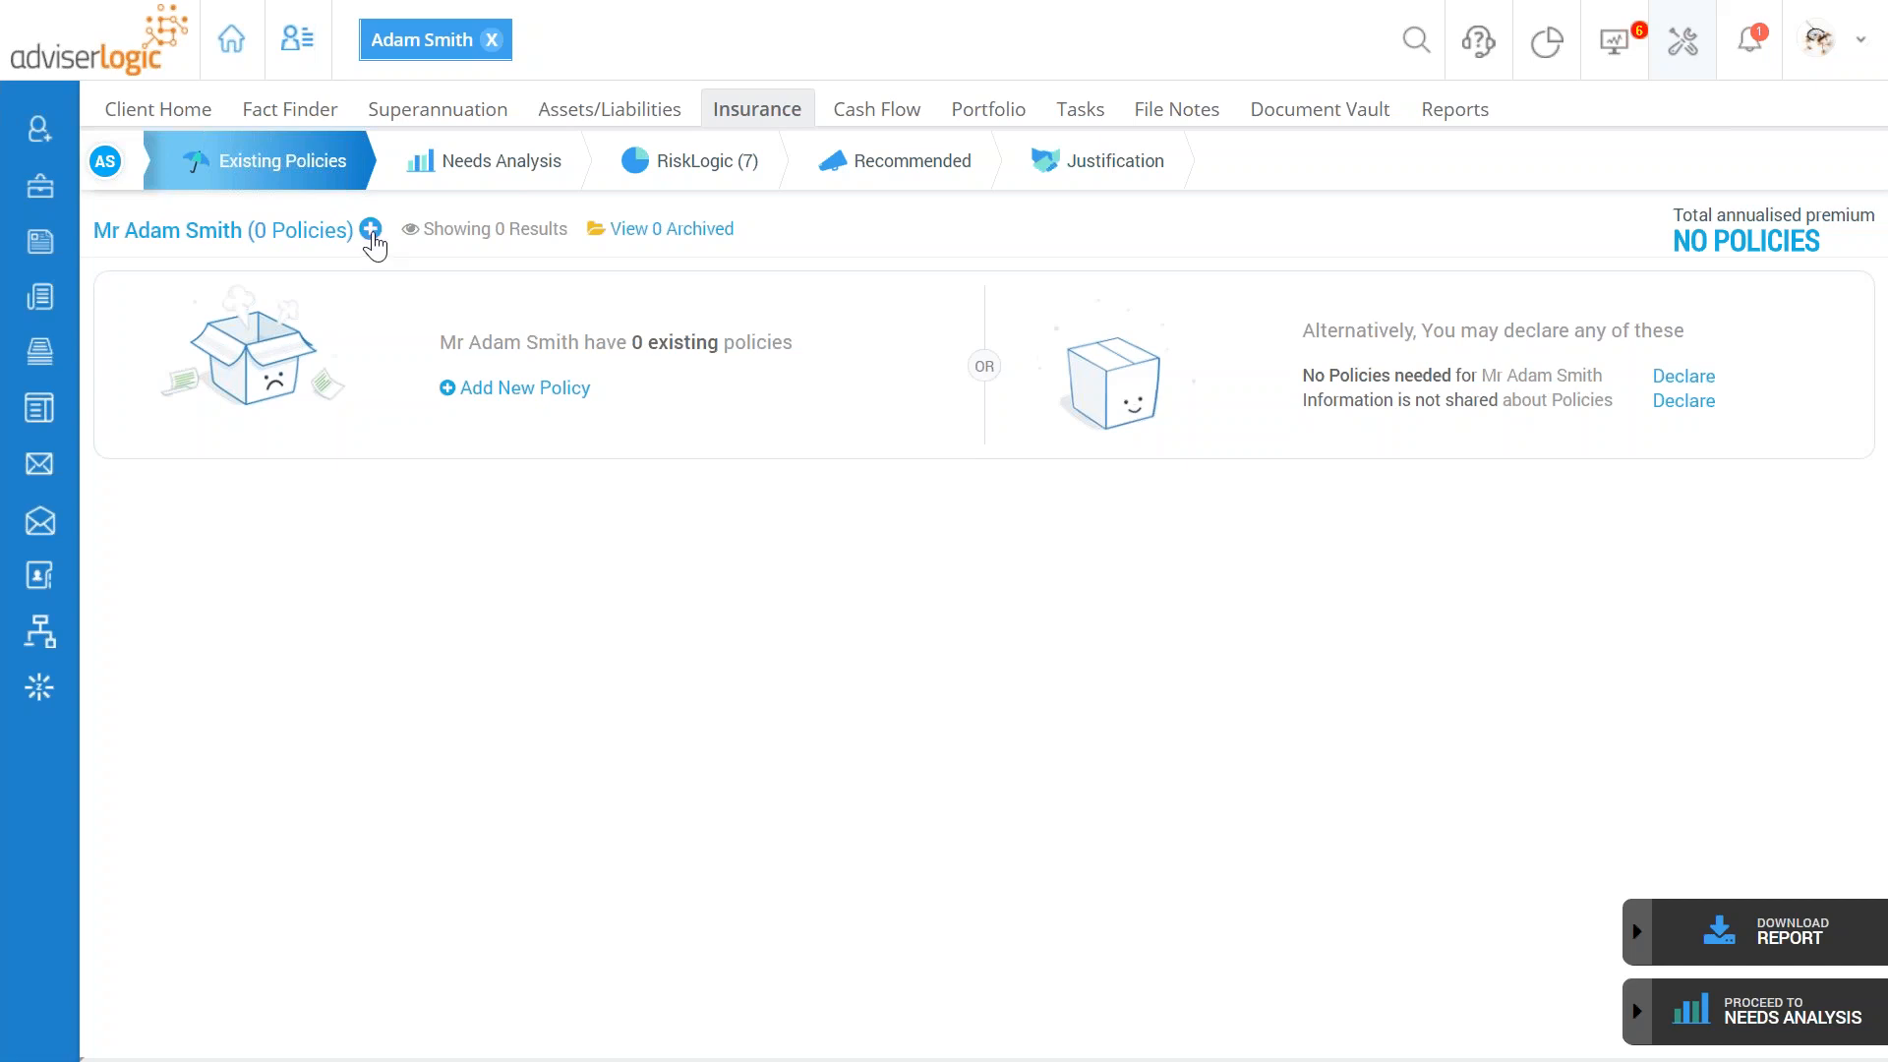
click(371, 229)
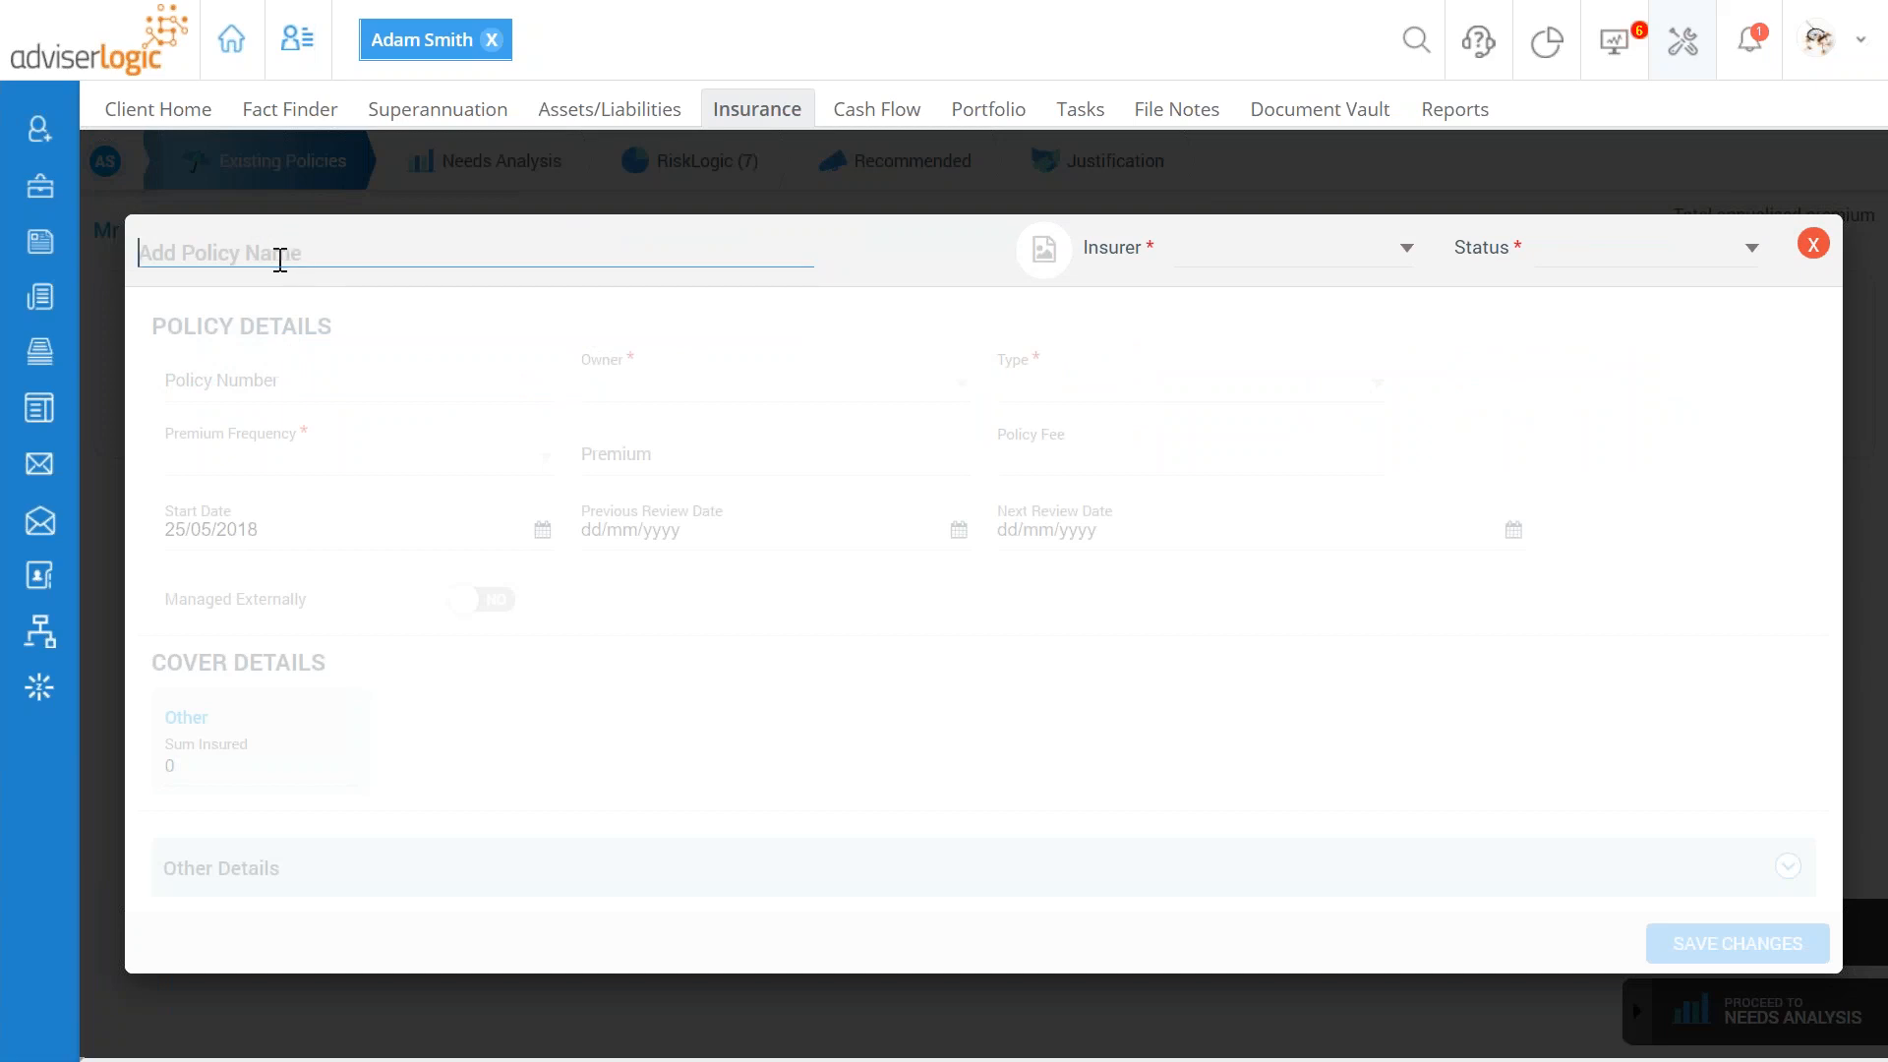
text(Life & Tpd existing)
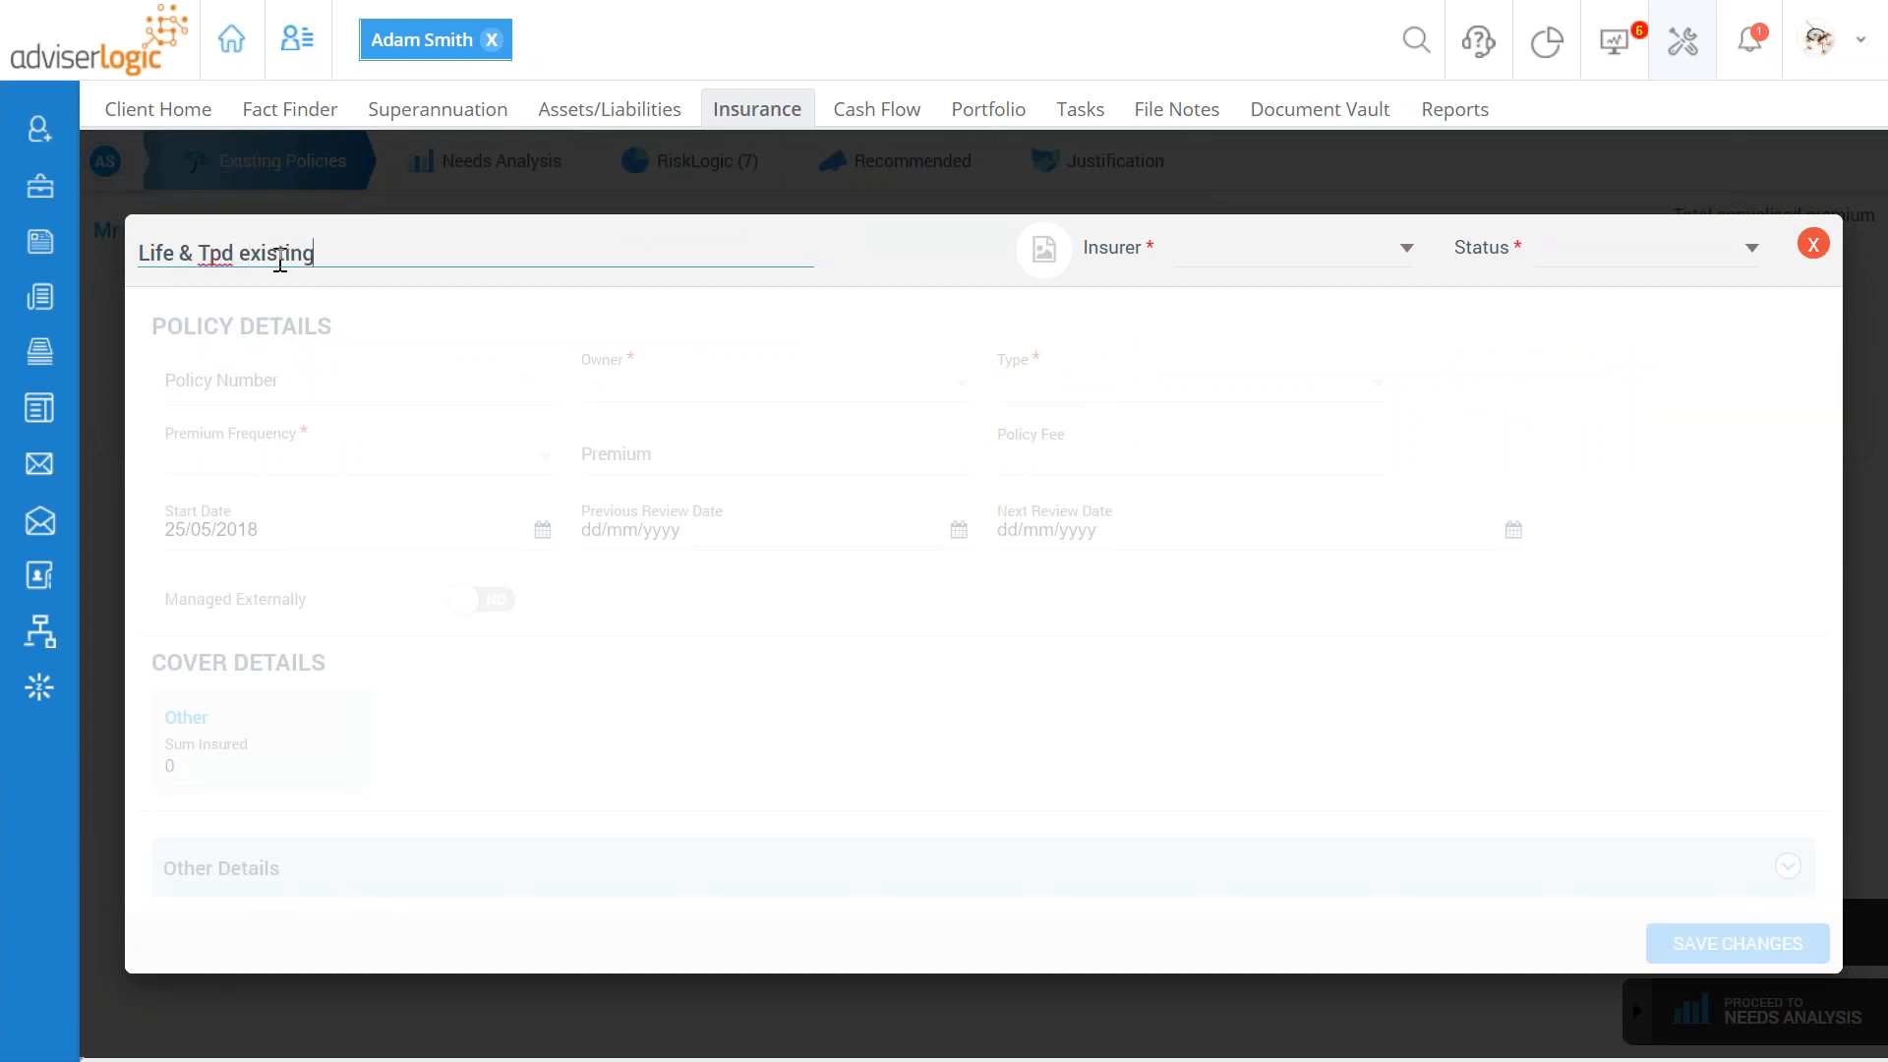
Step: Set the new policy's insurer to MLC Insurance and its status to In force
click(1319, 266)
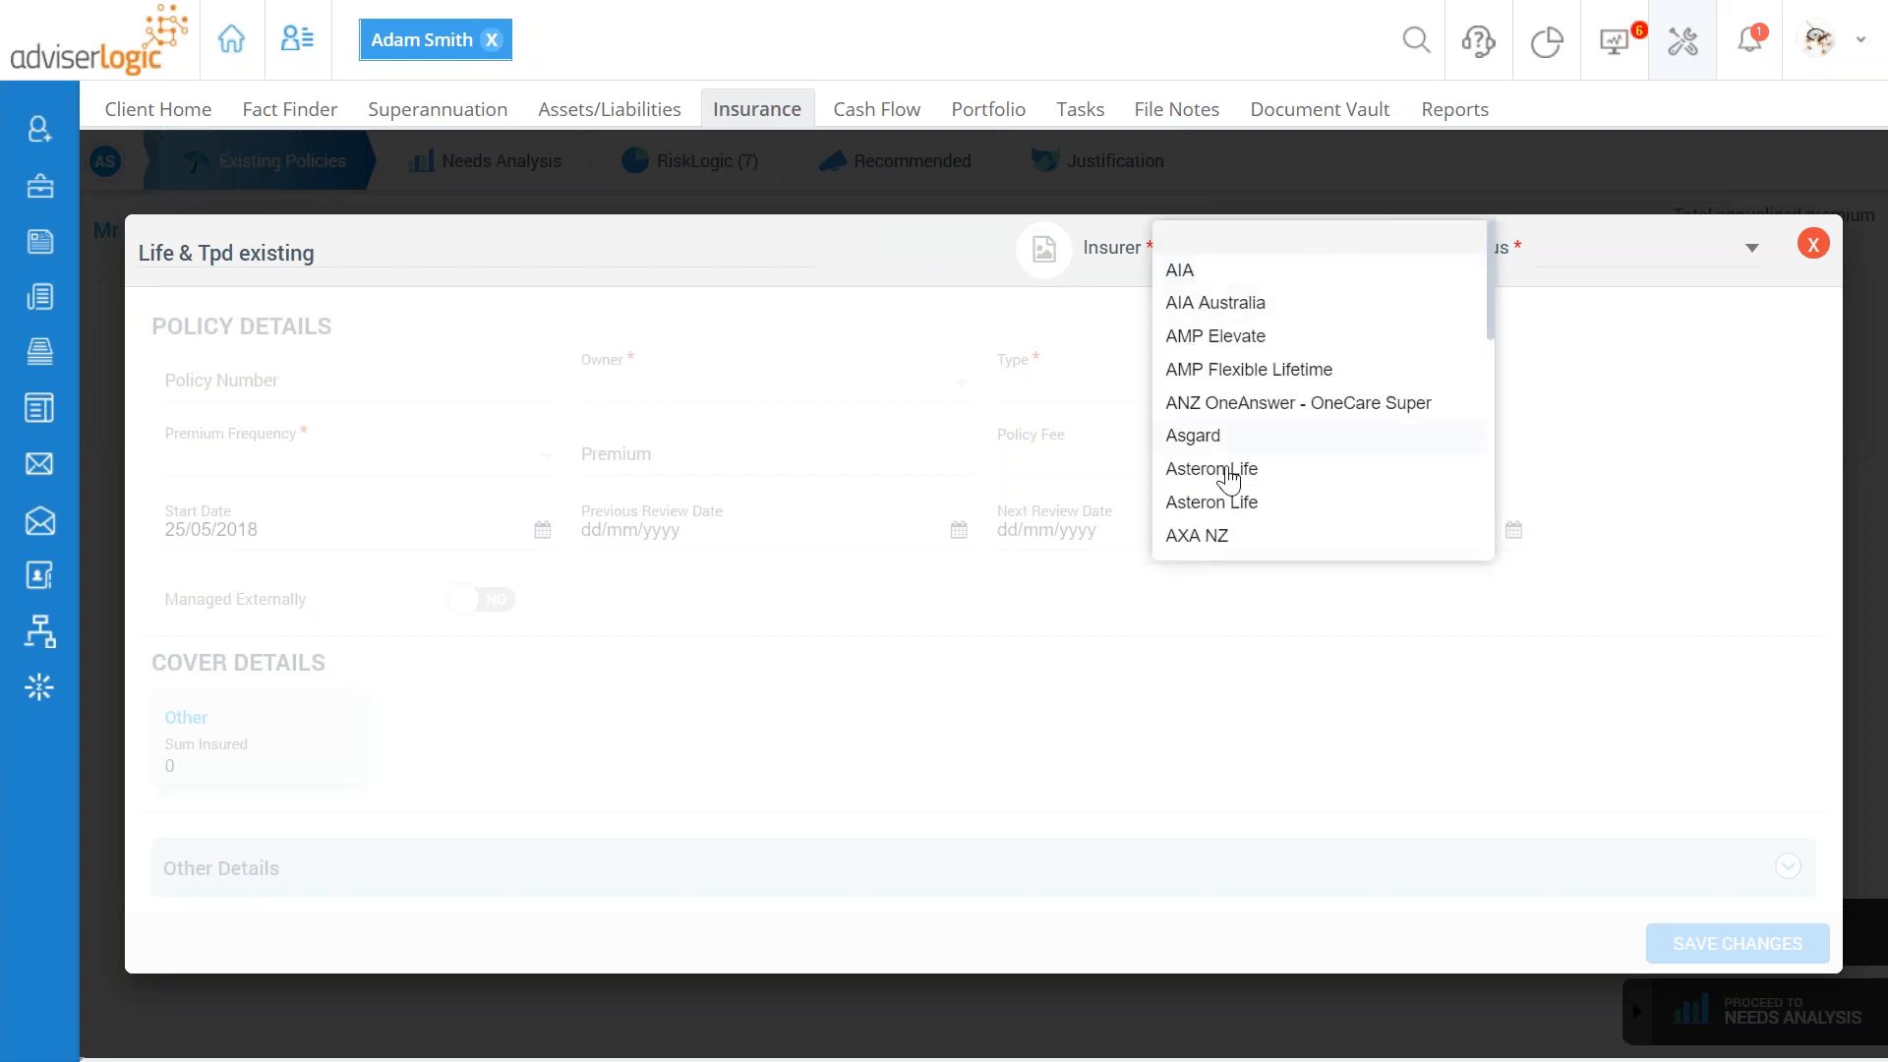
scroll(1241, 482, down, 3)
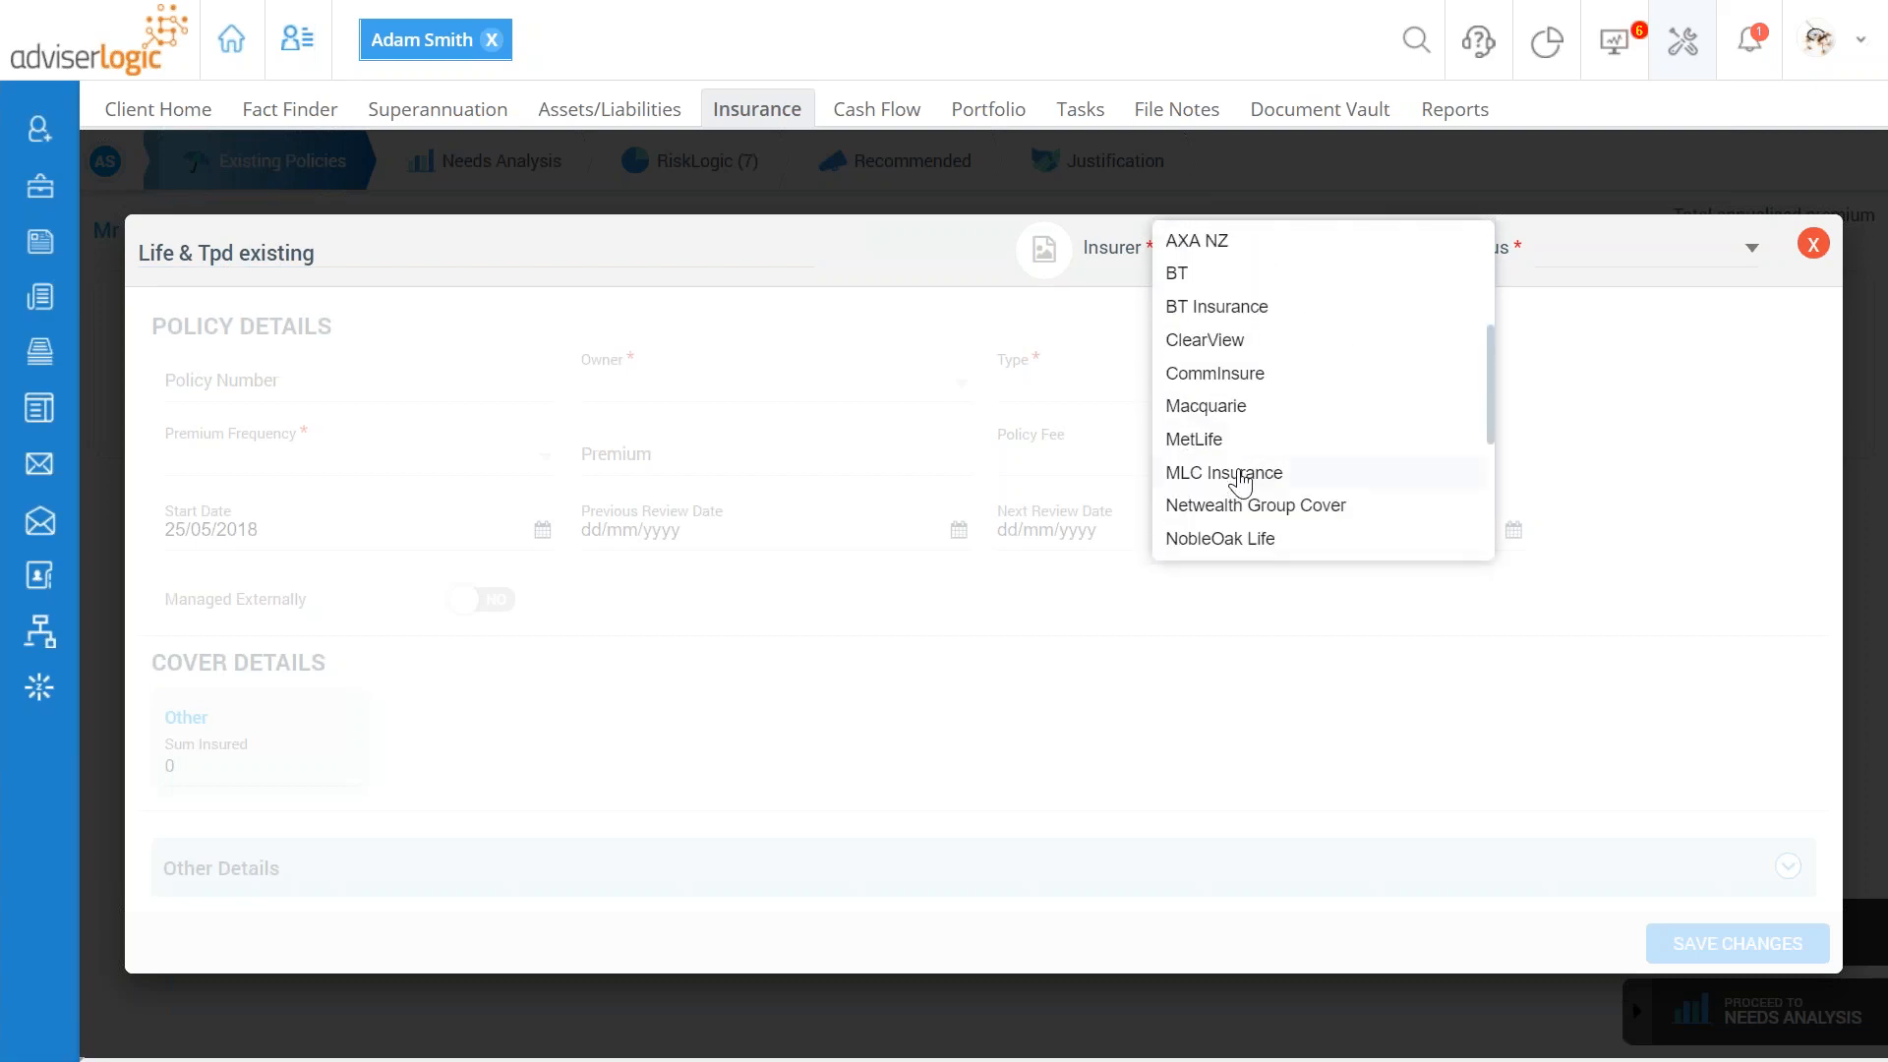
click(1231, 472)
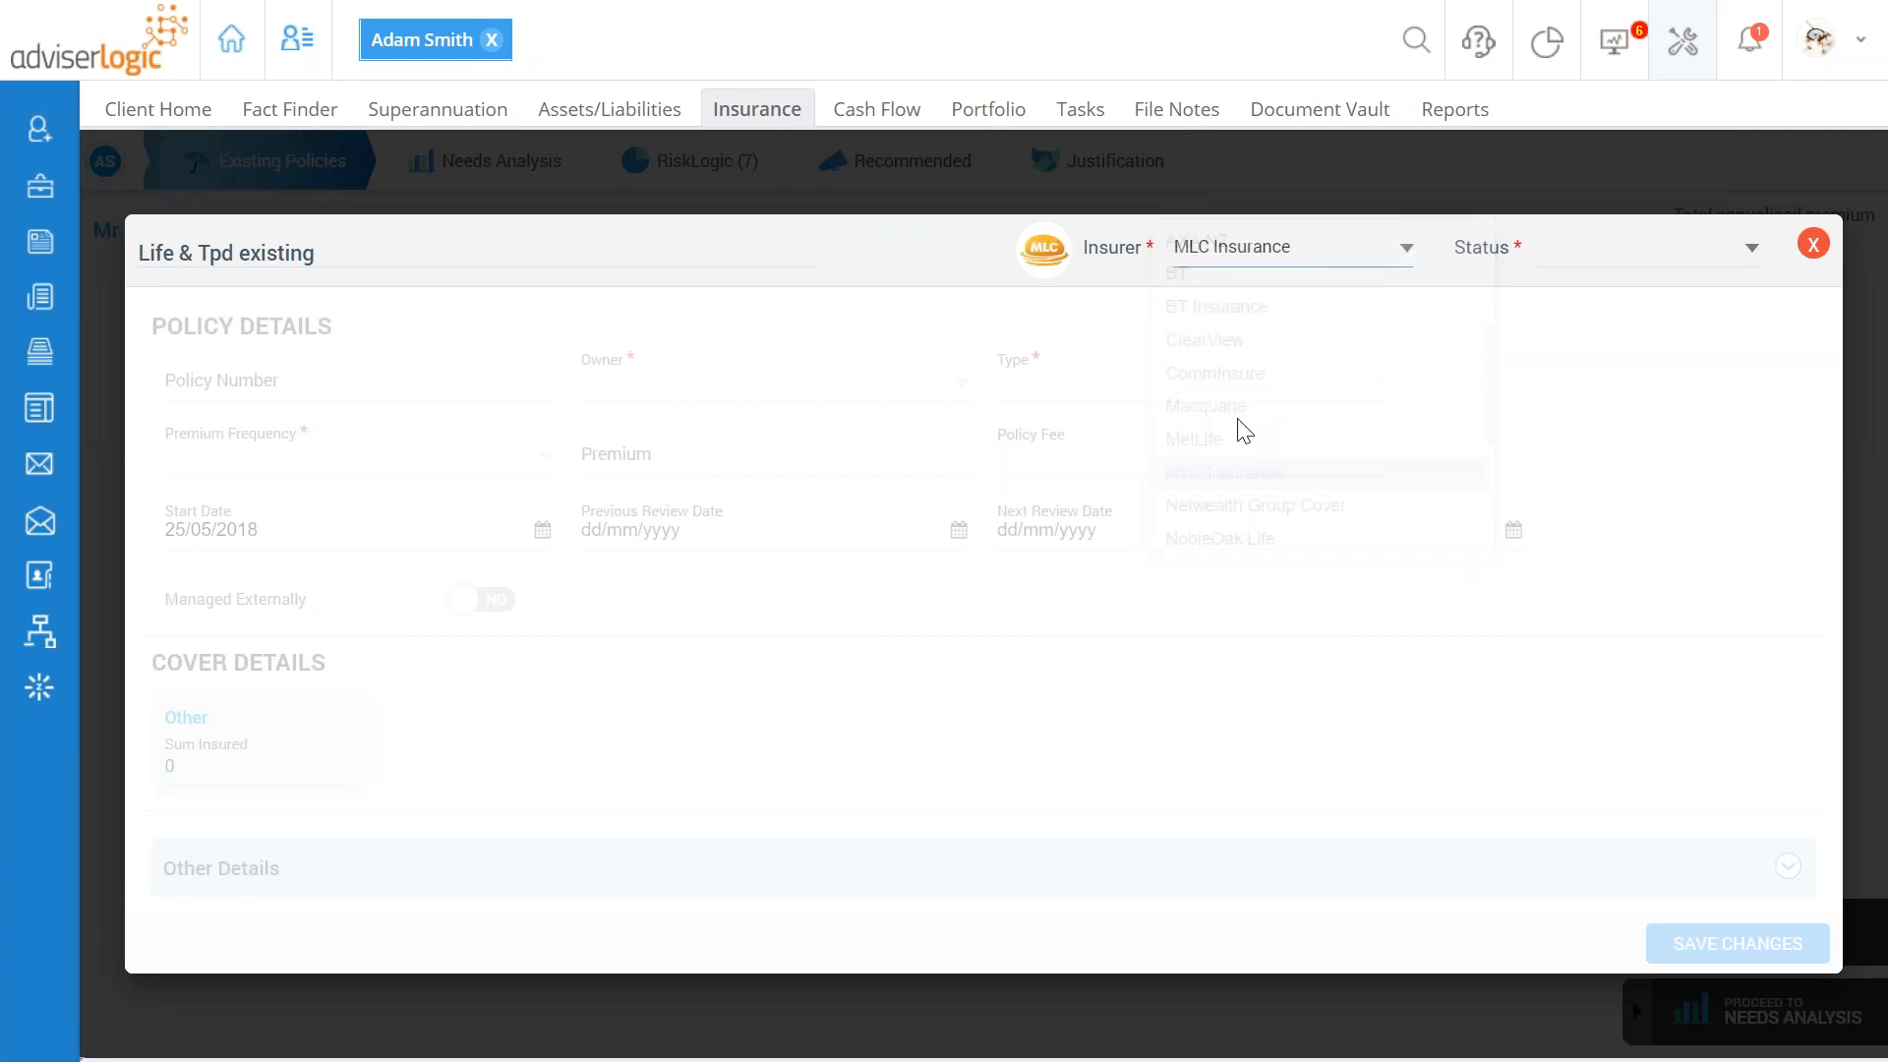
click(1751, 257)
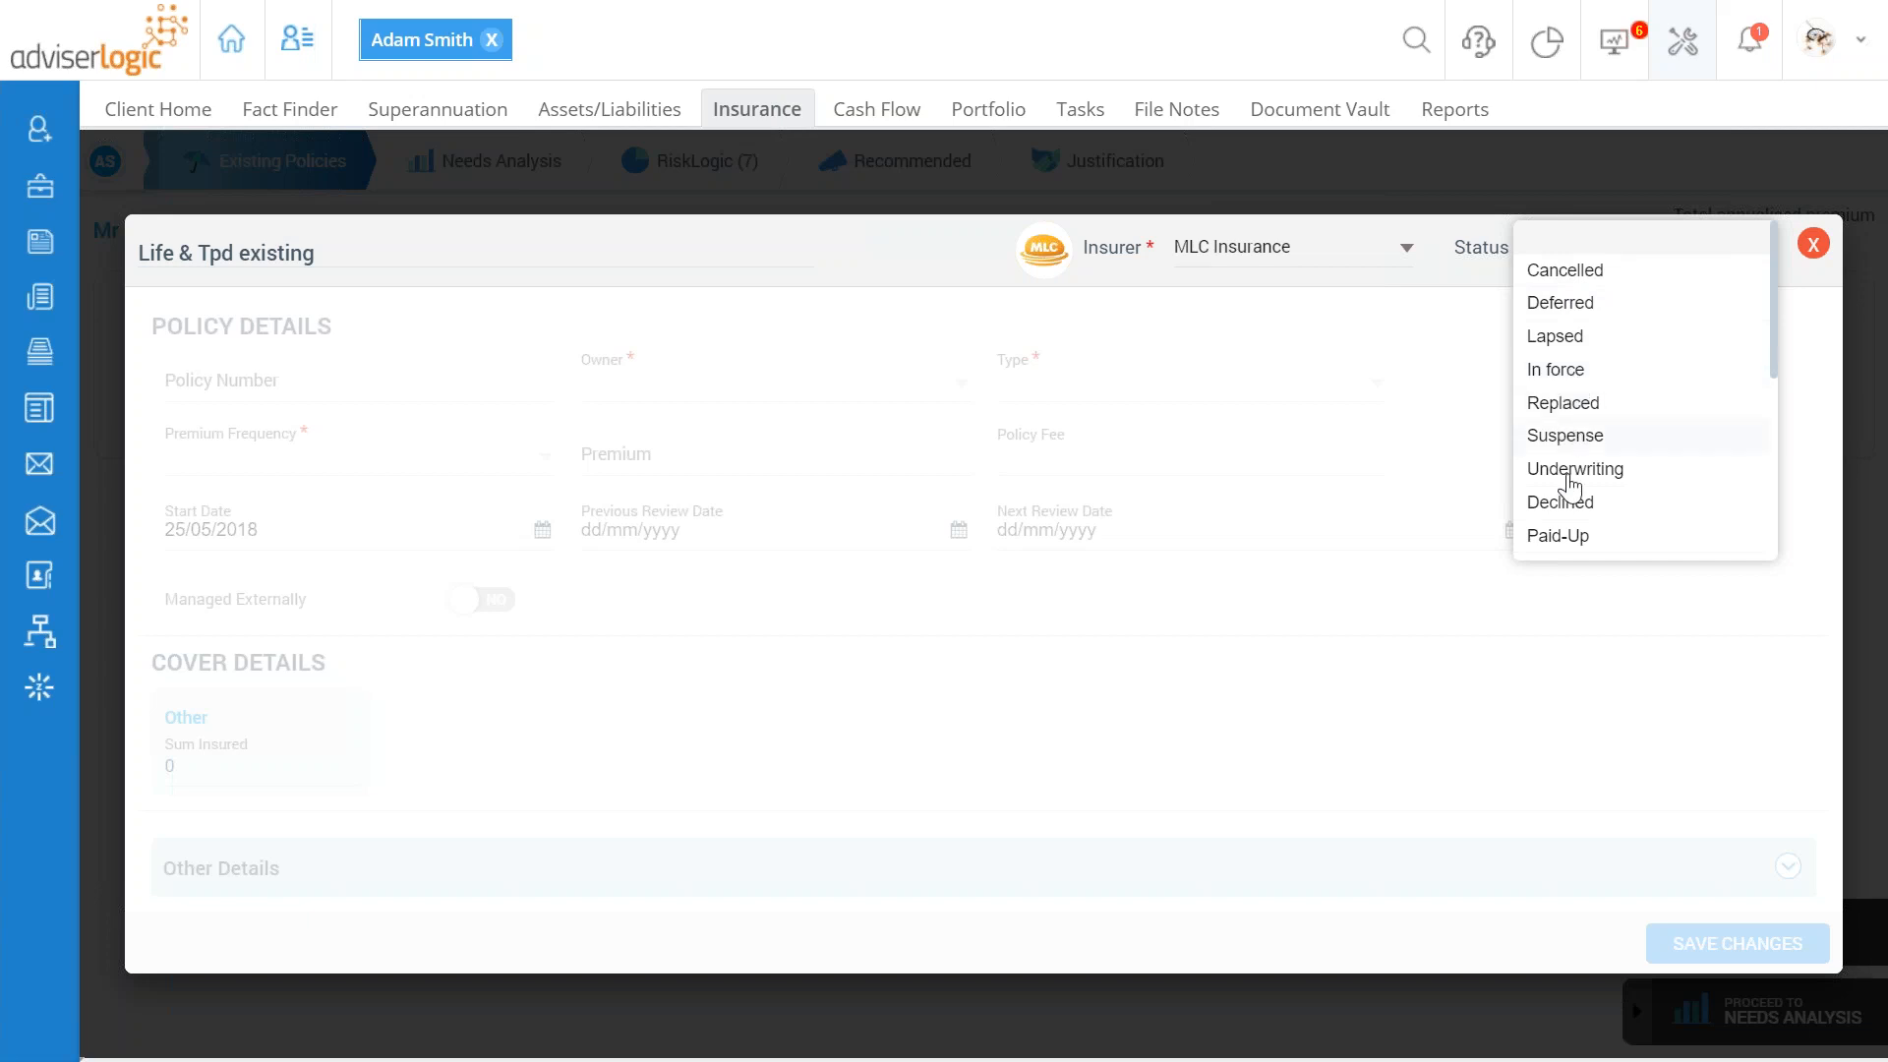
scroll(1611, 405, down, 1)
scroll(1611, 405, down, 3)
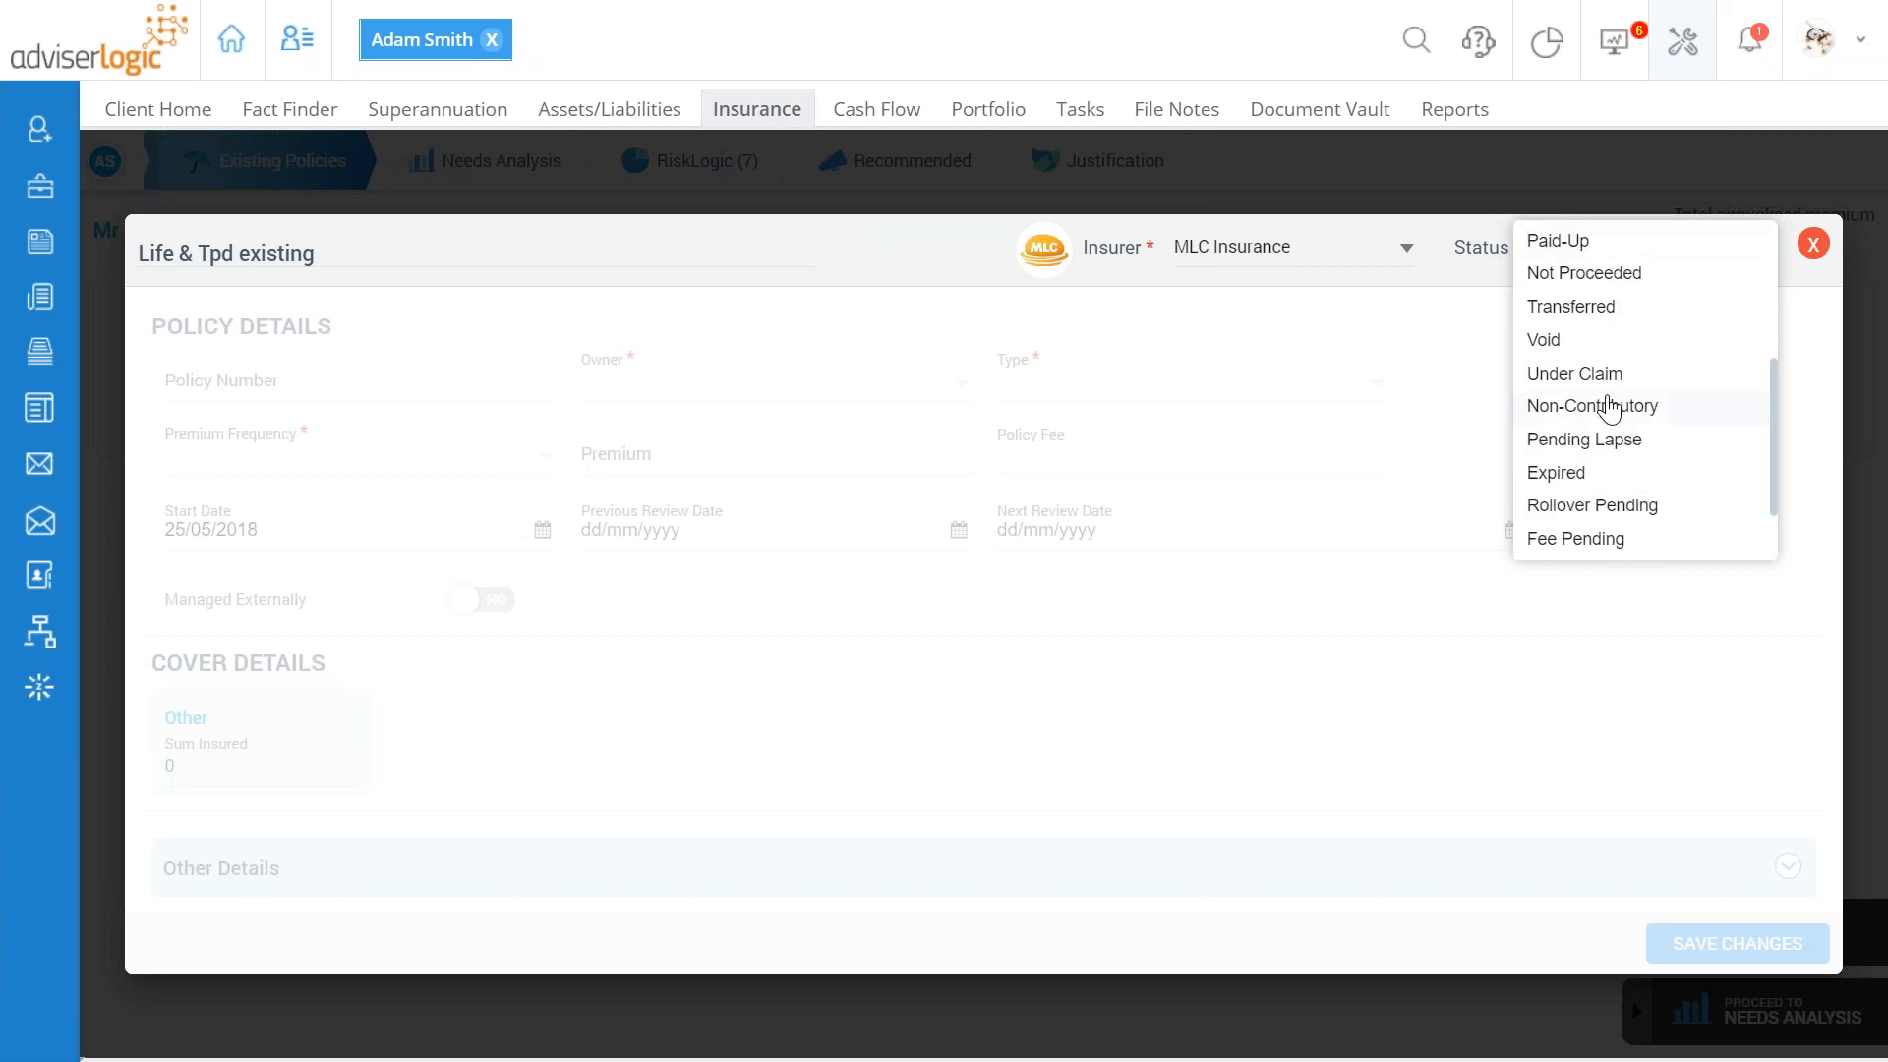
scroll(1611, 405, up, 4)
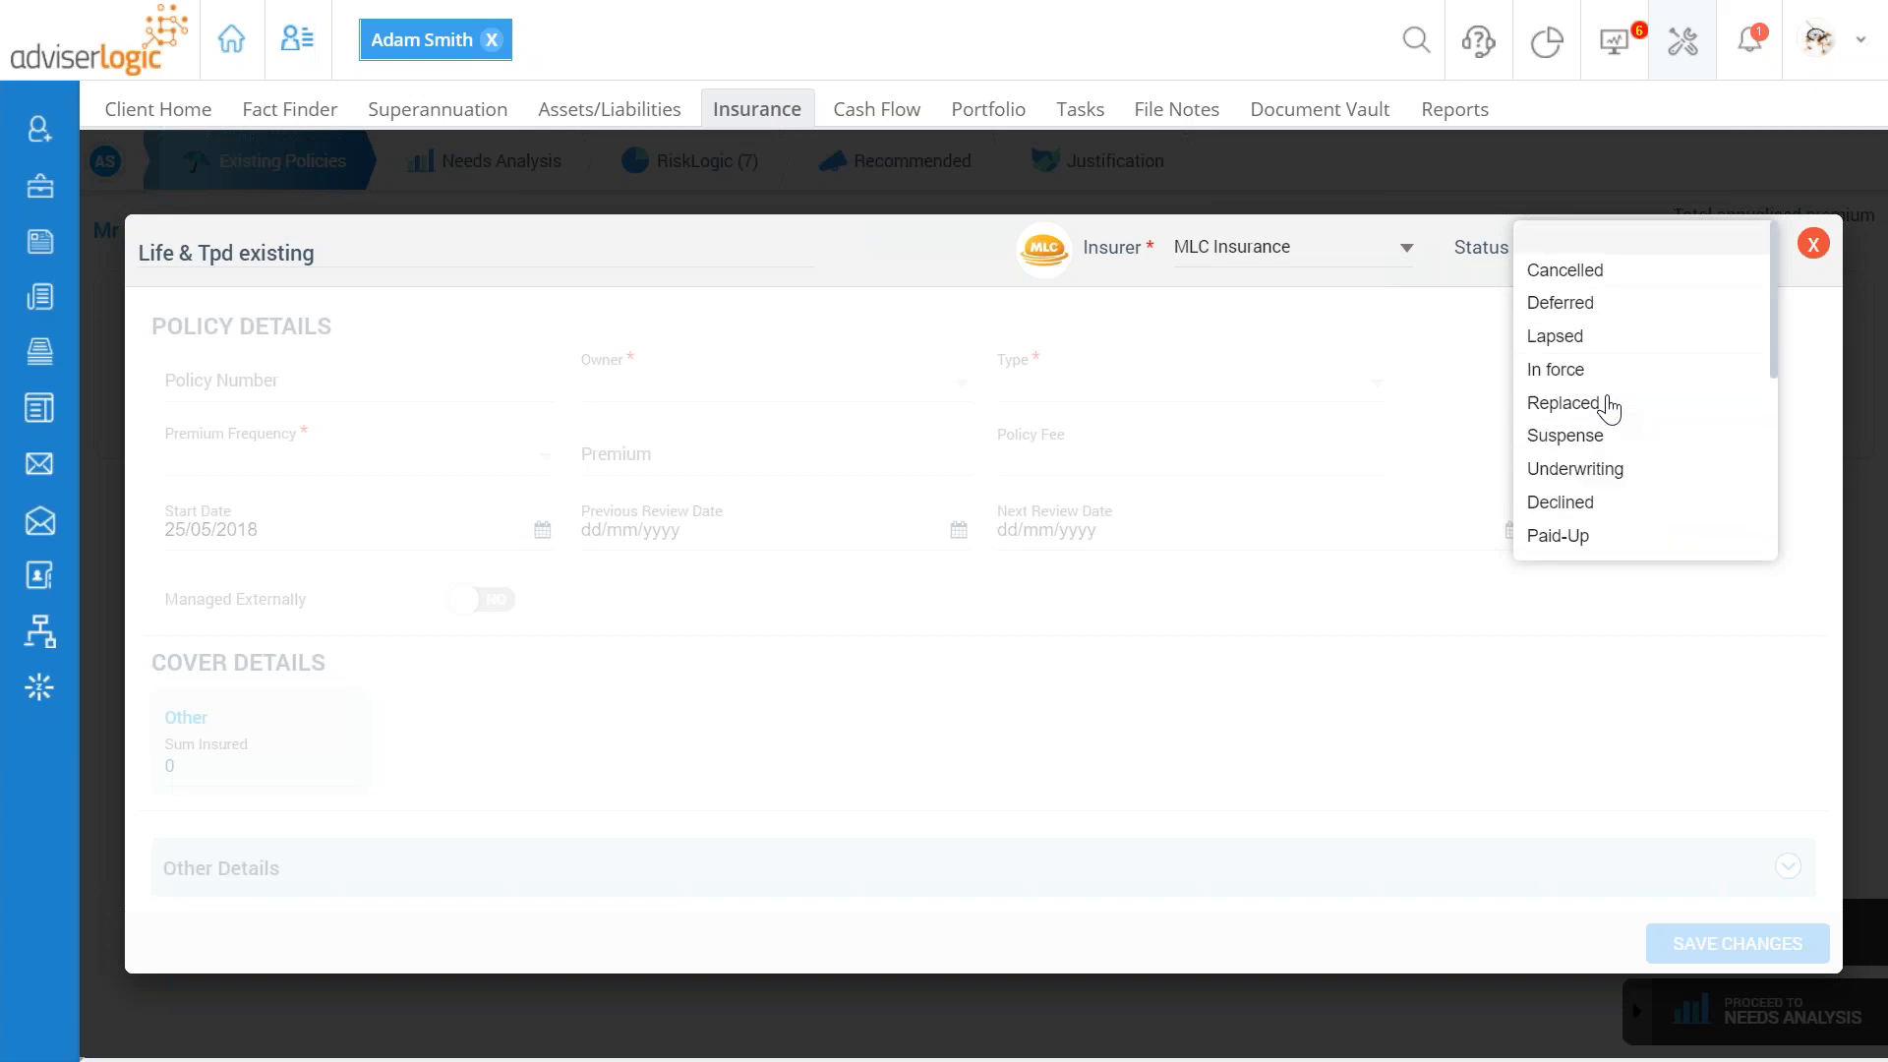
click(1574, 370)
Step: Enter the policy number and select the client personally as the policy owner
click(291, 380)
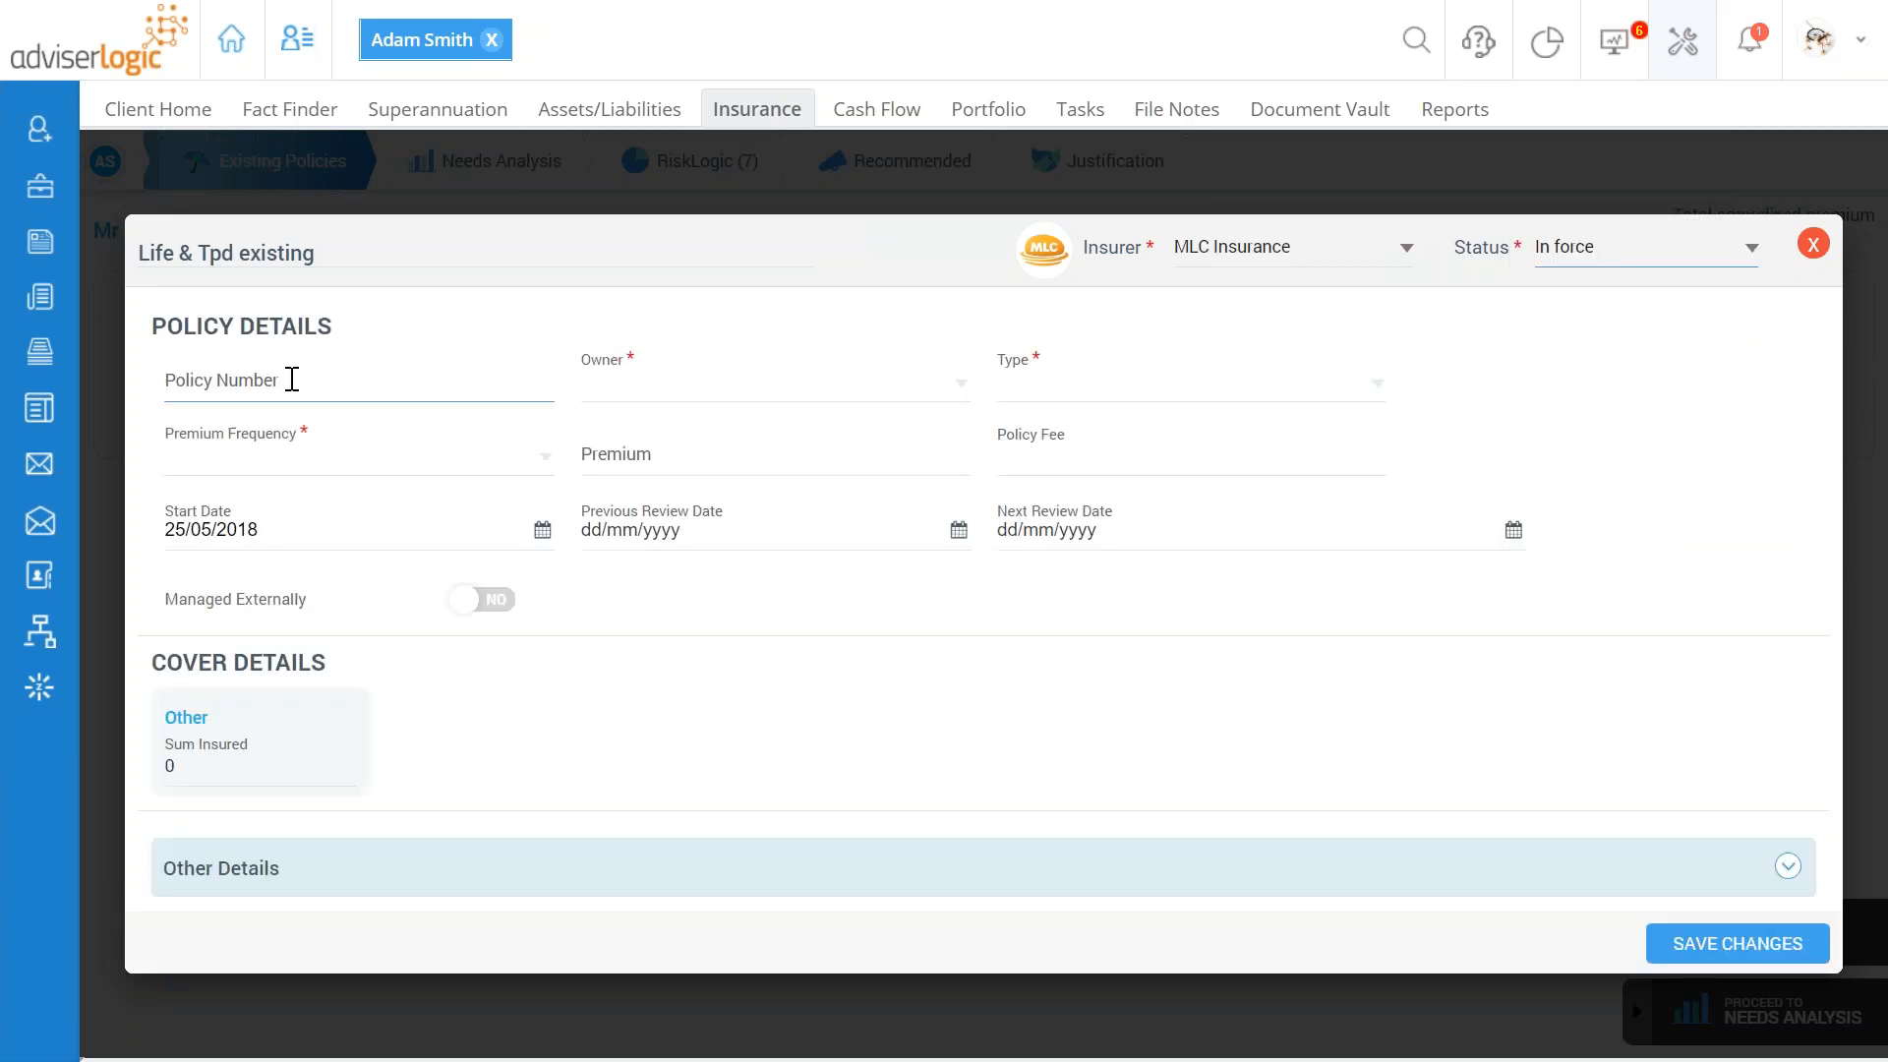
text(P)
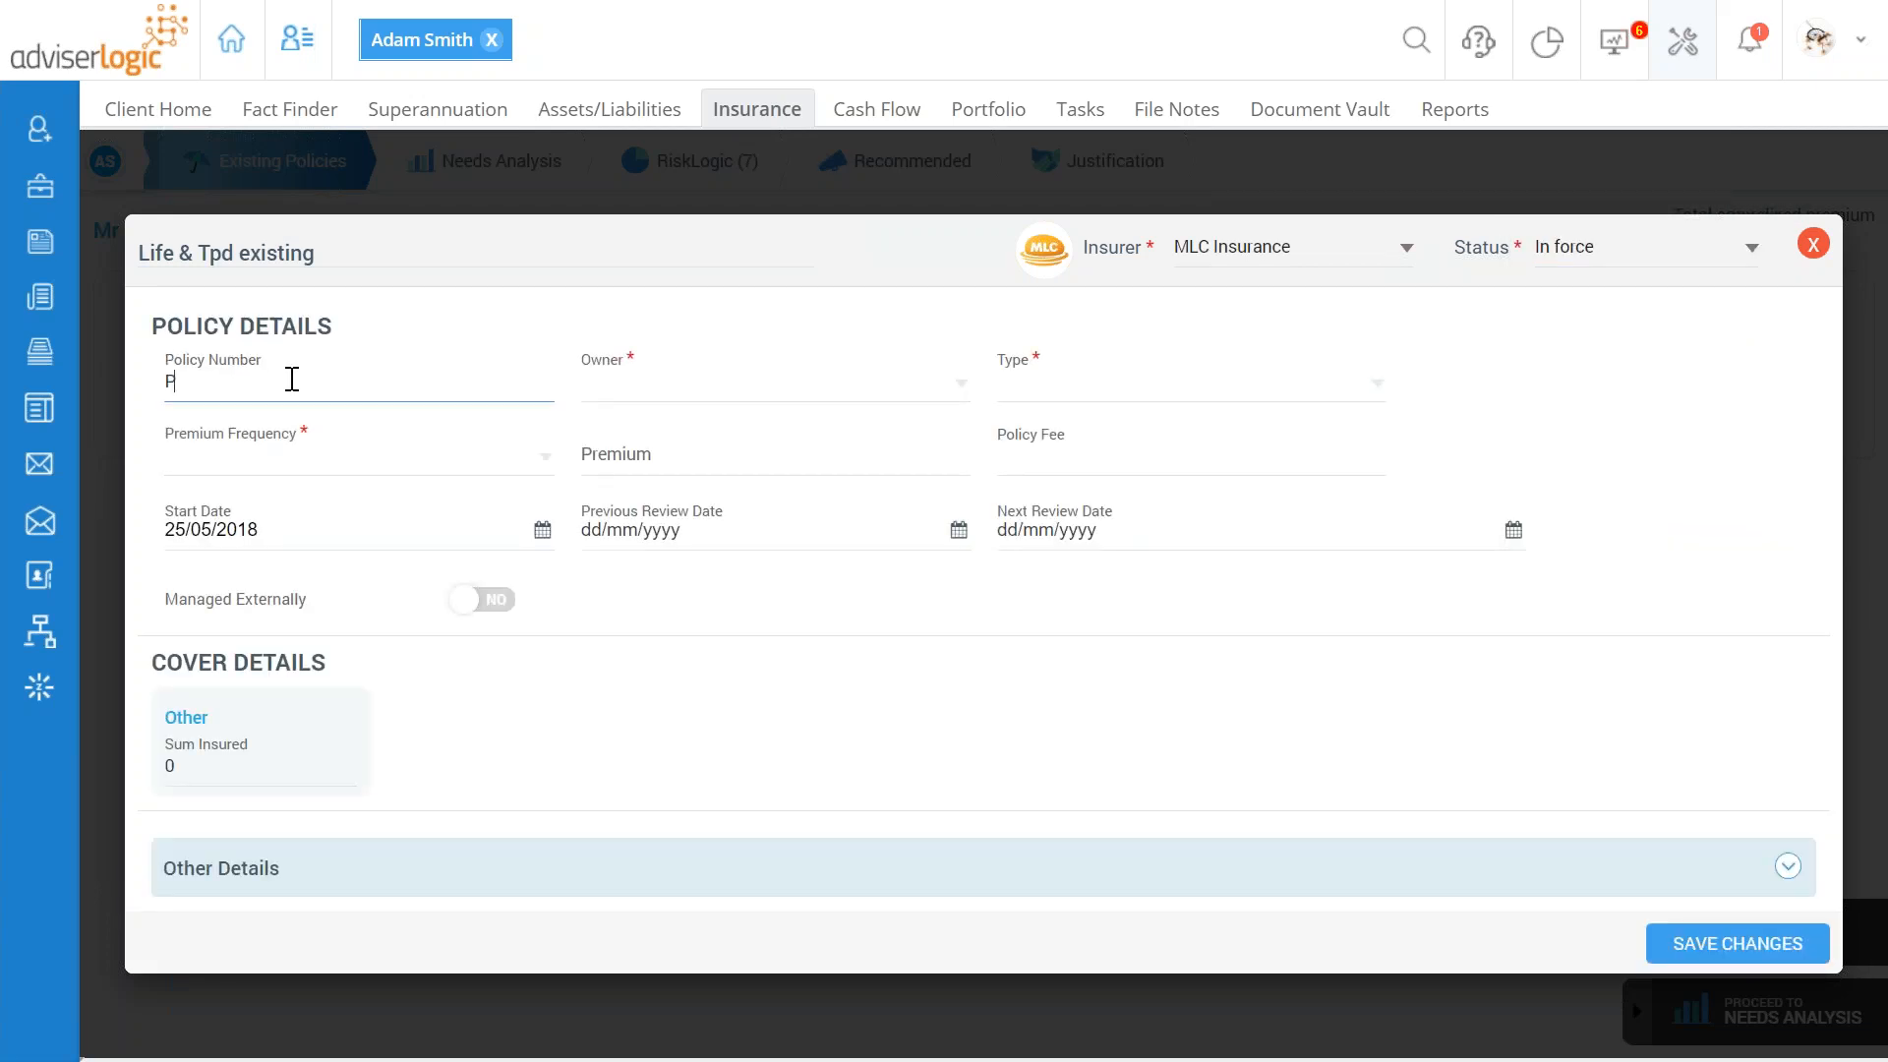
text(1234567)
click(610, 403)
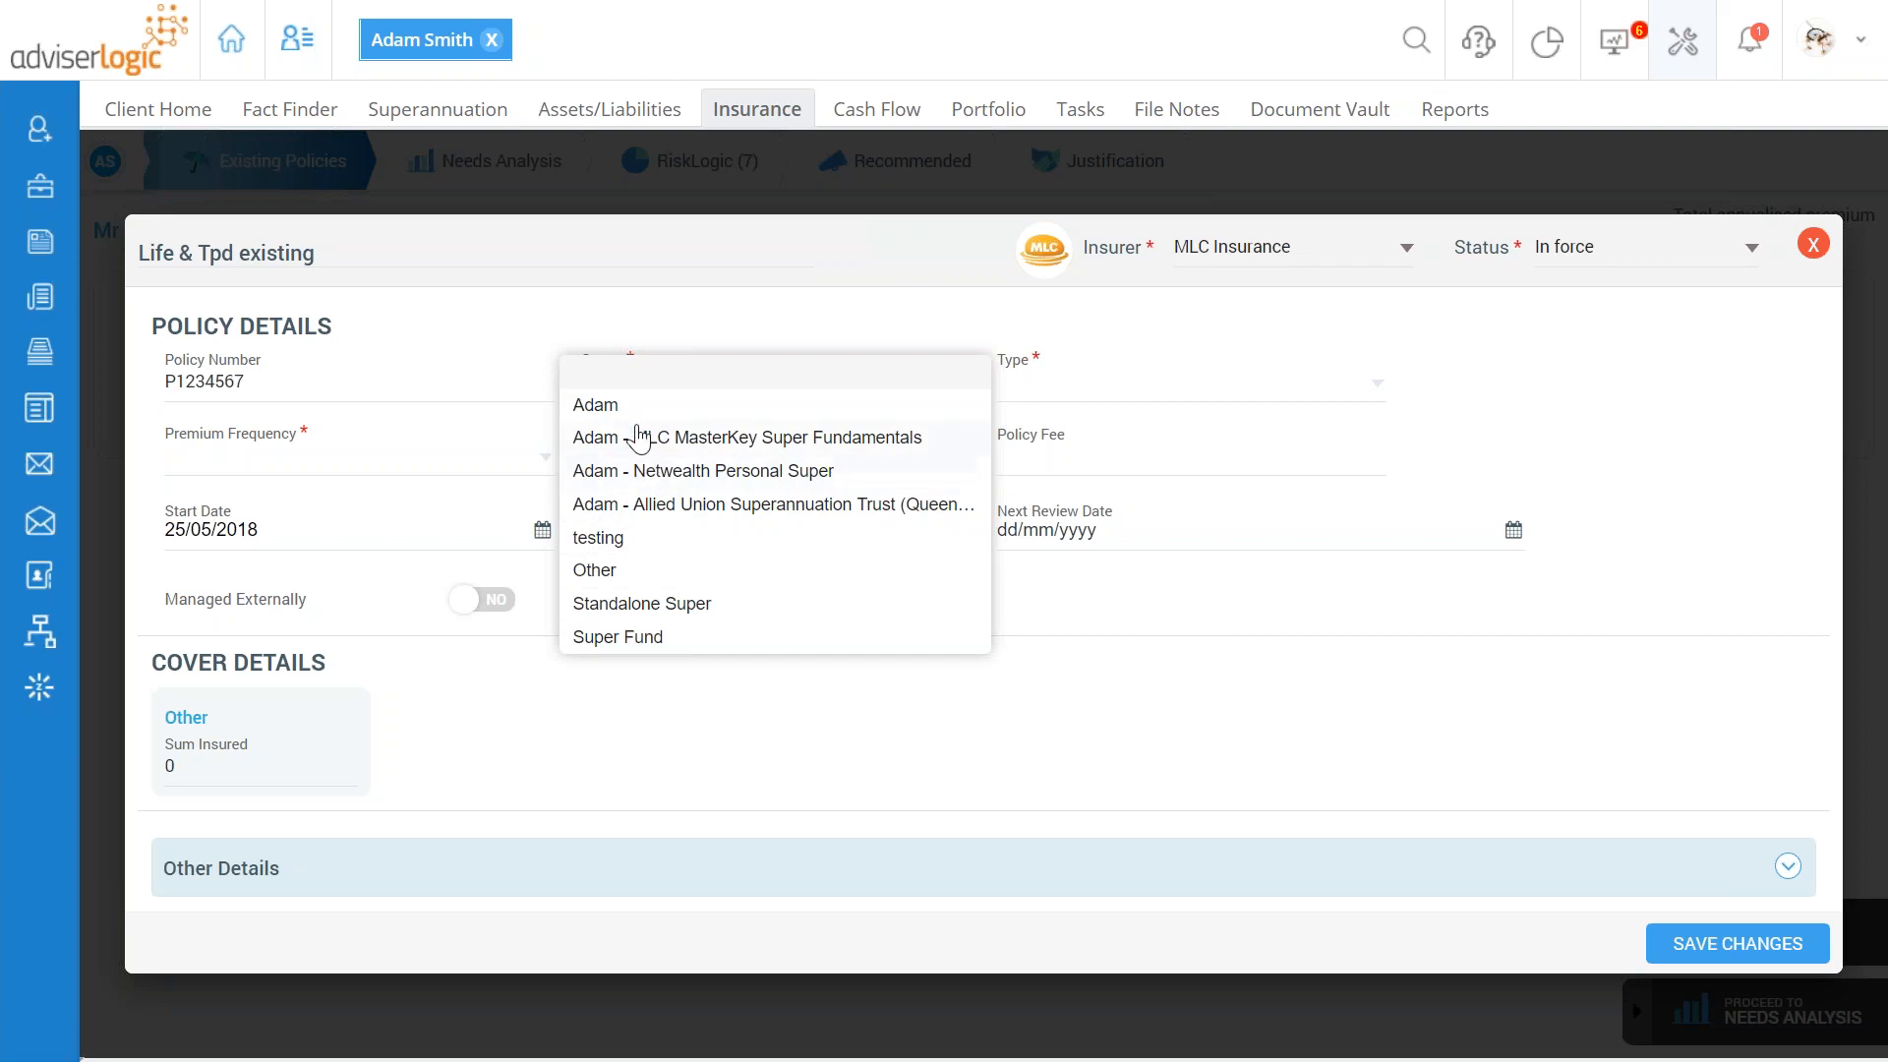
click(614, 404)
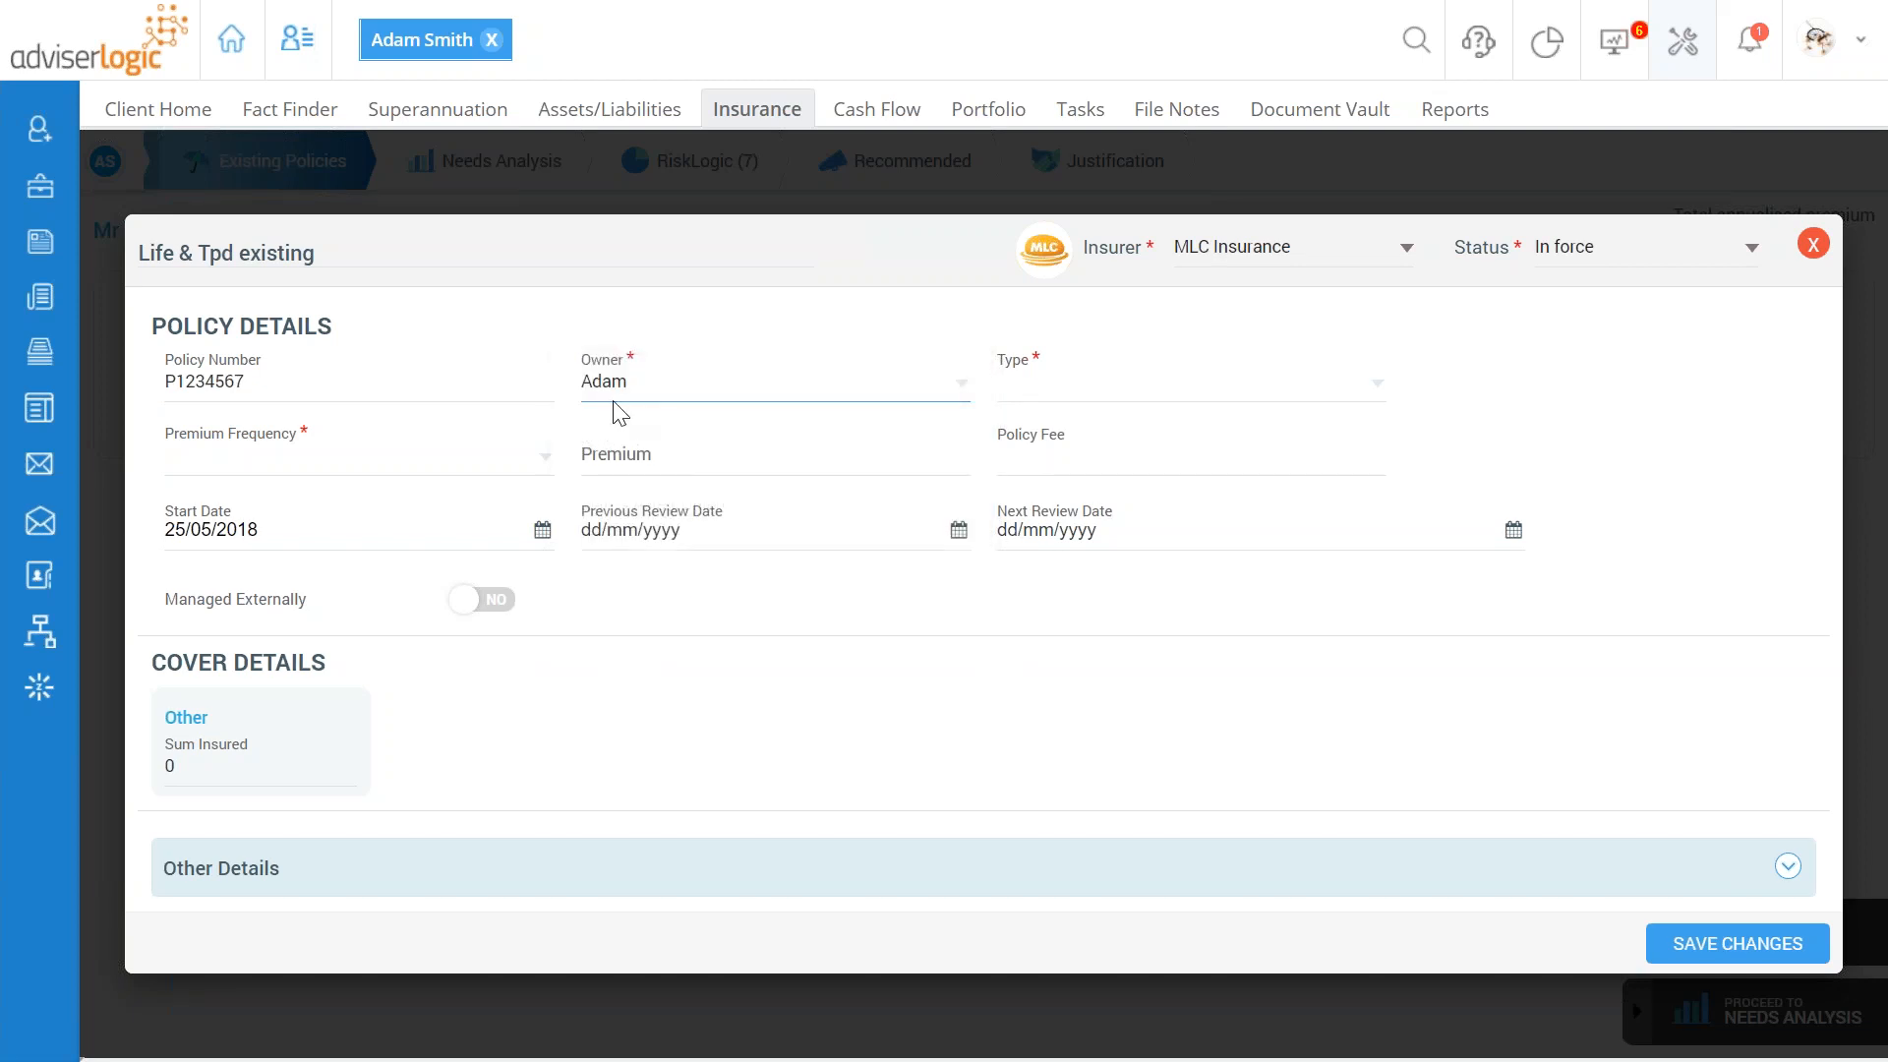
Step: Set the policy type to Combined so it can hold several cover types
click(1062, 394)
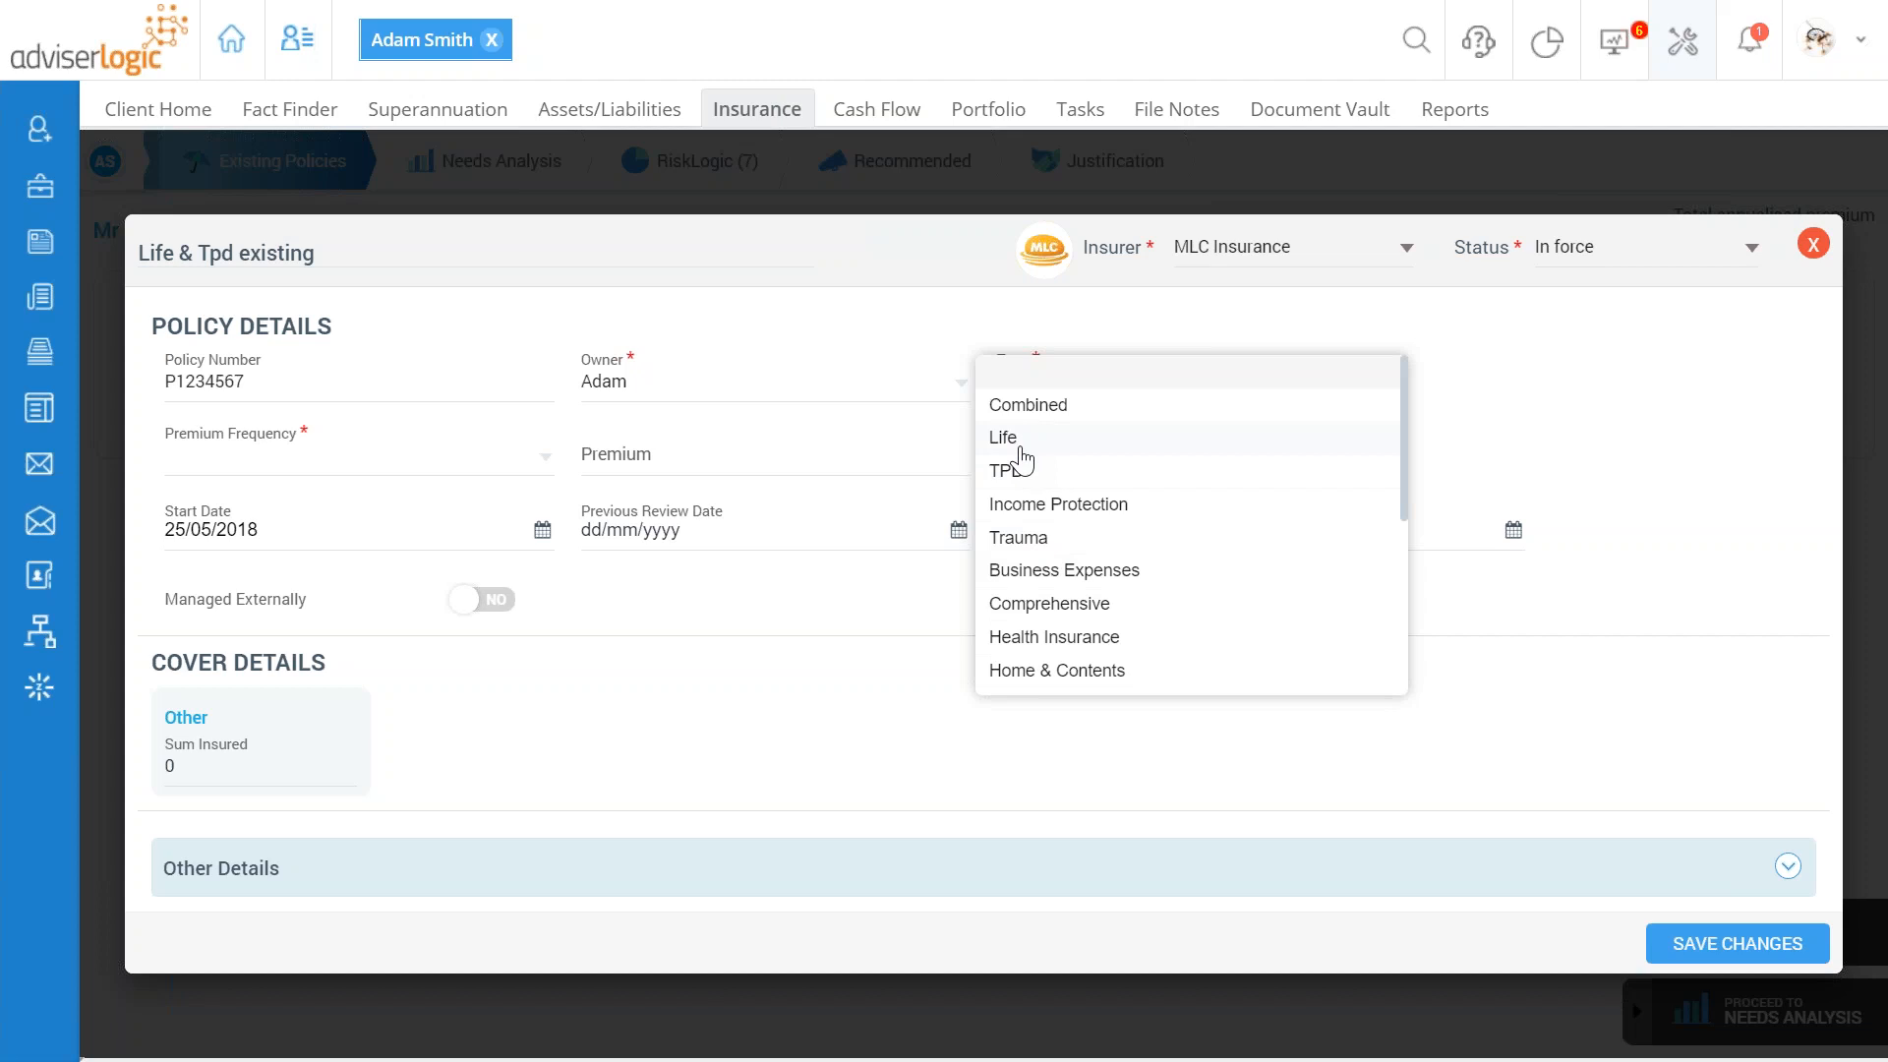
click(1049, 407)
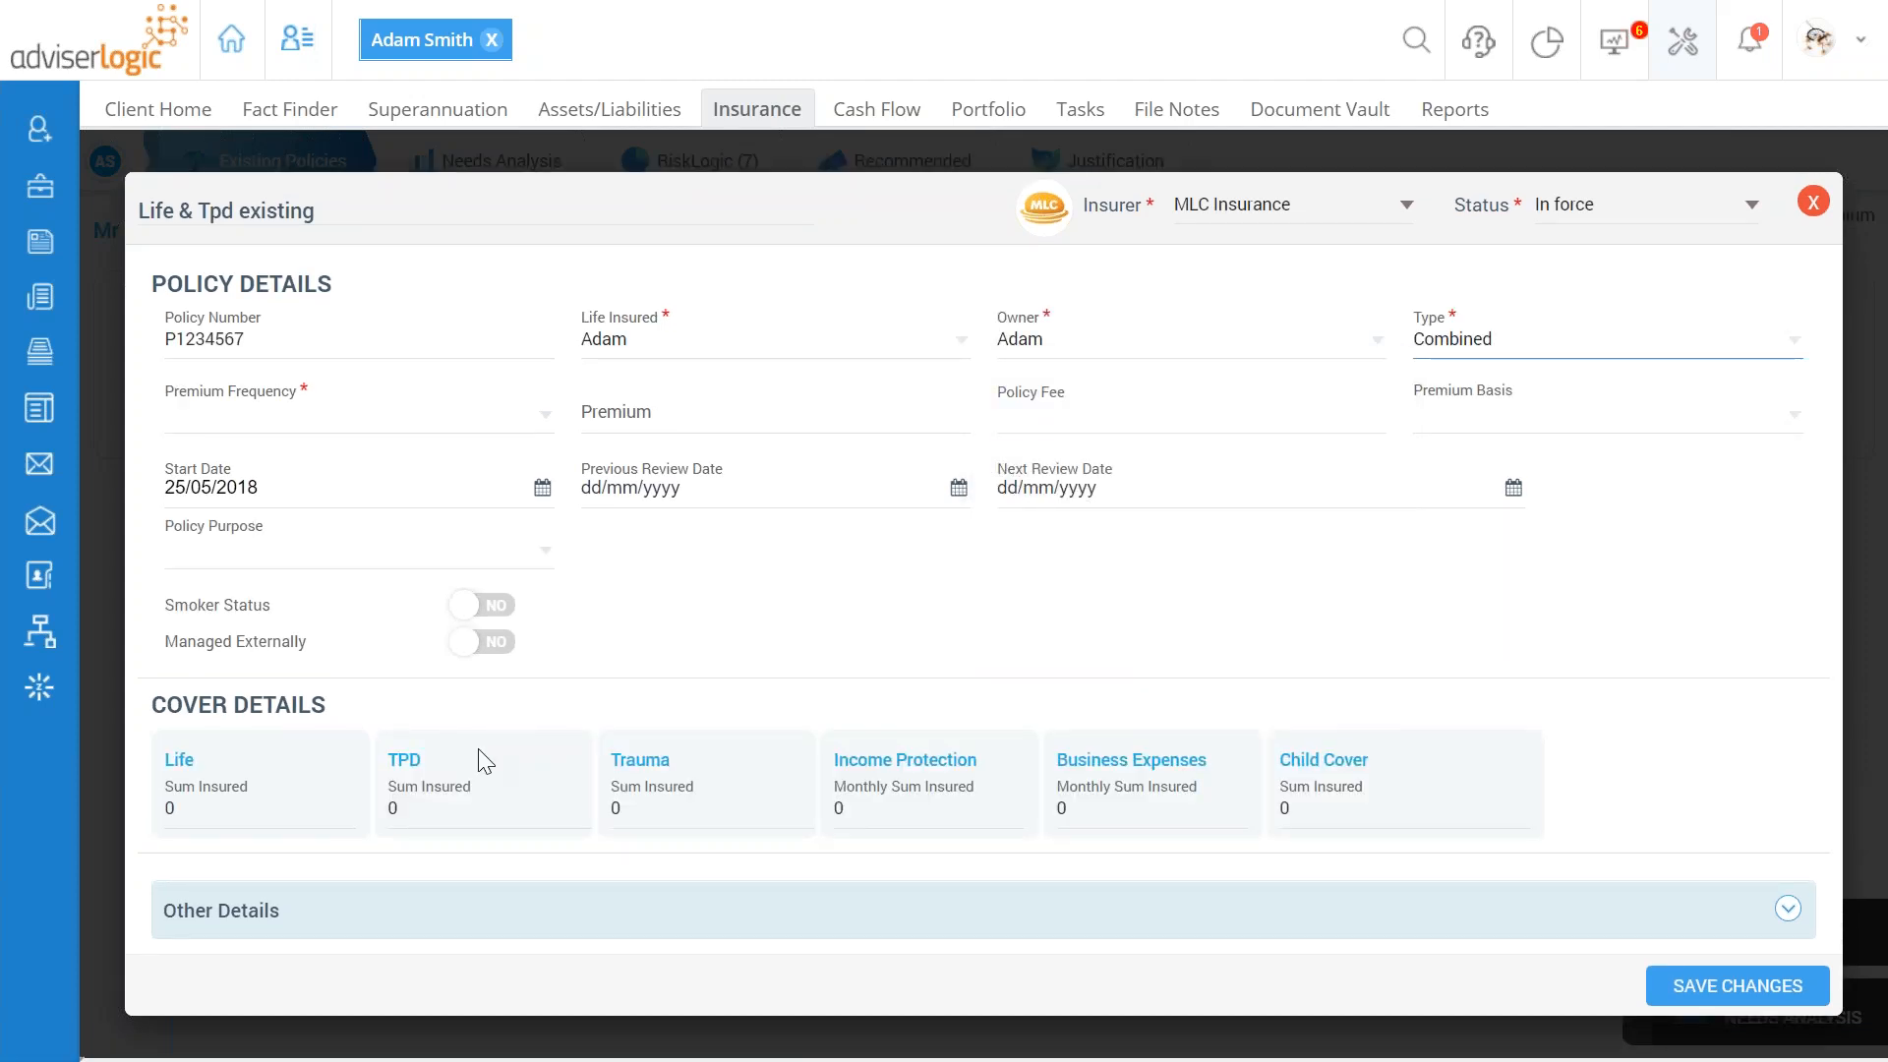
click(467, 808)
Step: Set the policy's premium to 5,000 with a Monthly frequency and a Stepped premium basis
click(322, 421)
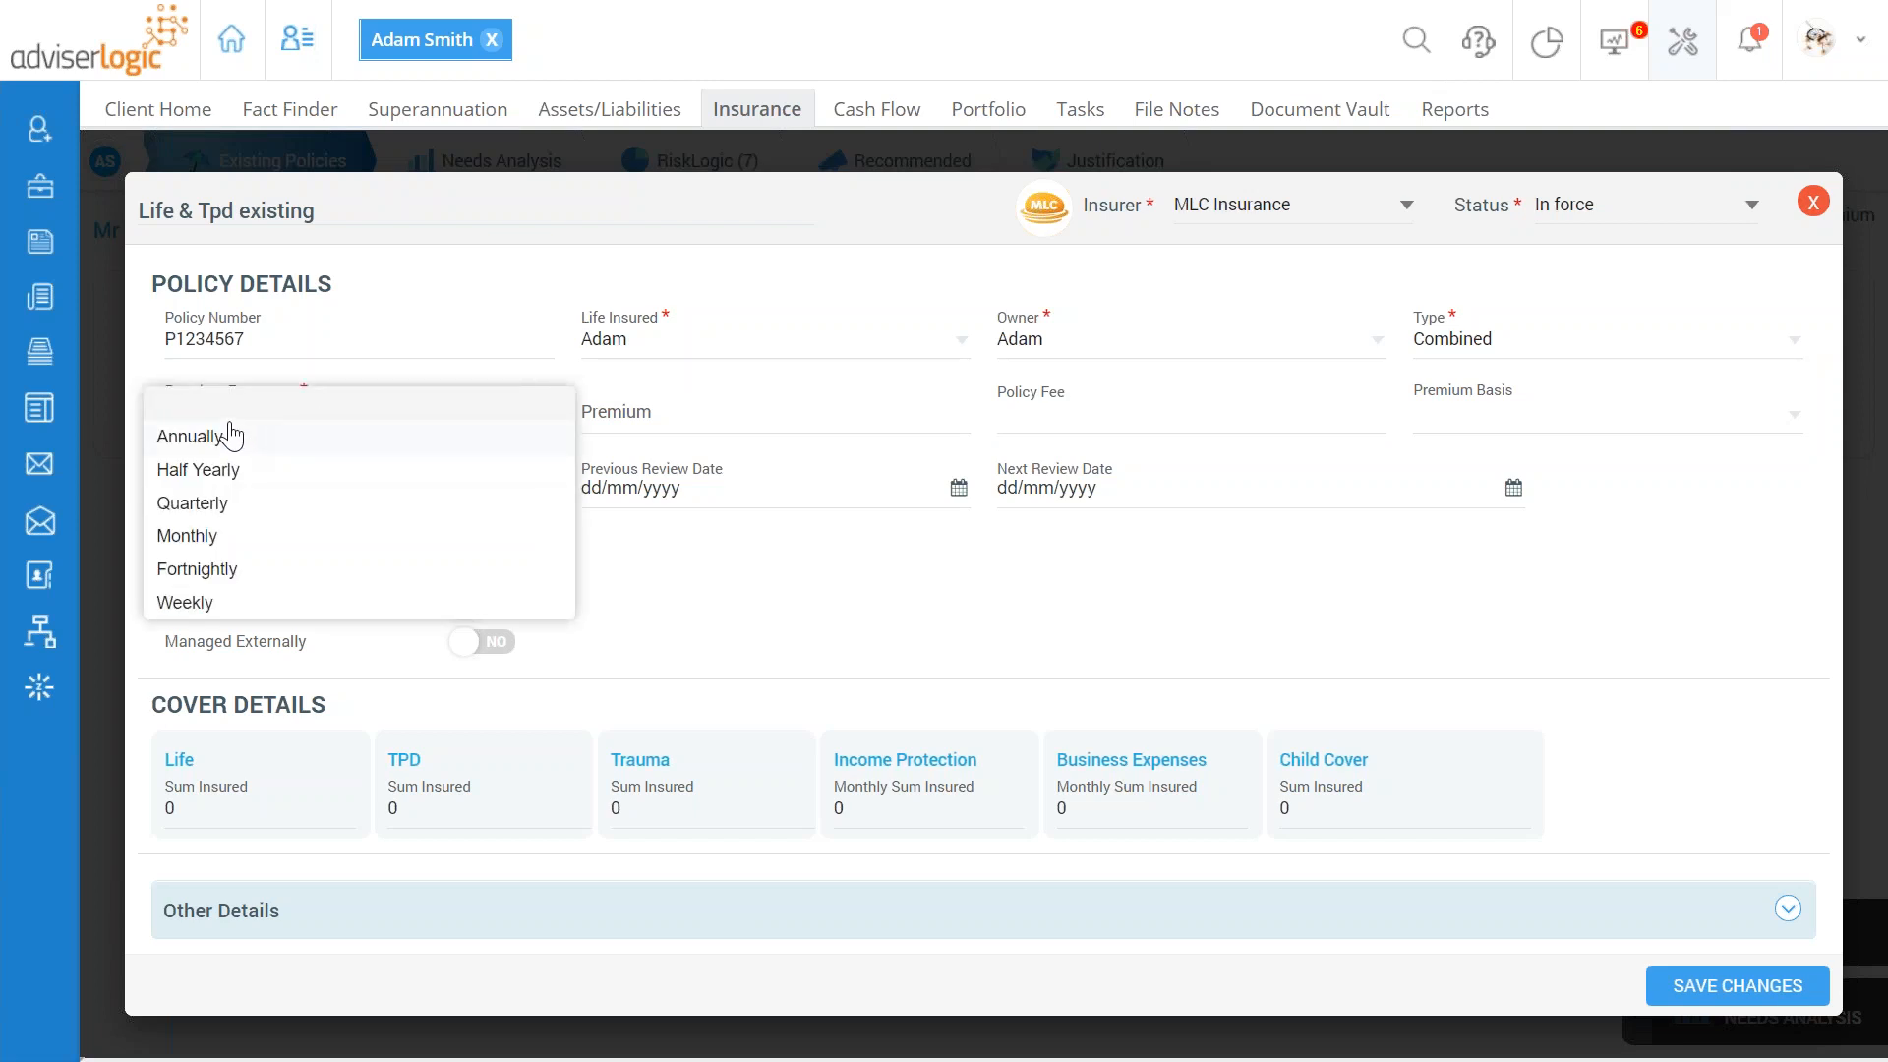
click(191, 537)
click(648, 413)
text(5000)
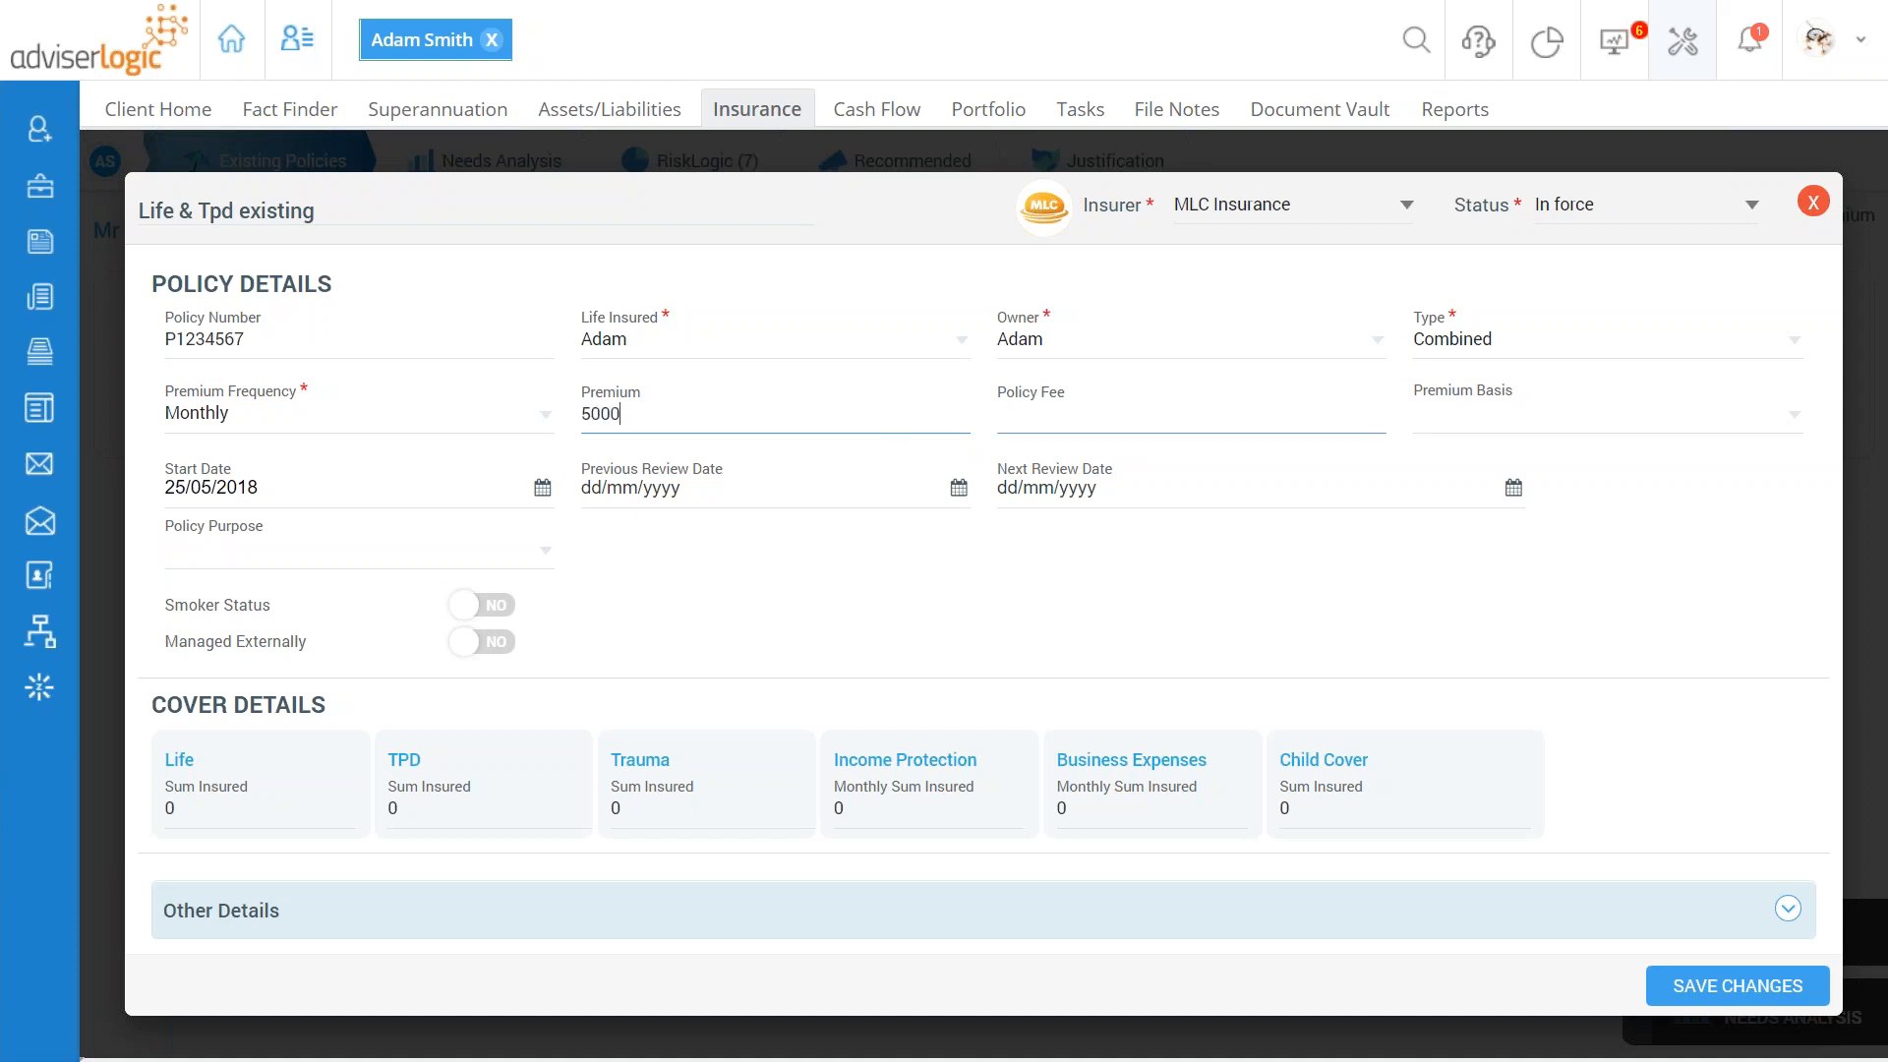
click(1054, 411)
click(1523, 417)
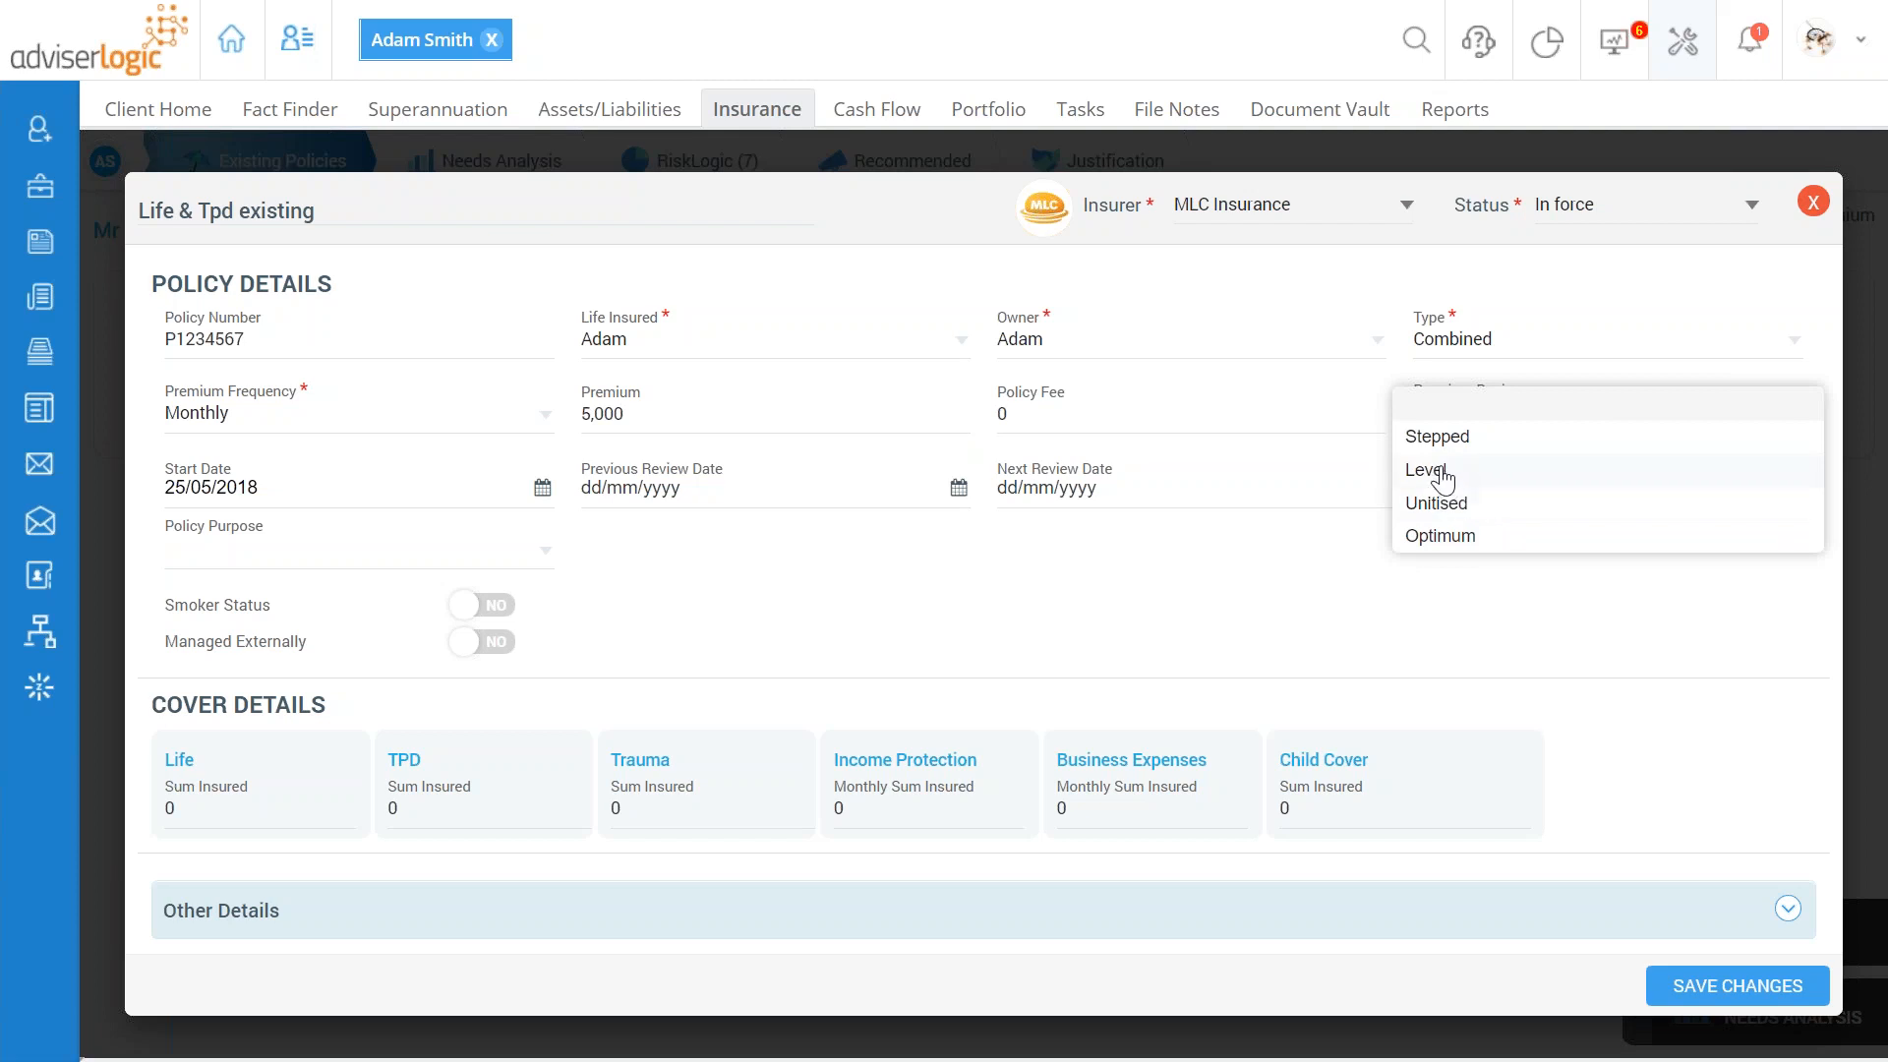
click(1435, 436)
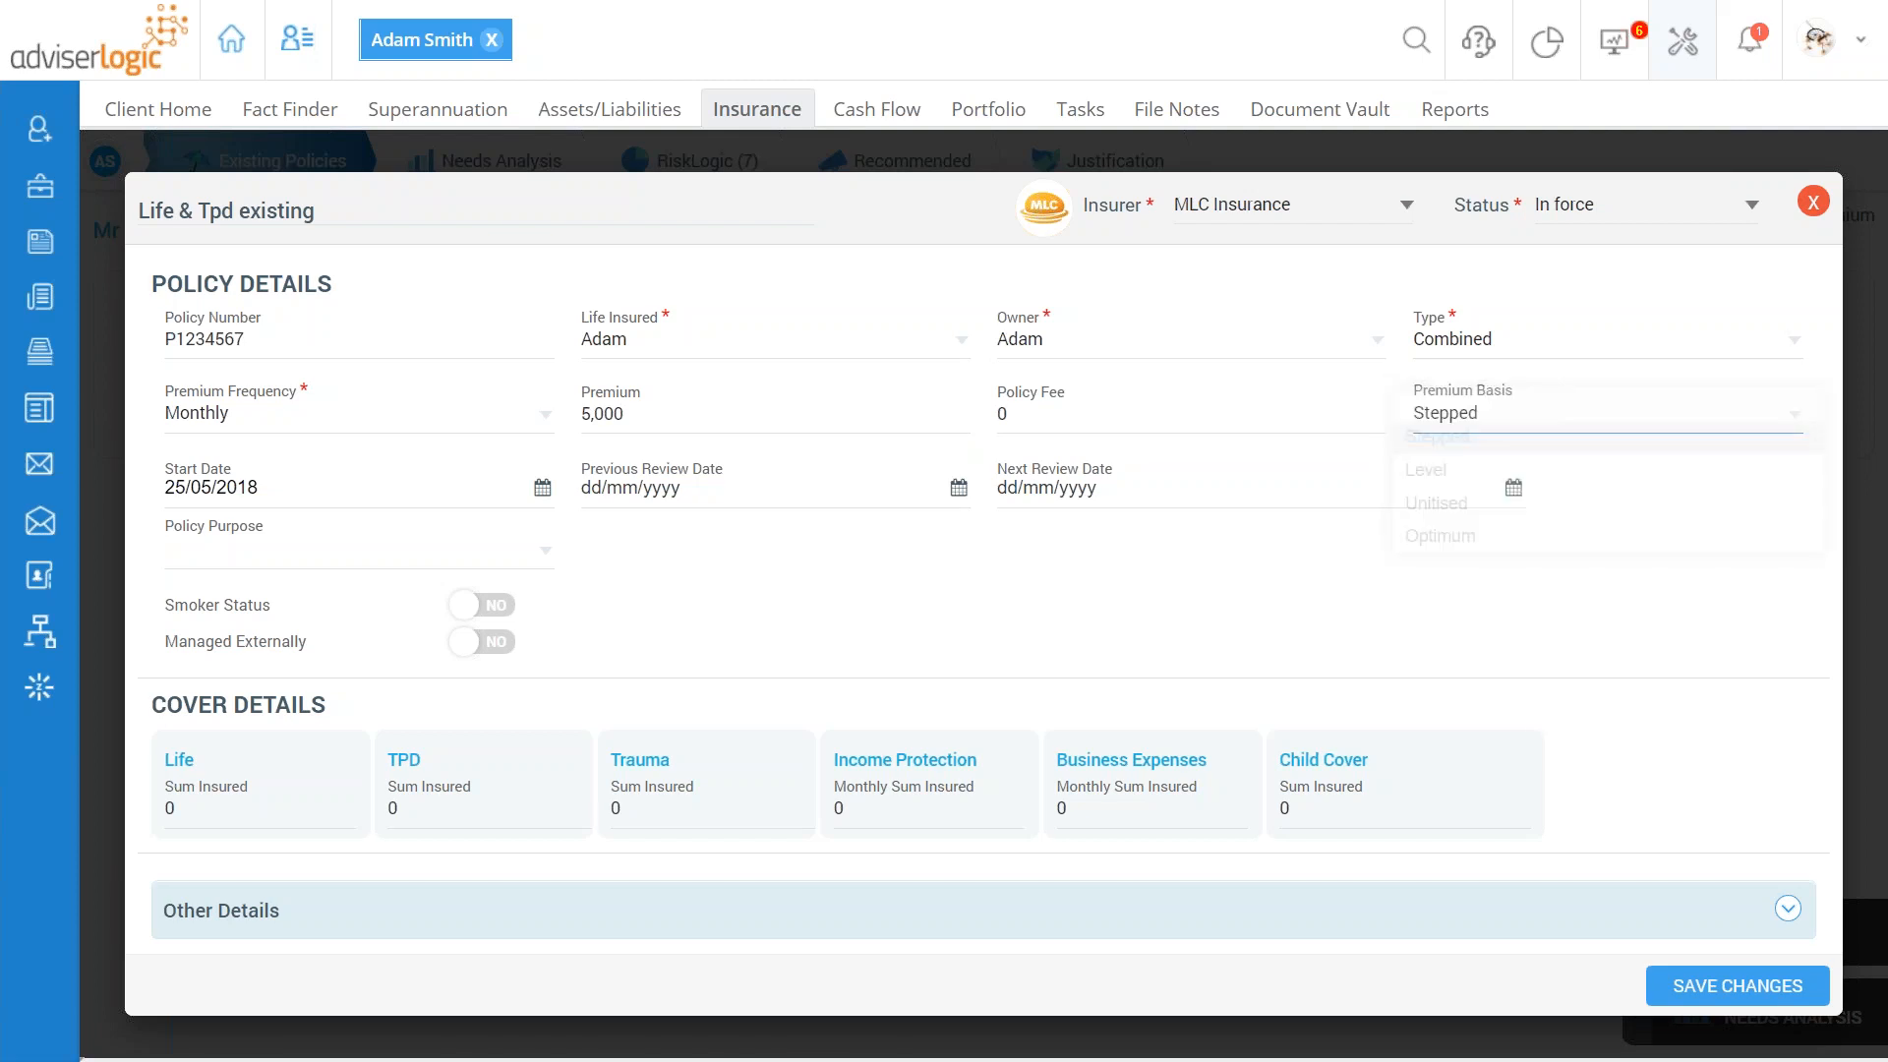
Step: Set the policy's start date to 25/05/2012 and its purpose to Personal
click(278, 485)
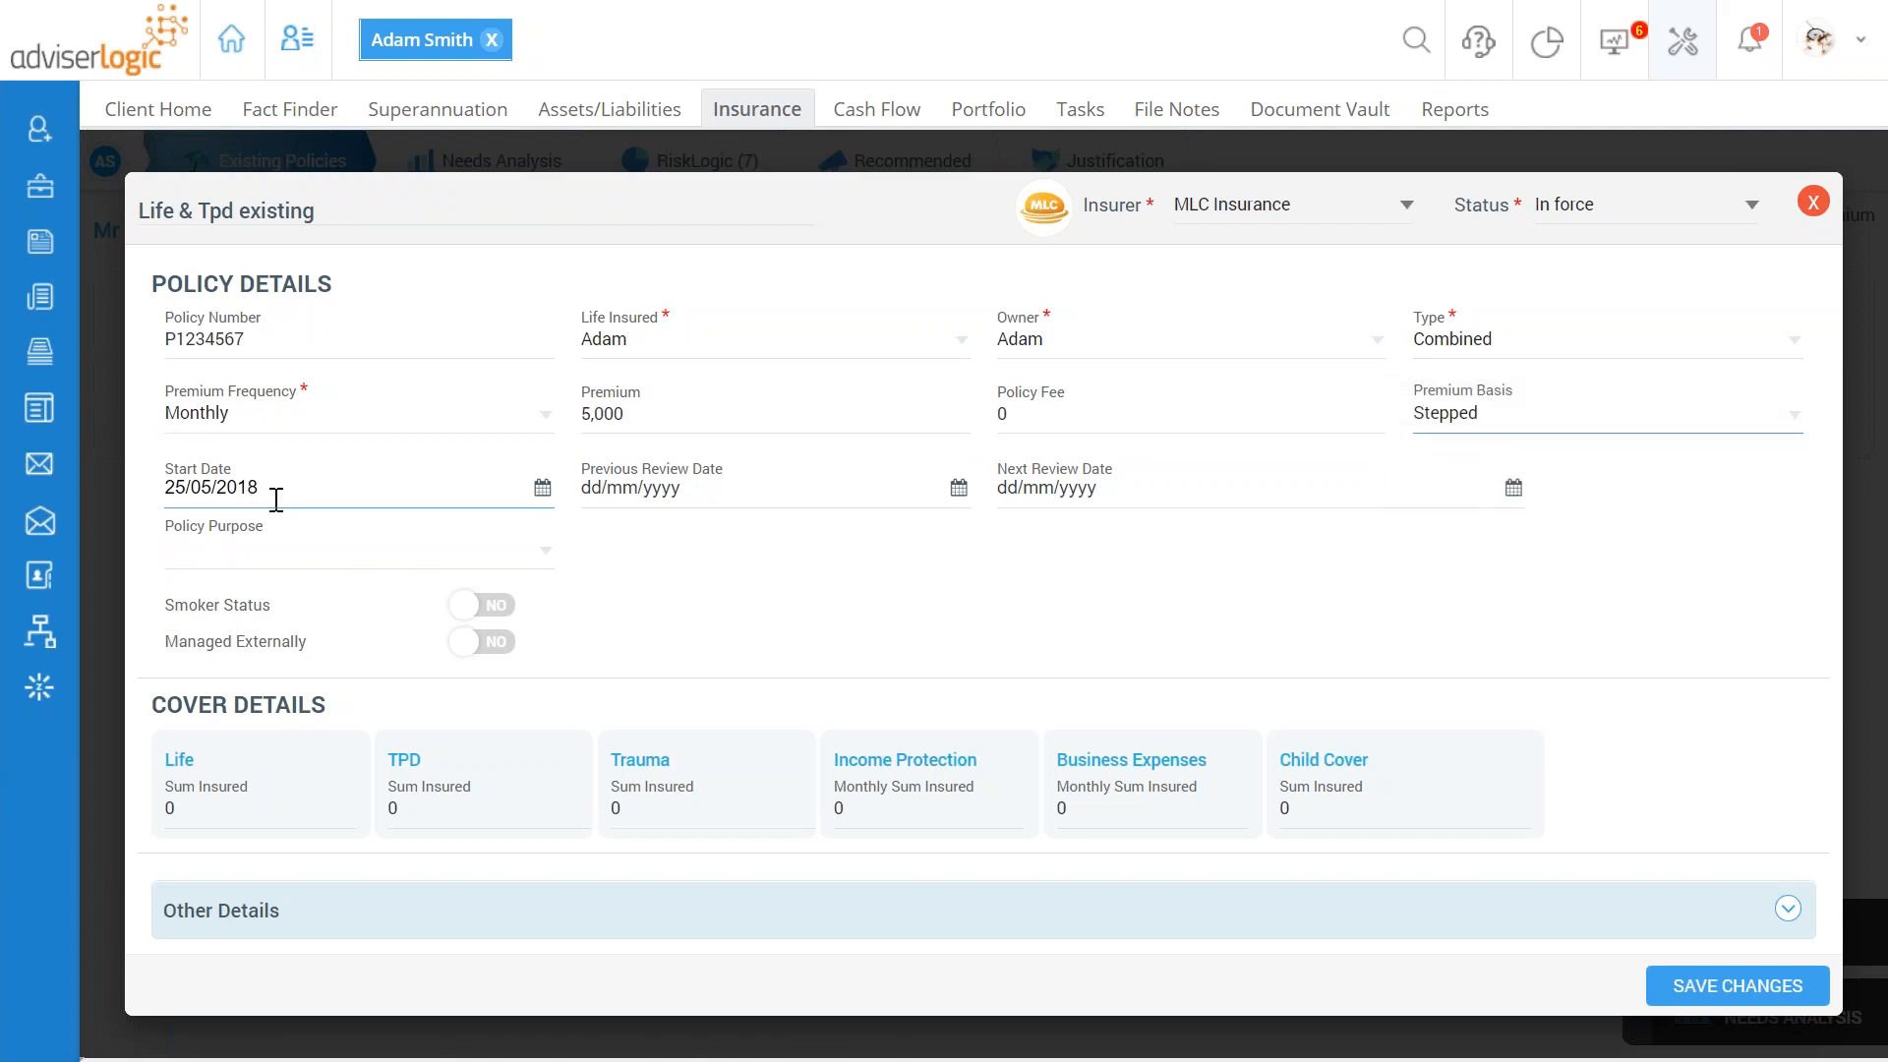
key(BackSpace)
text(2)
click(742, 486)
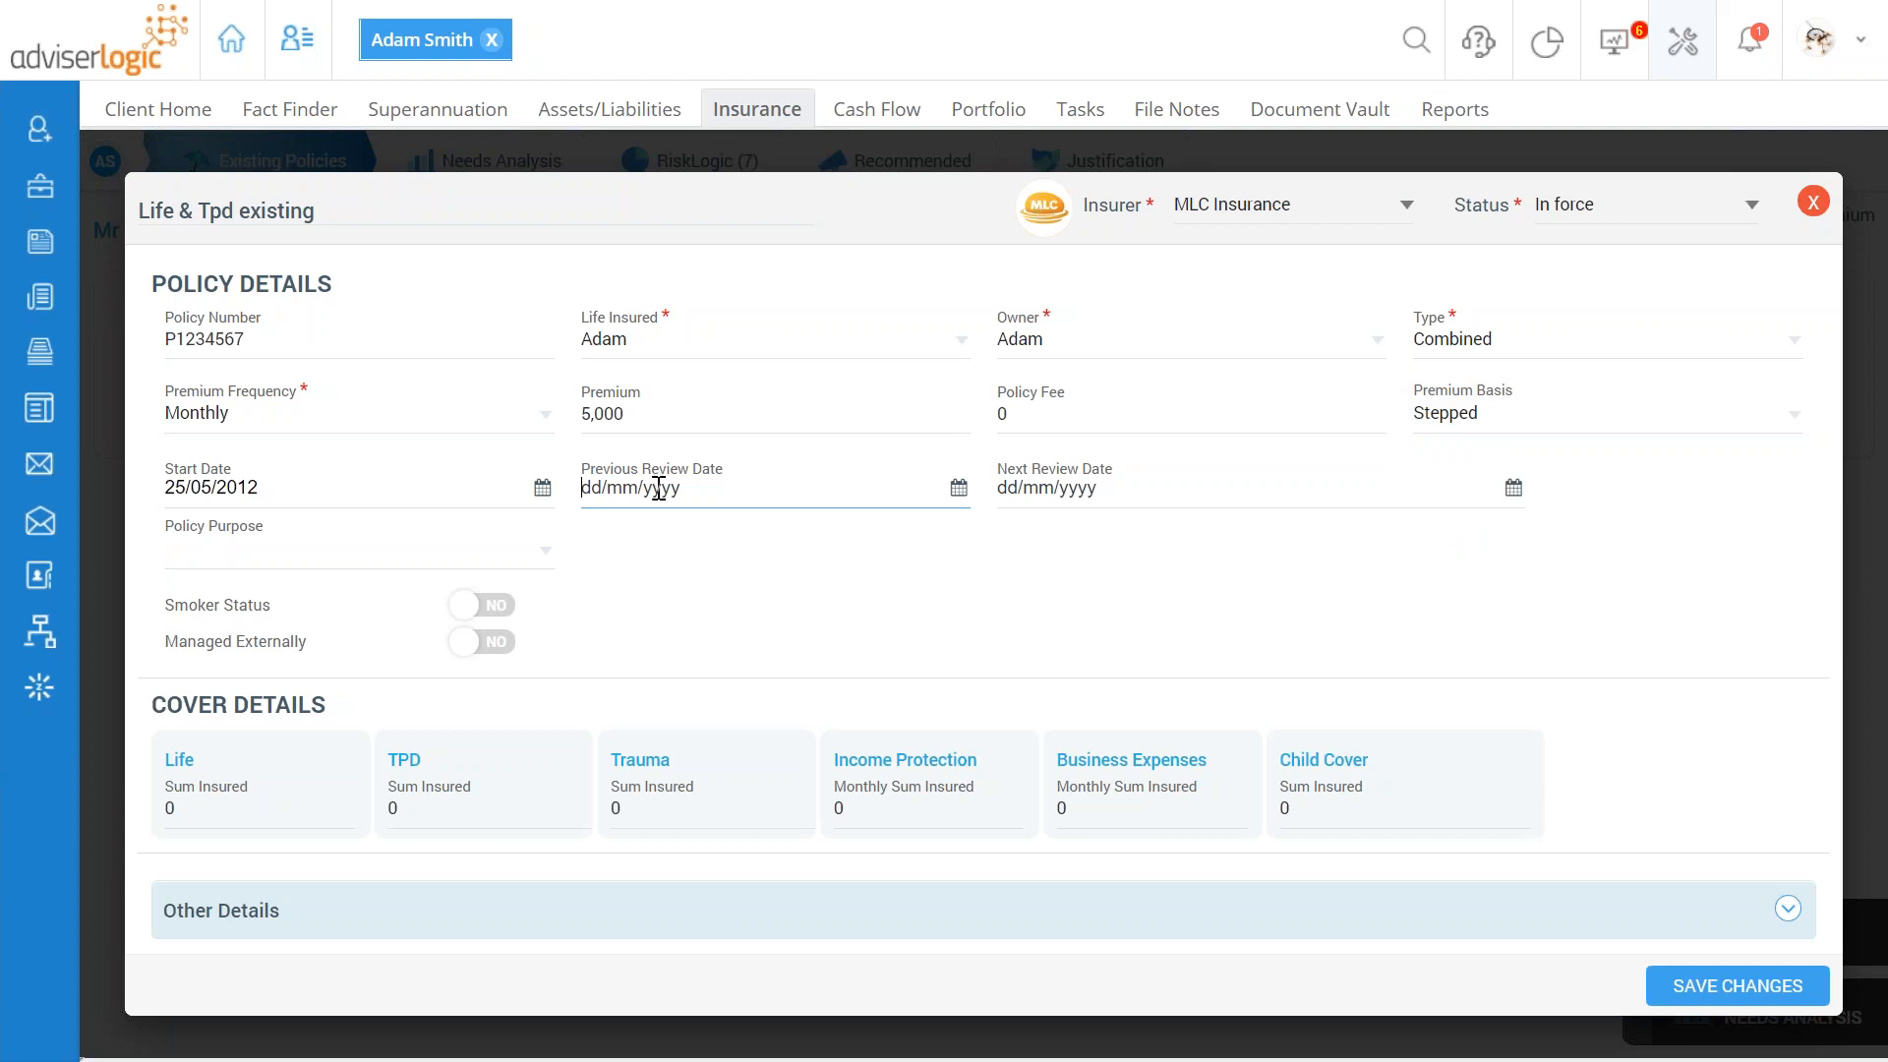
click(1077, 492)
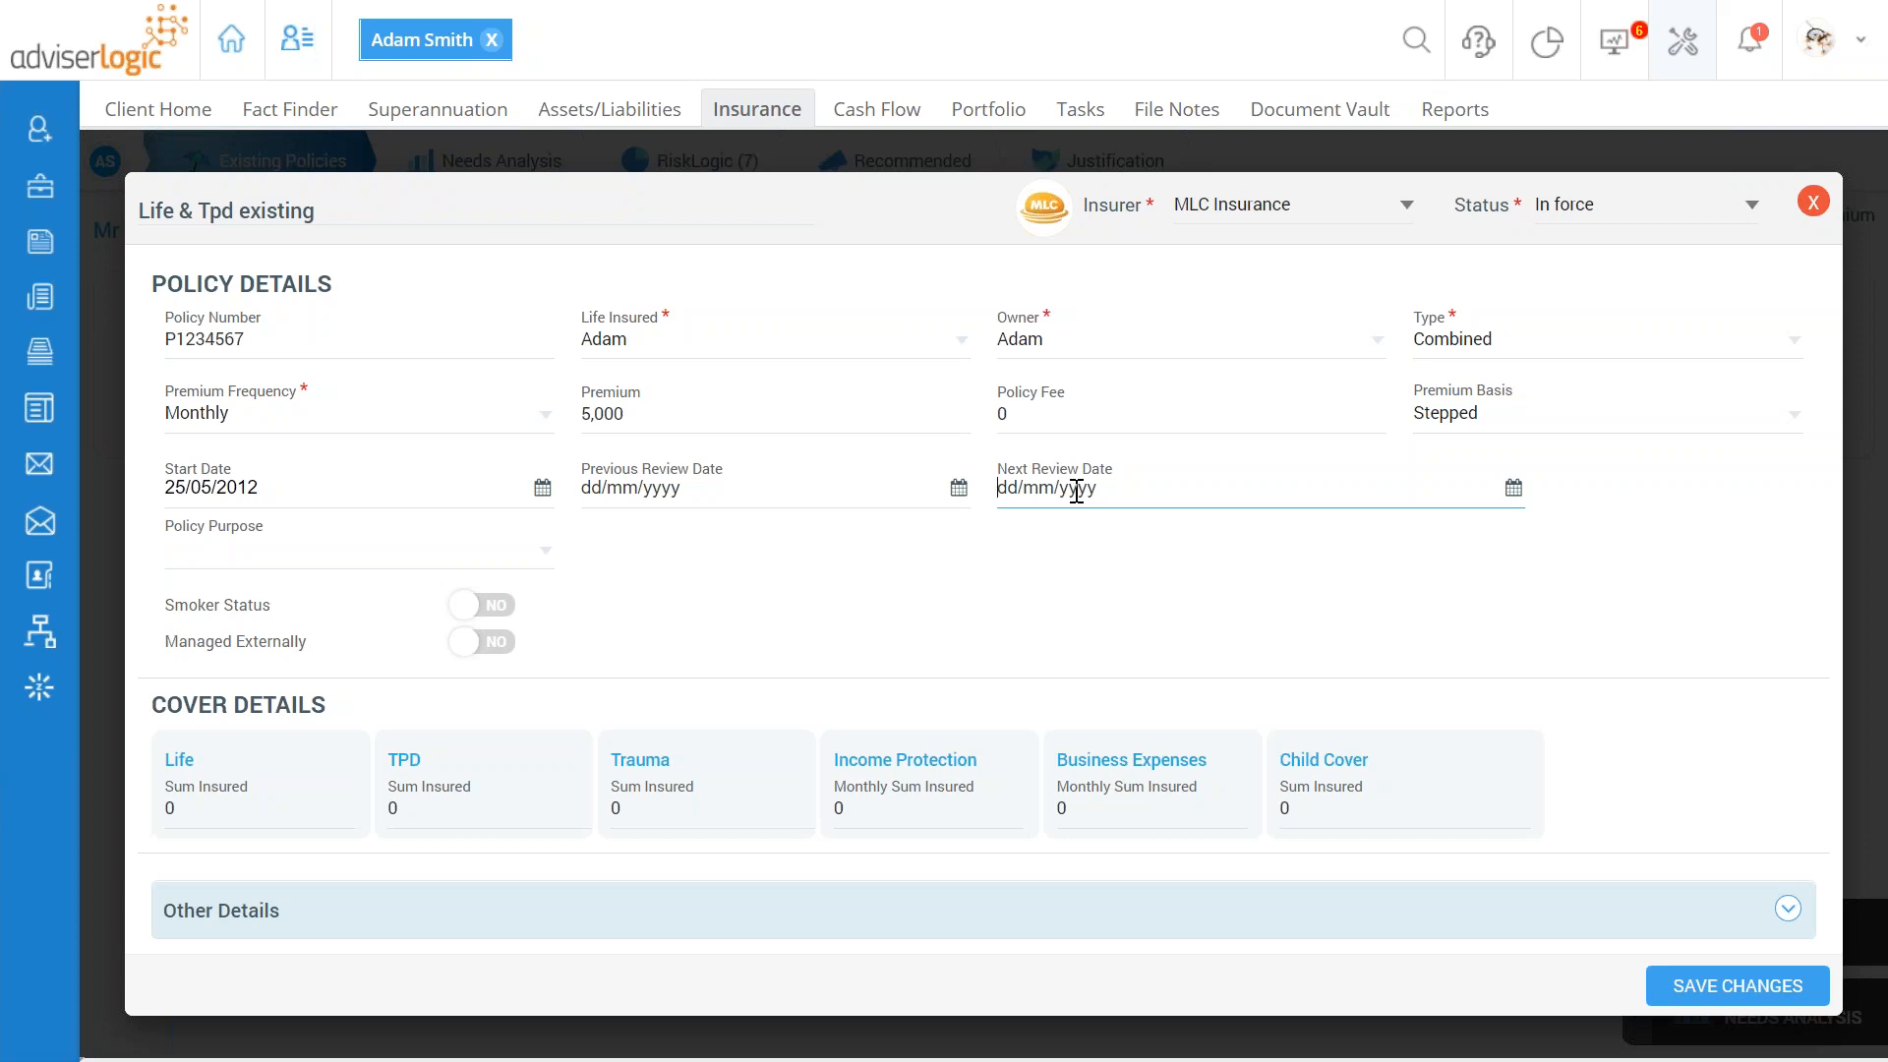
click(751, 489)
click(1088, 491)
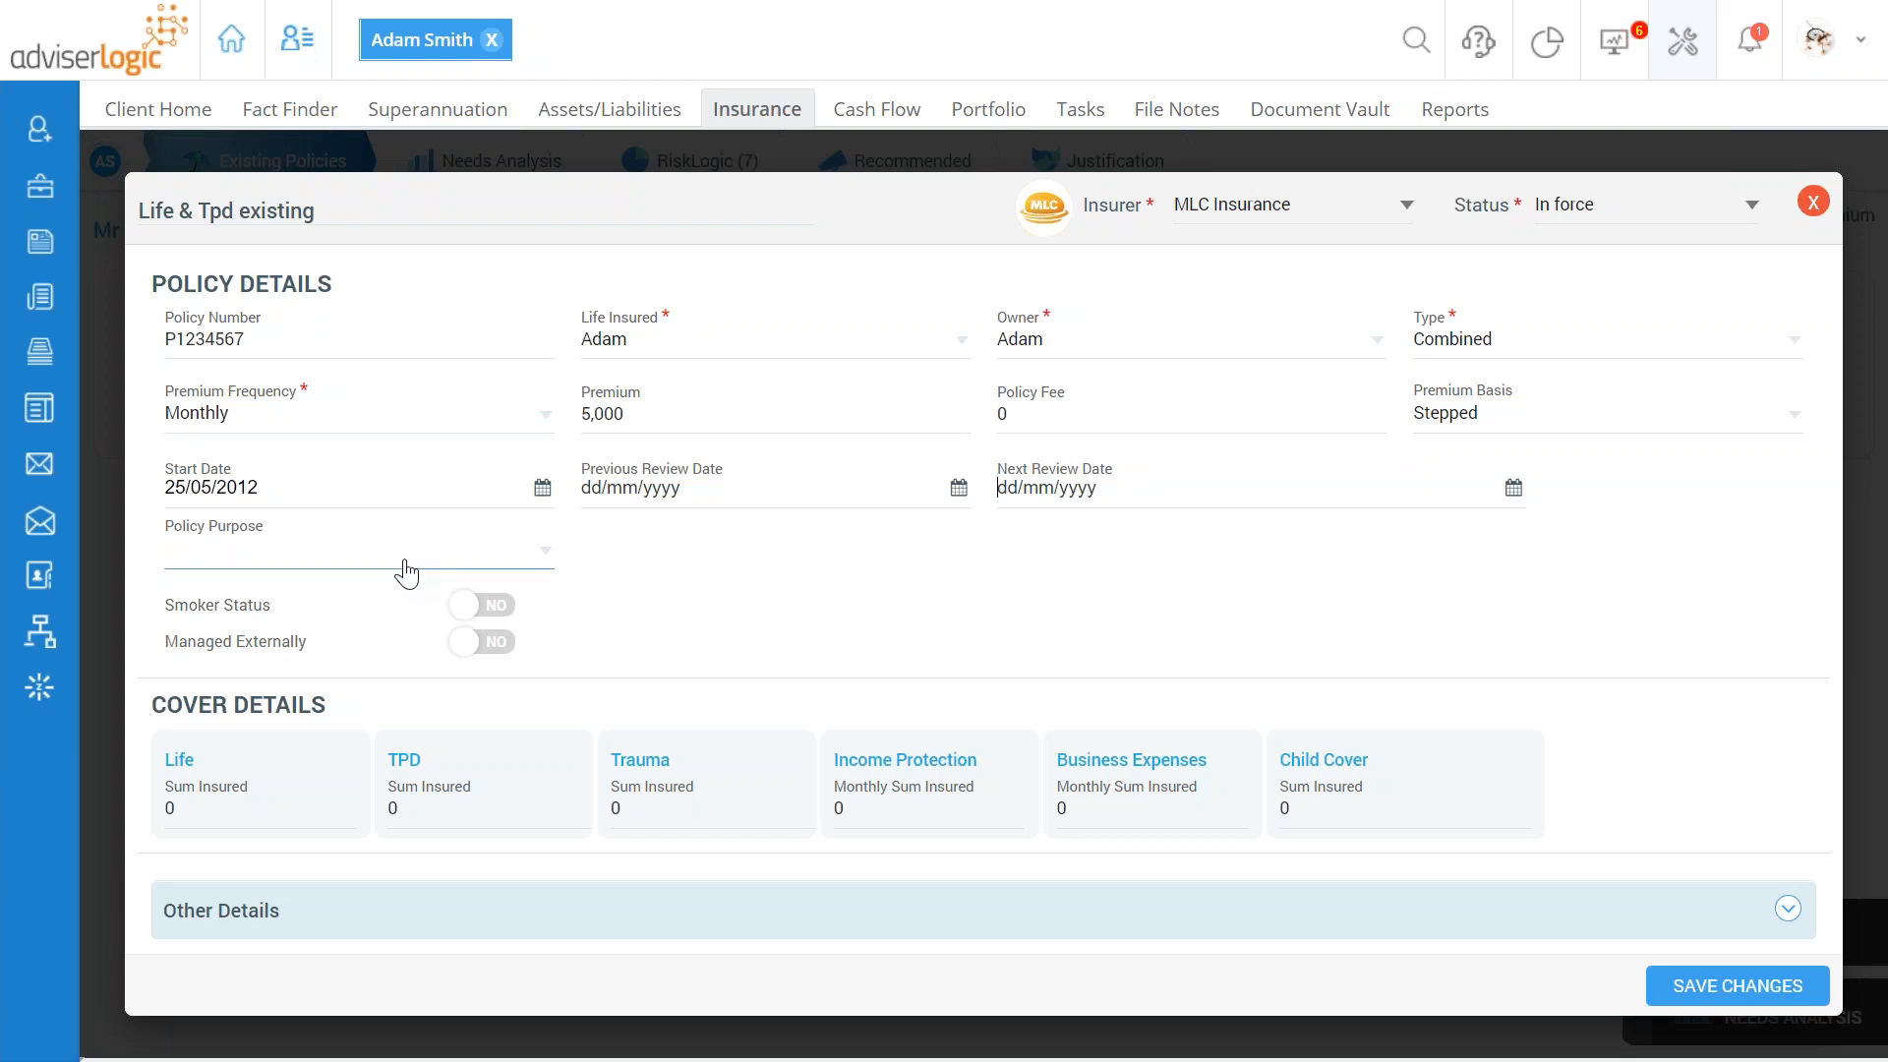
click(541, 554)
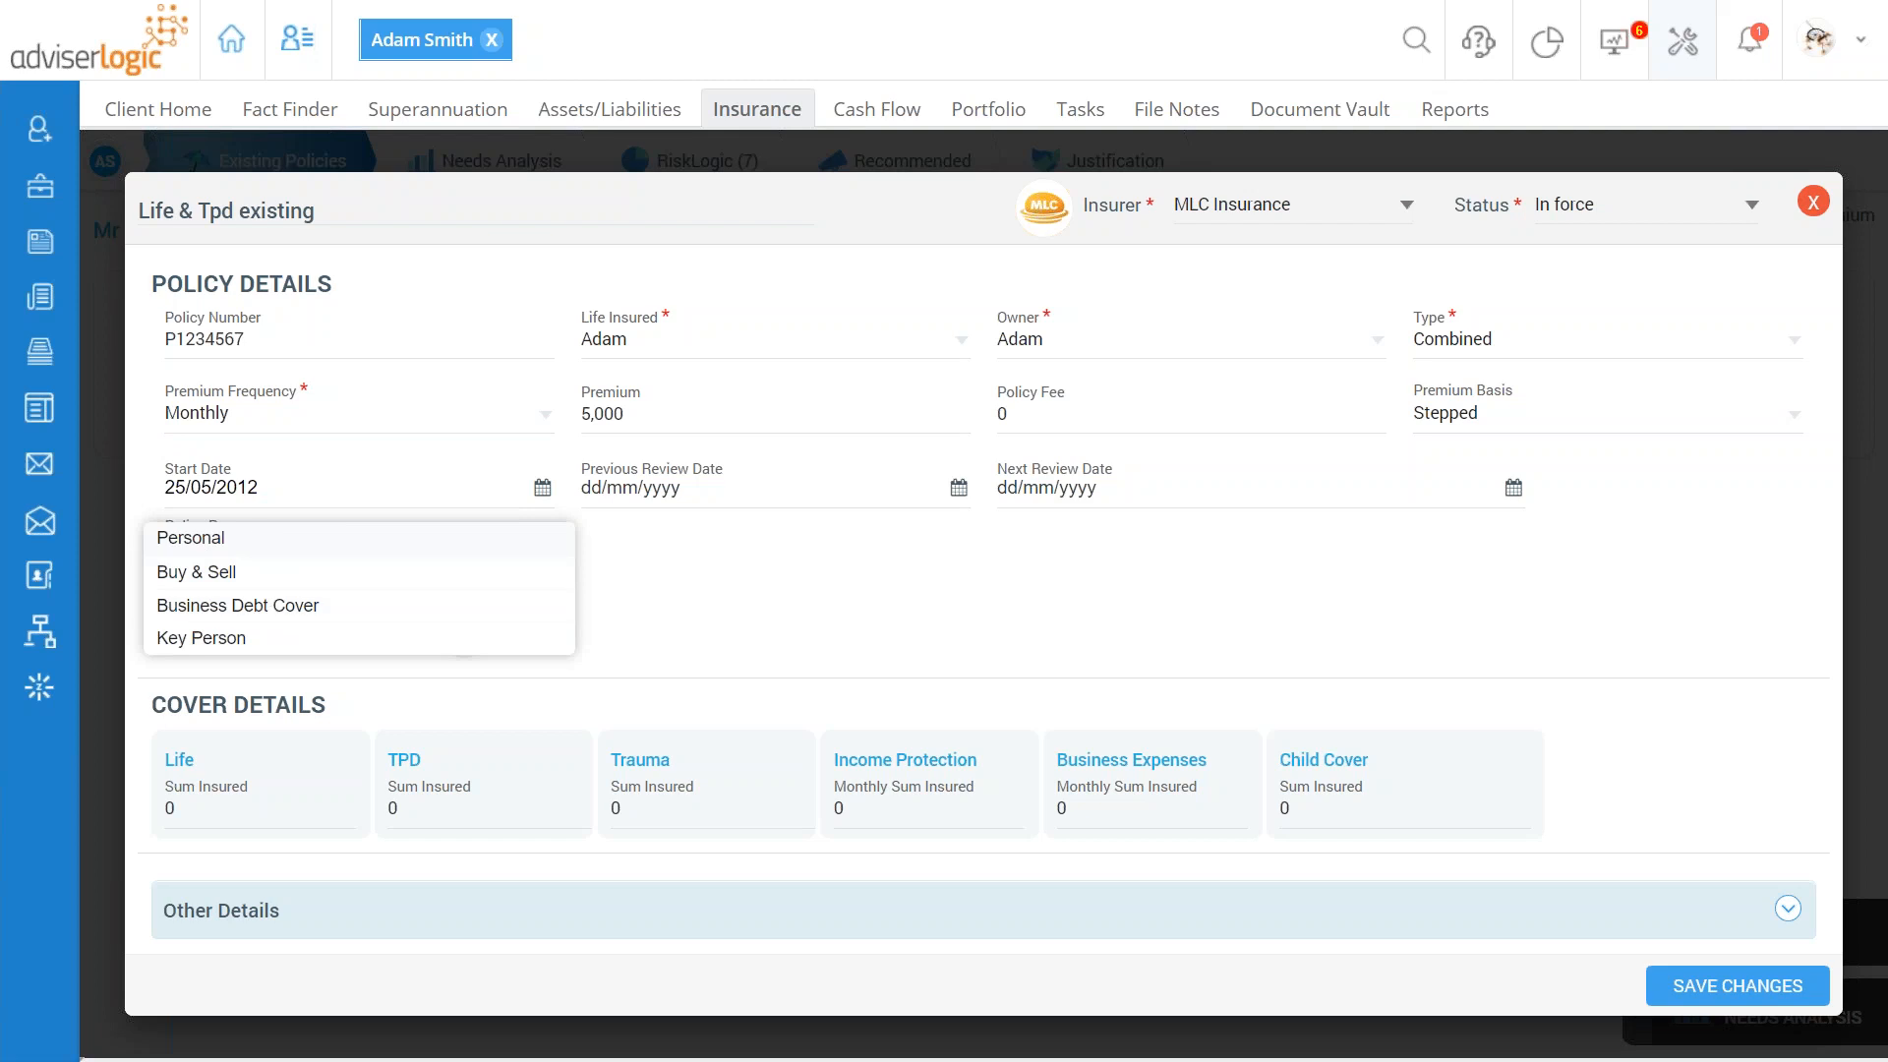
click(211, 541)
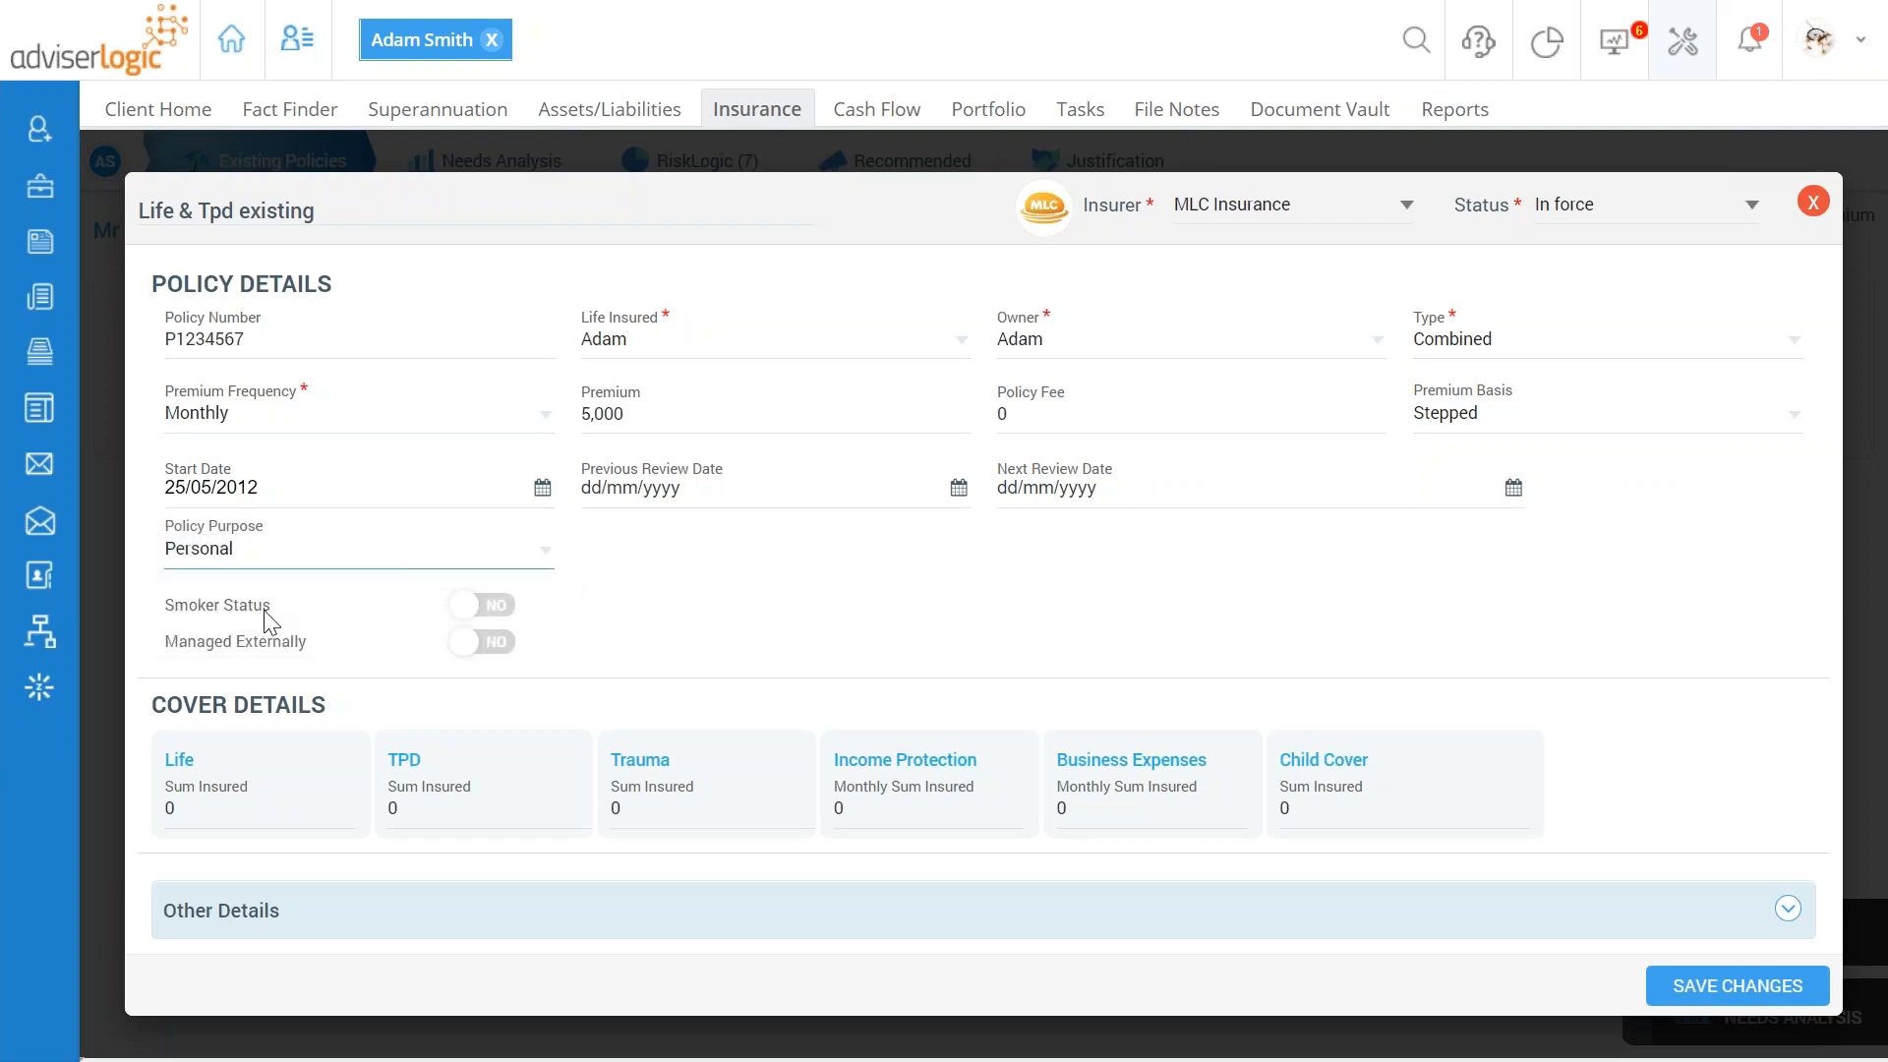
Step: Try Smoker Status and Managed Externally as Yes, returning each of them to No
click(504, 622)
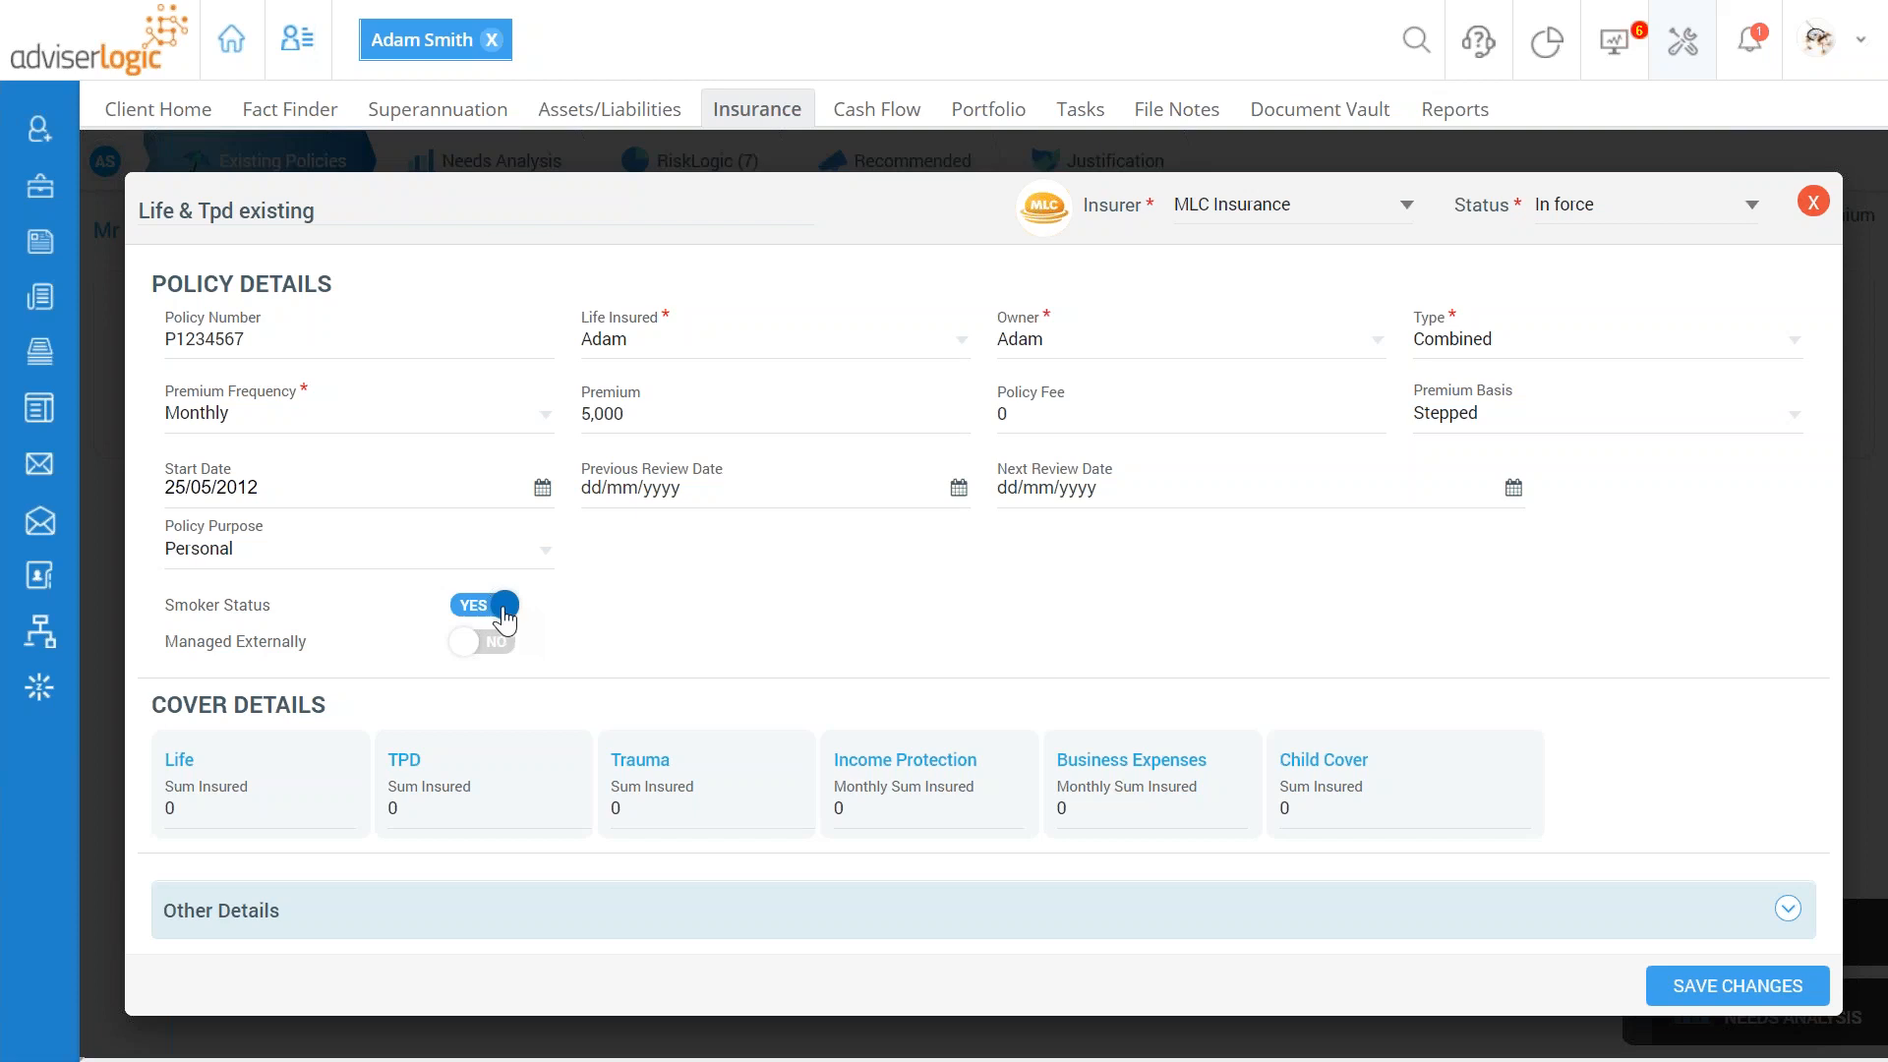
click(460, 605)
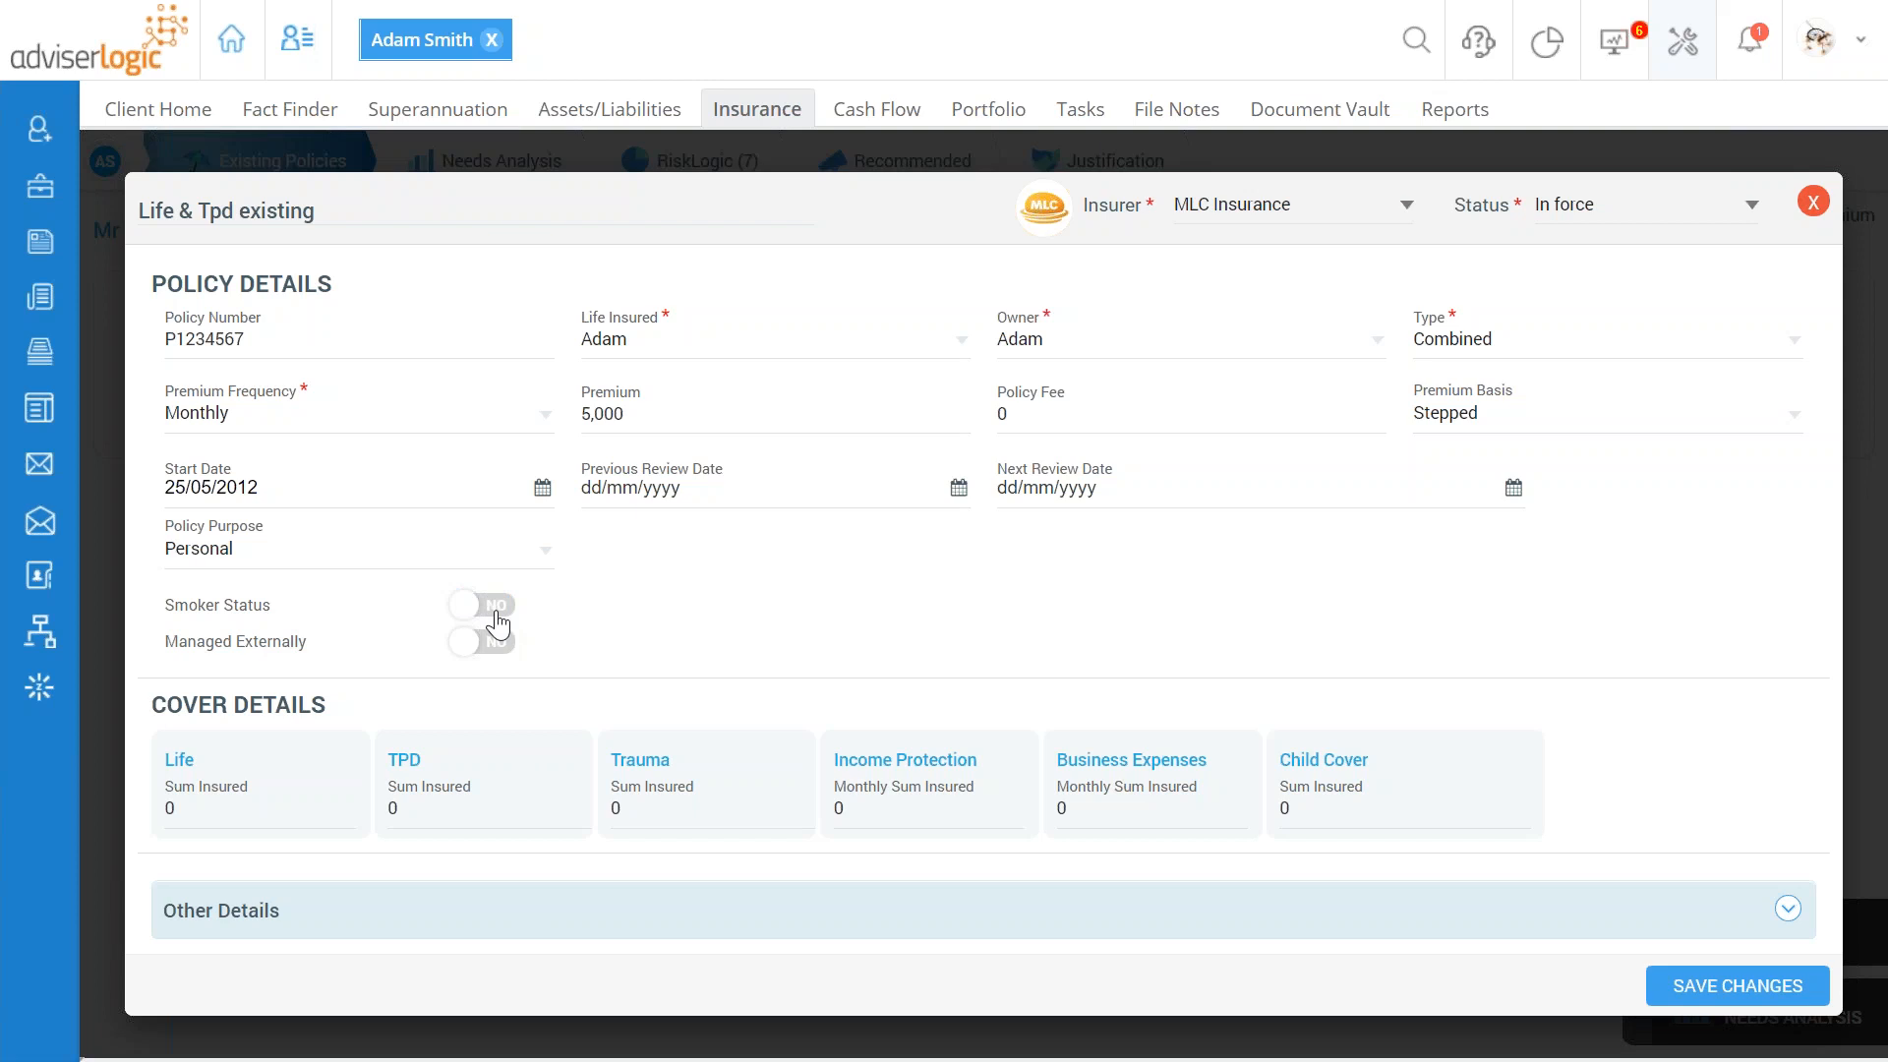
drag(167, 651, 313, 653)
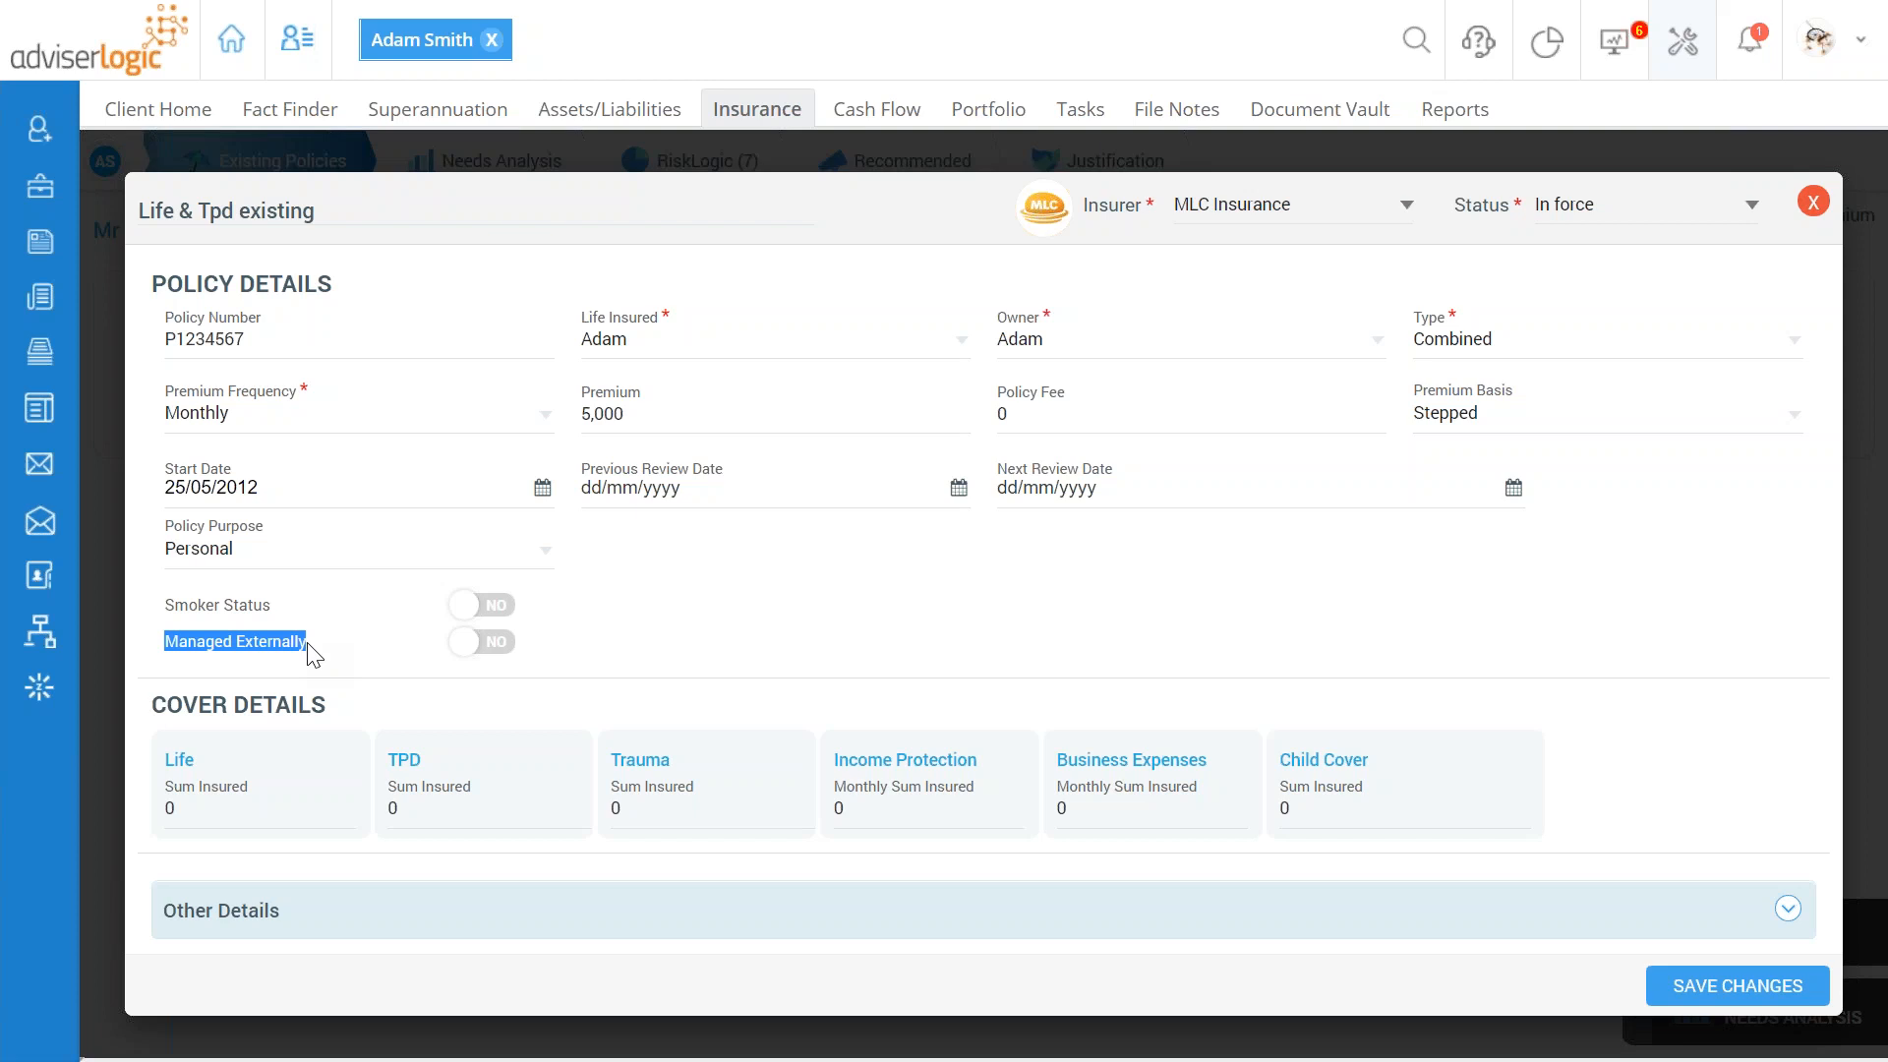
click(513, 645)
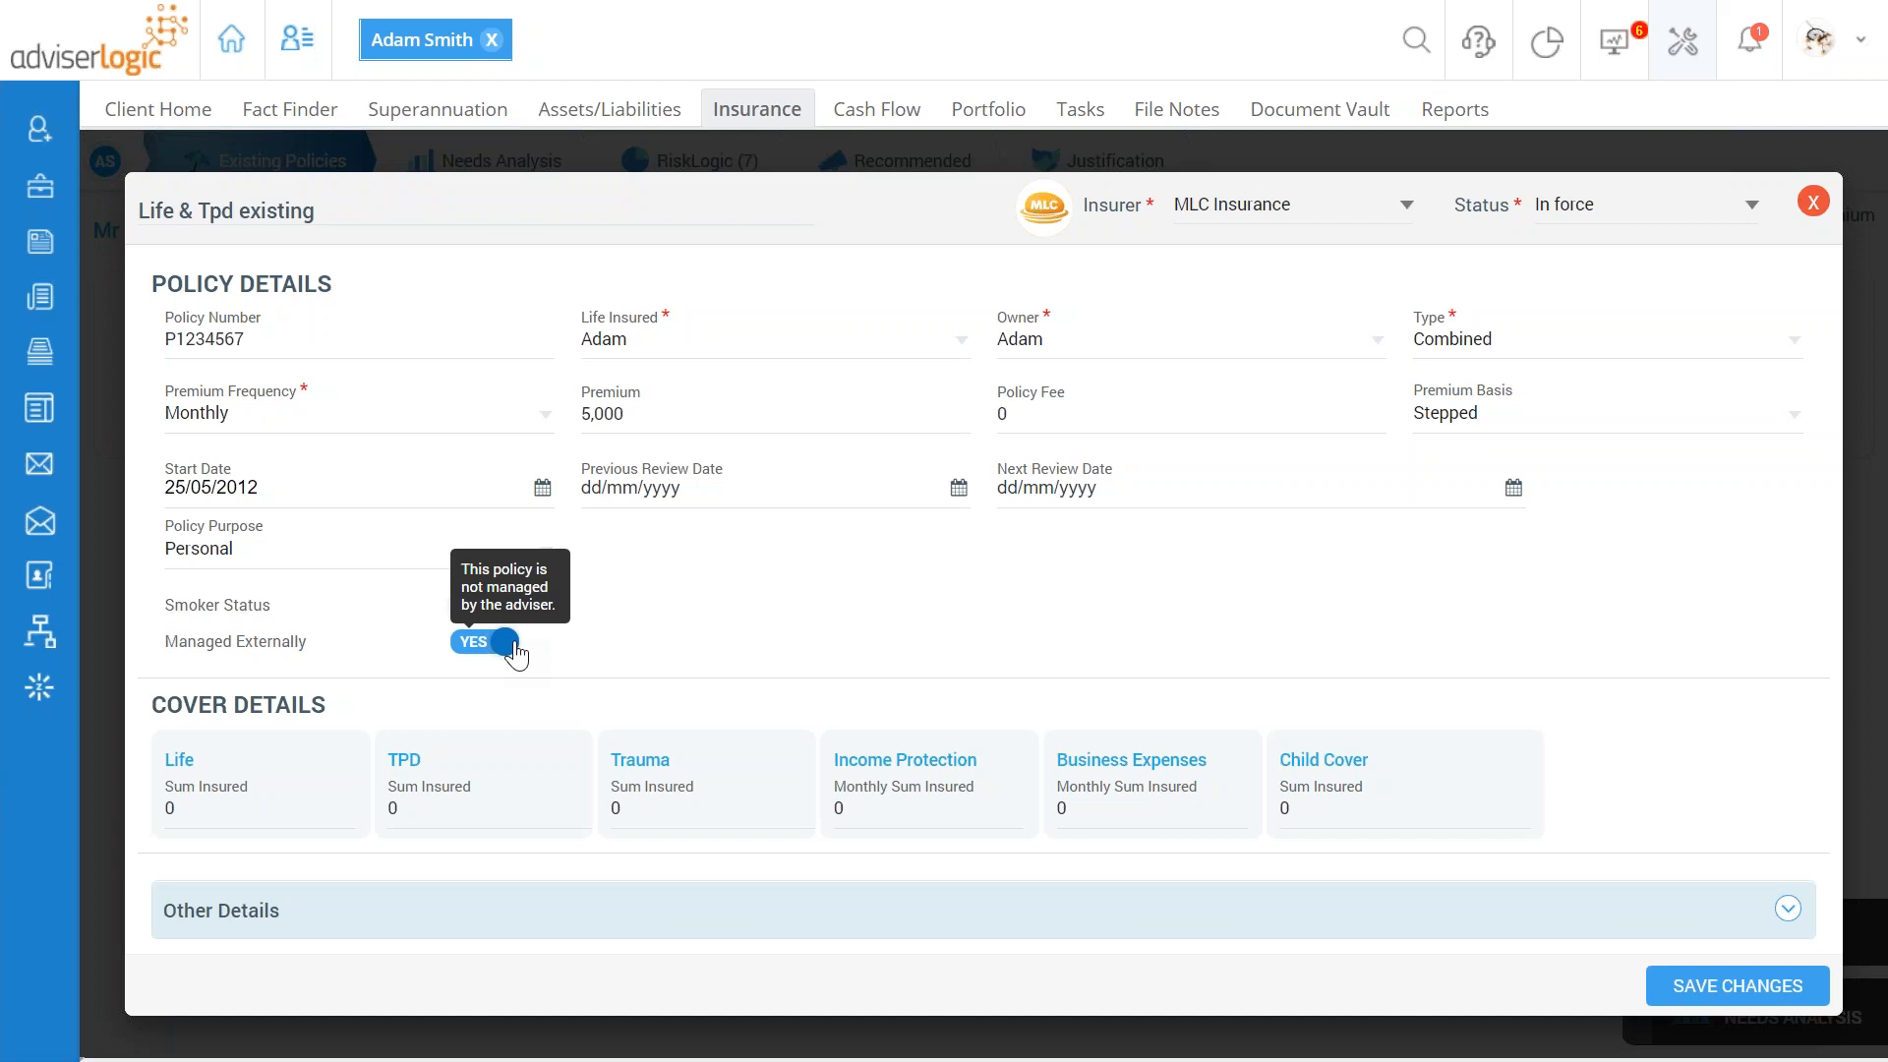
click(470, 645)
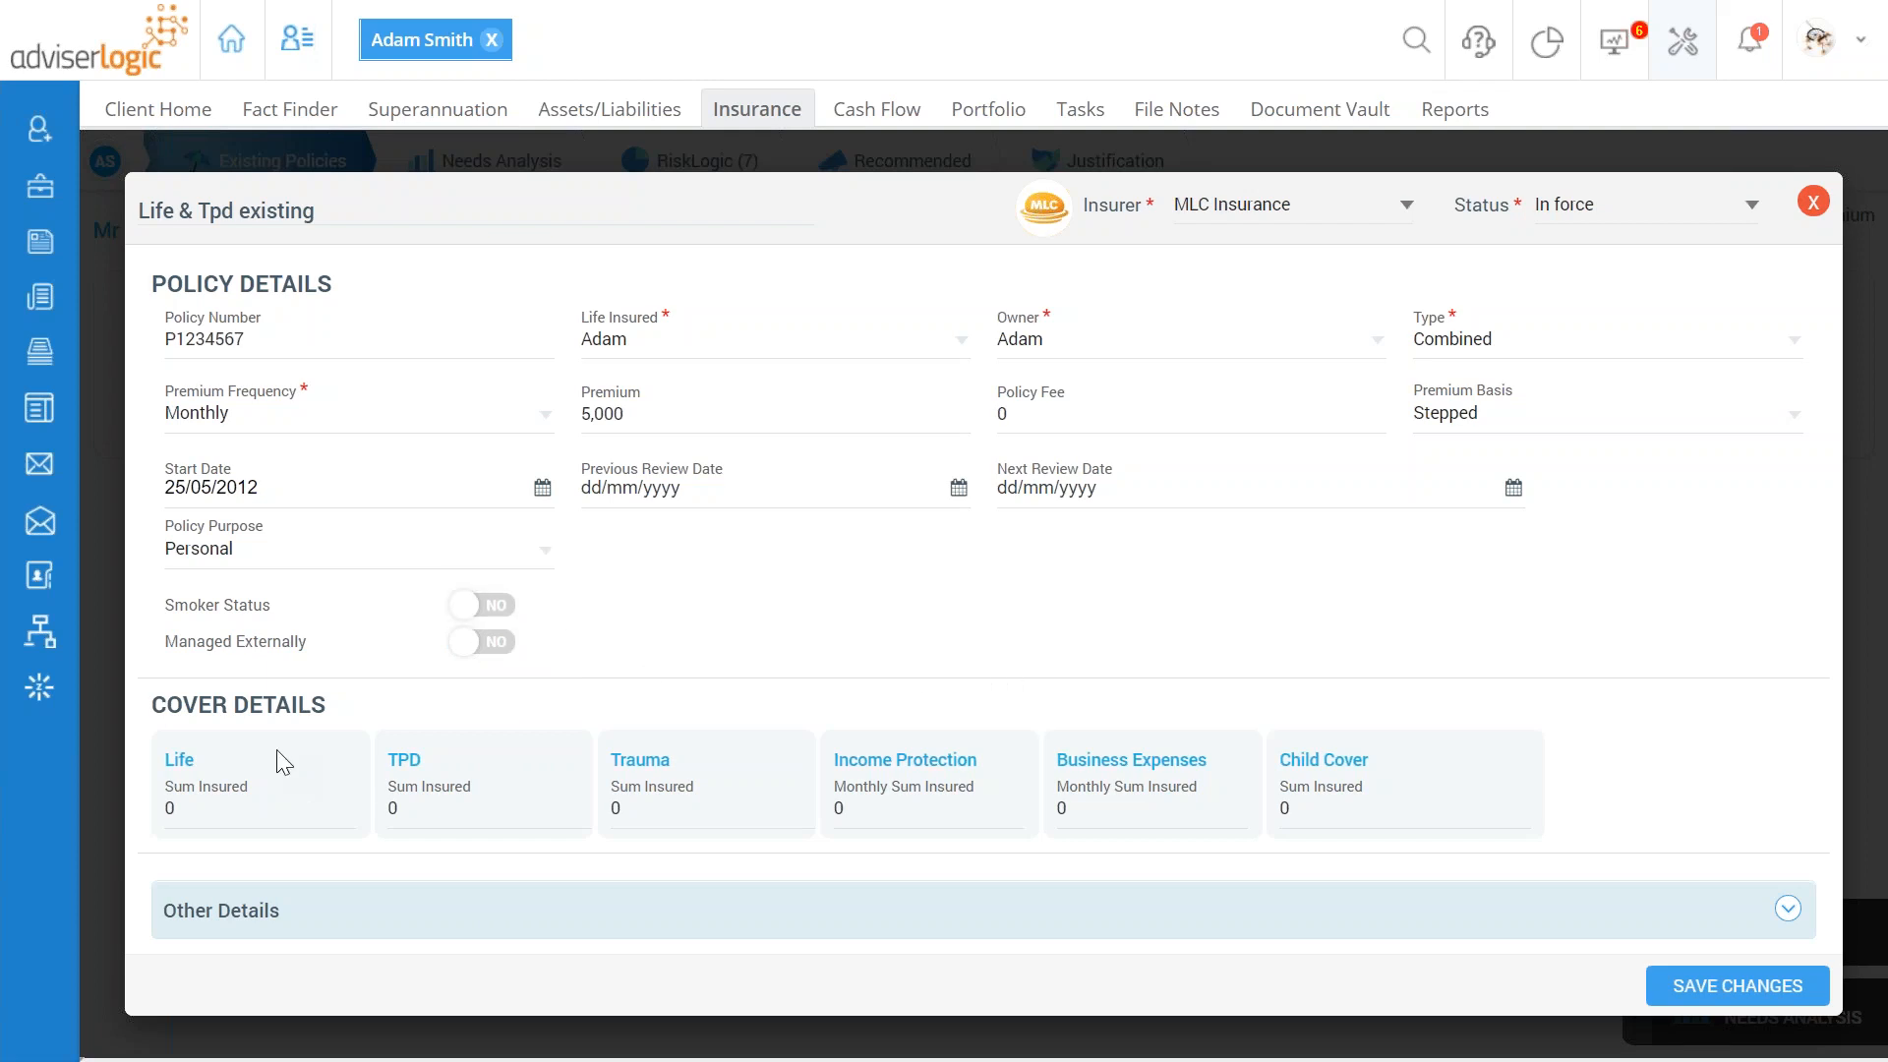
Step: Enter a sum insured of 500,000 for both the Life cover and the TPD cover
click(190, 808)
drag(190, 810, 164, 807)
key(BackSpace)
text(500000)
click(398, 808)
key(BackSpace)
text(50000)
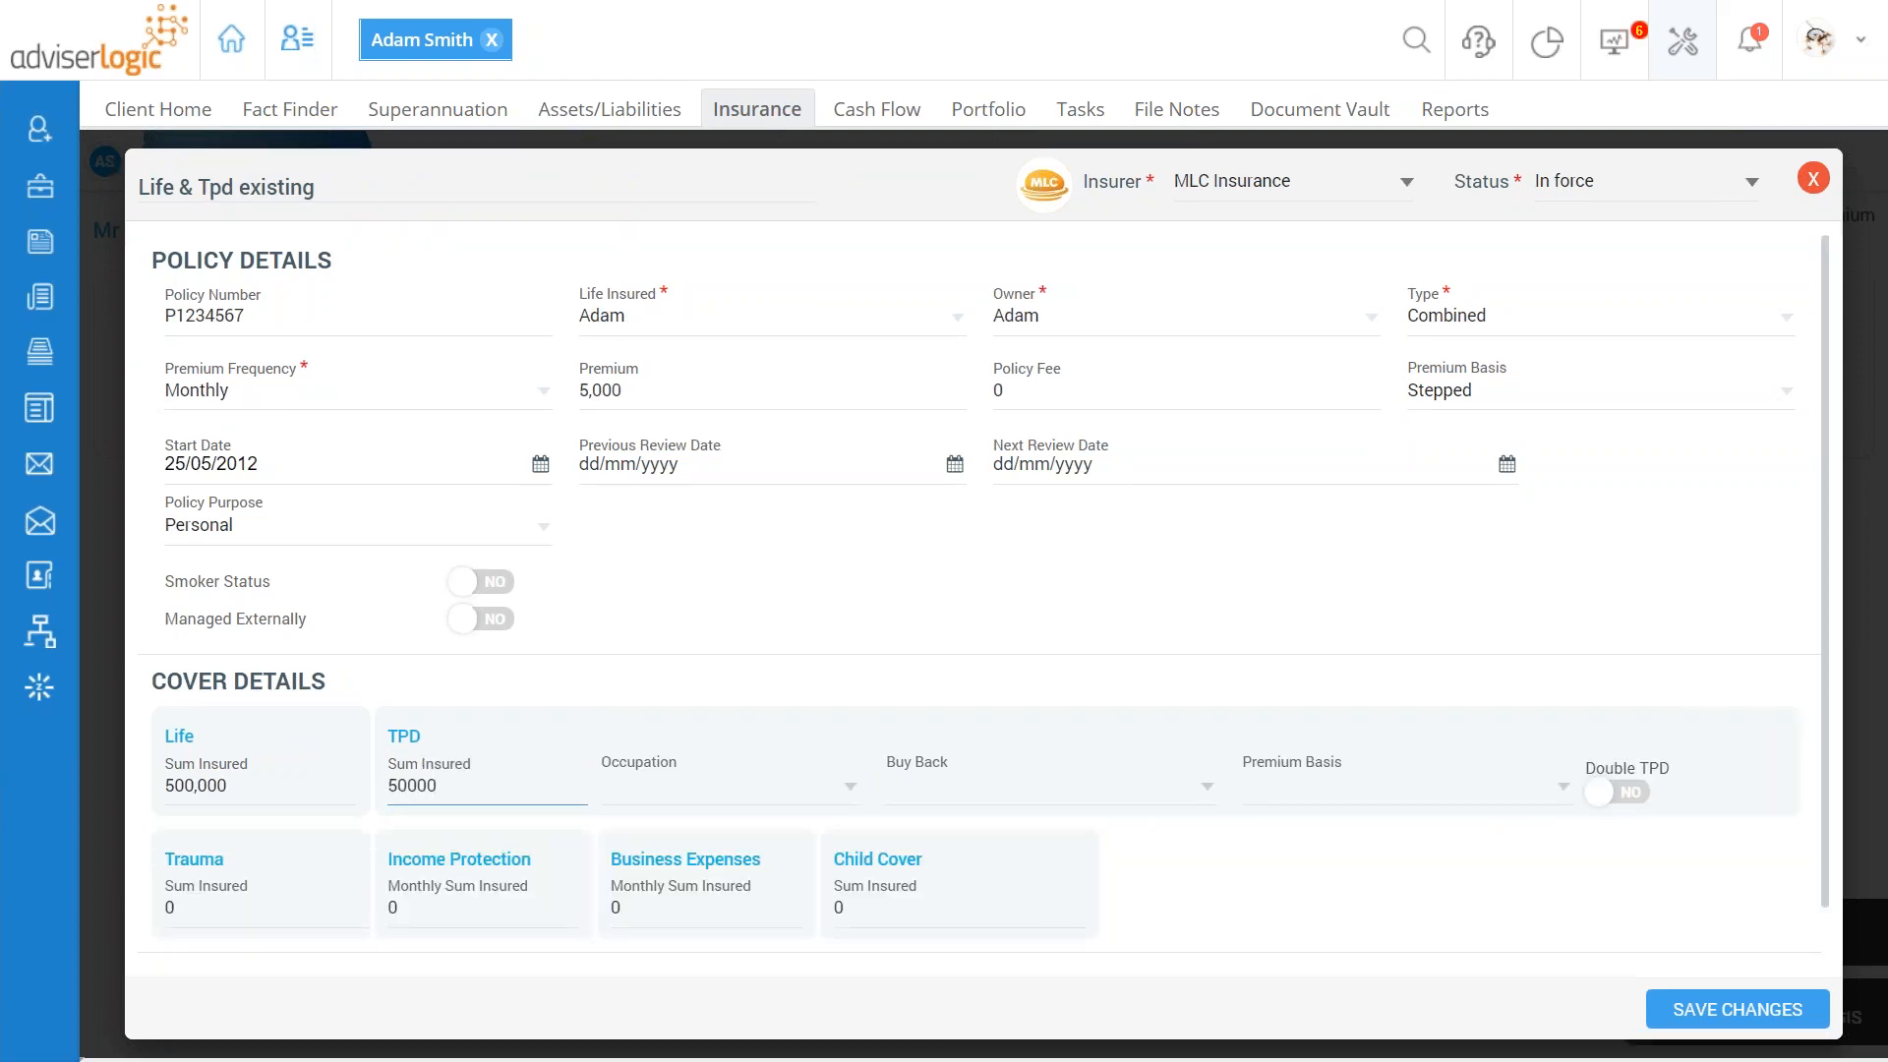
text(0)
click(1244, 887)
Step: Set the TPD cover's occupation to Any and its premium basis to Stepped, leaving the buy back option blank
click(780, 783)
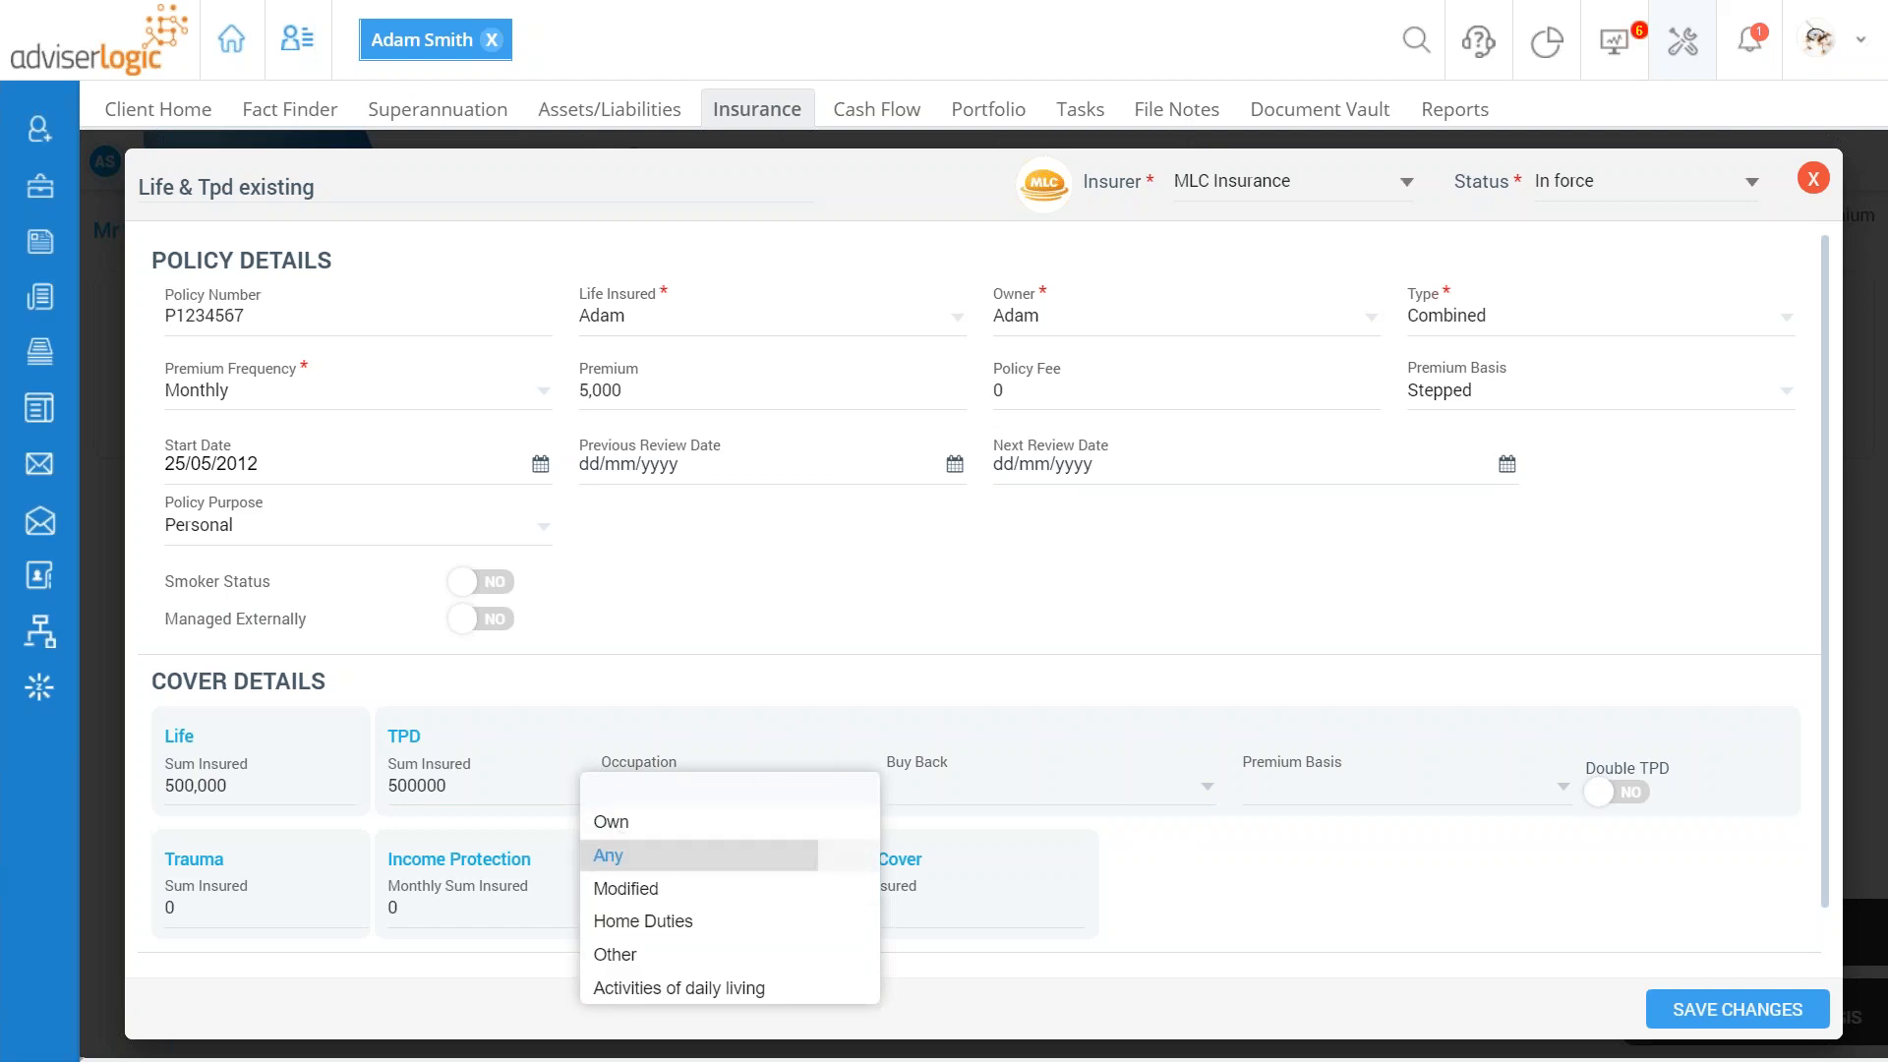
click(616, 858)
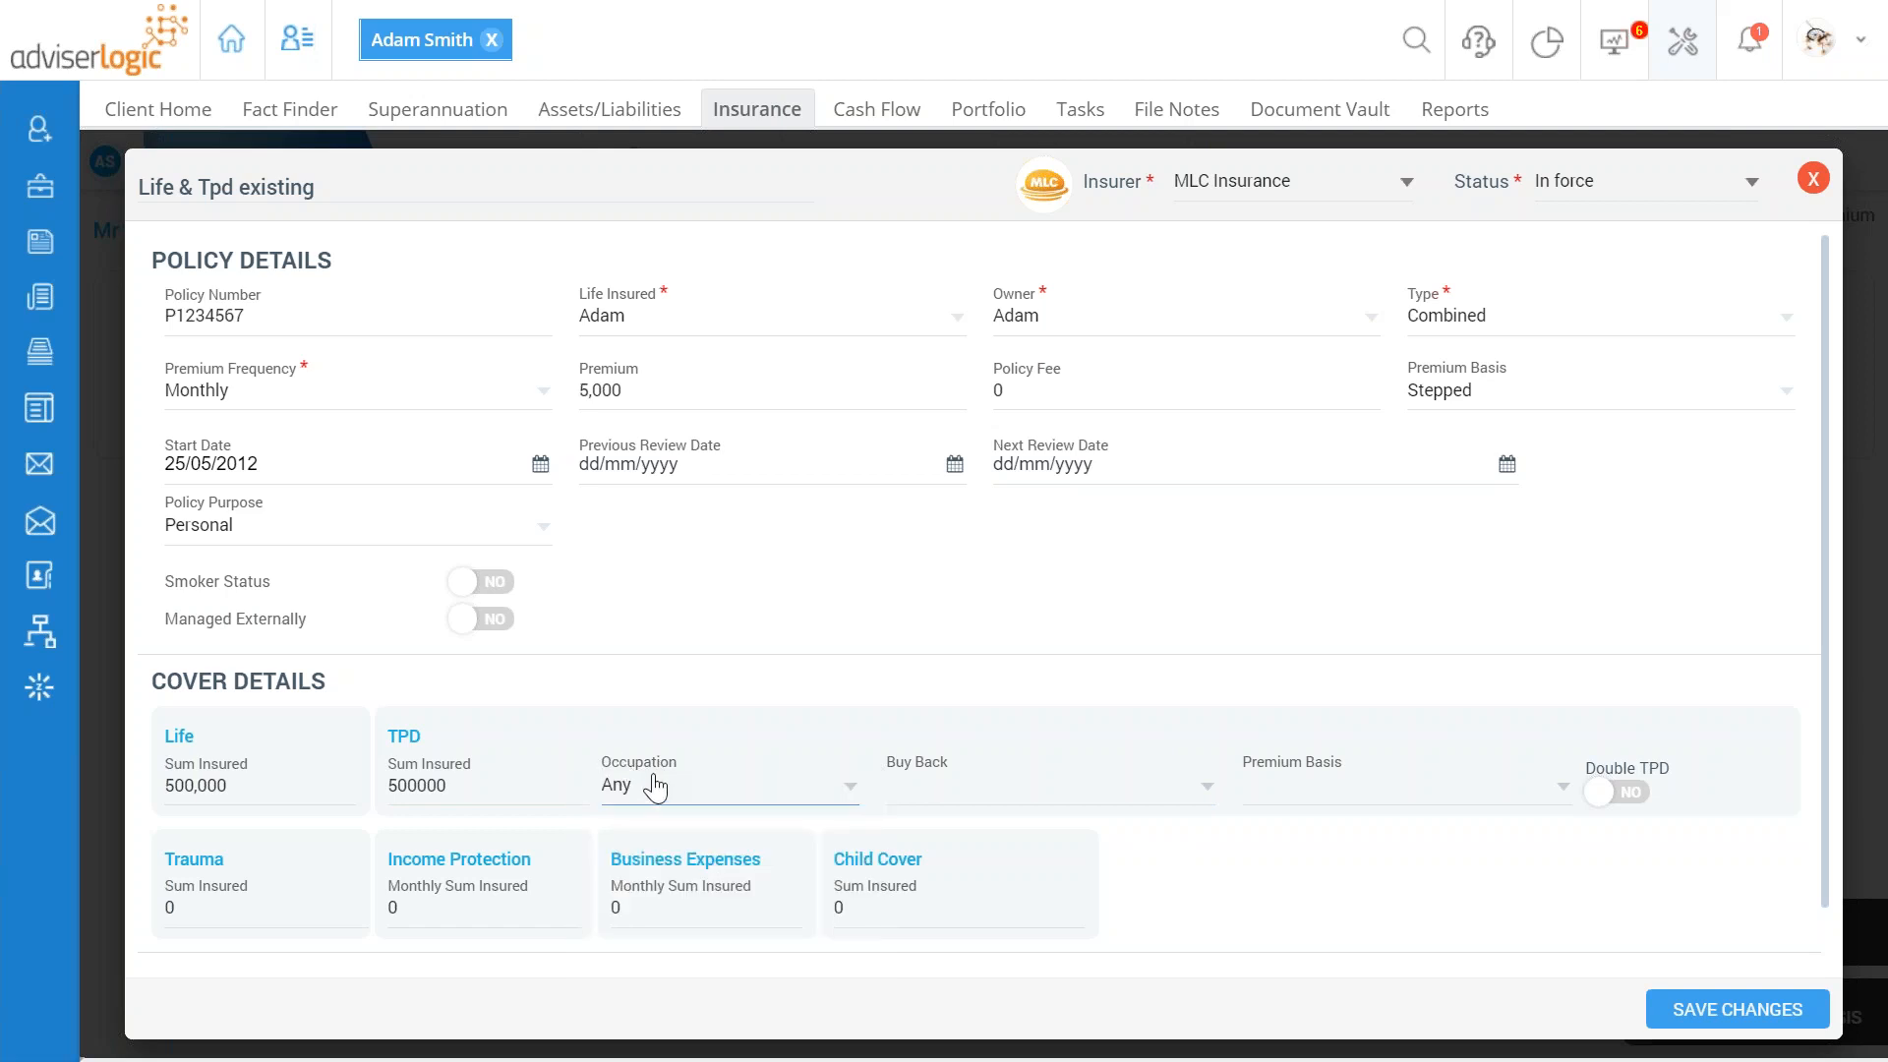
click(931, 789)
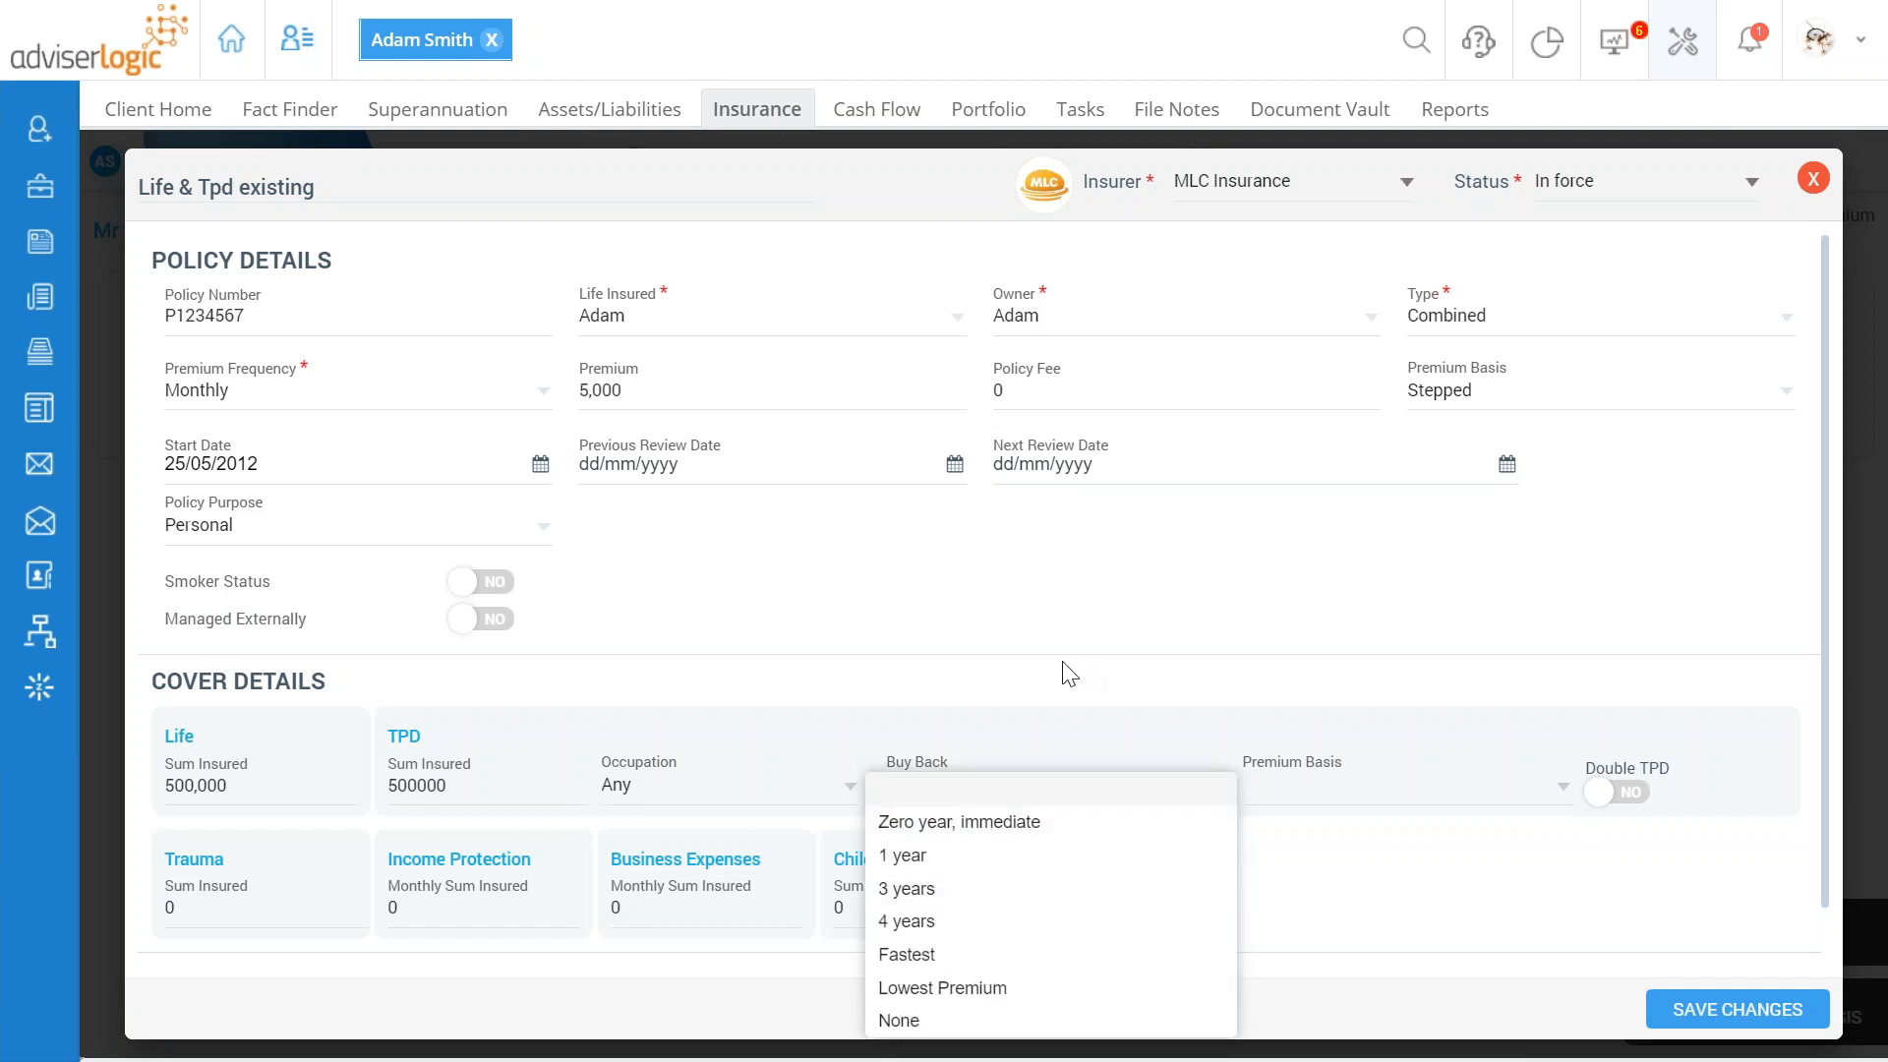
key(Tab)
click(1418, 799)
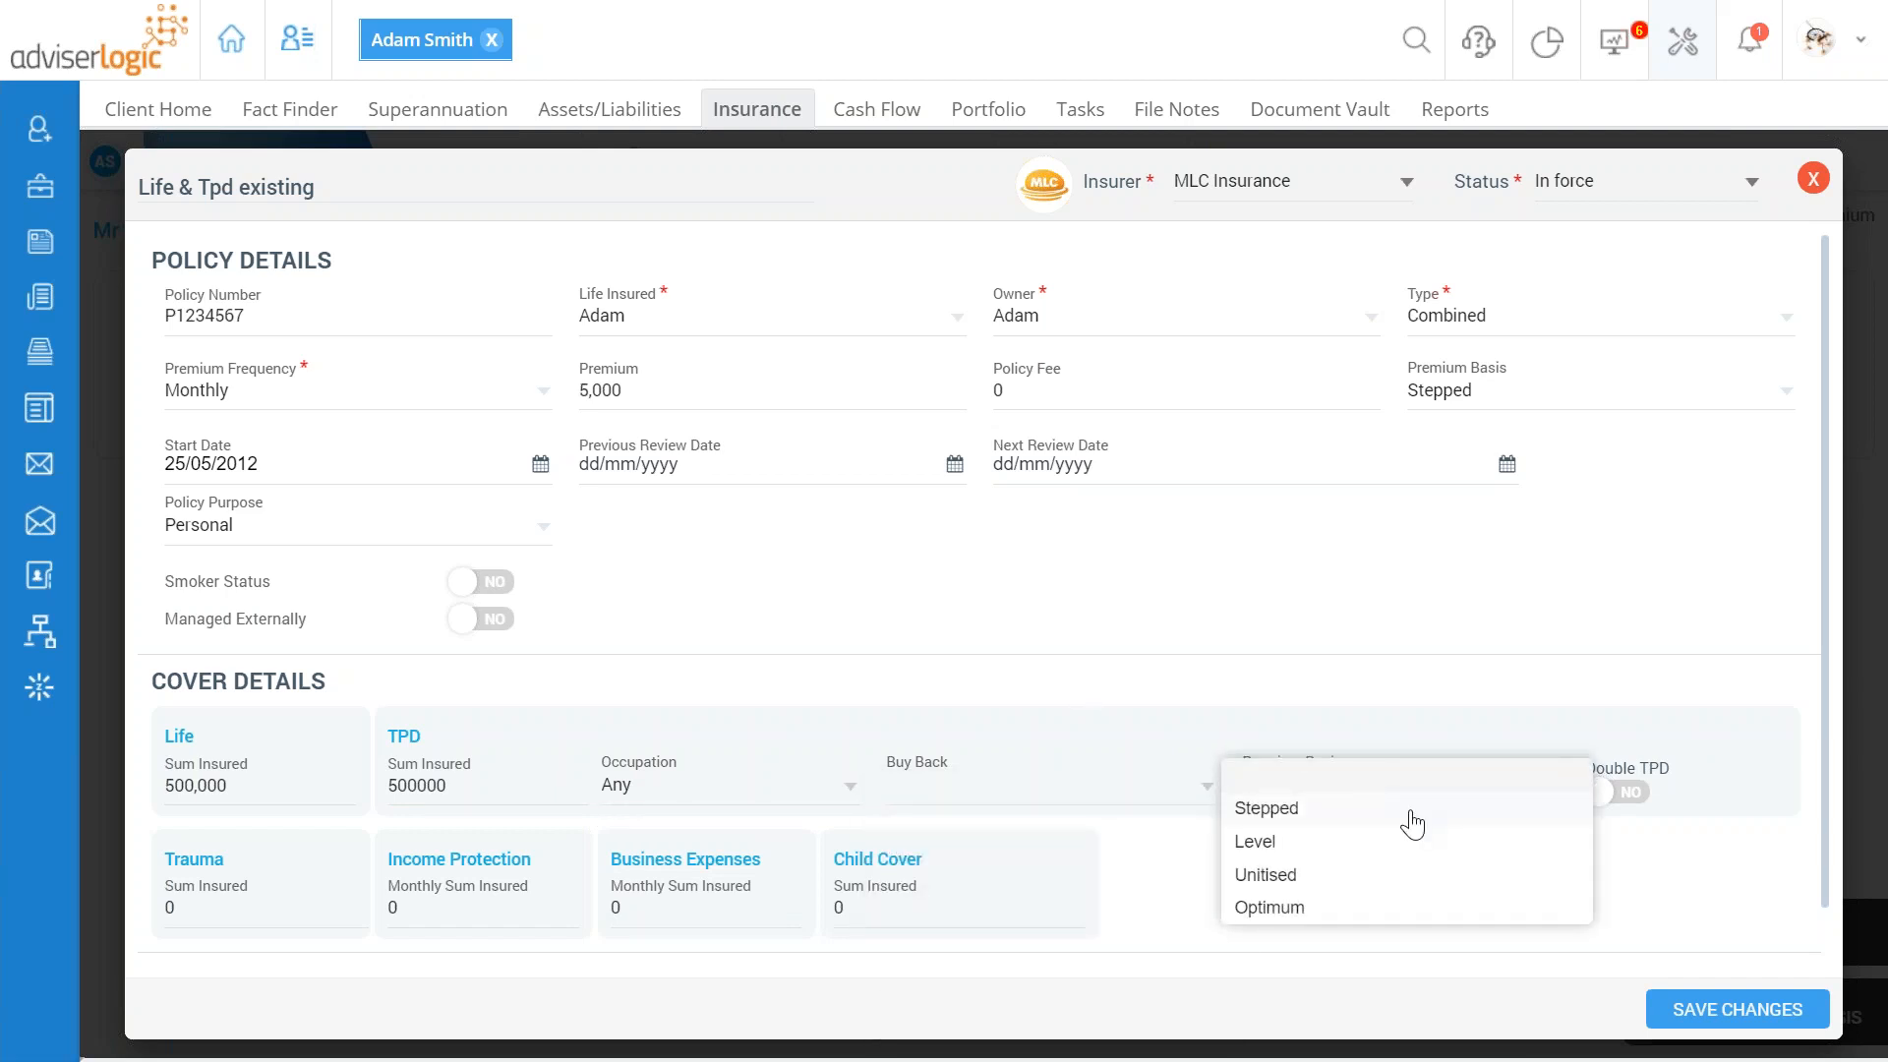
click(1285, 808)
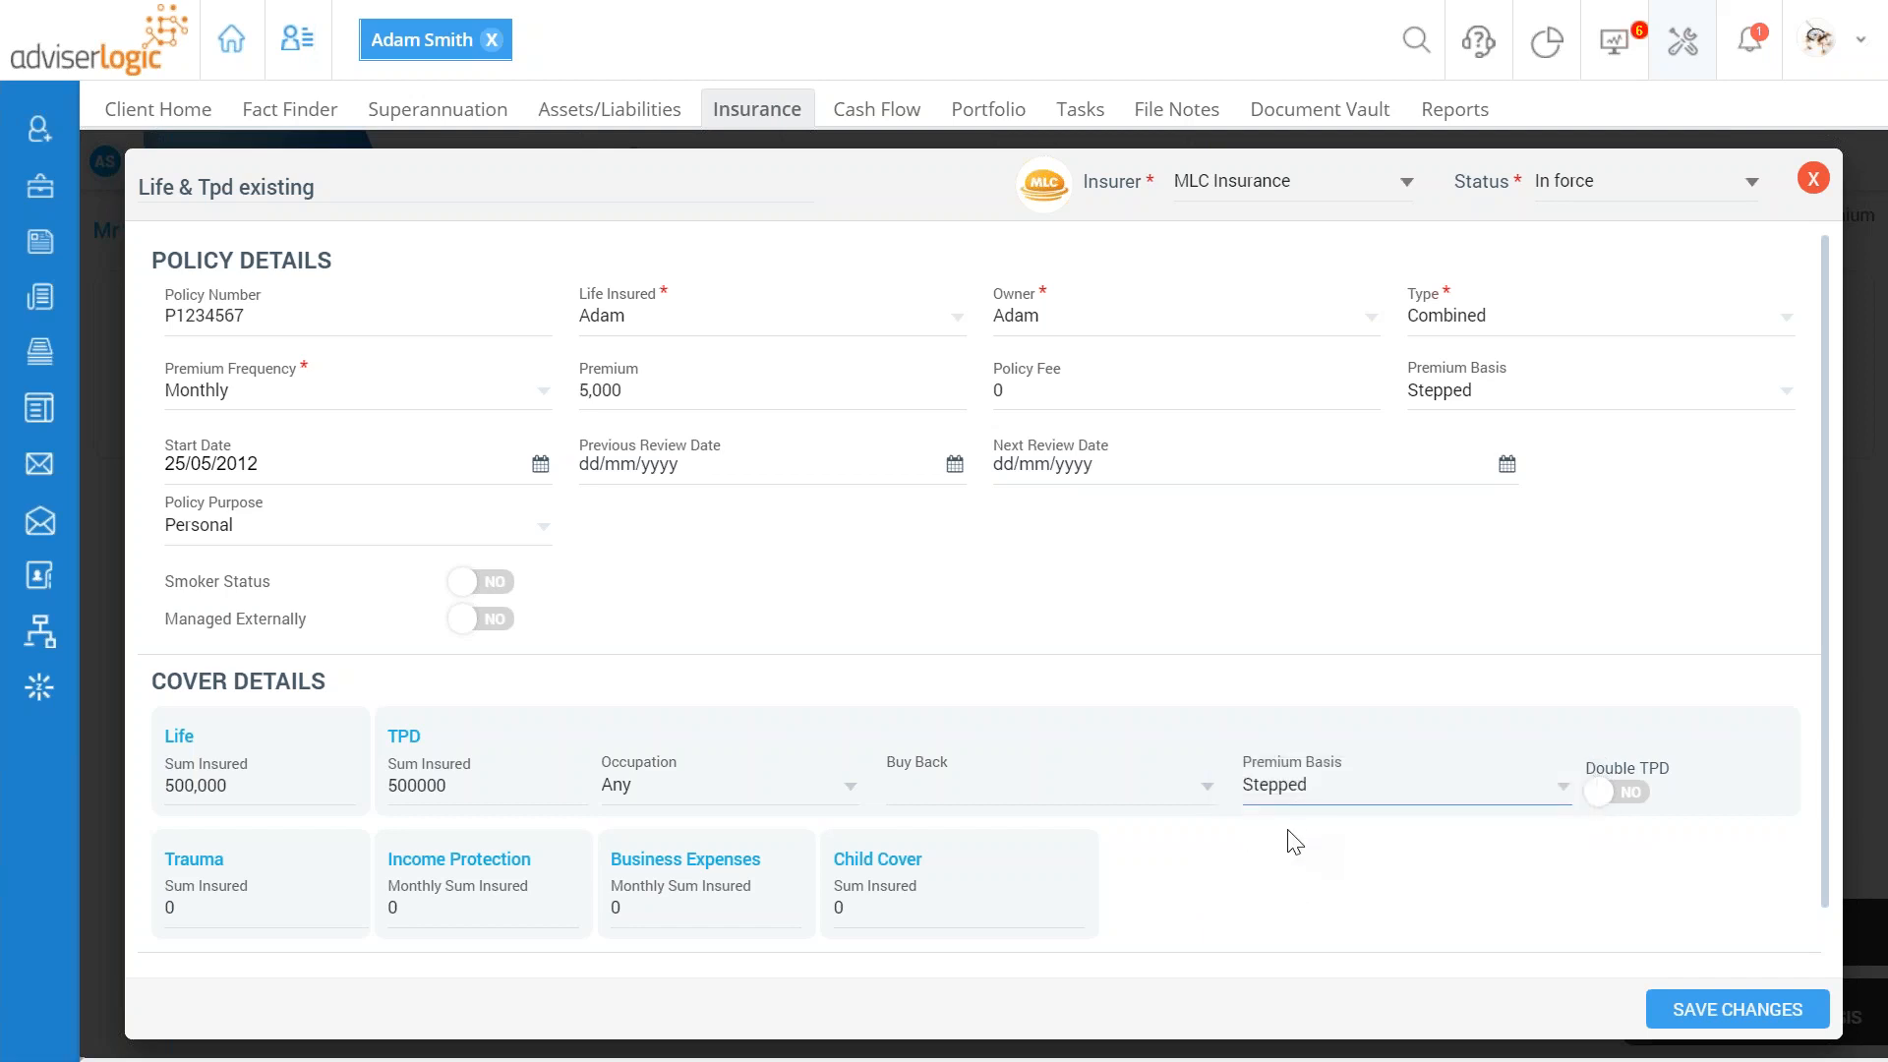
Step: Enter a Trauma sum insured of 250,000 and an Income Protection monthly sum insured of 5,000, and save the policy
scroll(1294, 845, down, 1)
click(196, 831)
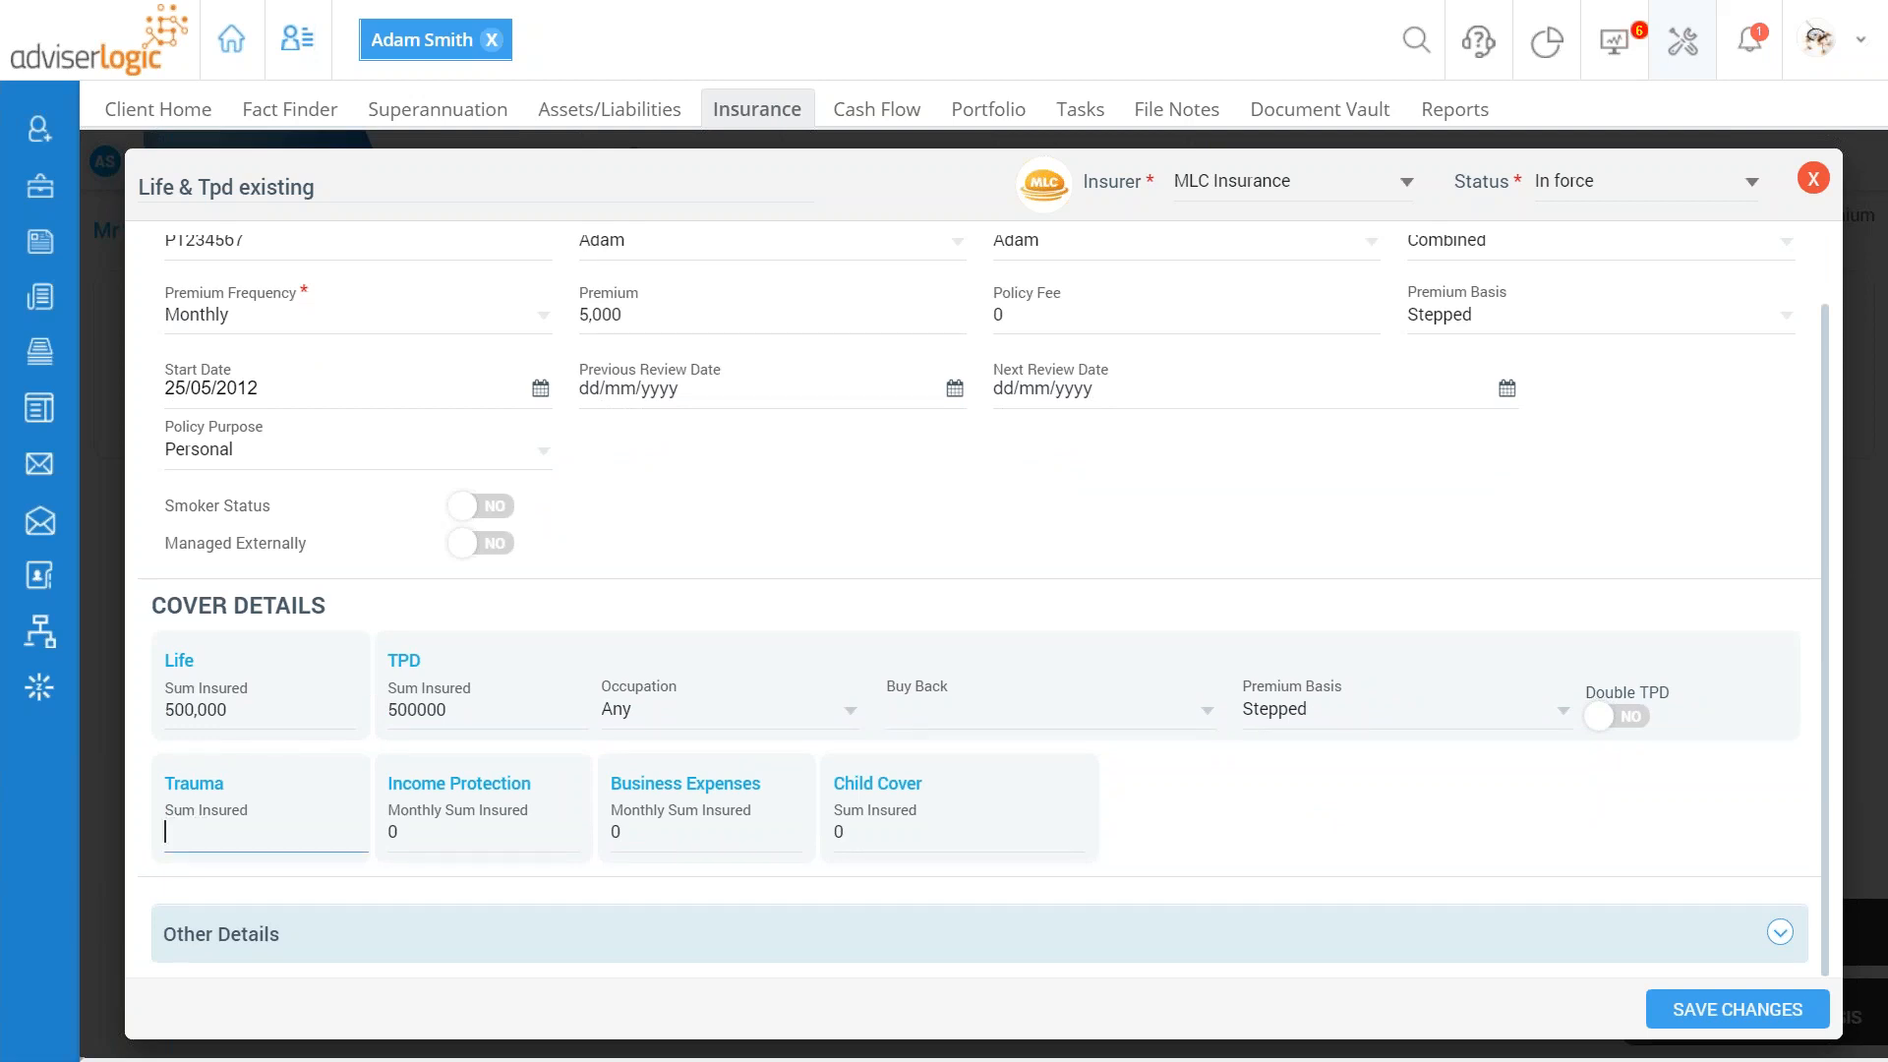
text(25000)
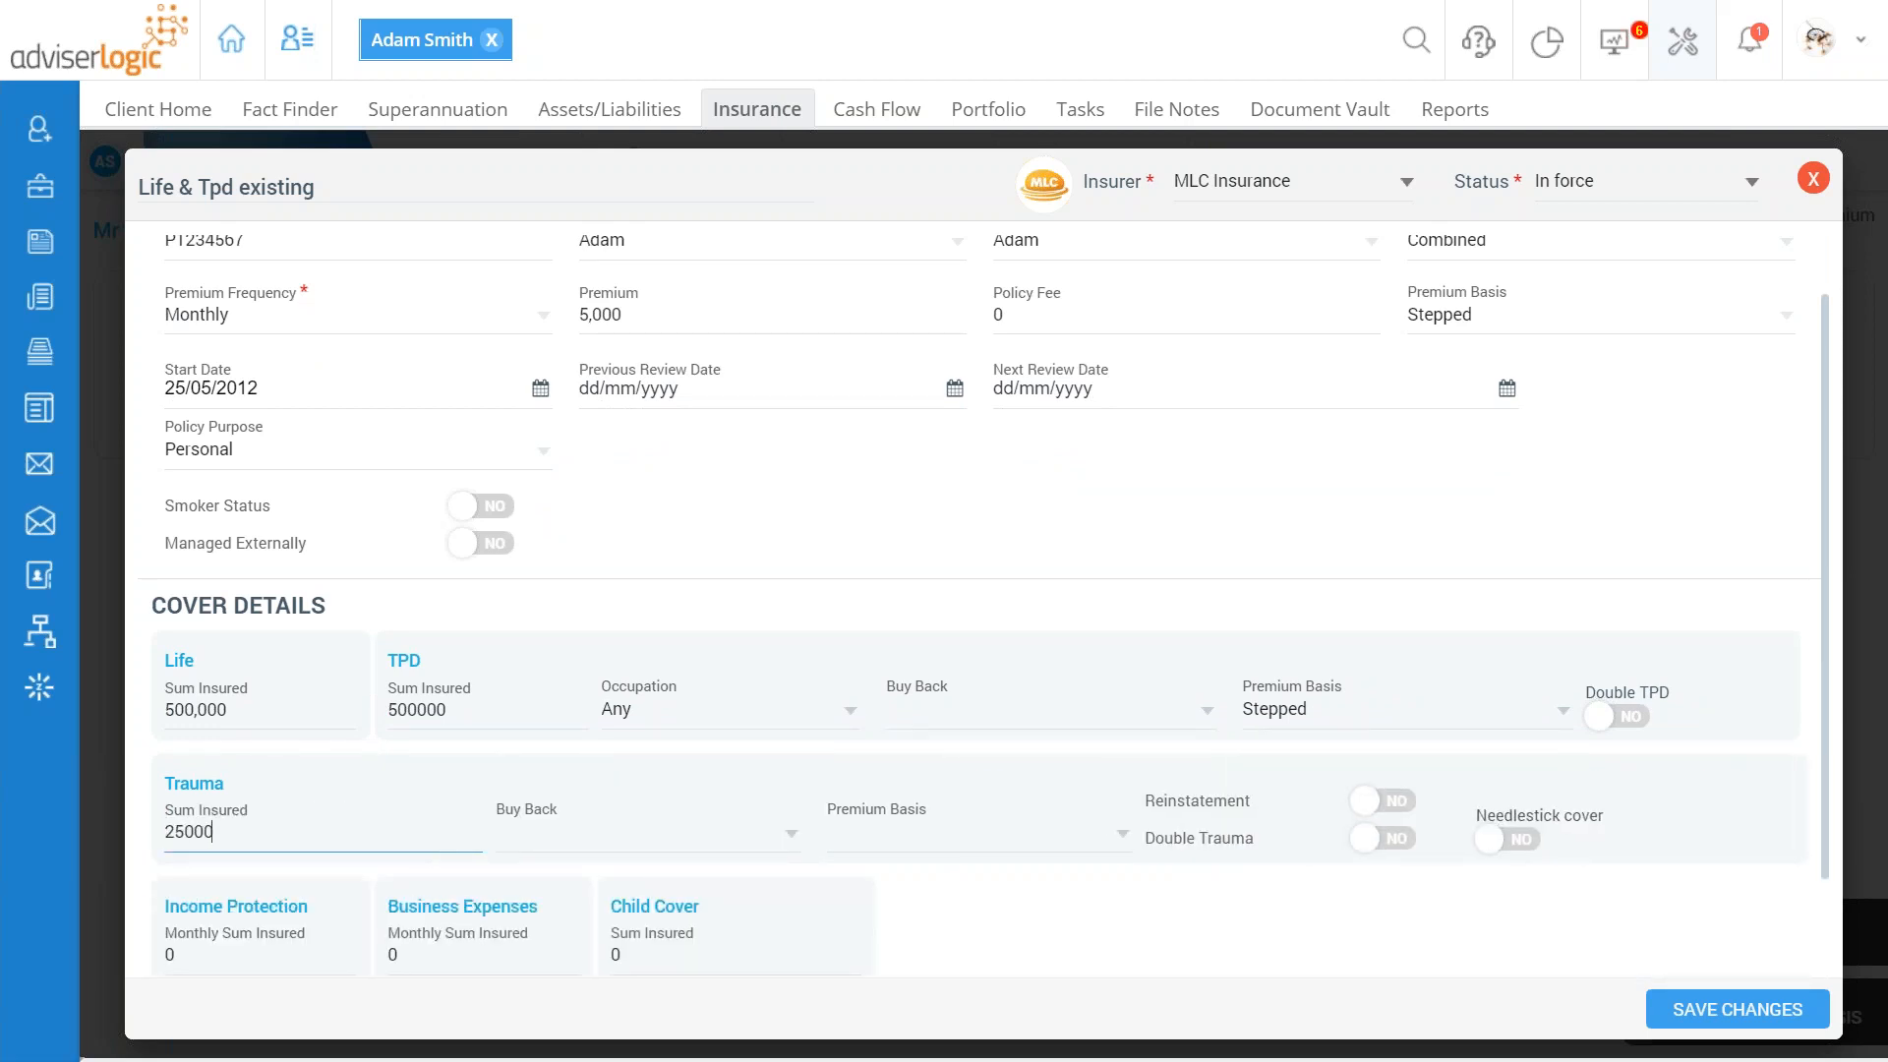
text(0)
click(172, 952)
key(BackSpace)
text(5000)
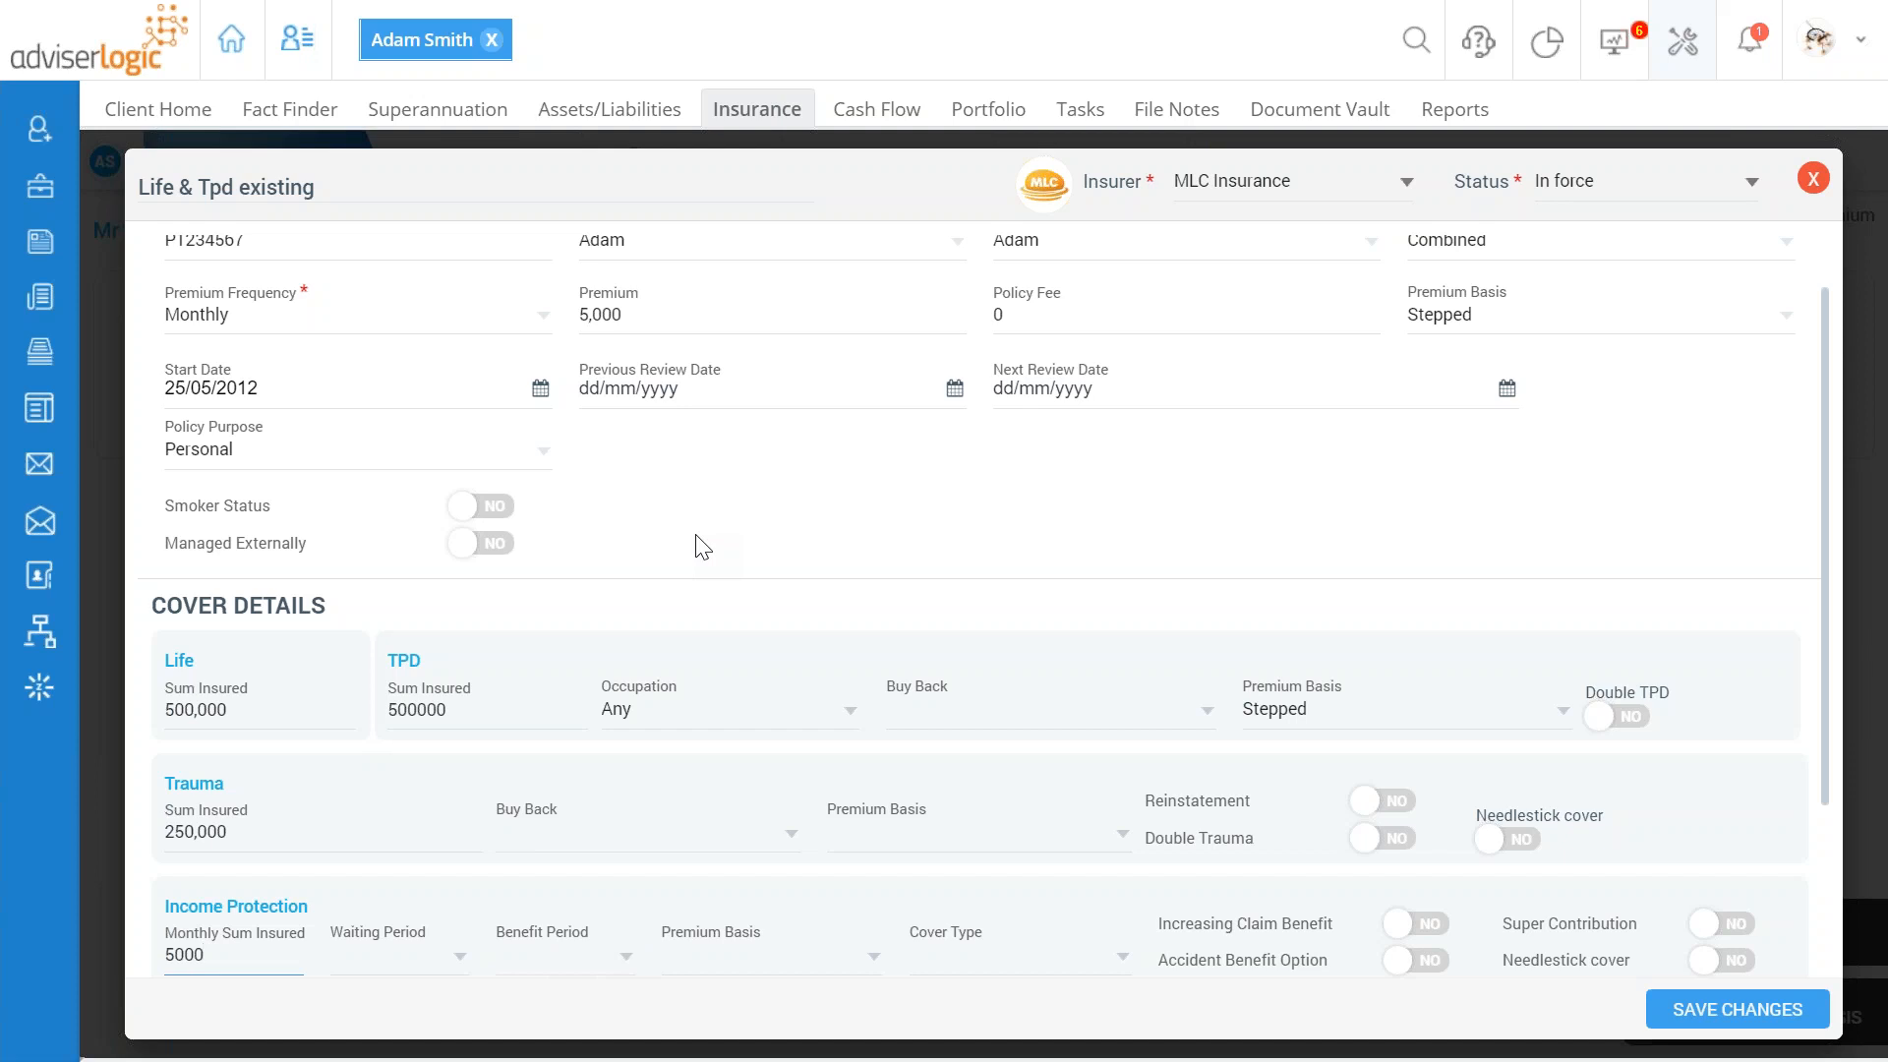
click(1738, 1011)
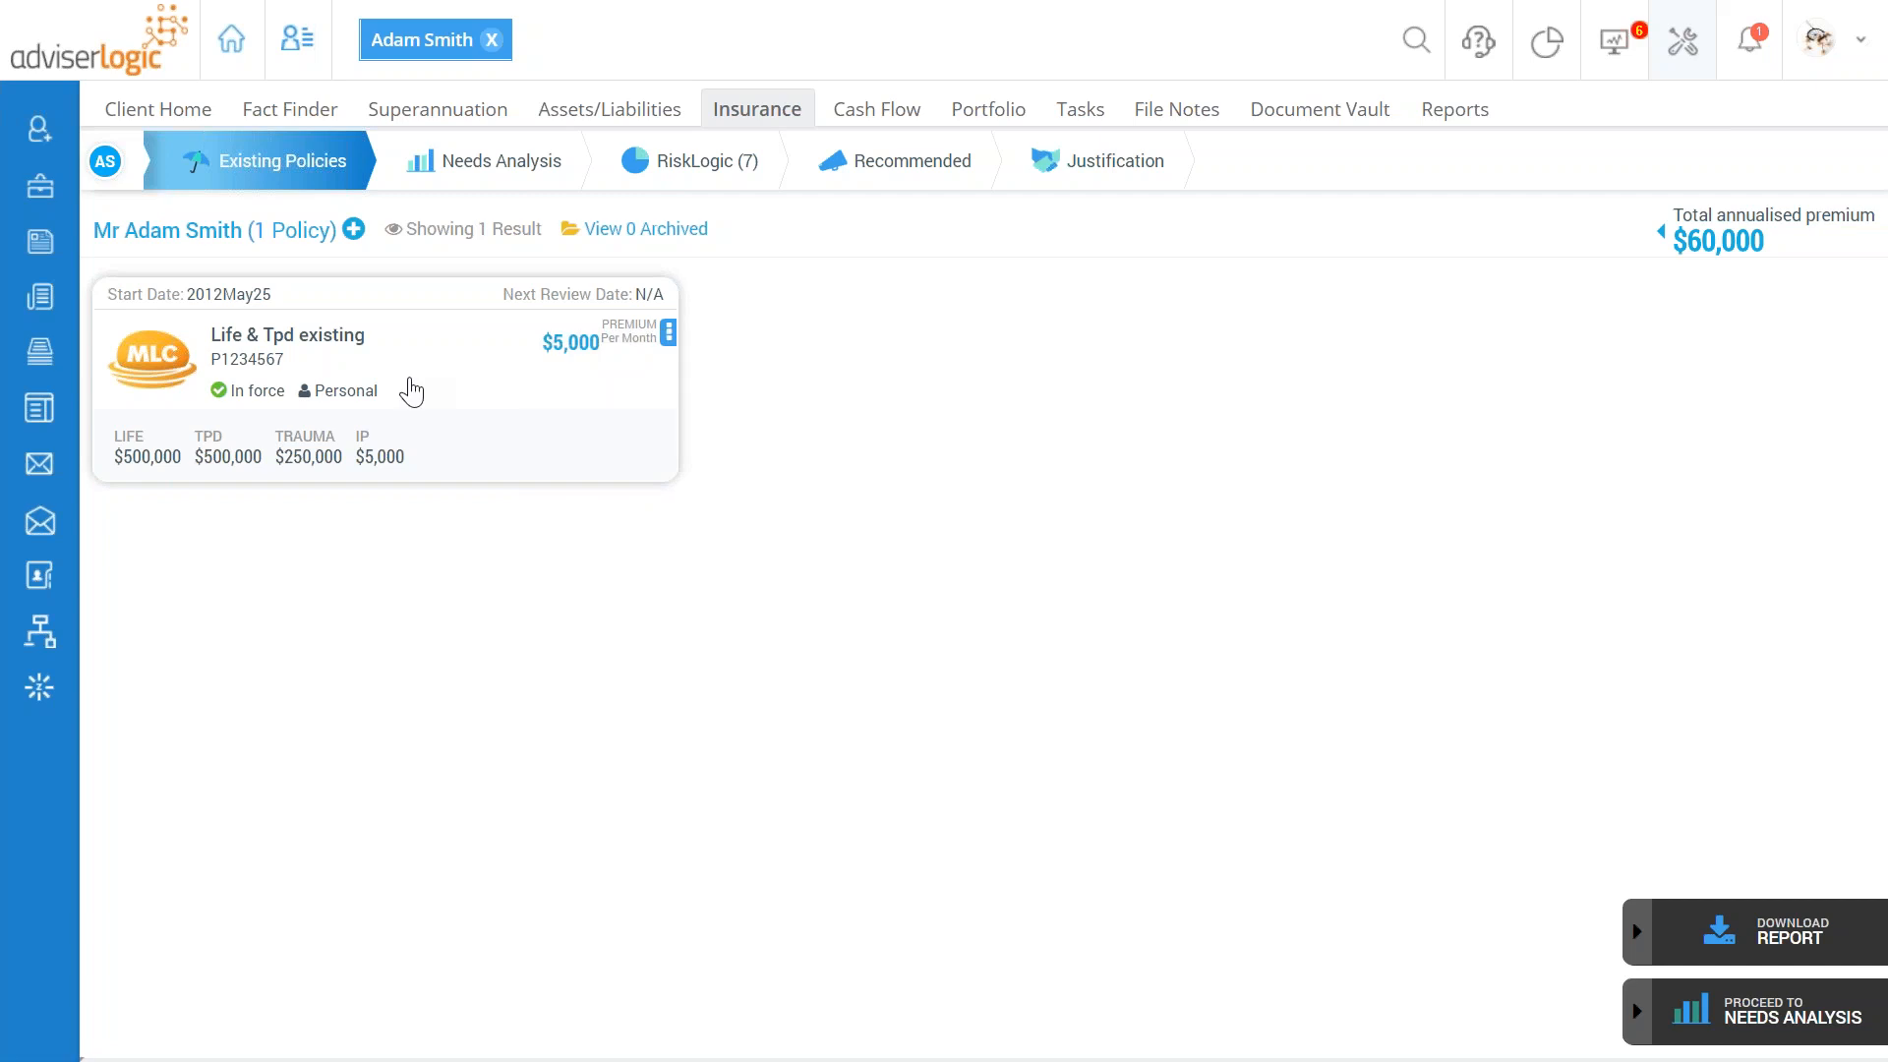
Step: Reopen the saved MLC policy, review its policy and cover details, and close it without editing
click(411, 392)
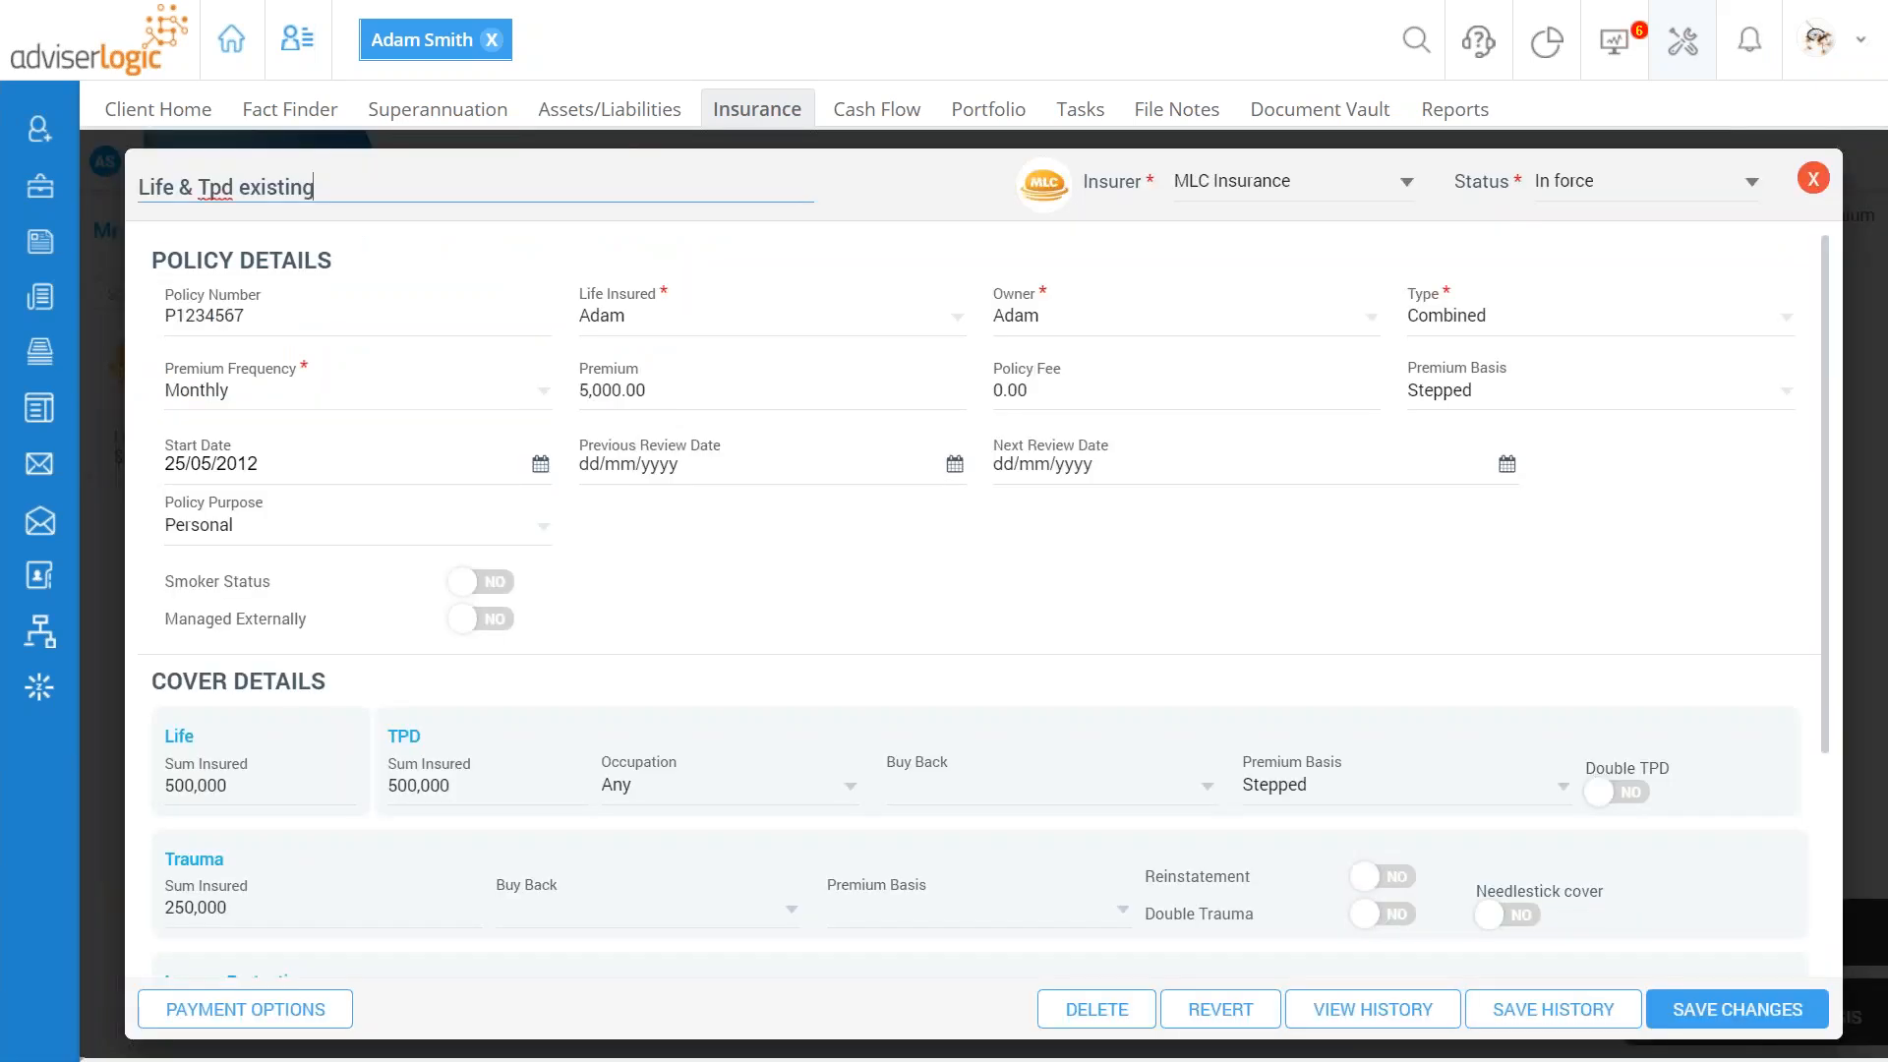
scroll(1333, 722, down, 3)
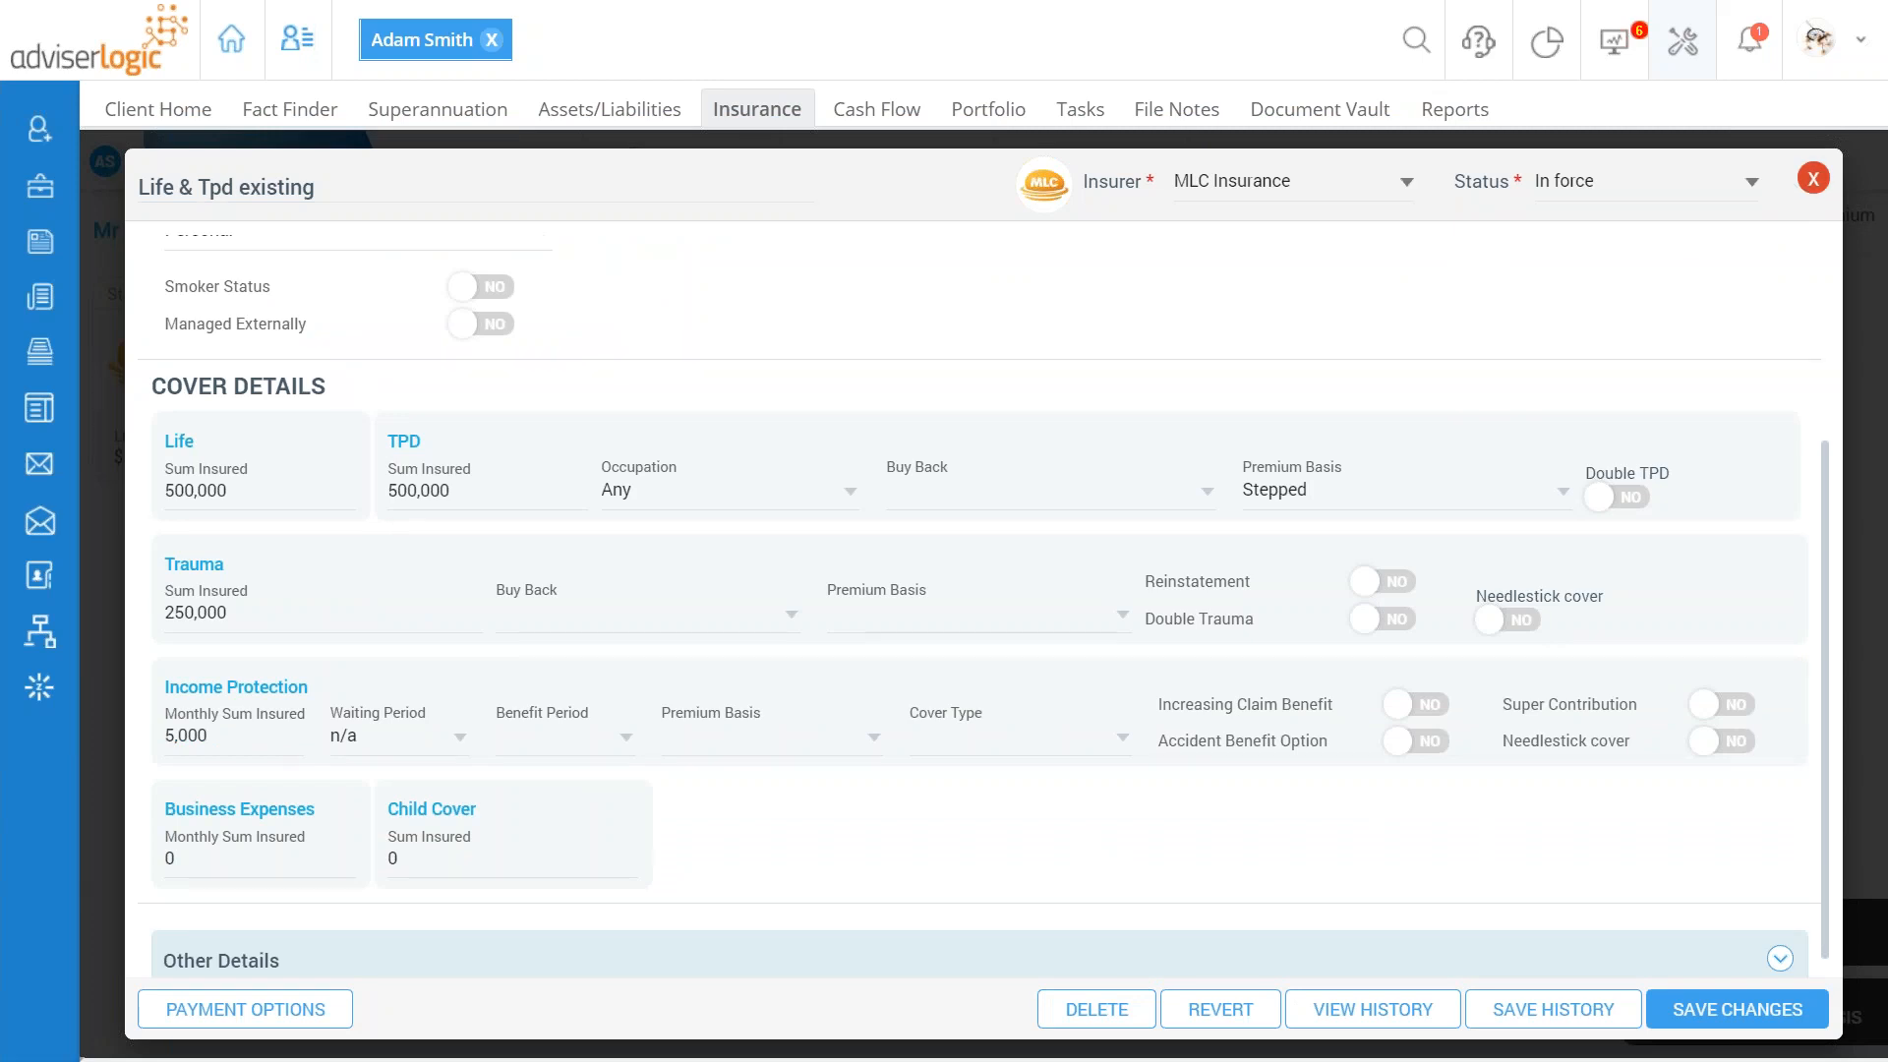
click(1813, 178)
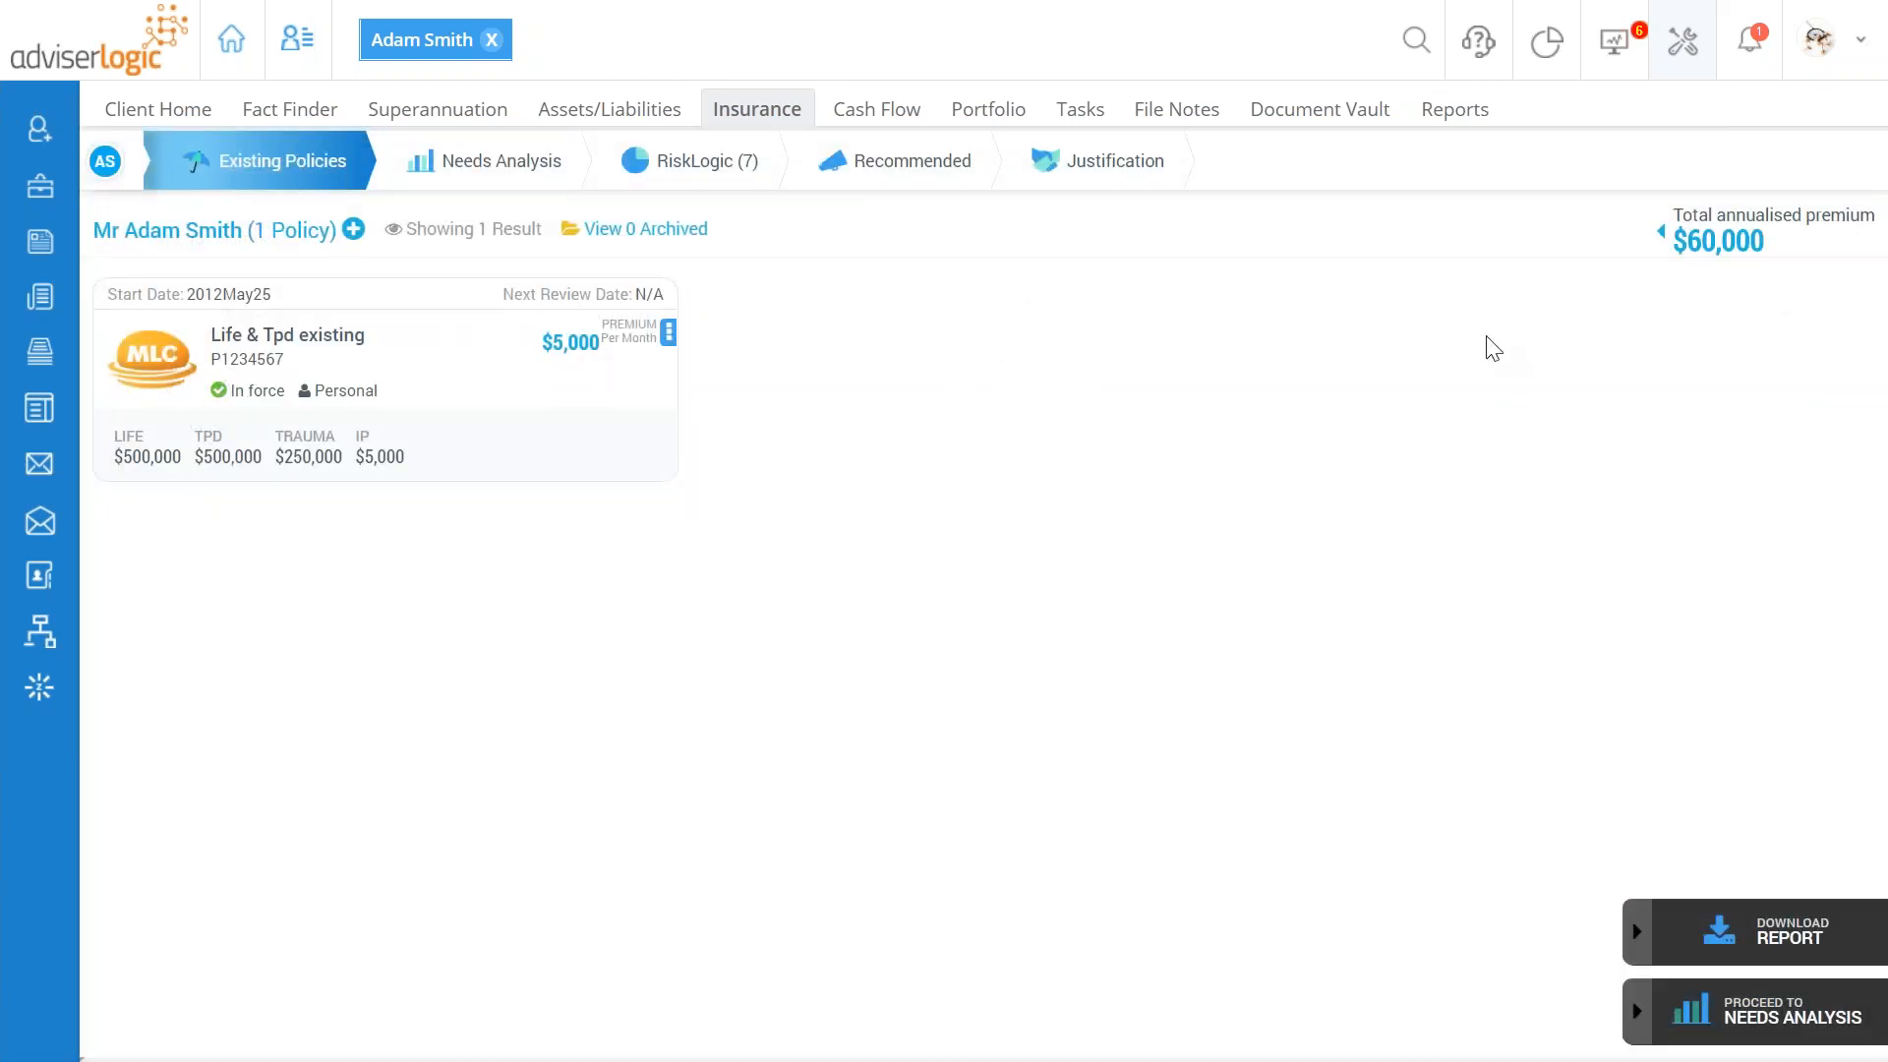
Step: Examine the Archive and Duplicate actions available for the existing MLC policy
click(668, 334)
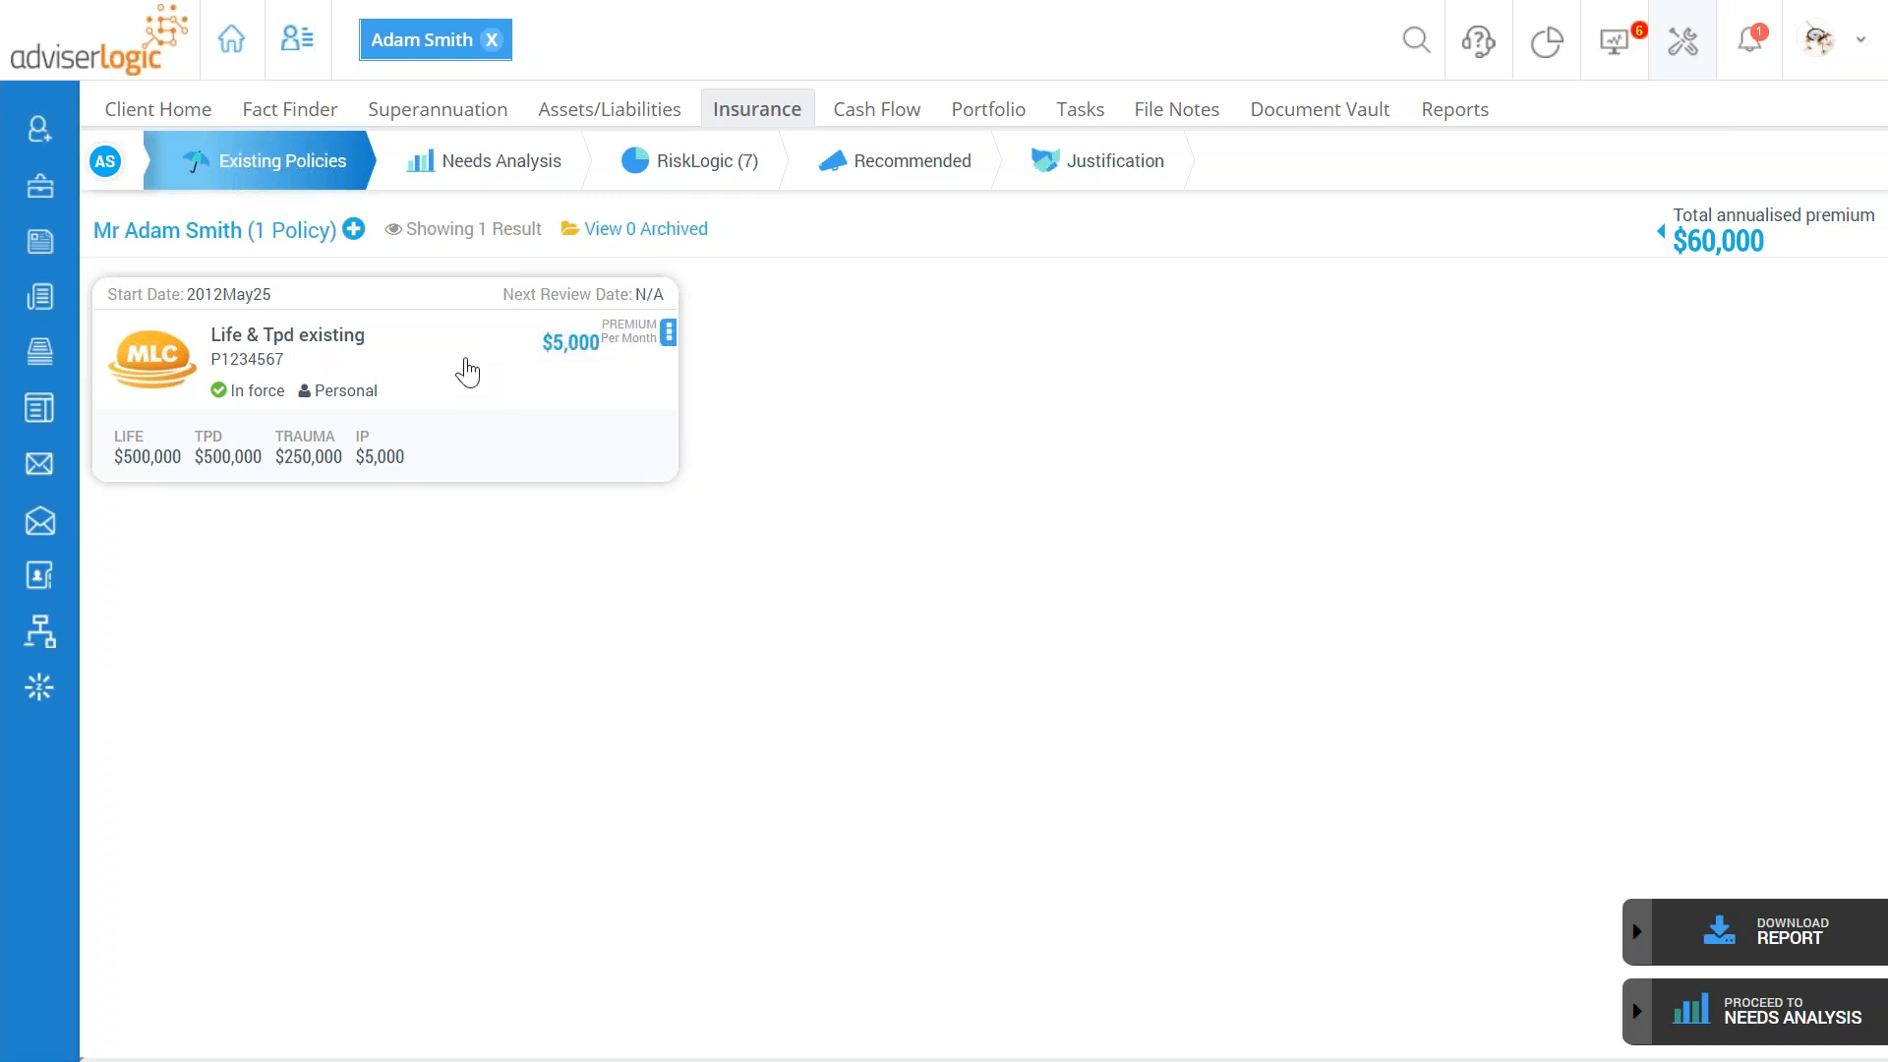
mouse_move(669, 339)
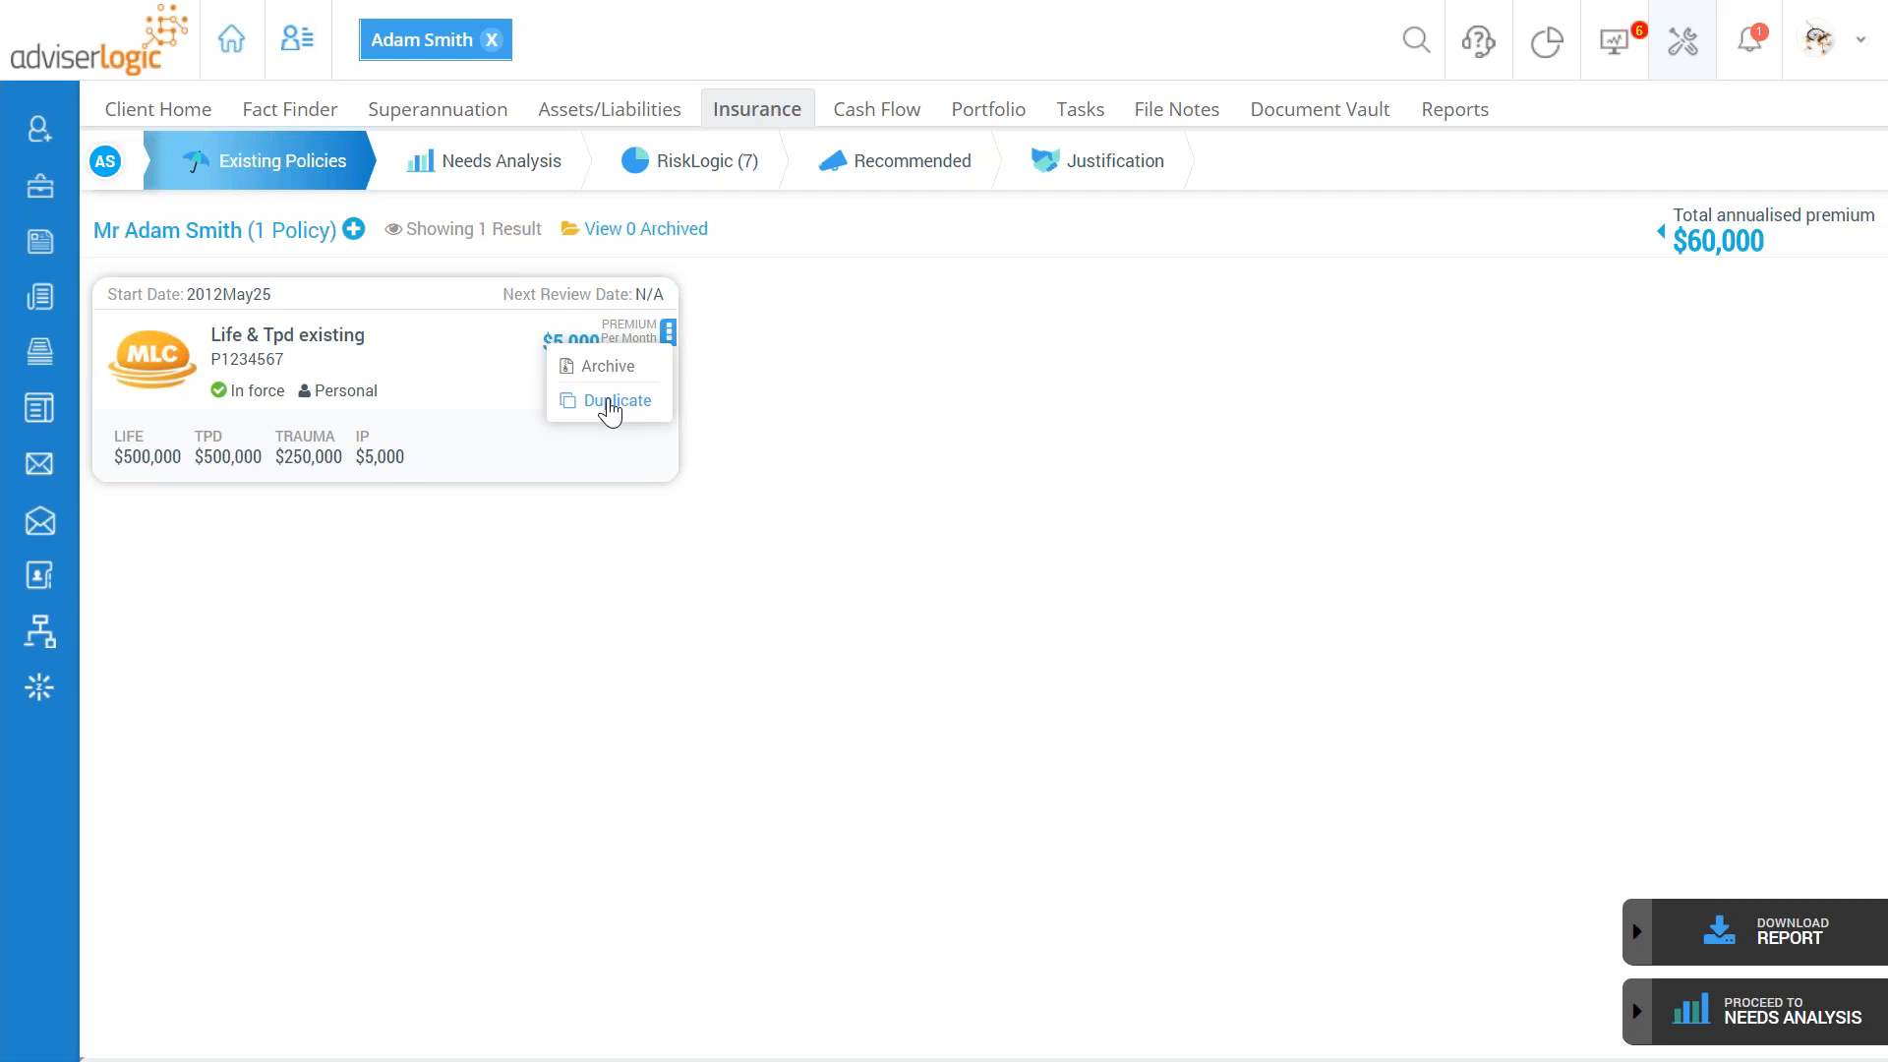
click(609, 403)
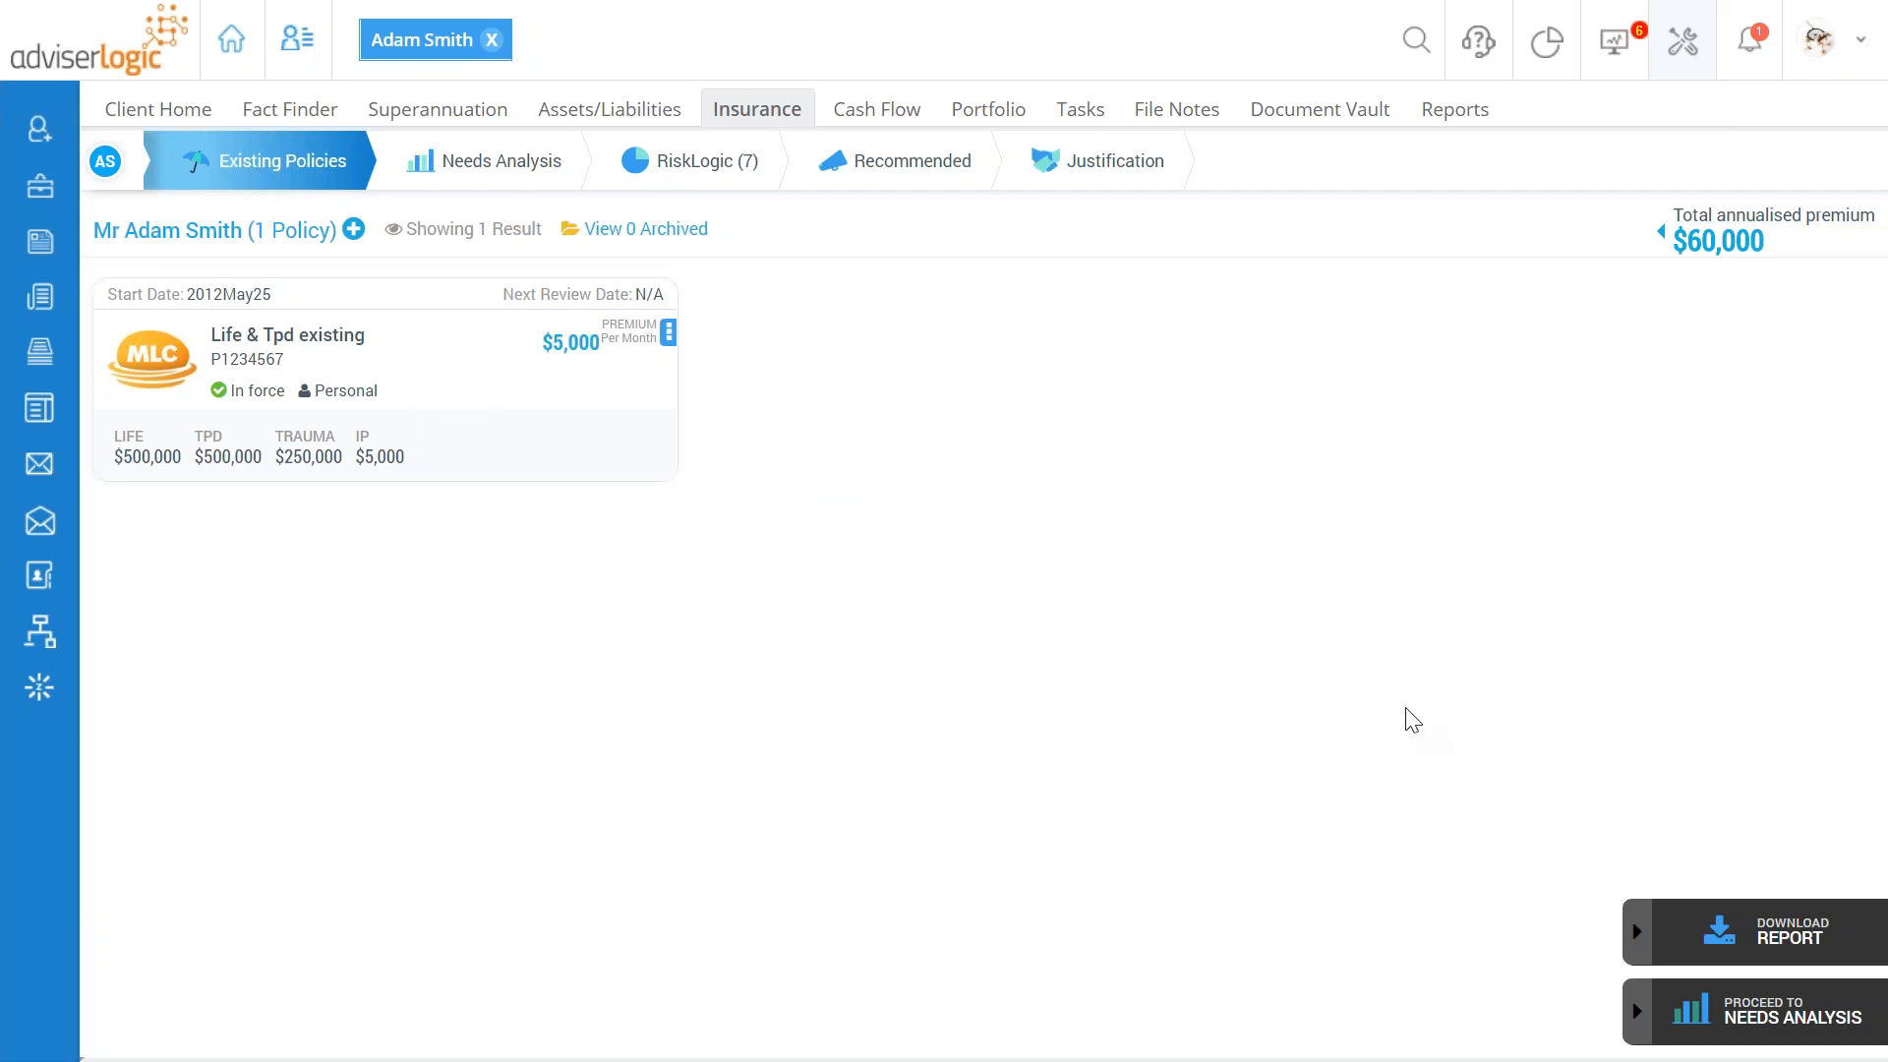
Step: Proceed to the client's needs analysis and expand the breakdown of ongoing expenses
click(1778, 1032)
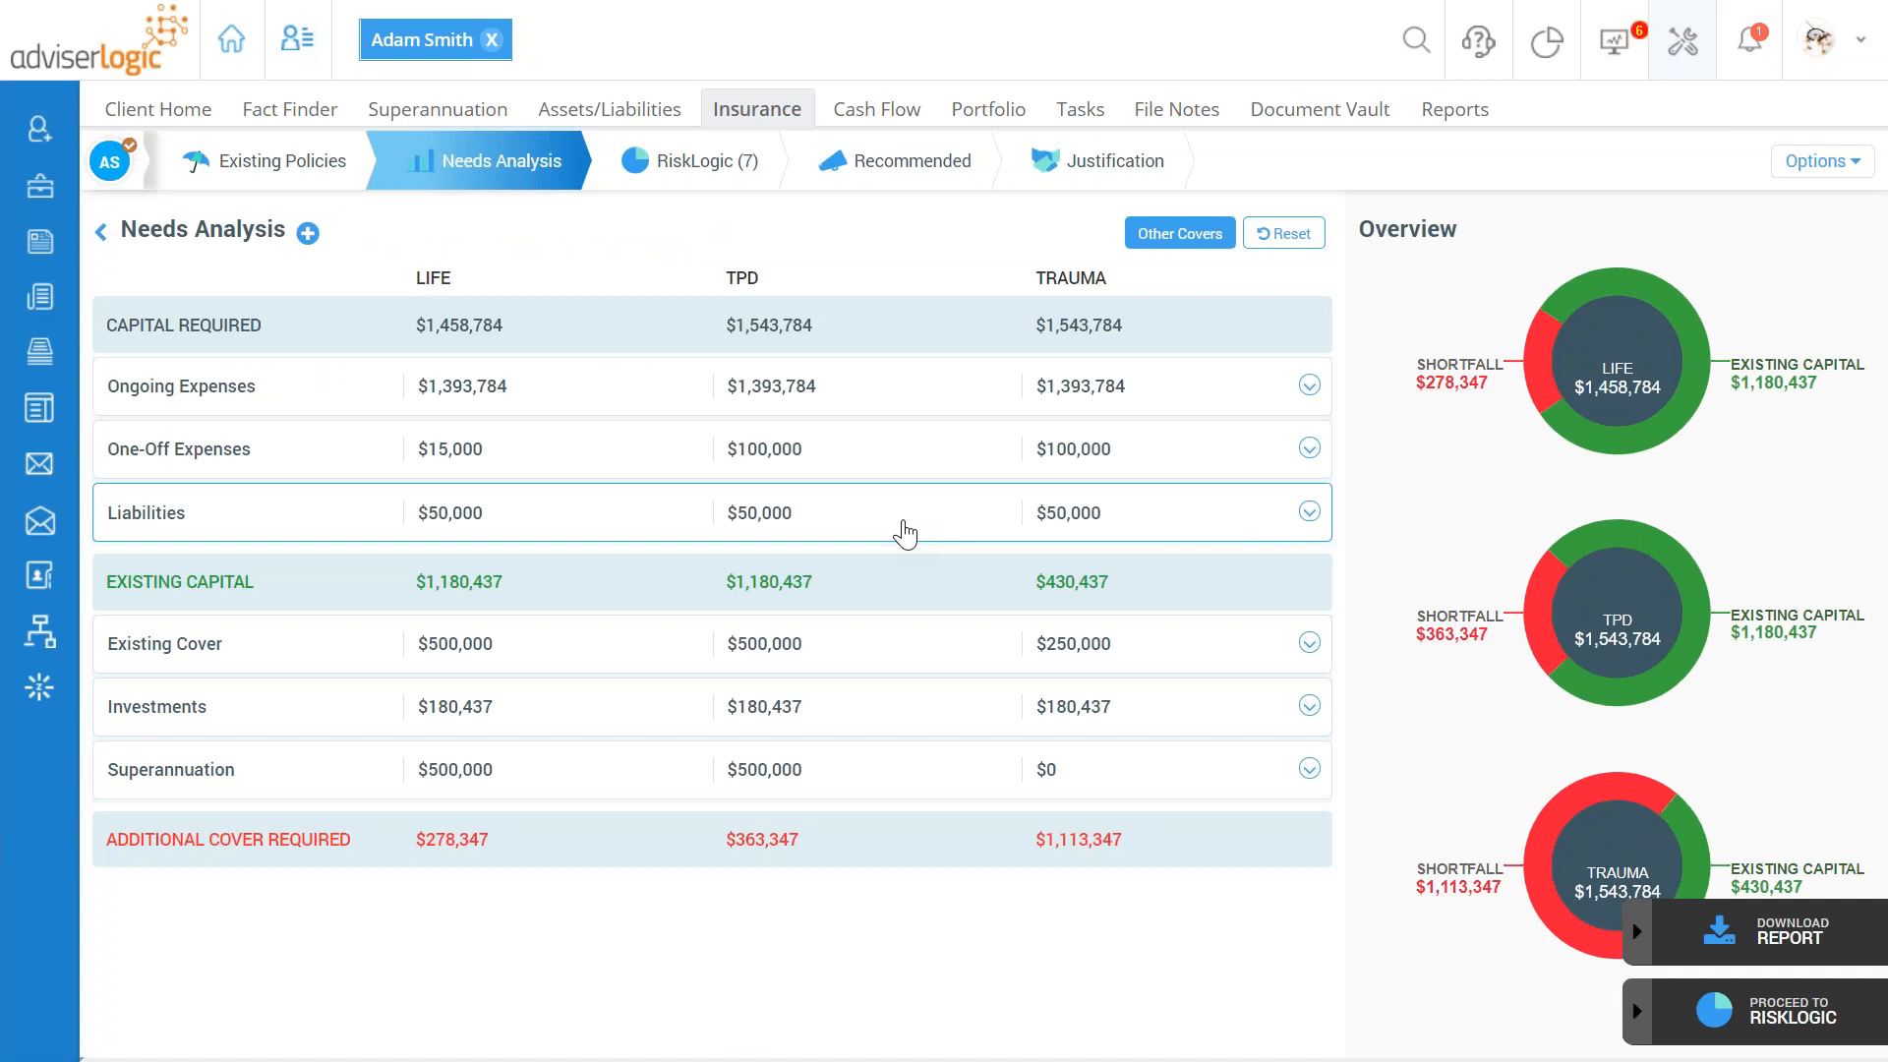
click(290, 110)
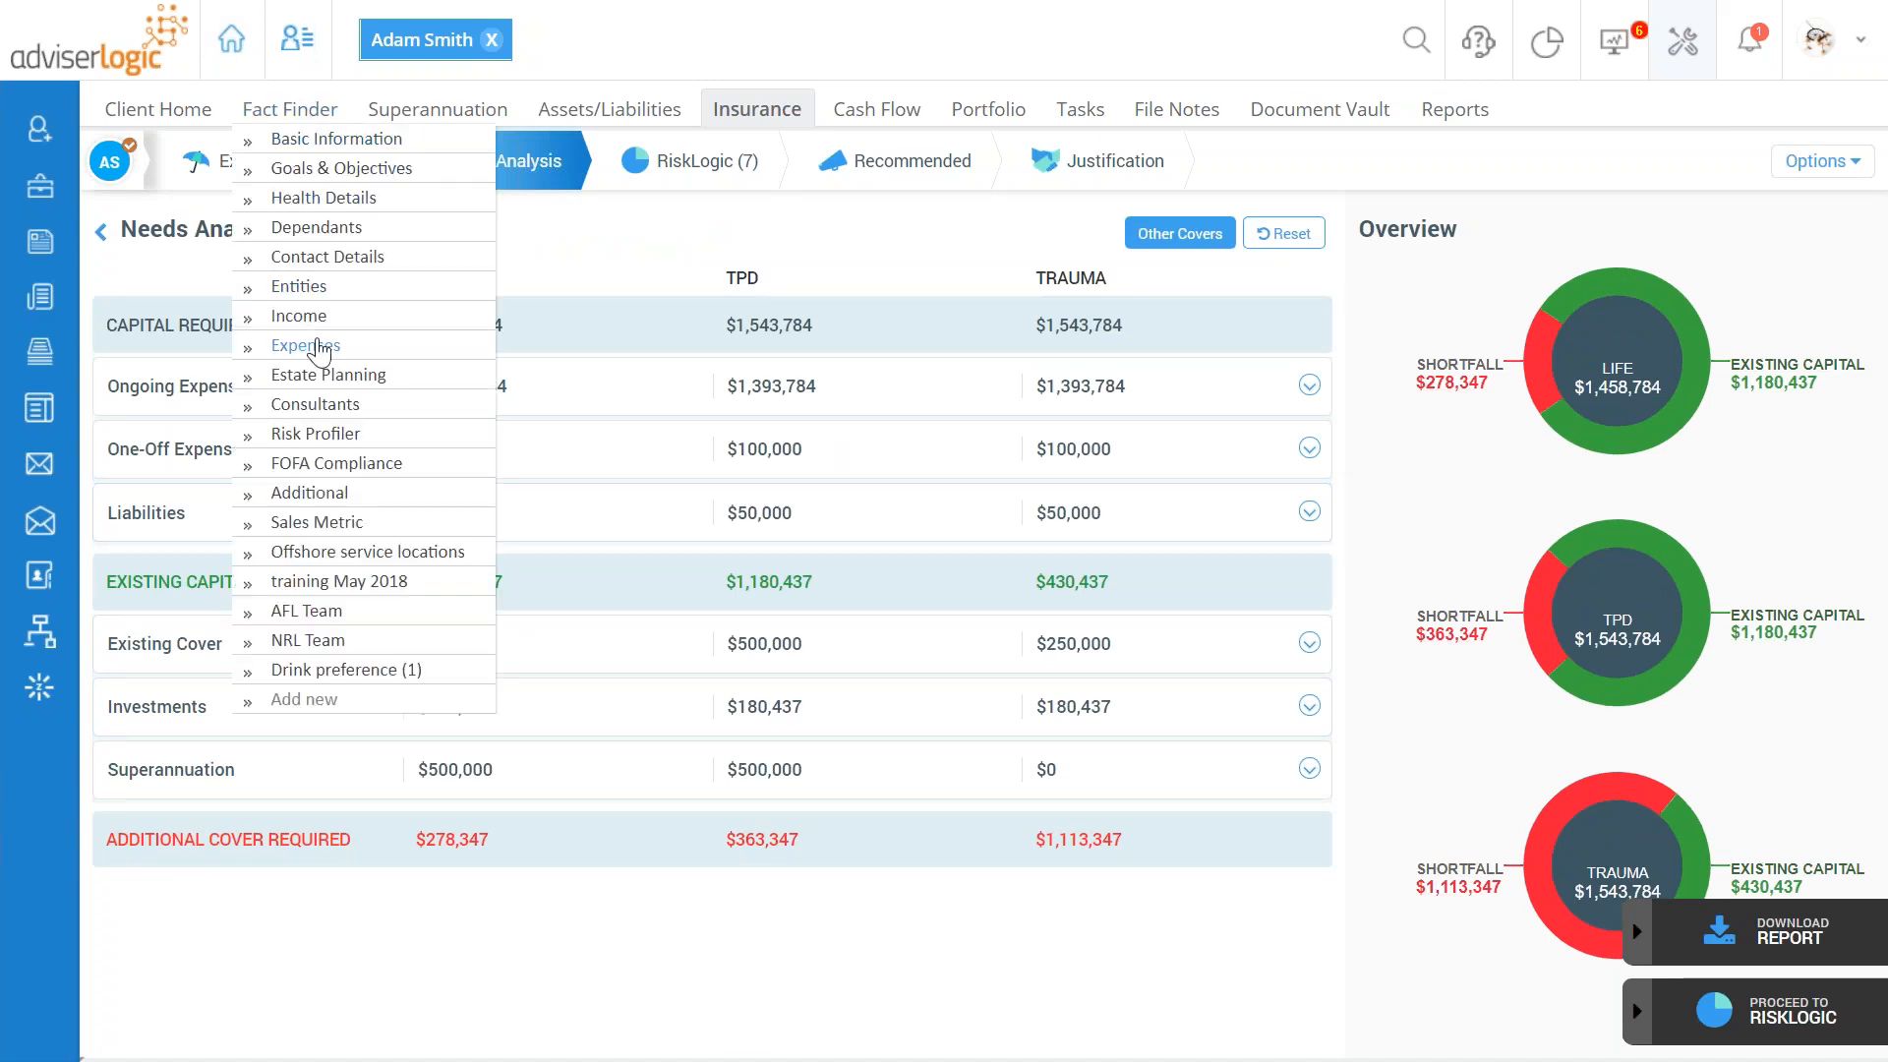
click(438, 114)
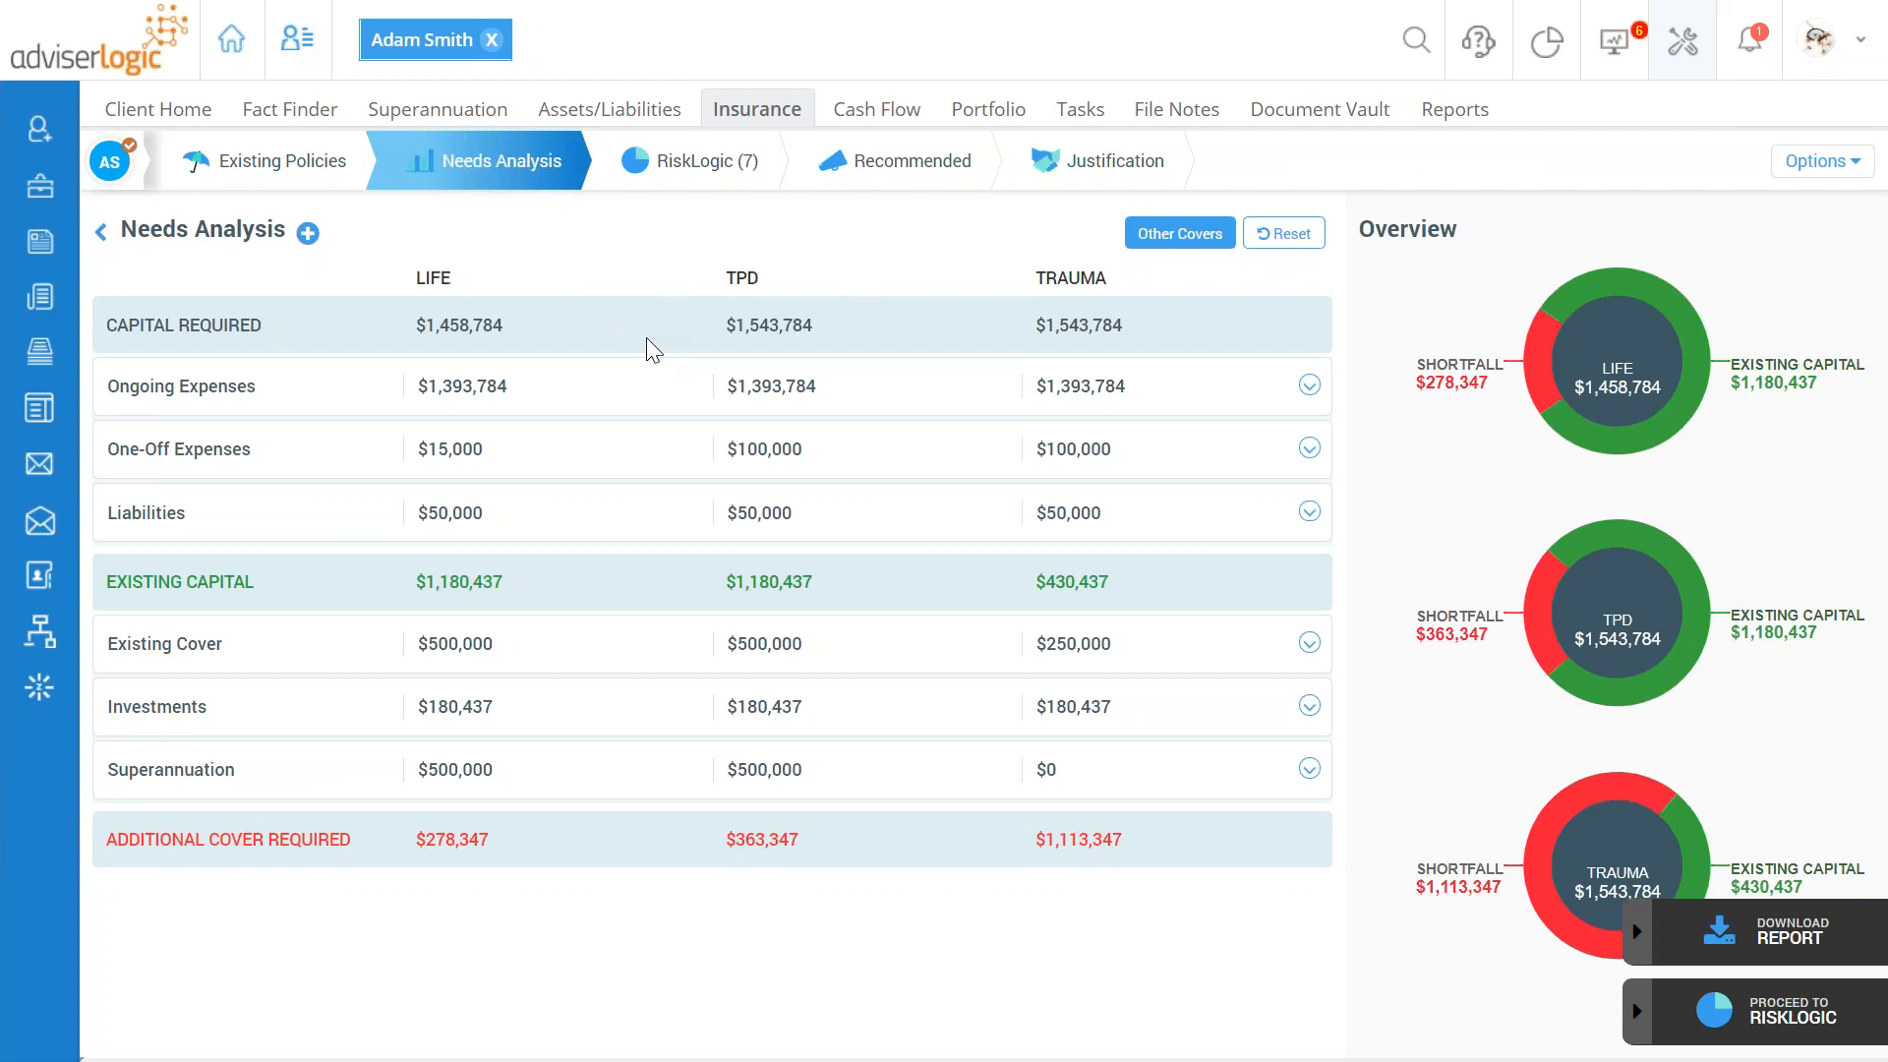
click(1309, 385)
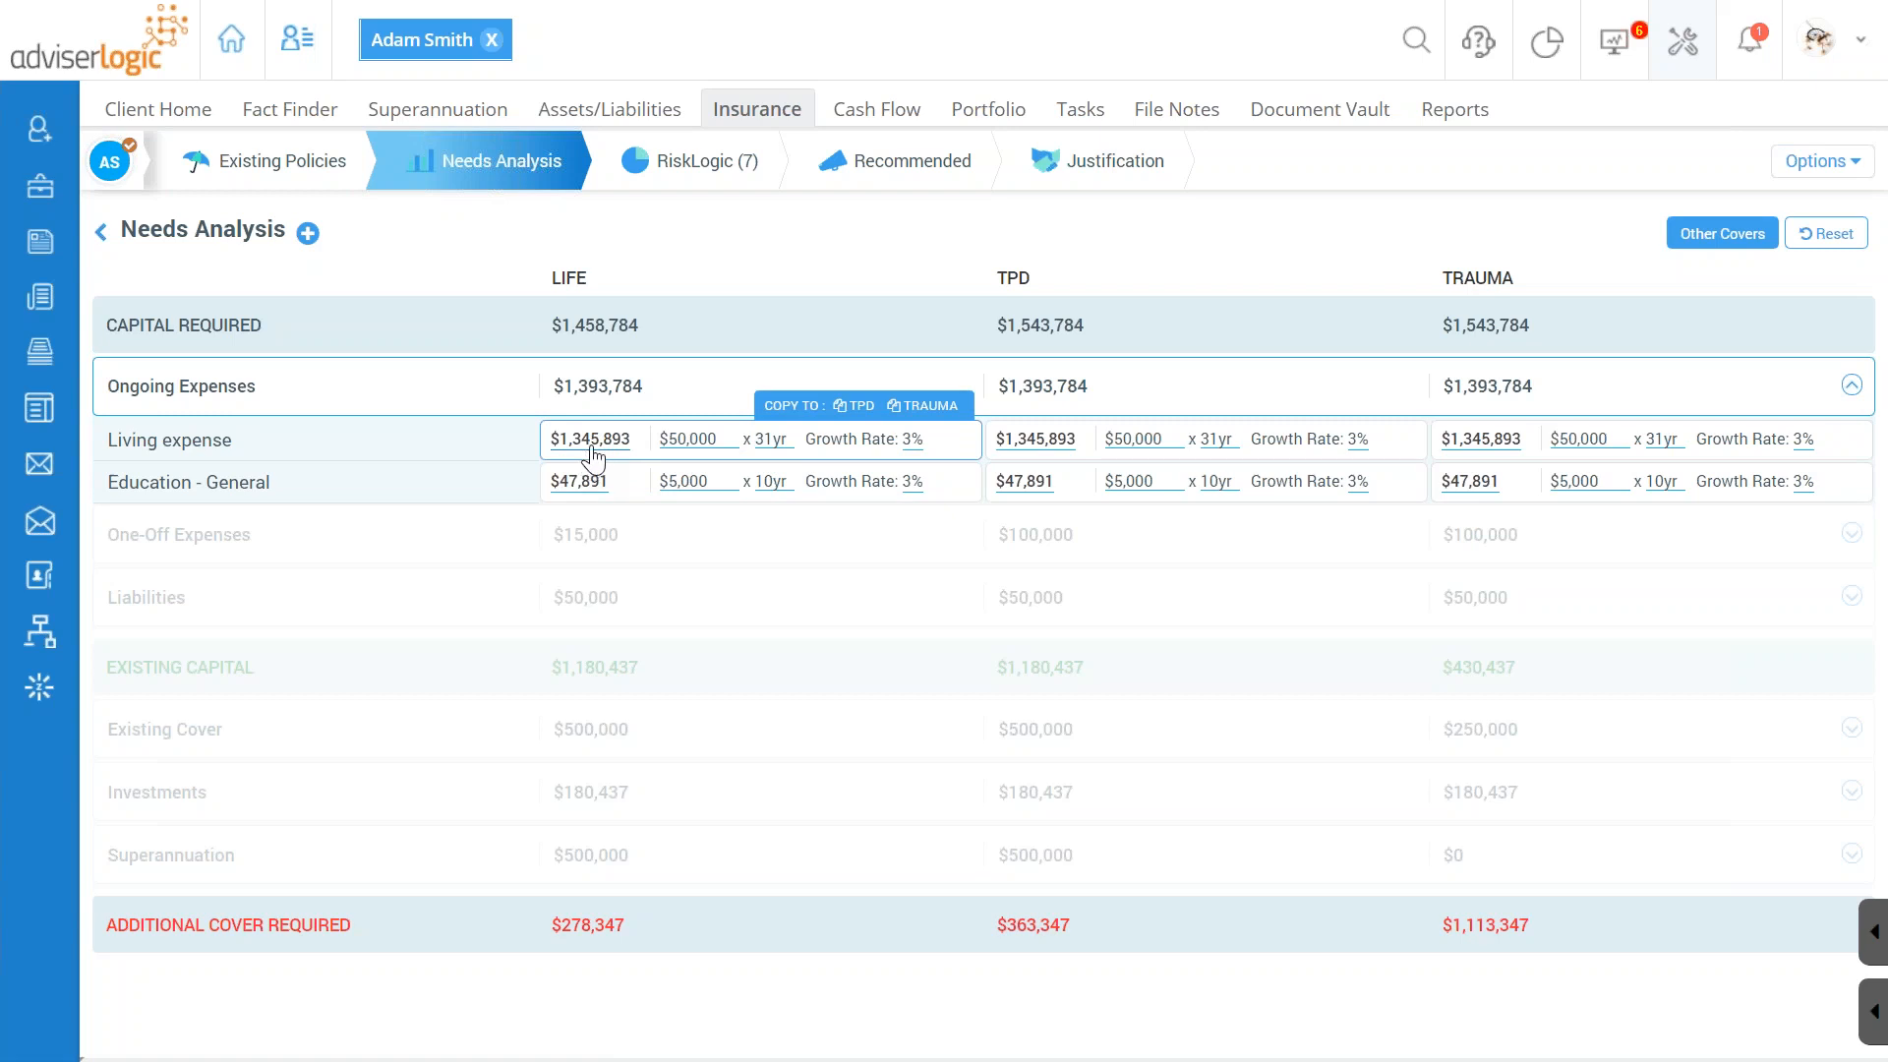
Step: Review the needs analysis defaults for rate of return, funeral expenses and medical amounts, and close them without changes
click(1858, 169)
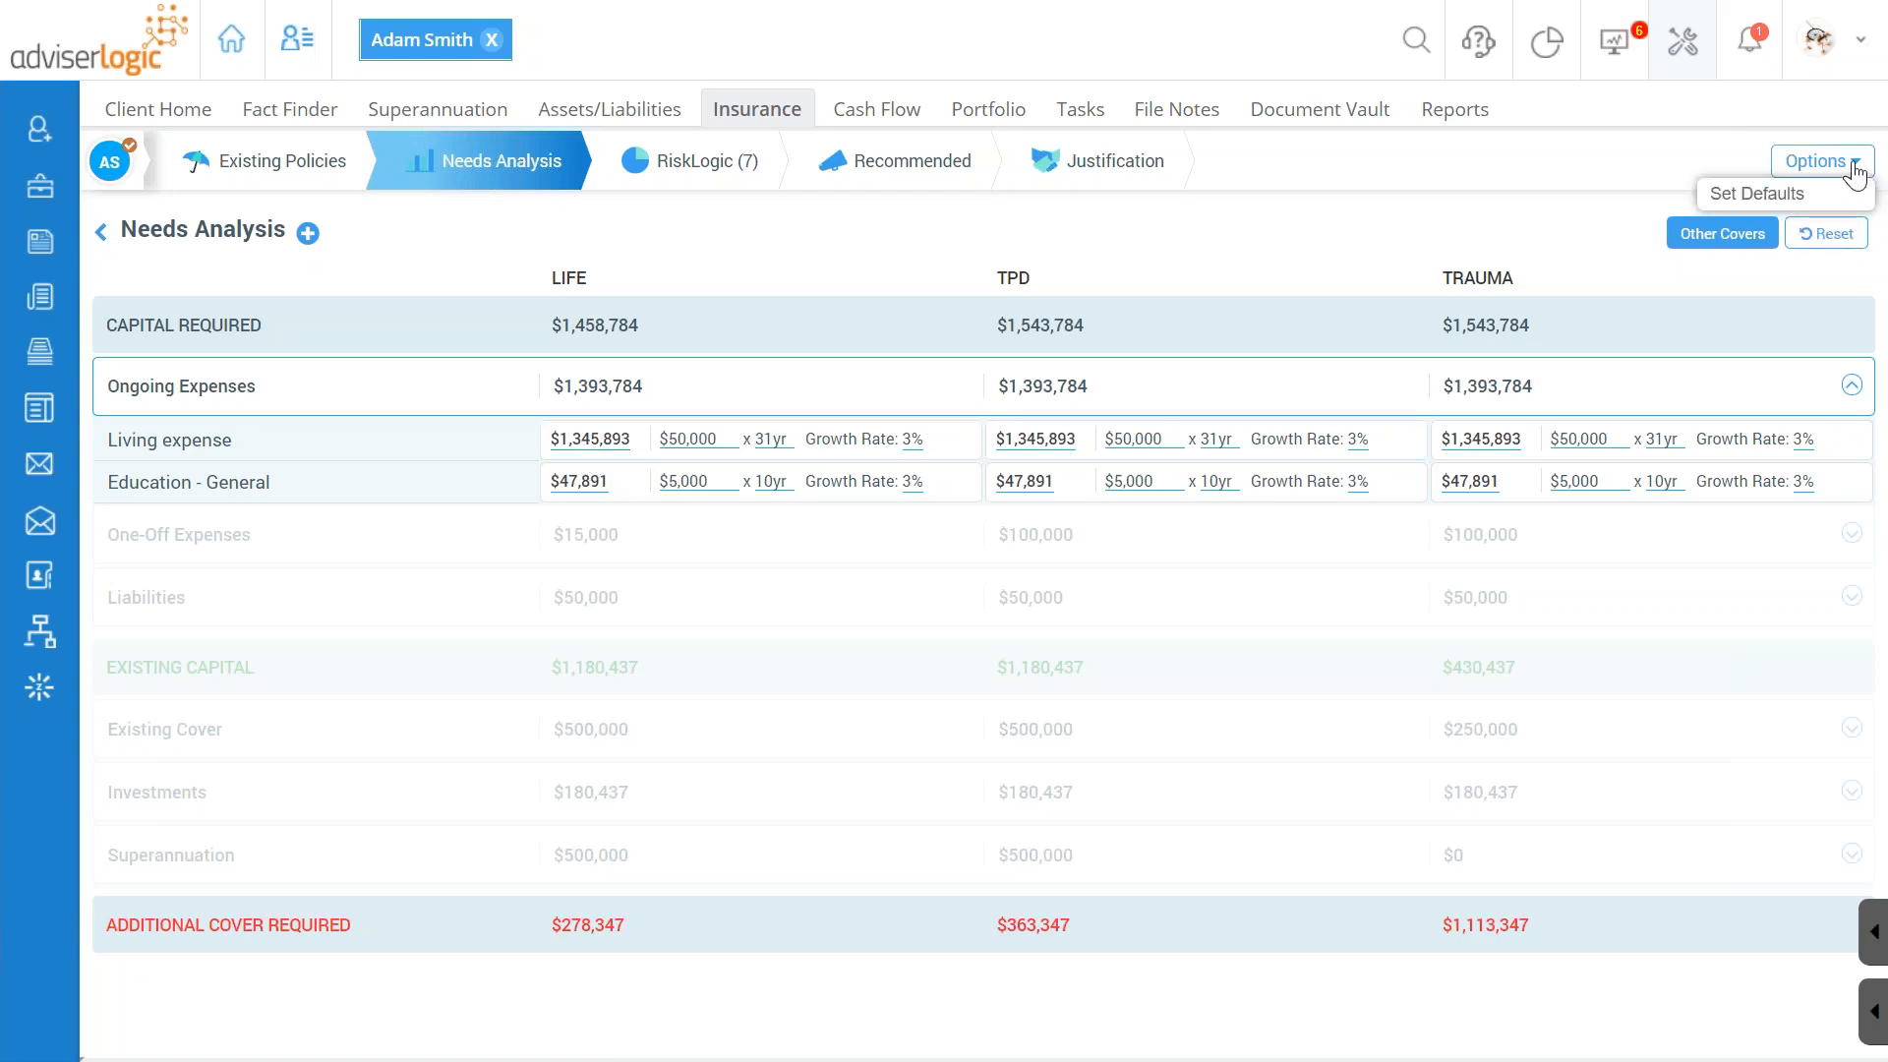
click(1759, 201)
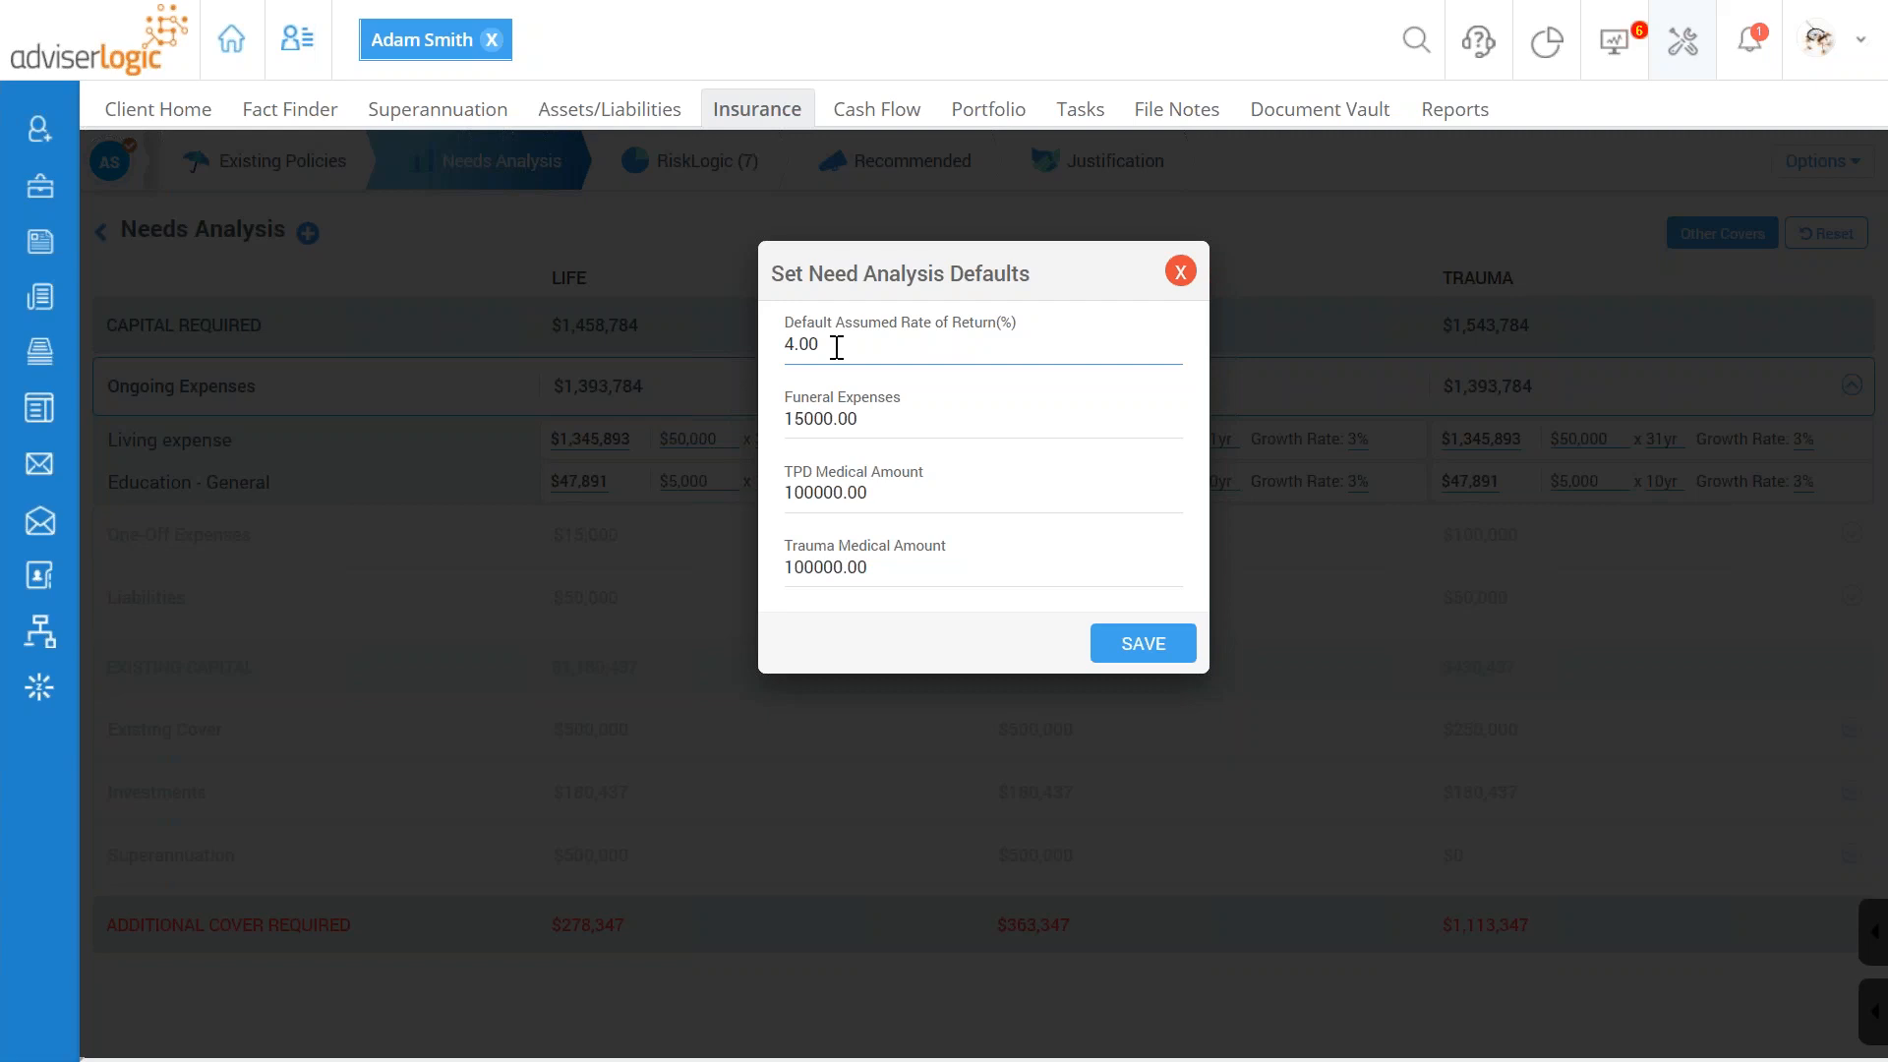
click(845, 420)
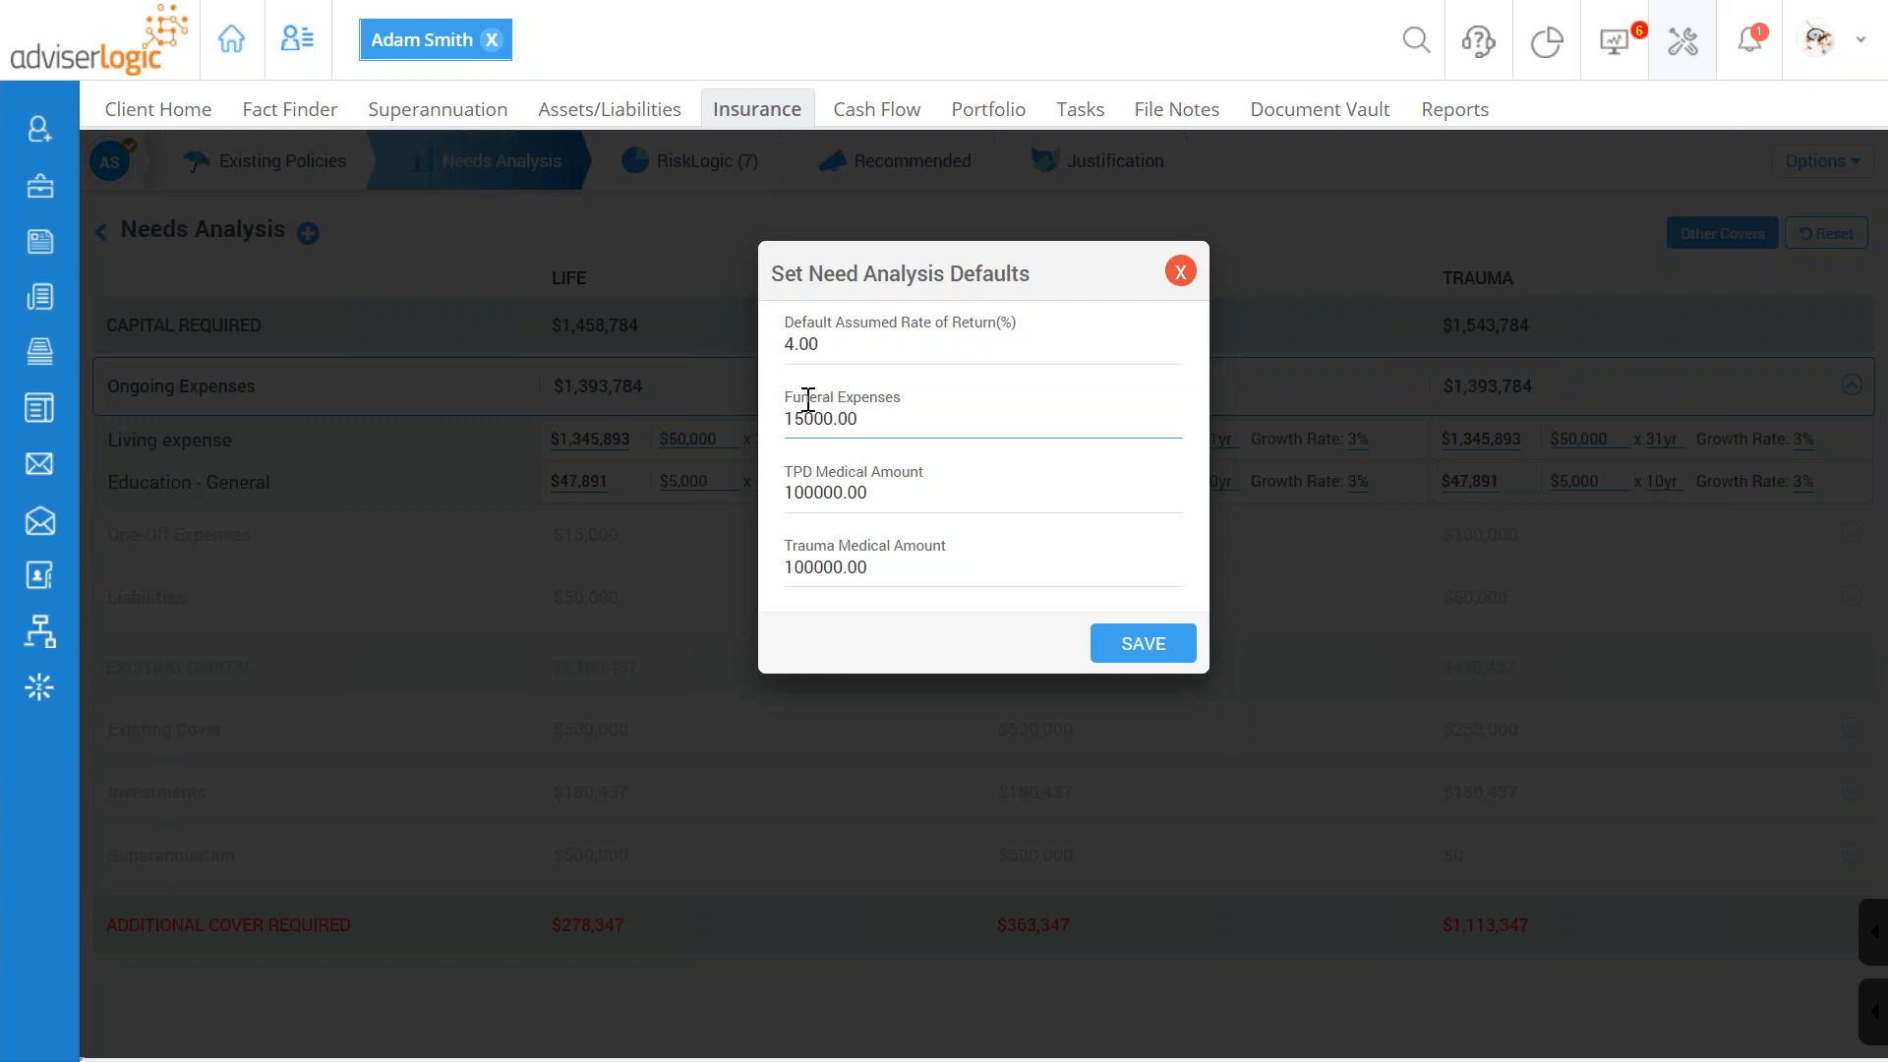
click(838, 497)
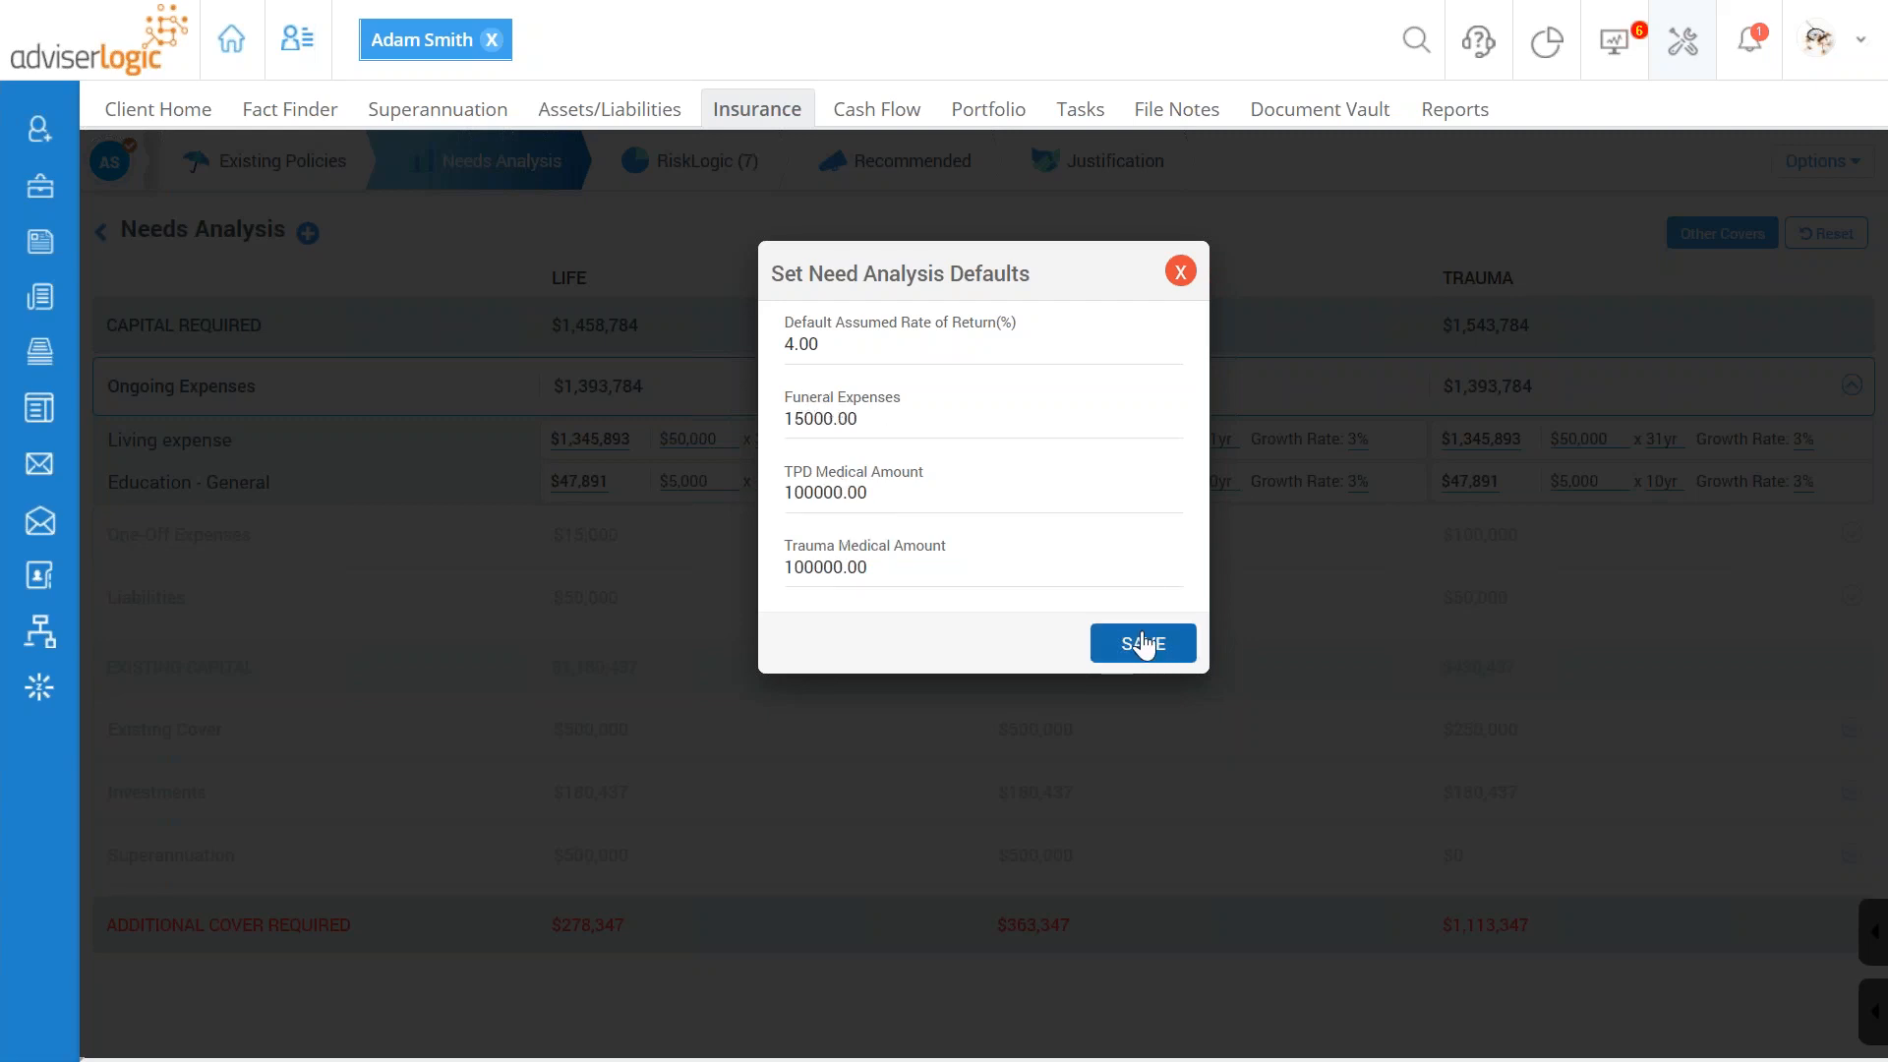
click(1180, 271)
Step: Set the annual living expense amount for Life cover to $30,000
mouse_move(878, 443)
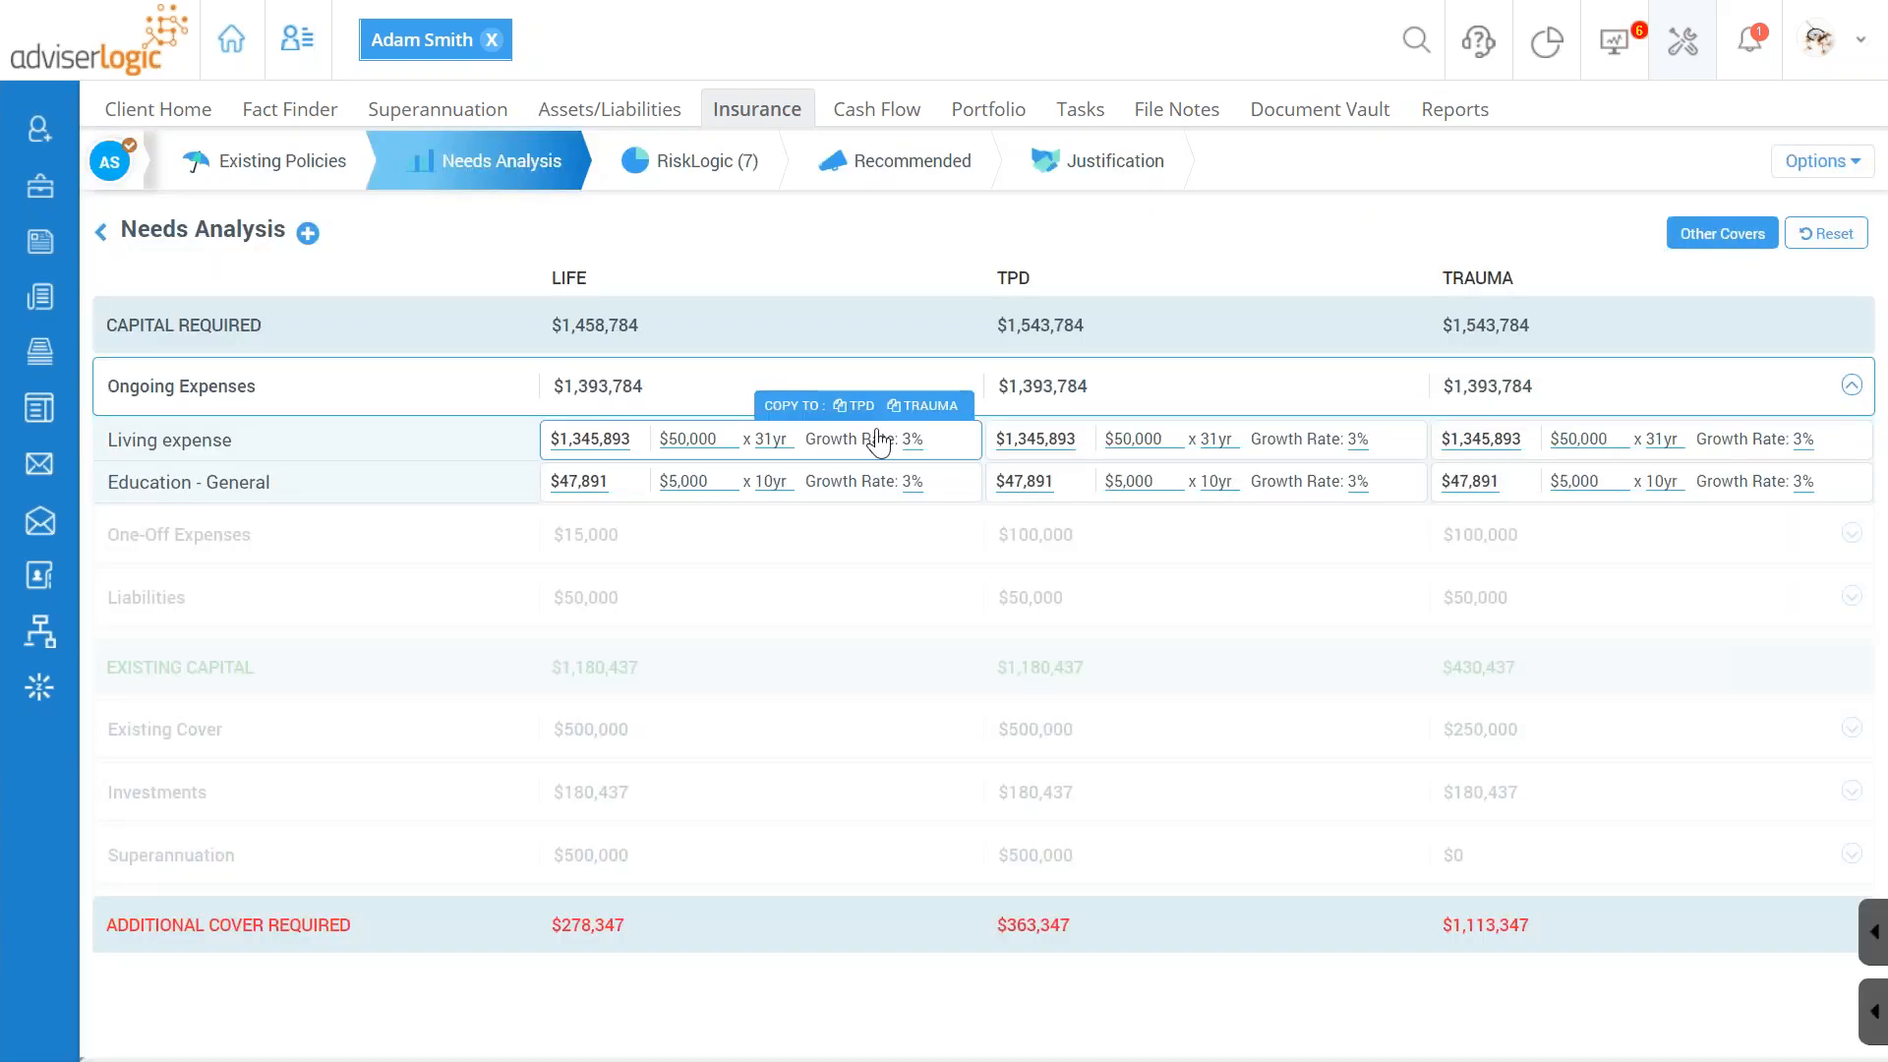
mouse_move(907, 470)
click(688, 439)
double_click(722, 442)
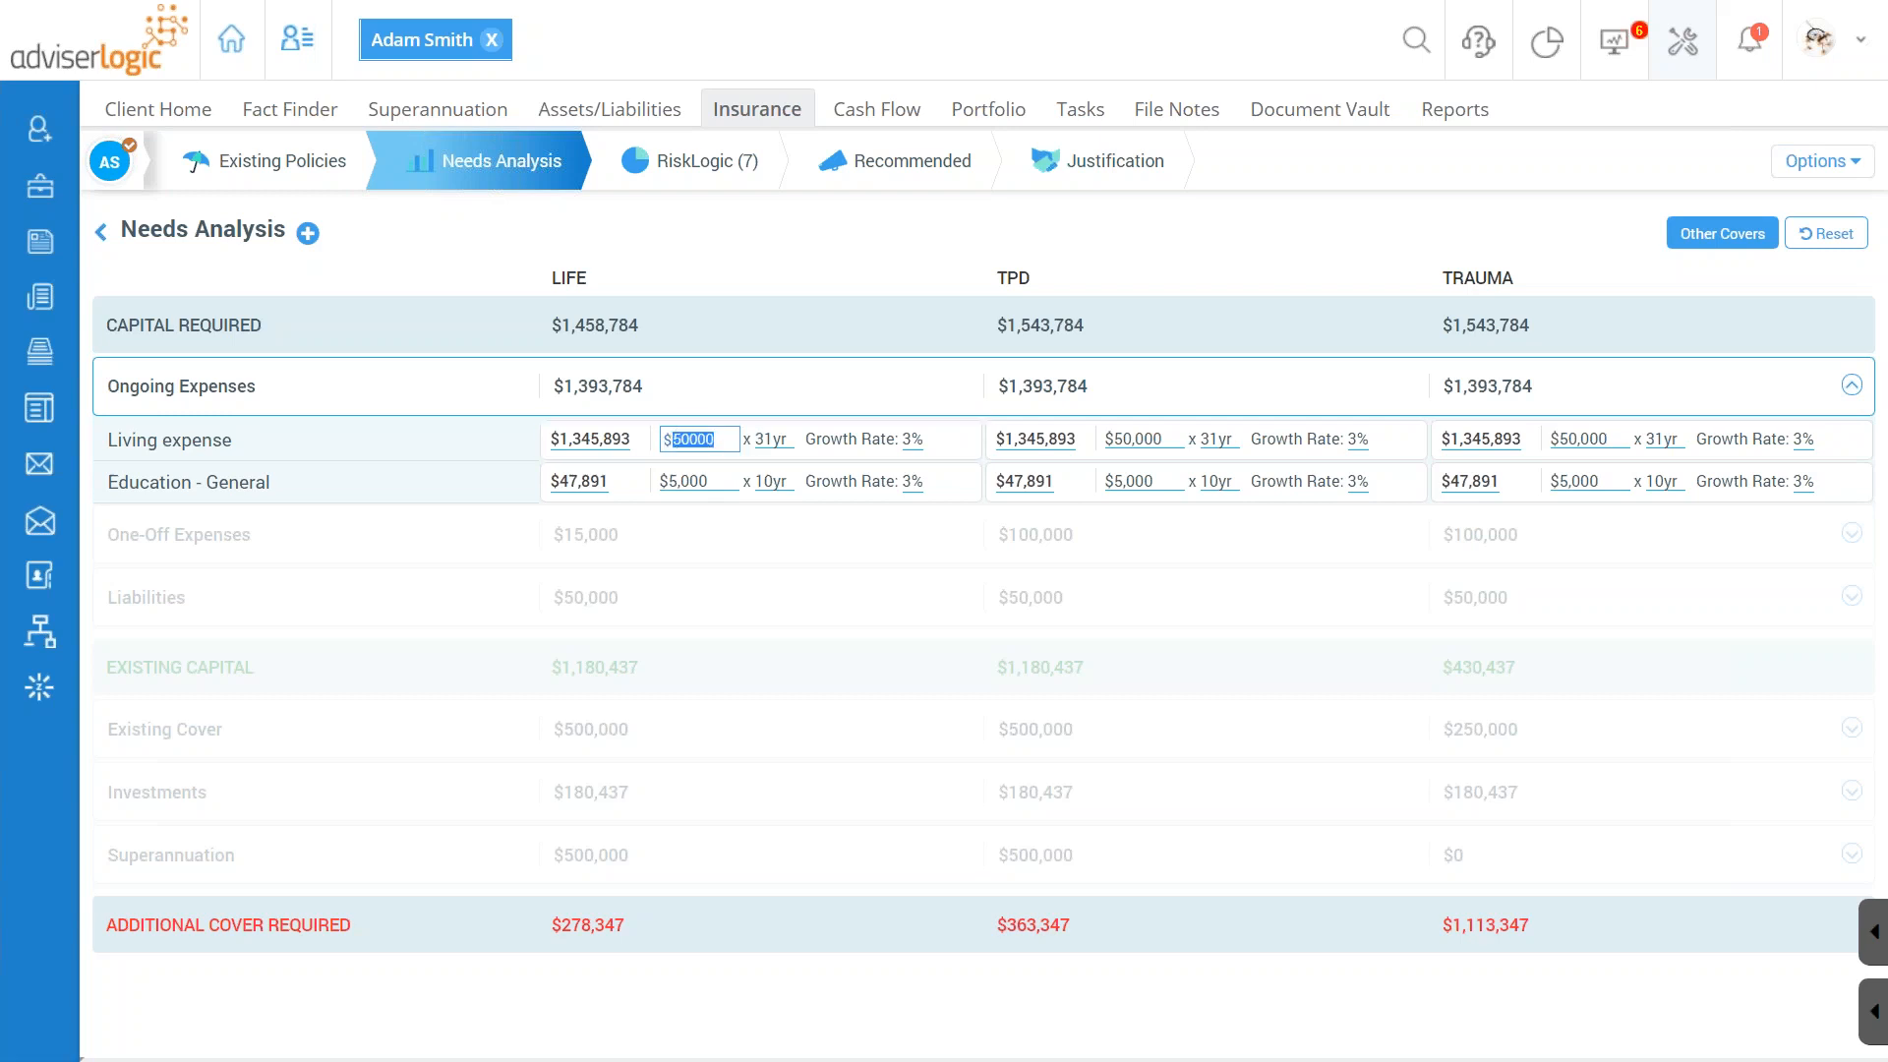
text(30000)
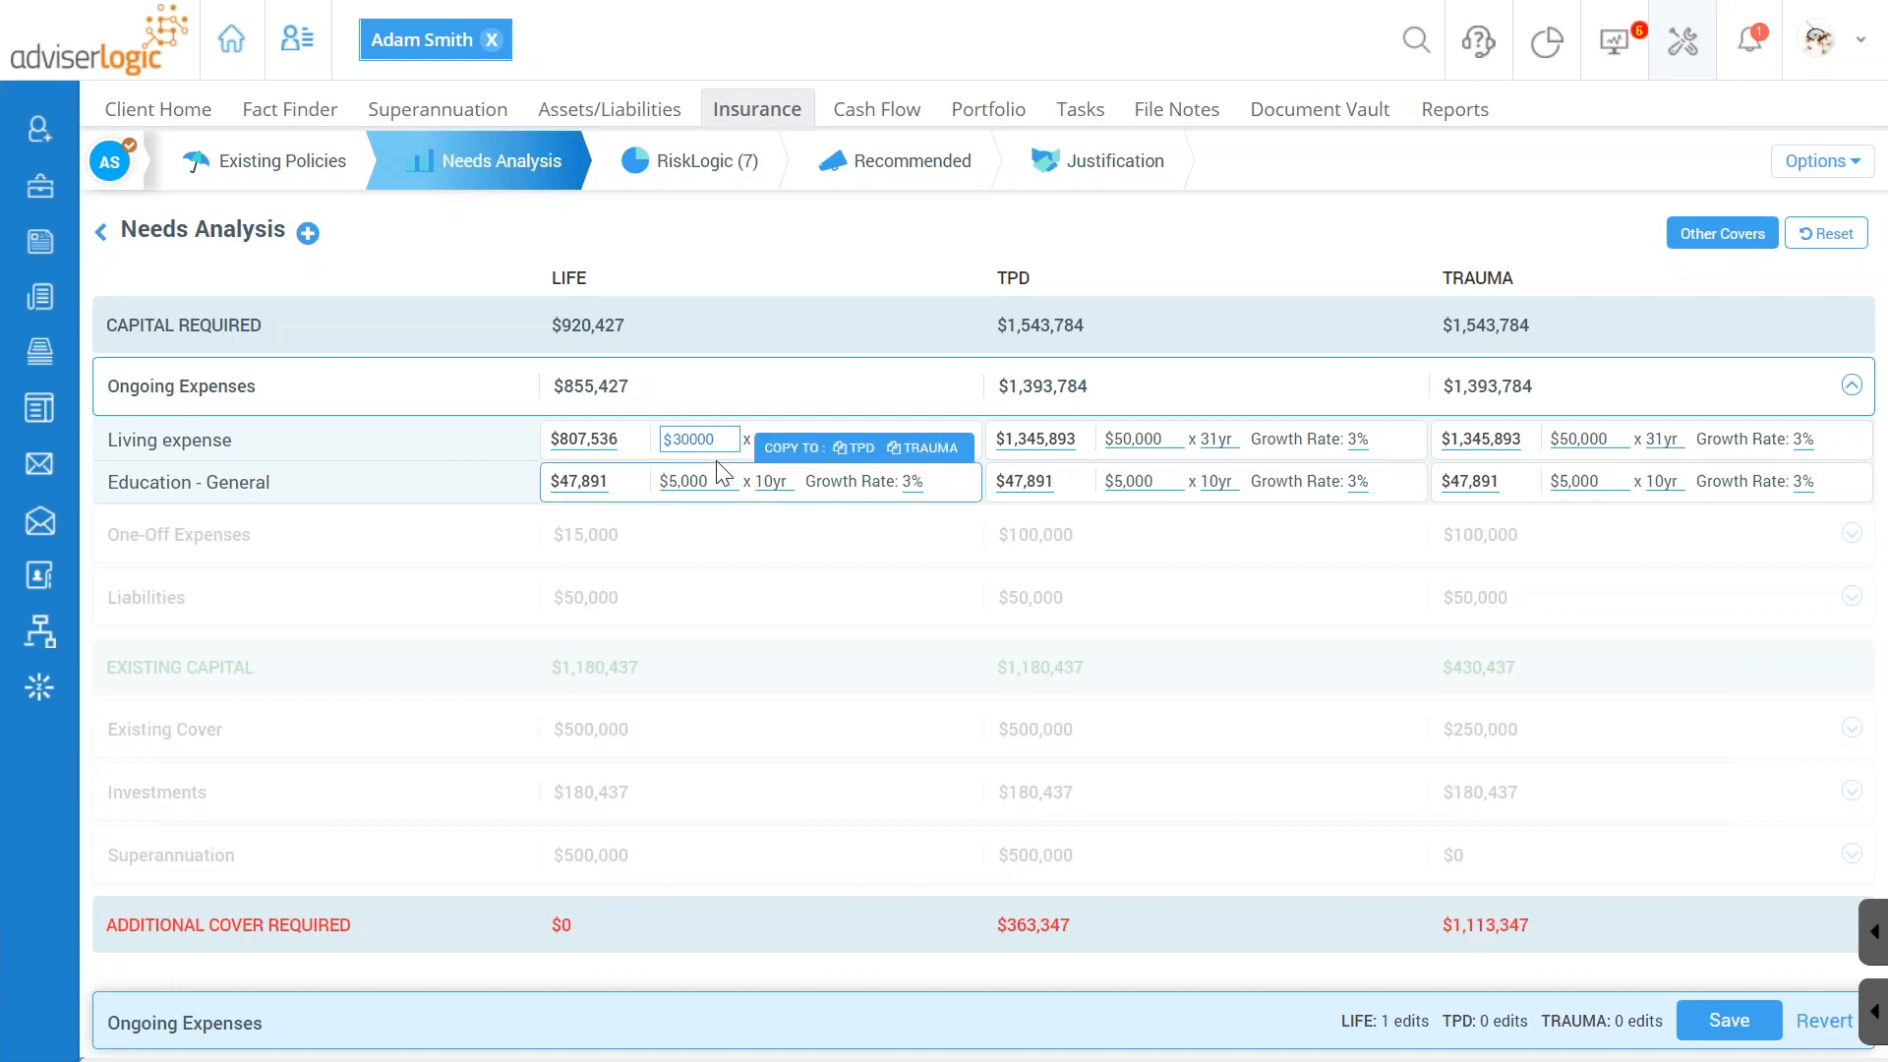
Step: Copy the Life living expense values to both TPD and Trauma, and save the ongoing expenses
mouse_move(668, 450)
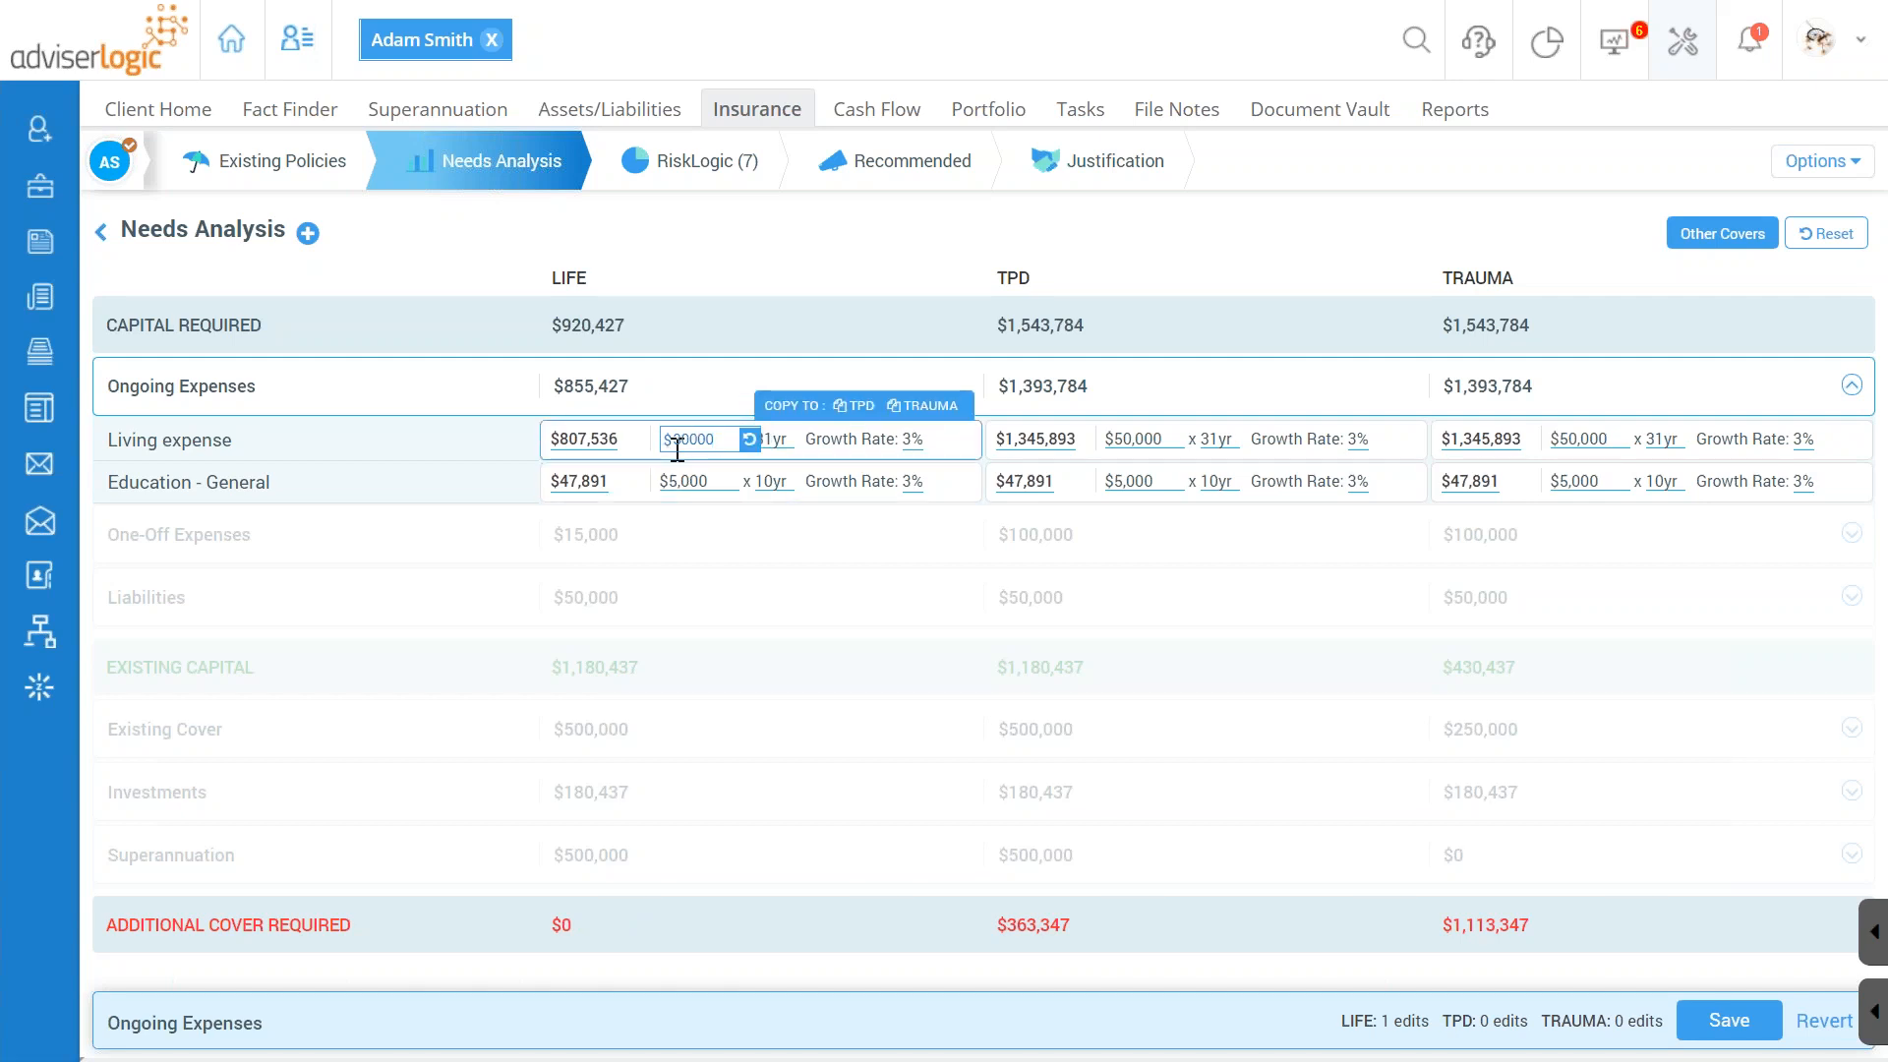
click(858, 415)
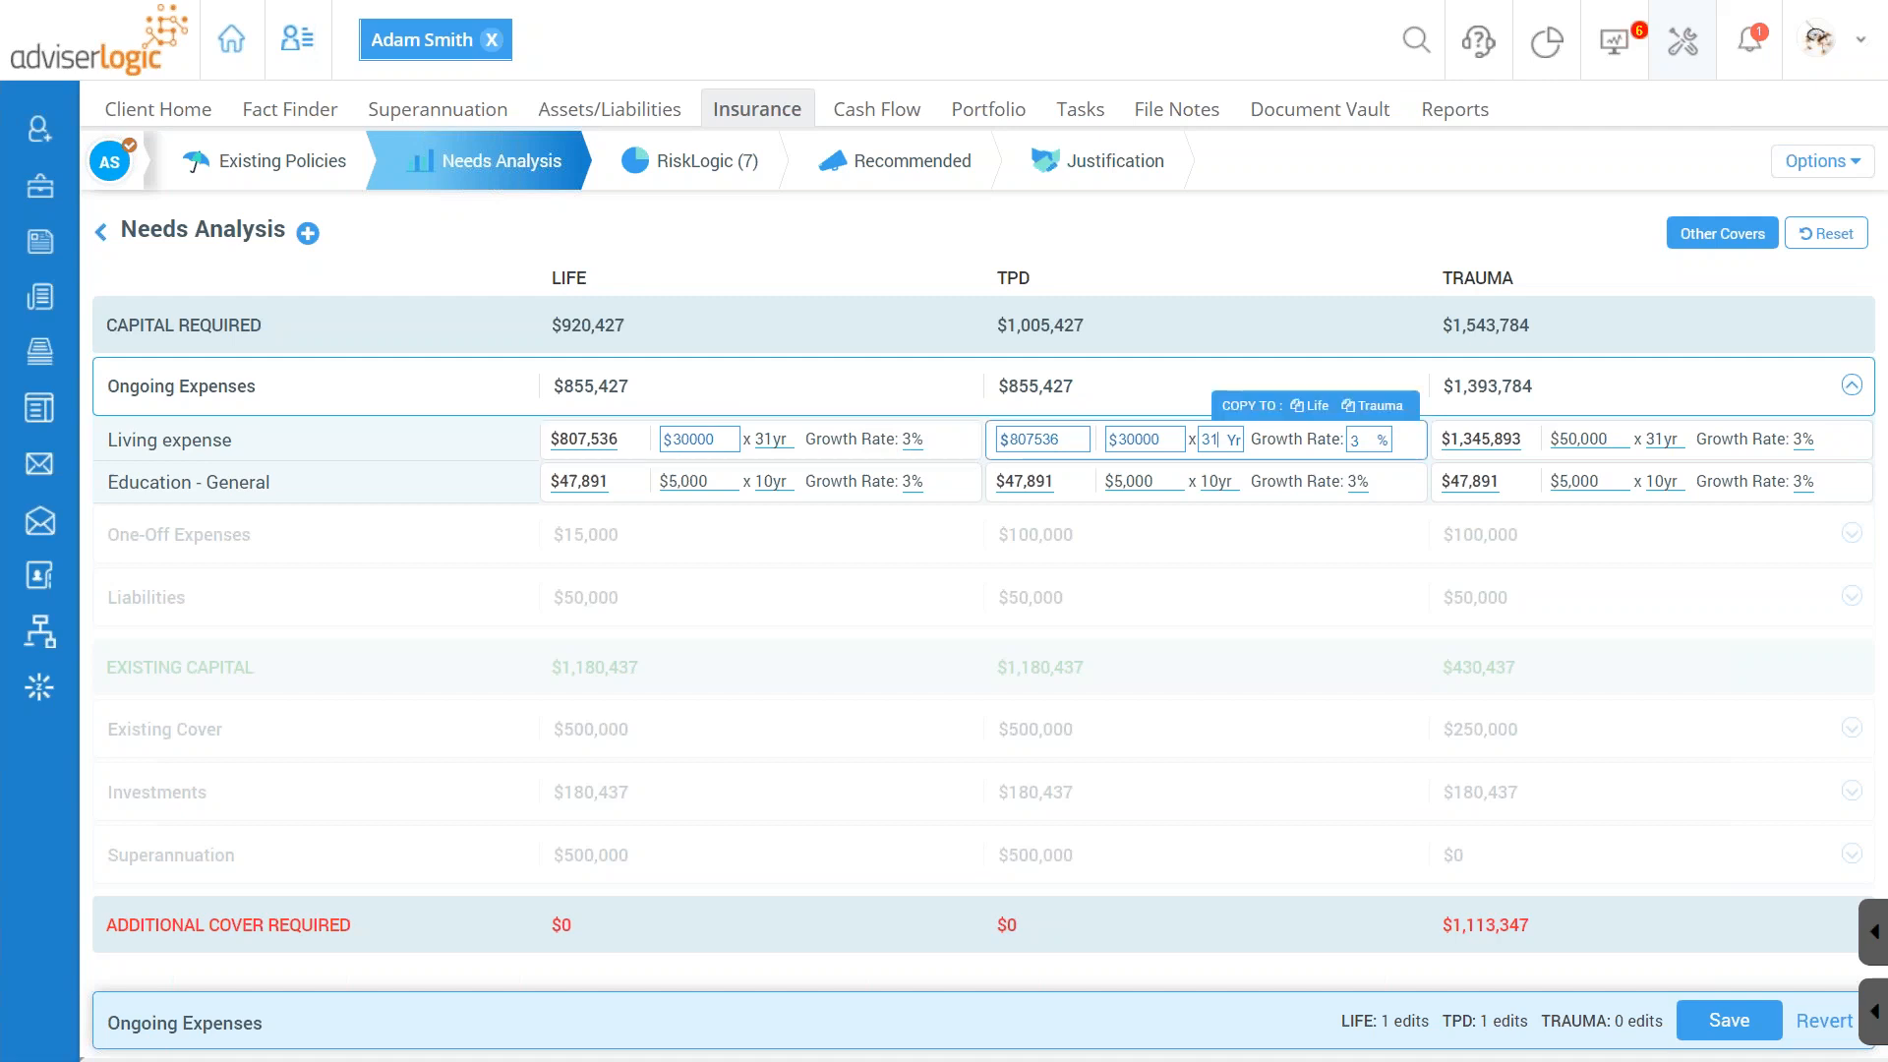
mouse_move(1107, 457)
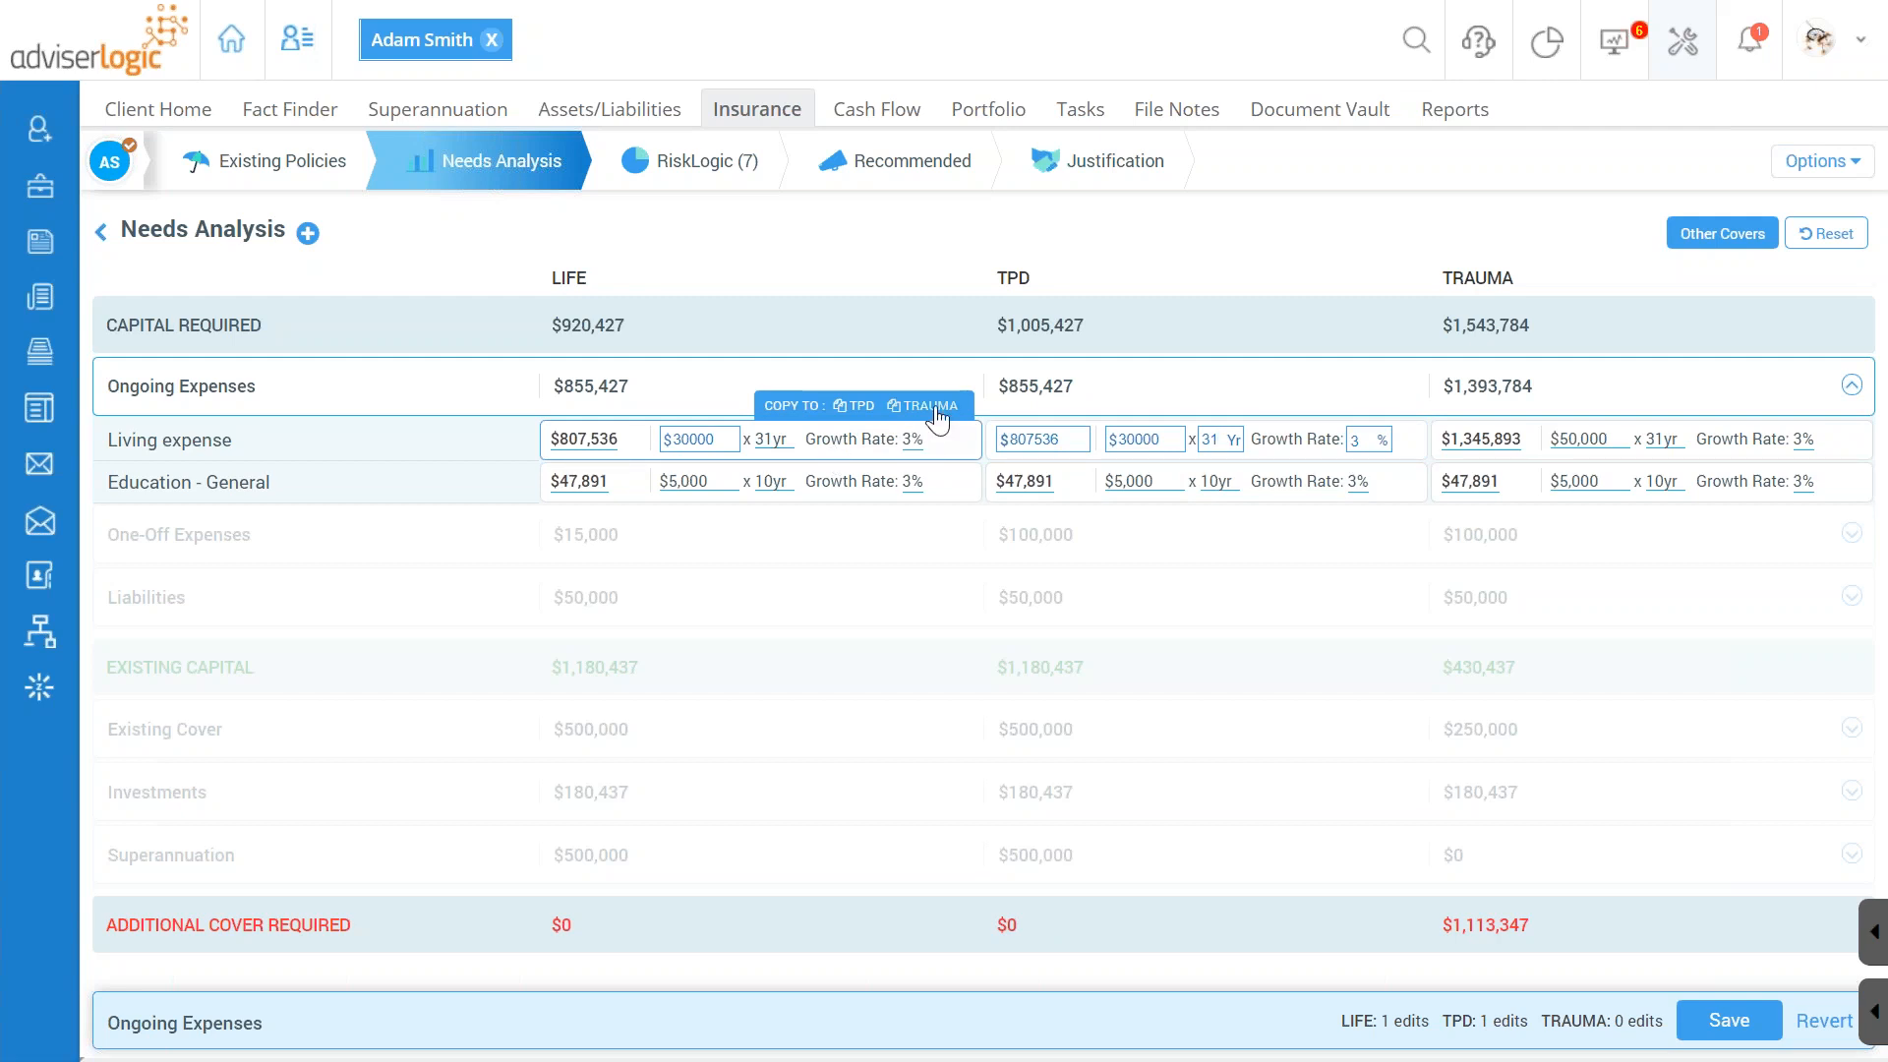
click(934, 407)
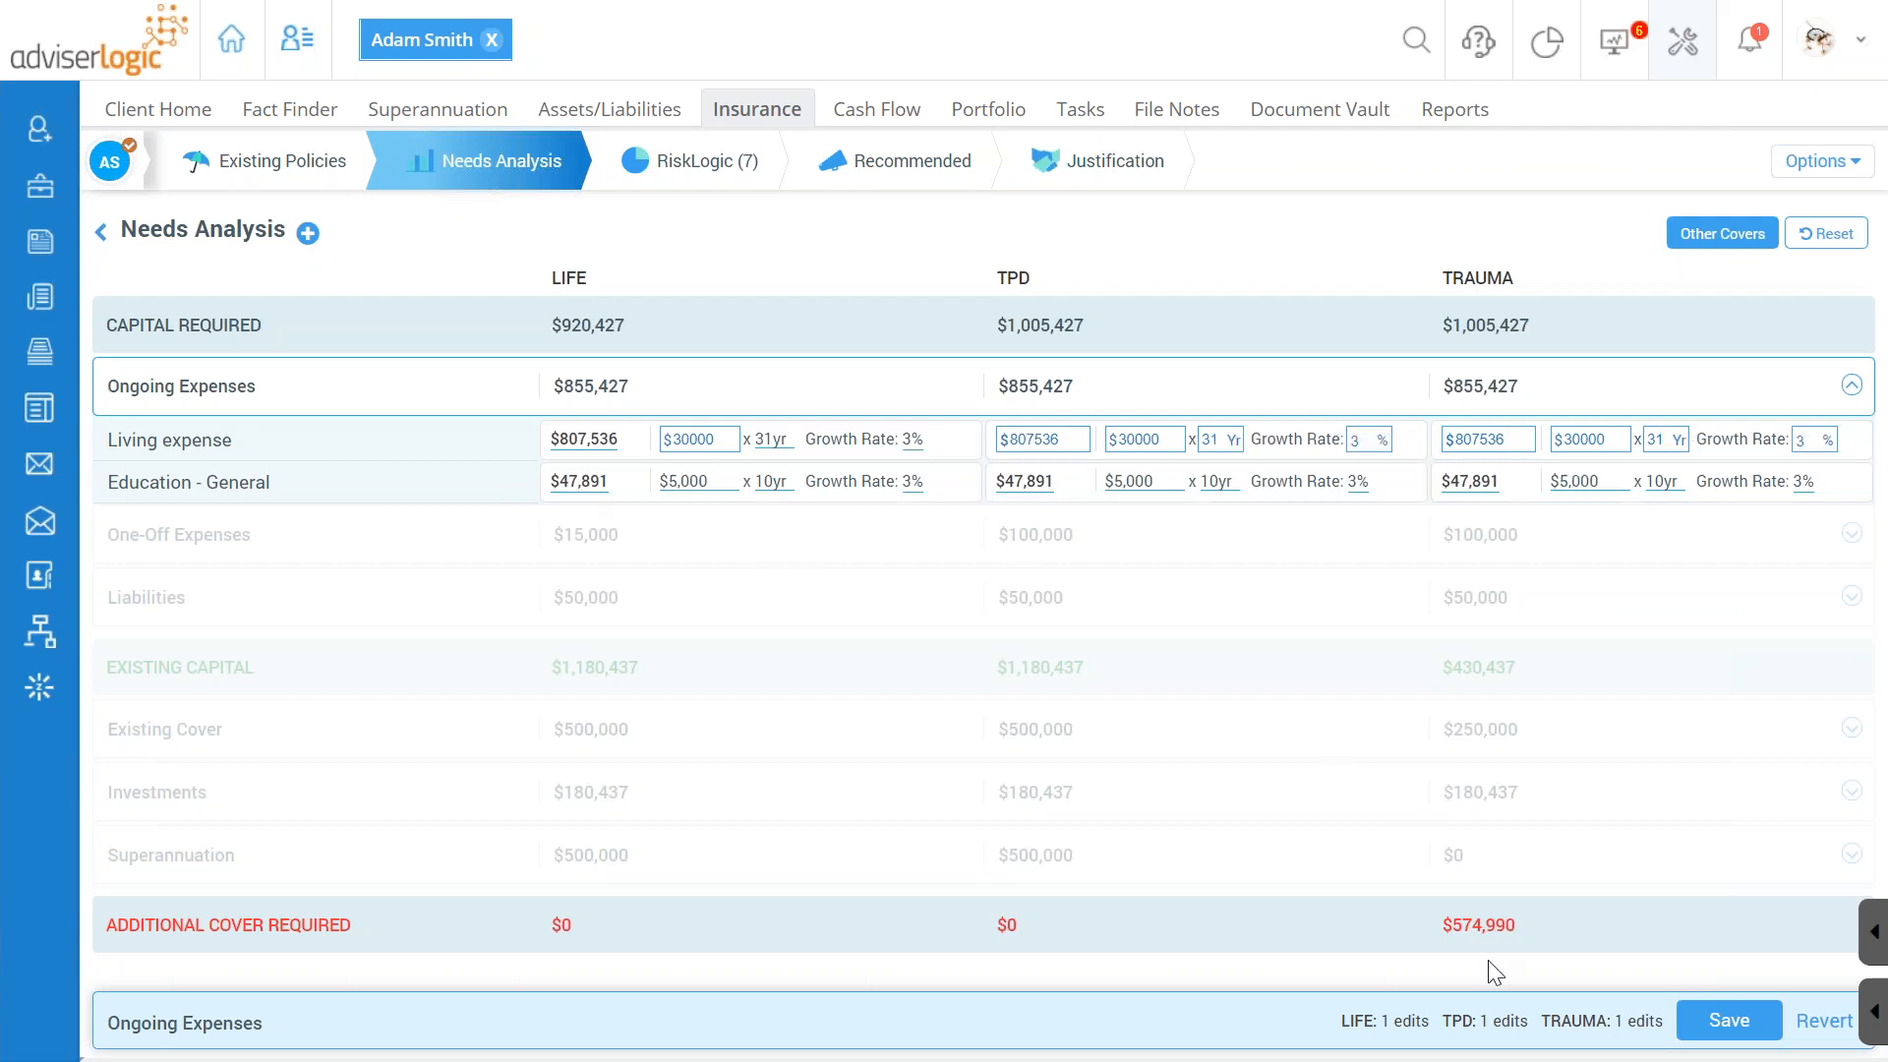
click(1729, 1020)
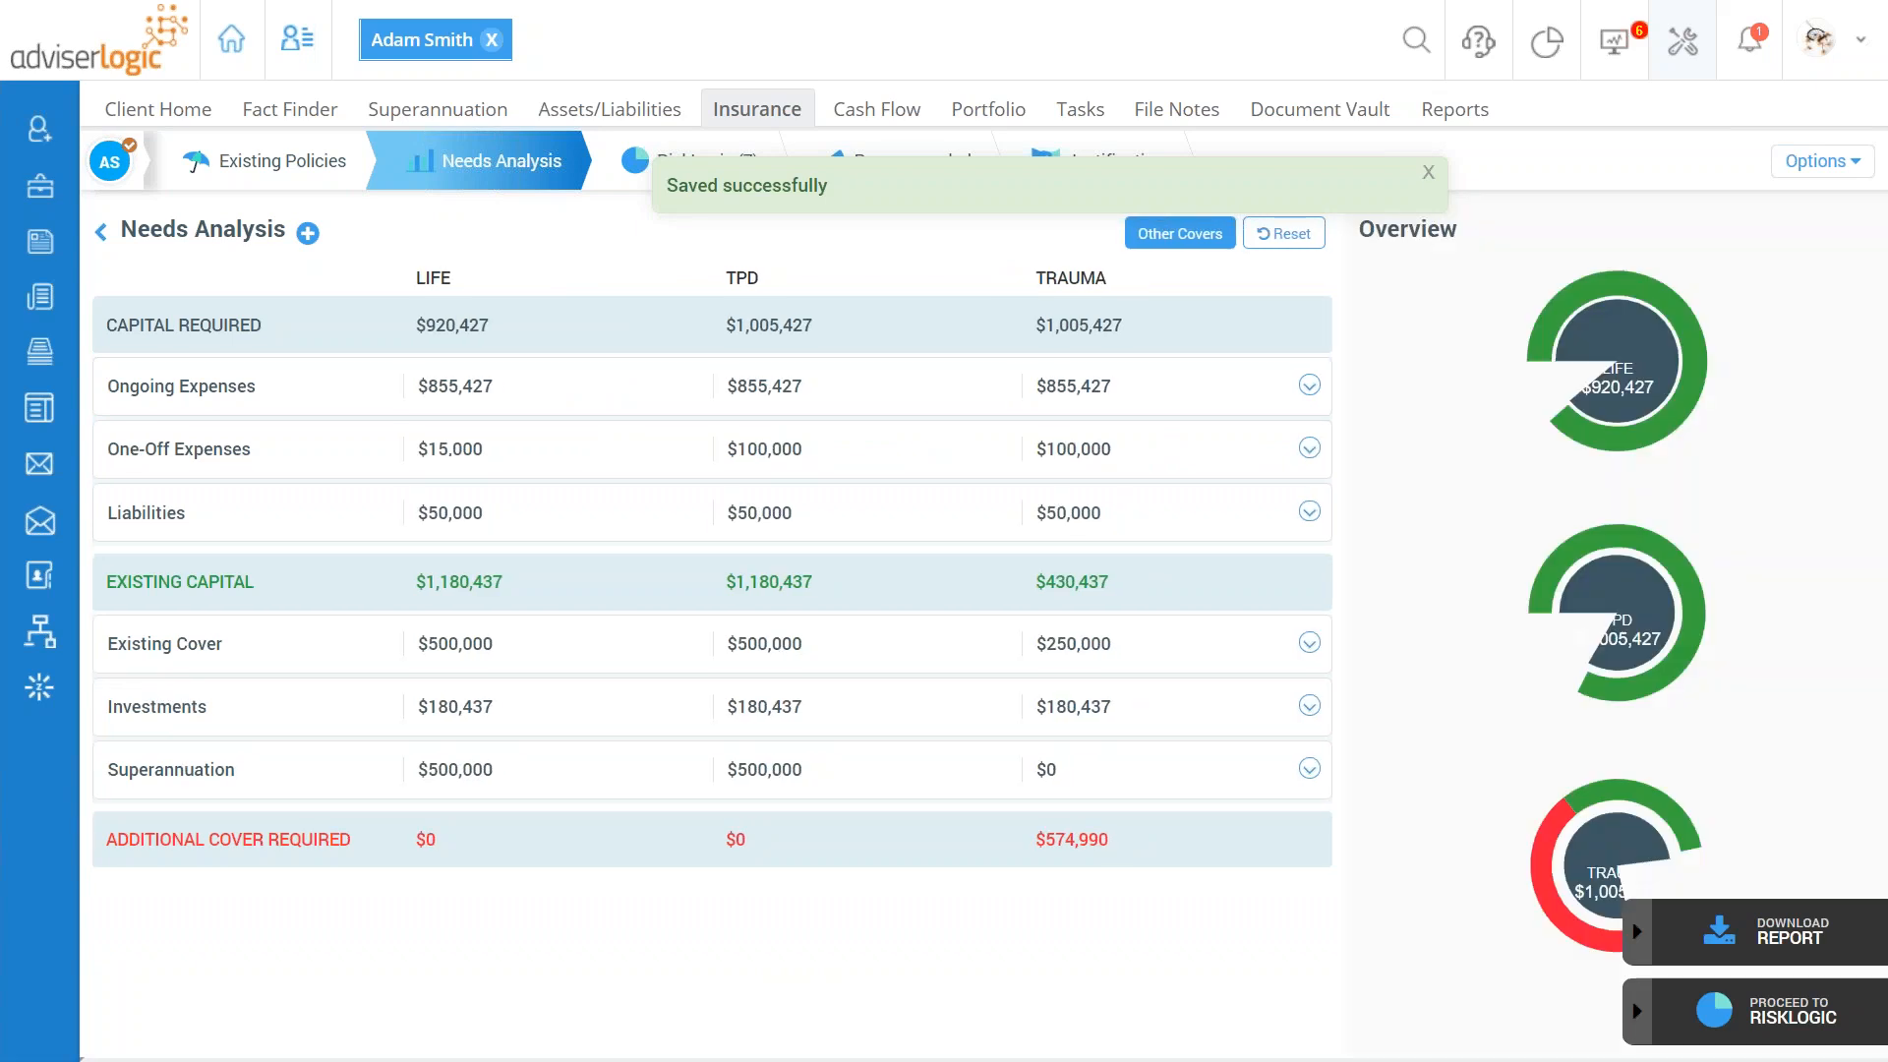
Step: Examine the breakdowns of the one-off expenses and the liabilities in the needs analysis
click(1309, 450)
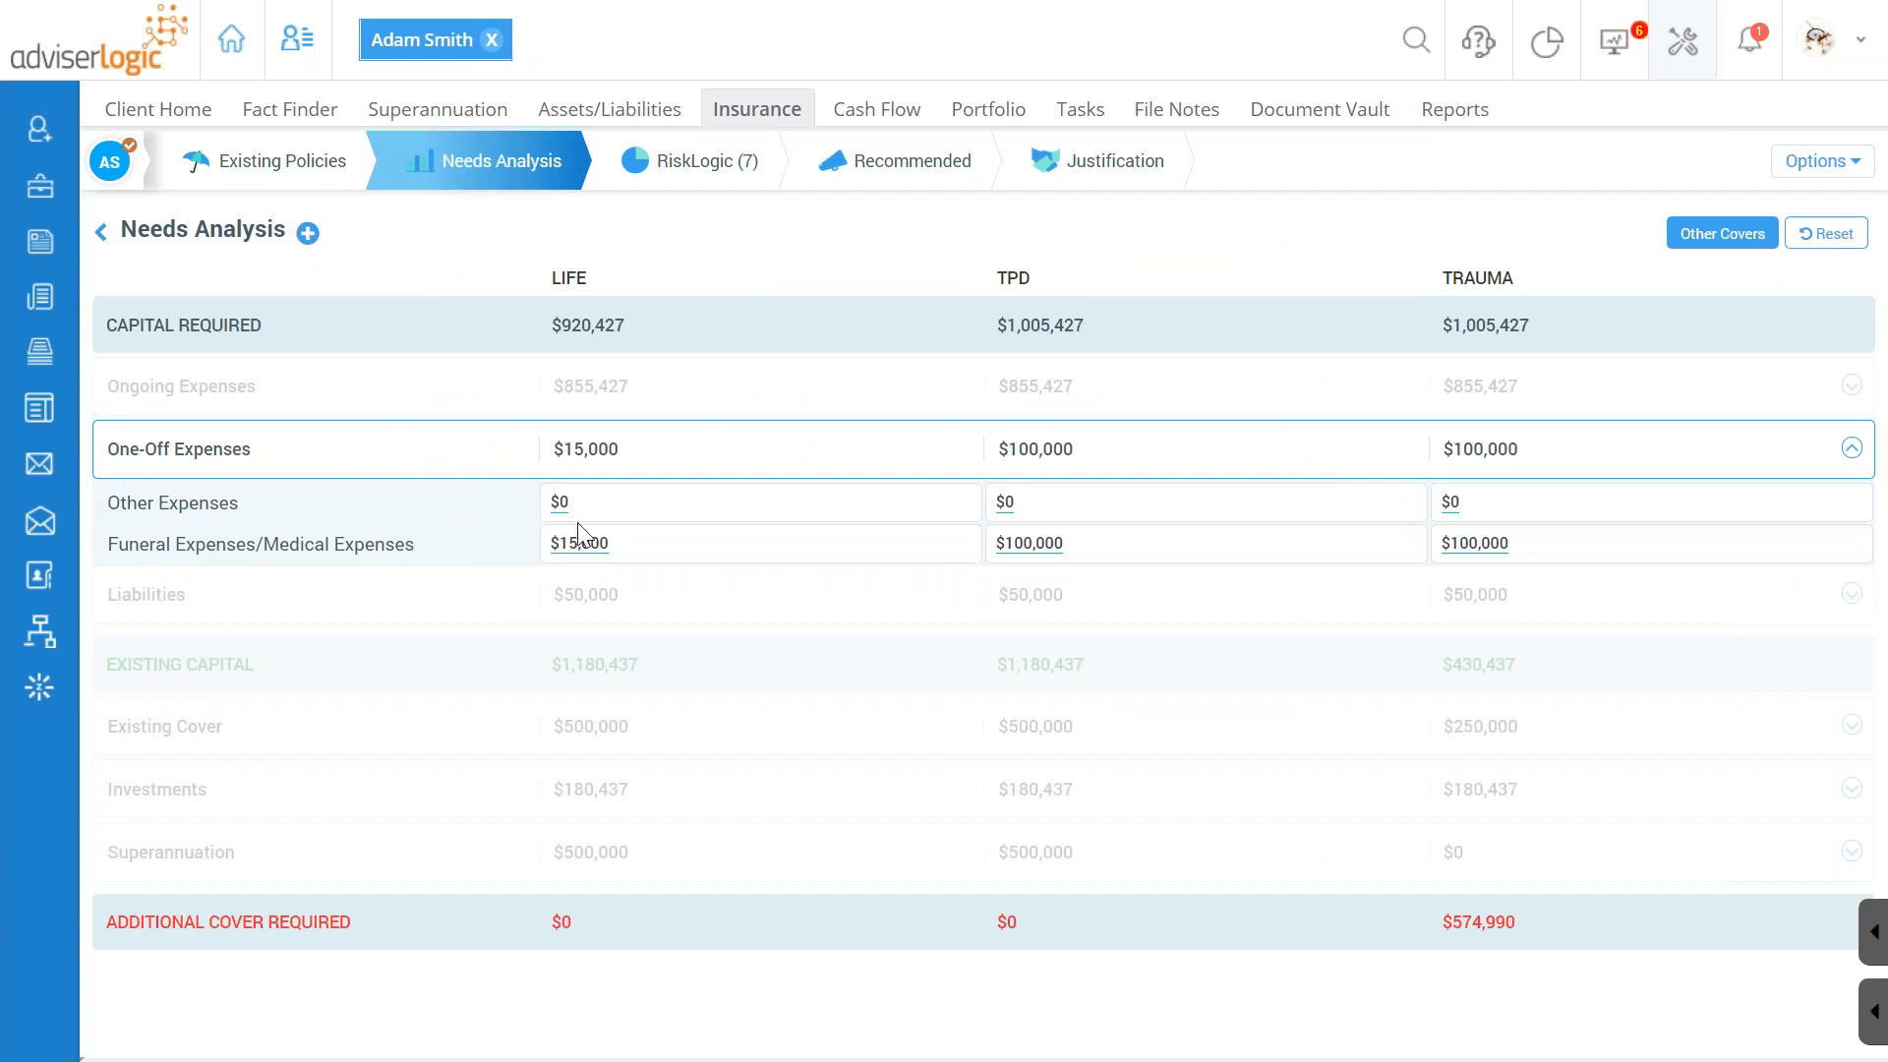
mouse_move(576, 561)
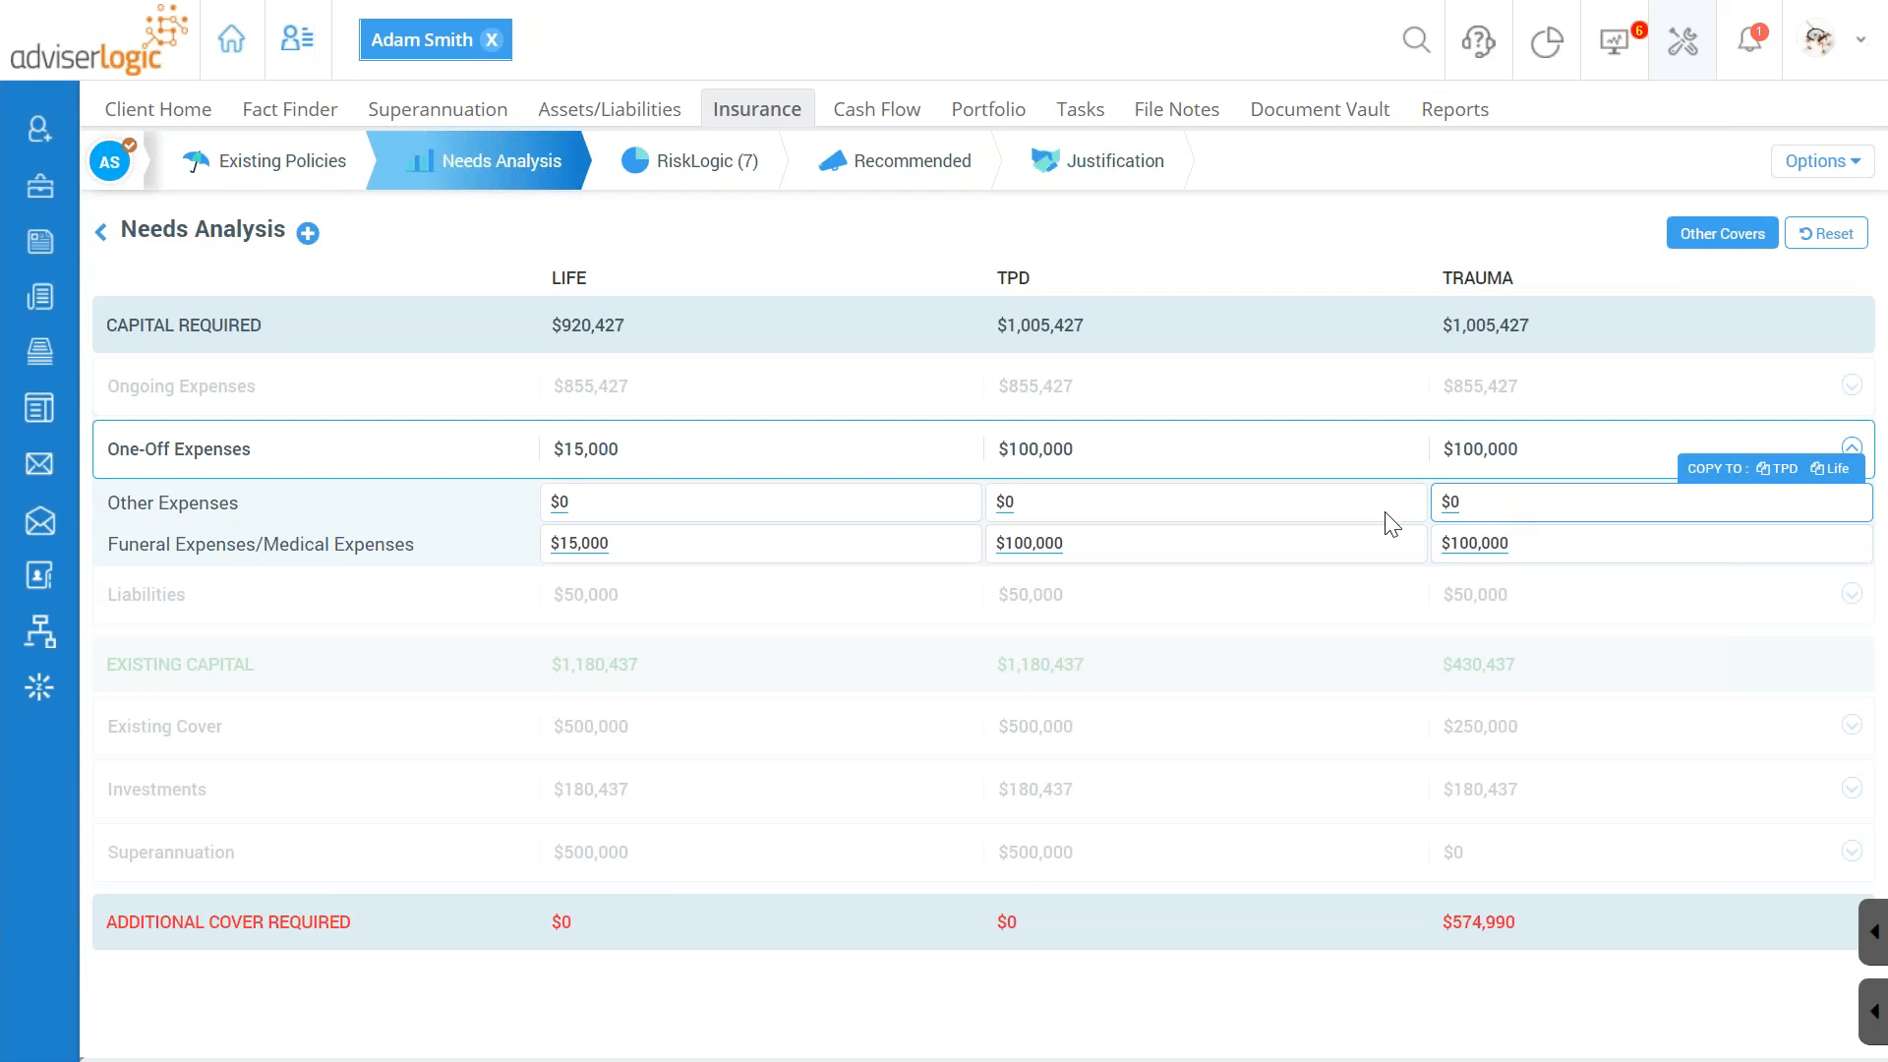
click(1852, 449)
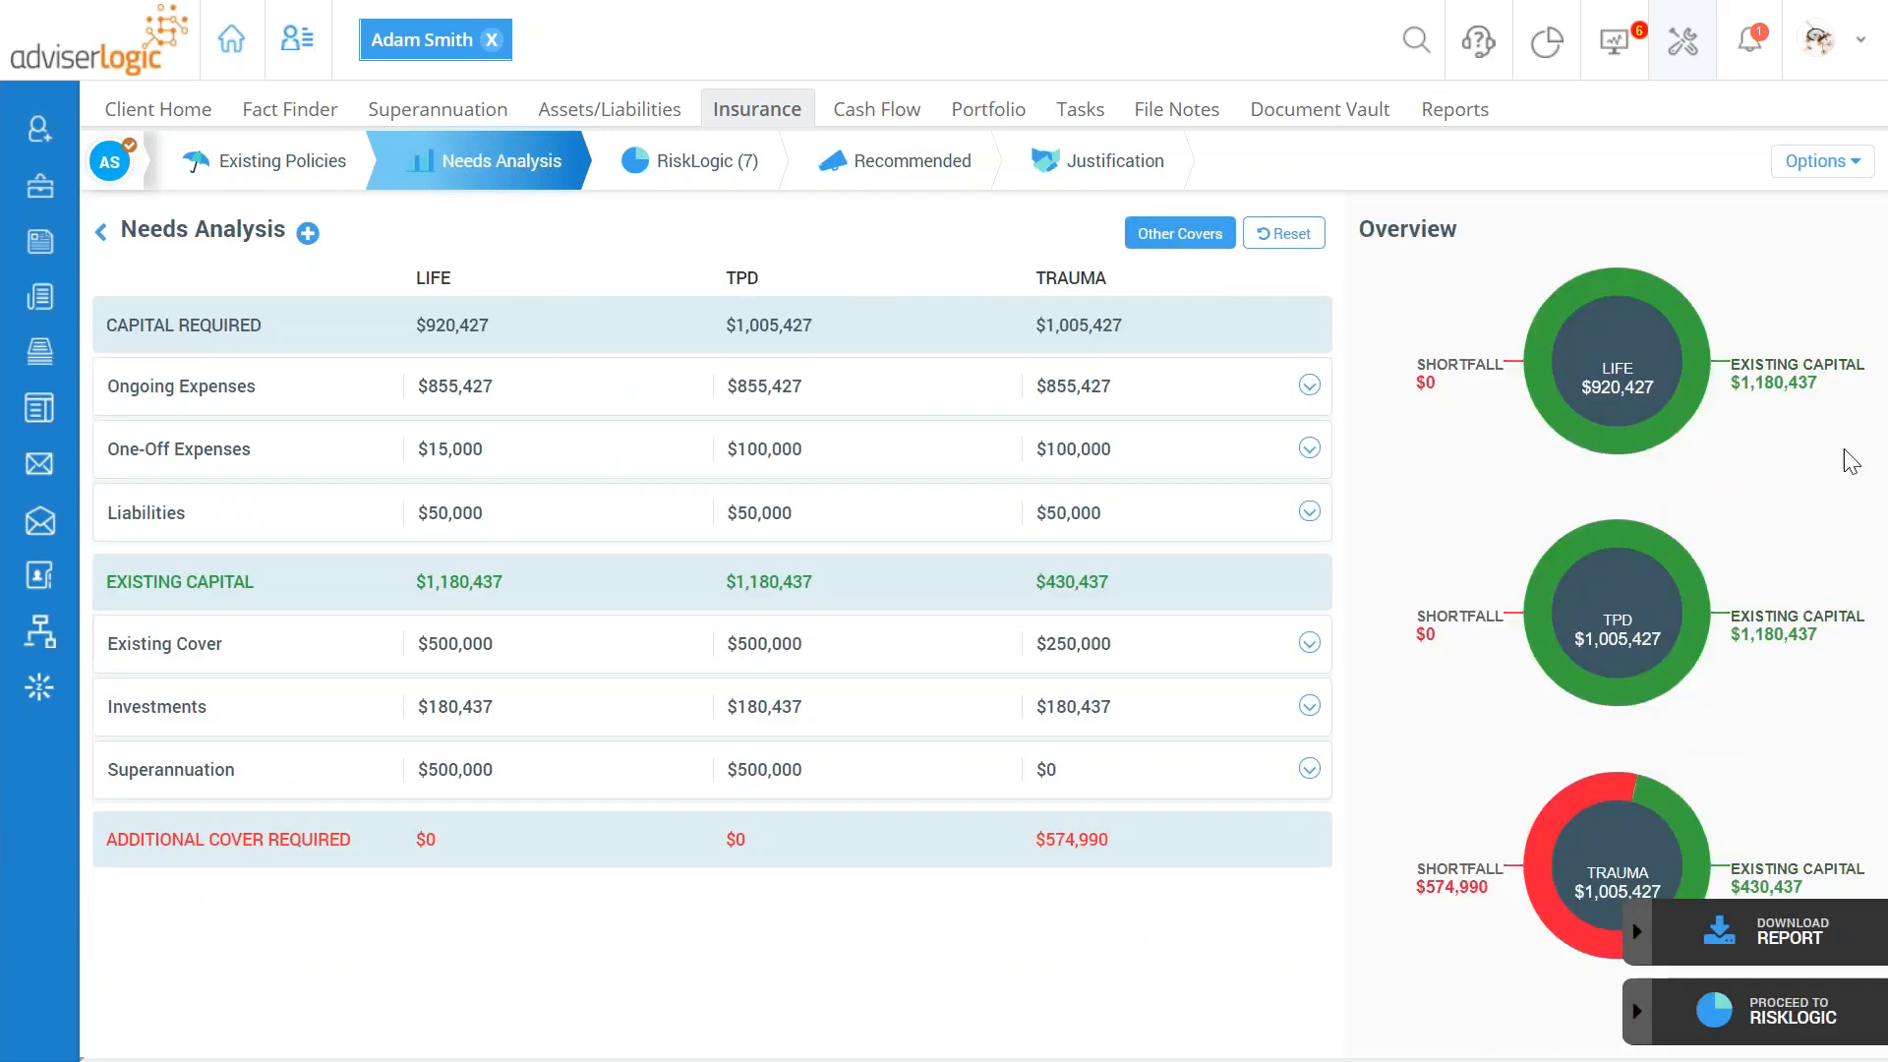
click(1312, 516)
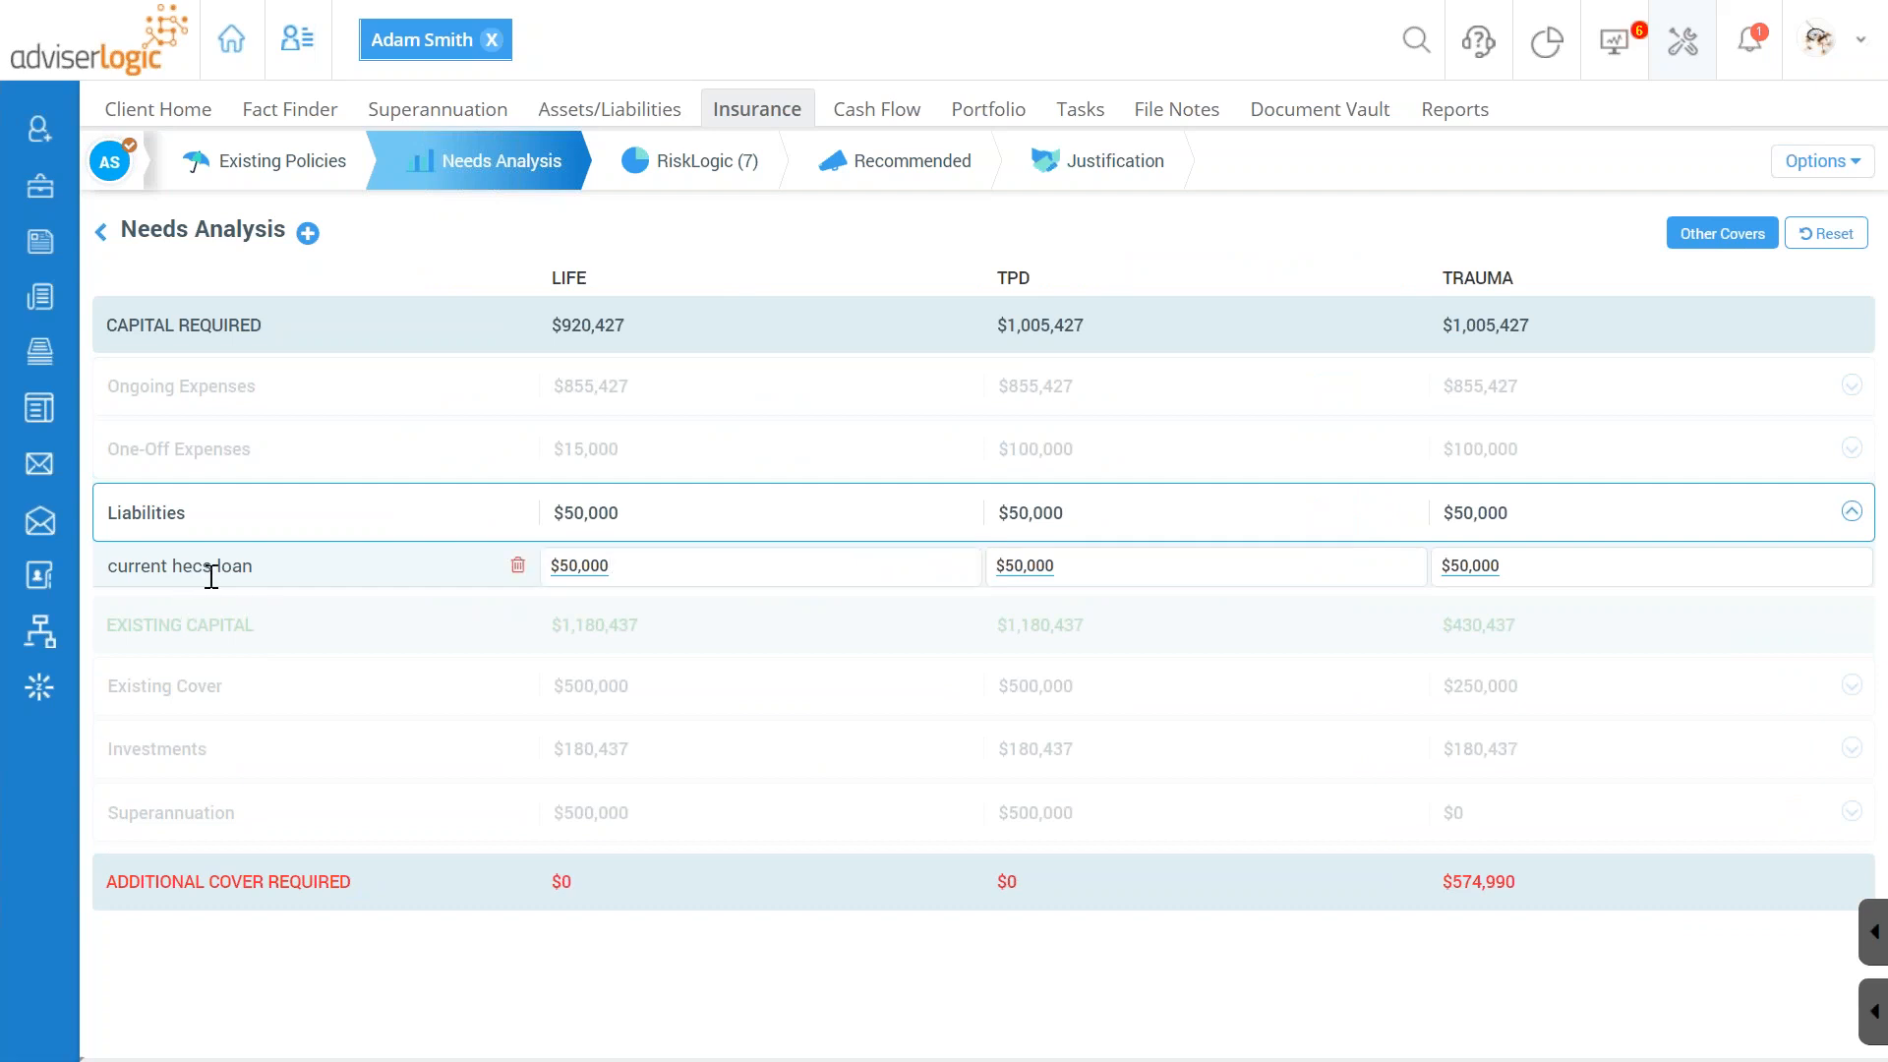
Step: Set the Trauma amount of the current HECS loan to $0 and save the liabilities
mouse_move(594, 582)
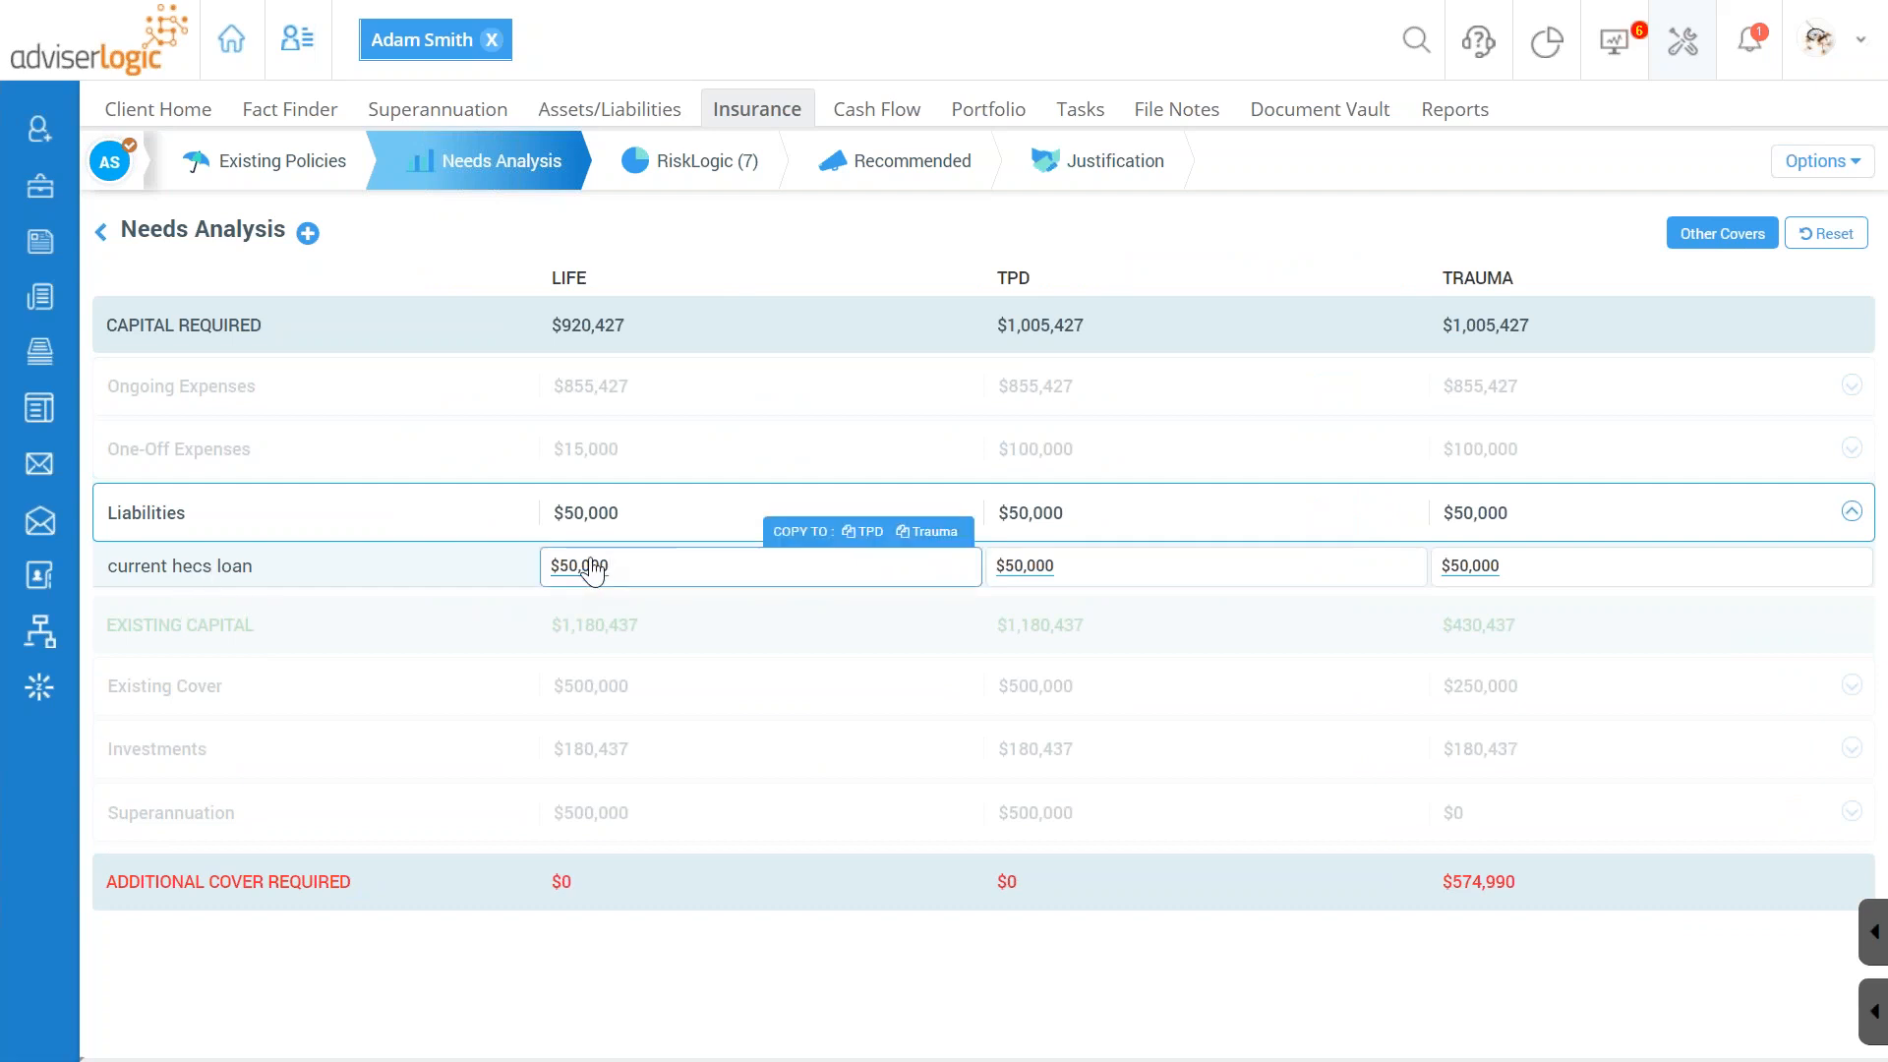
mouse_move(1446, 566)
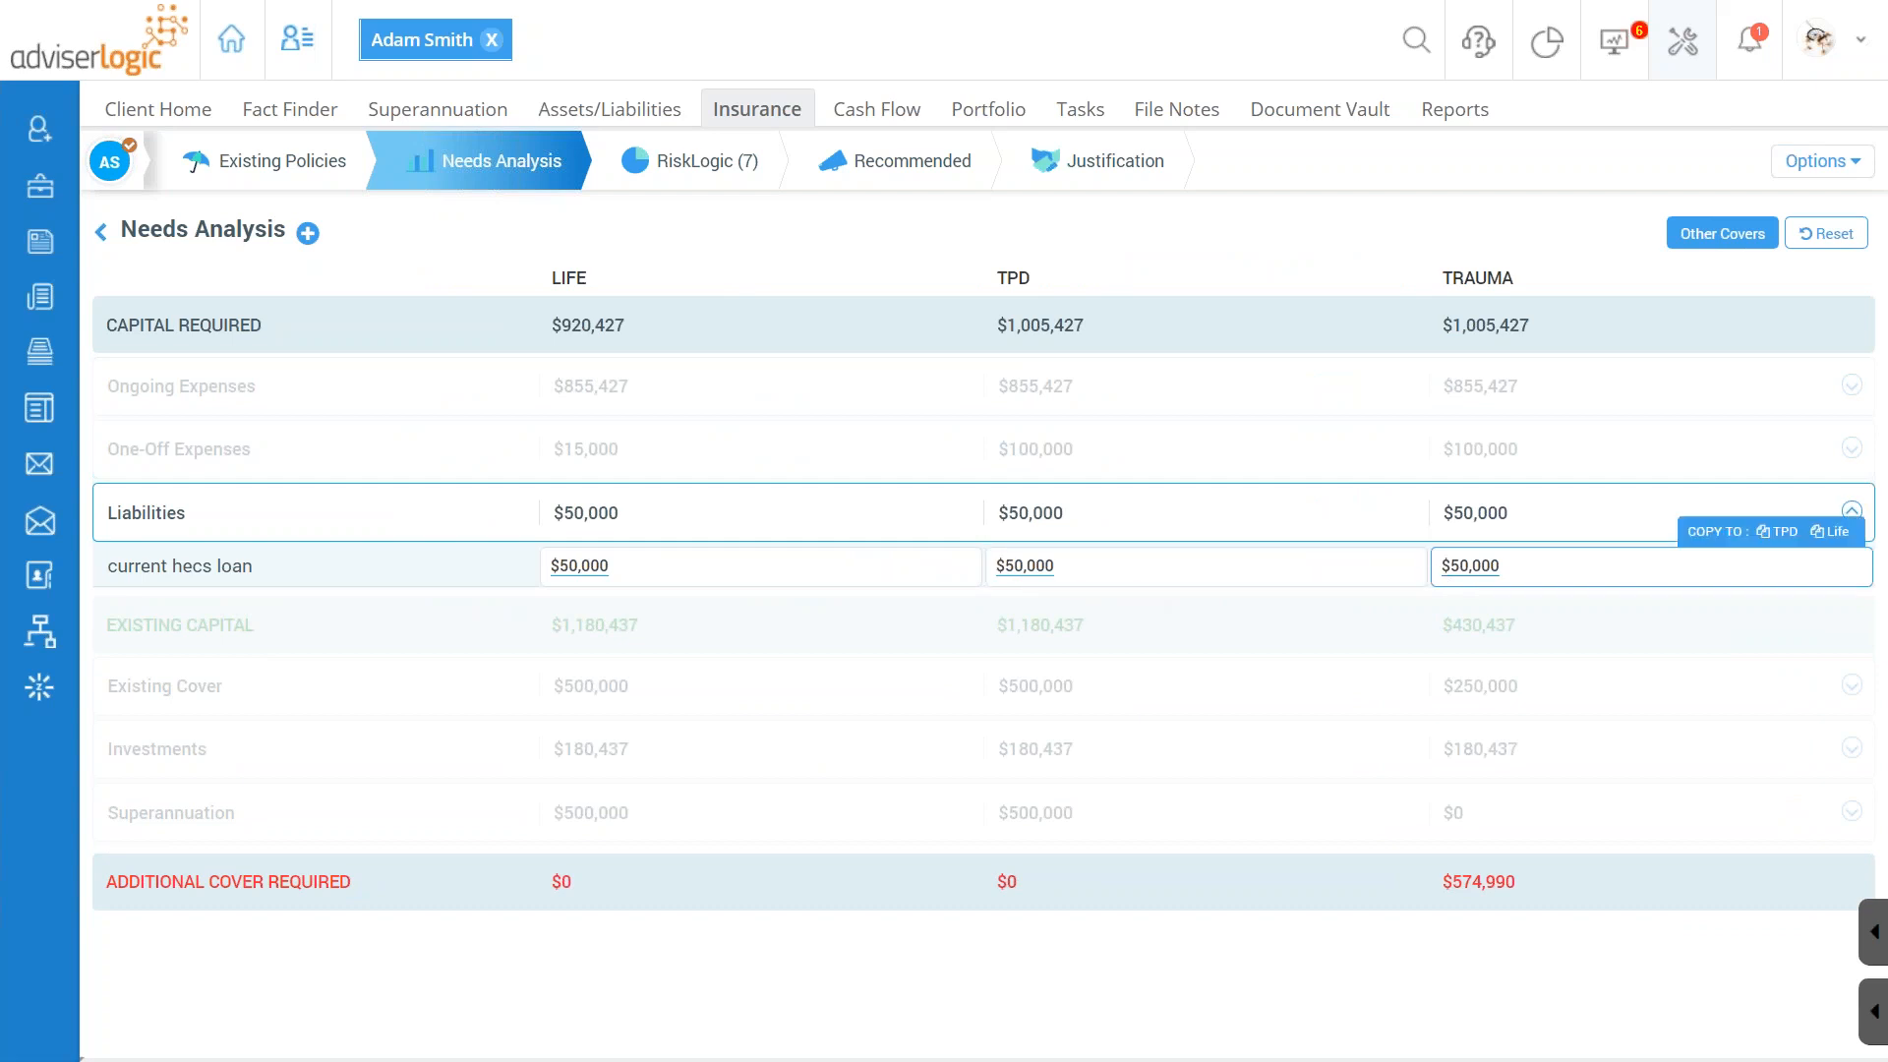
click(1466, 567)
mouse_move(1475, 580)
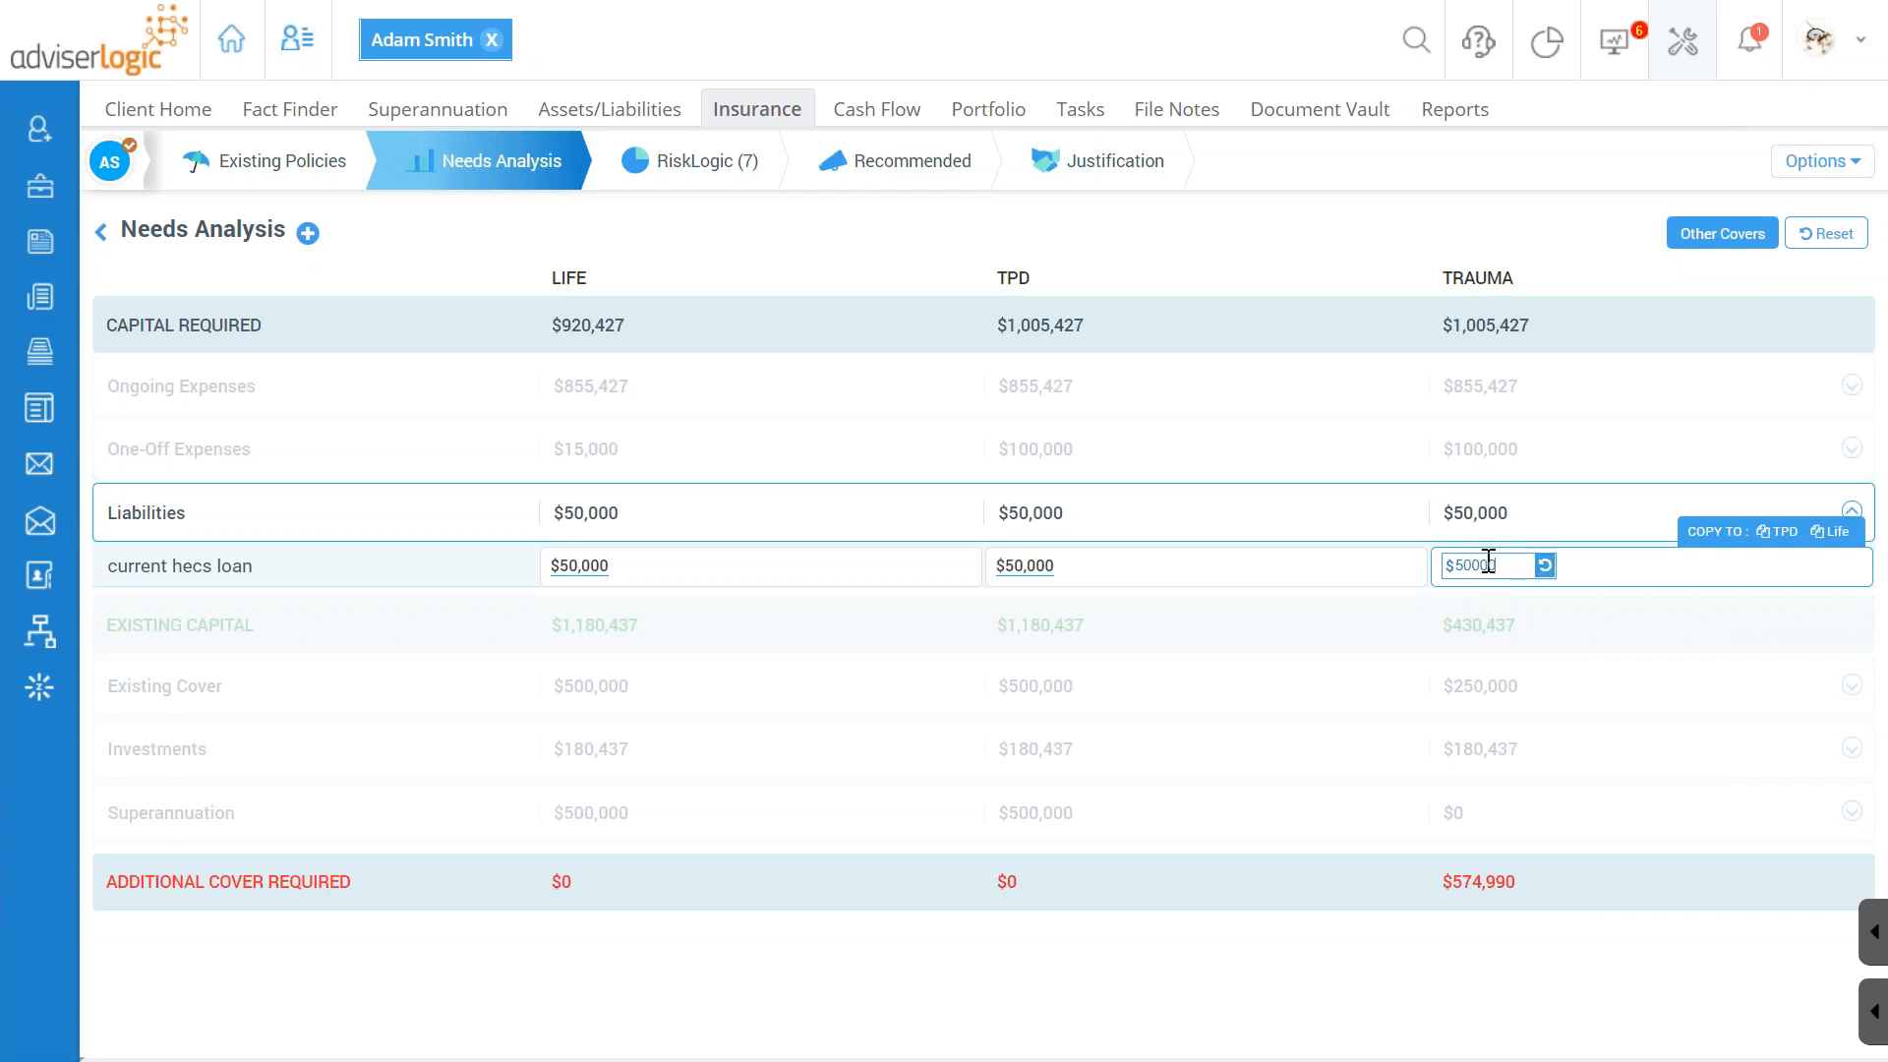
drag(1495, 566, 1441, 556)
text(0)
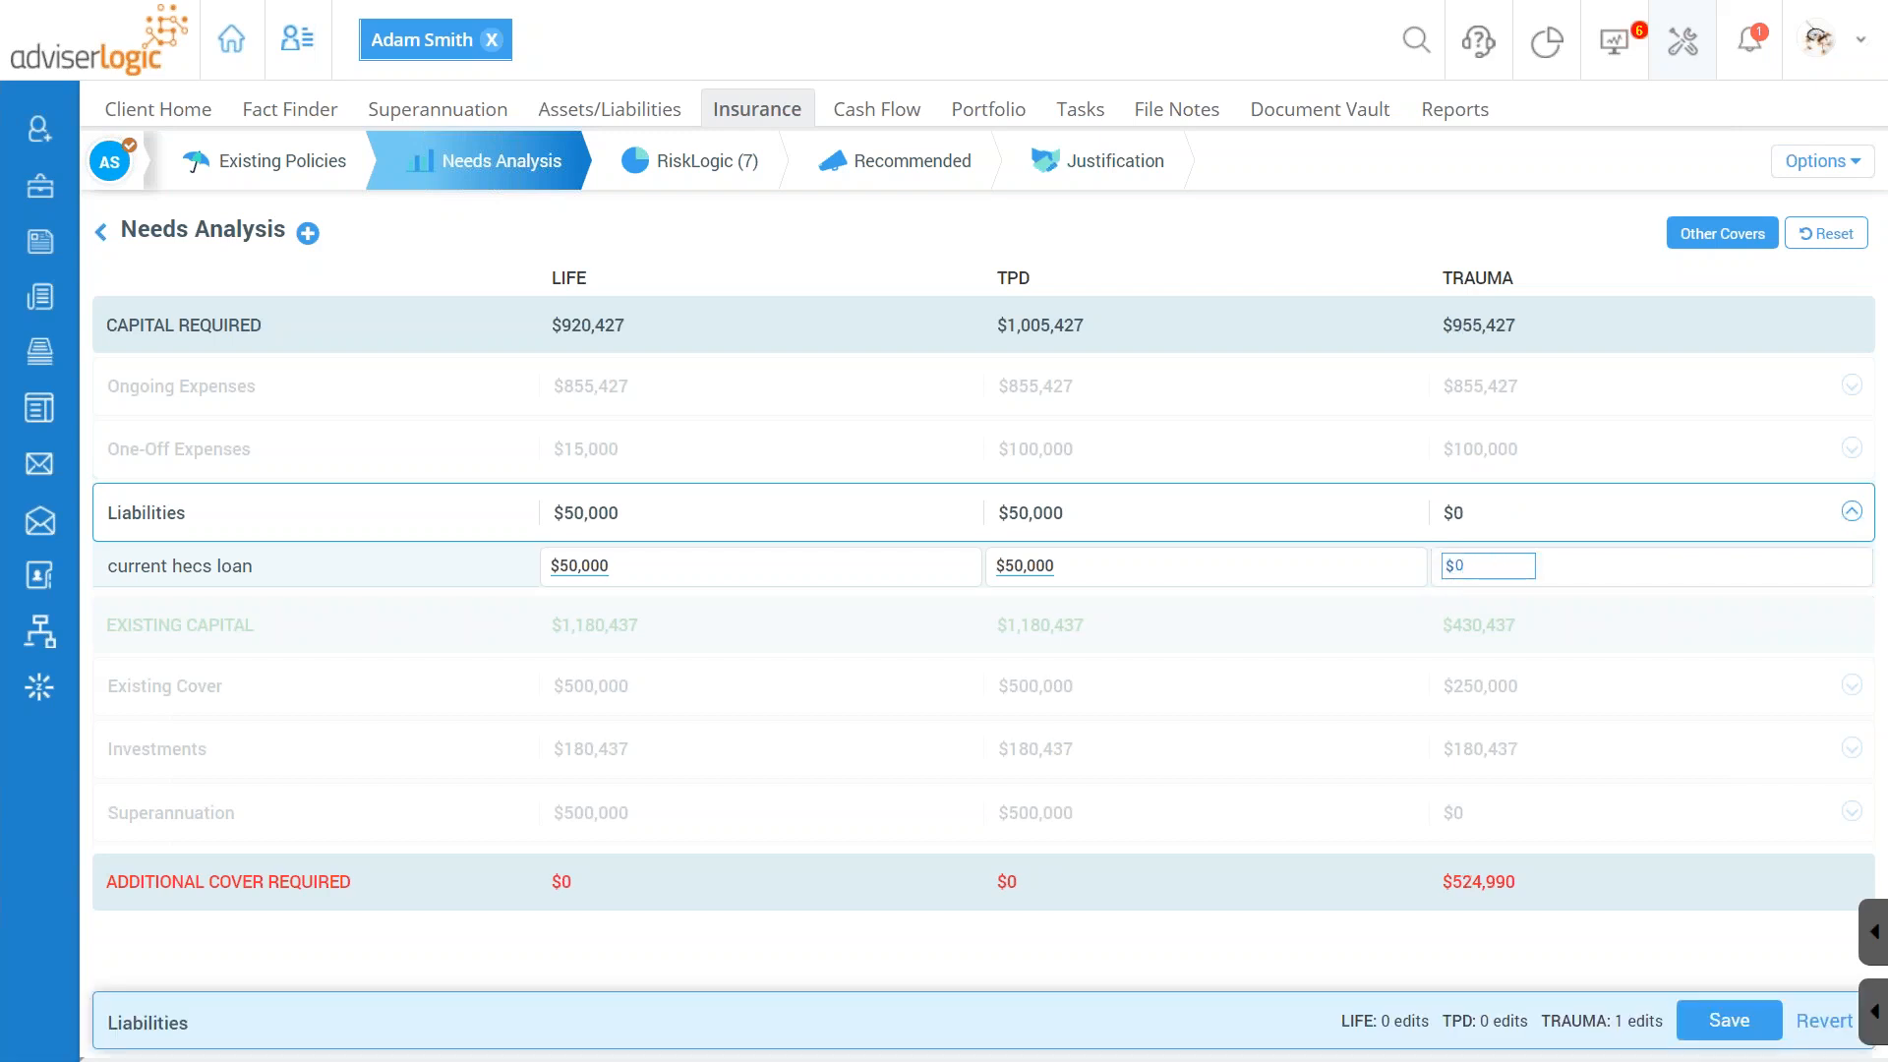
mouse_move(1479, 583)
click(1729, 1020)
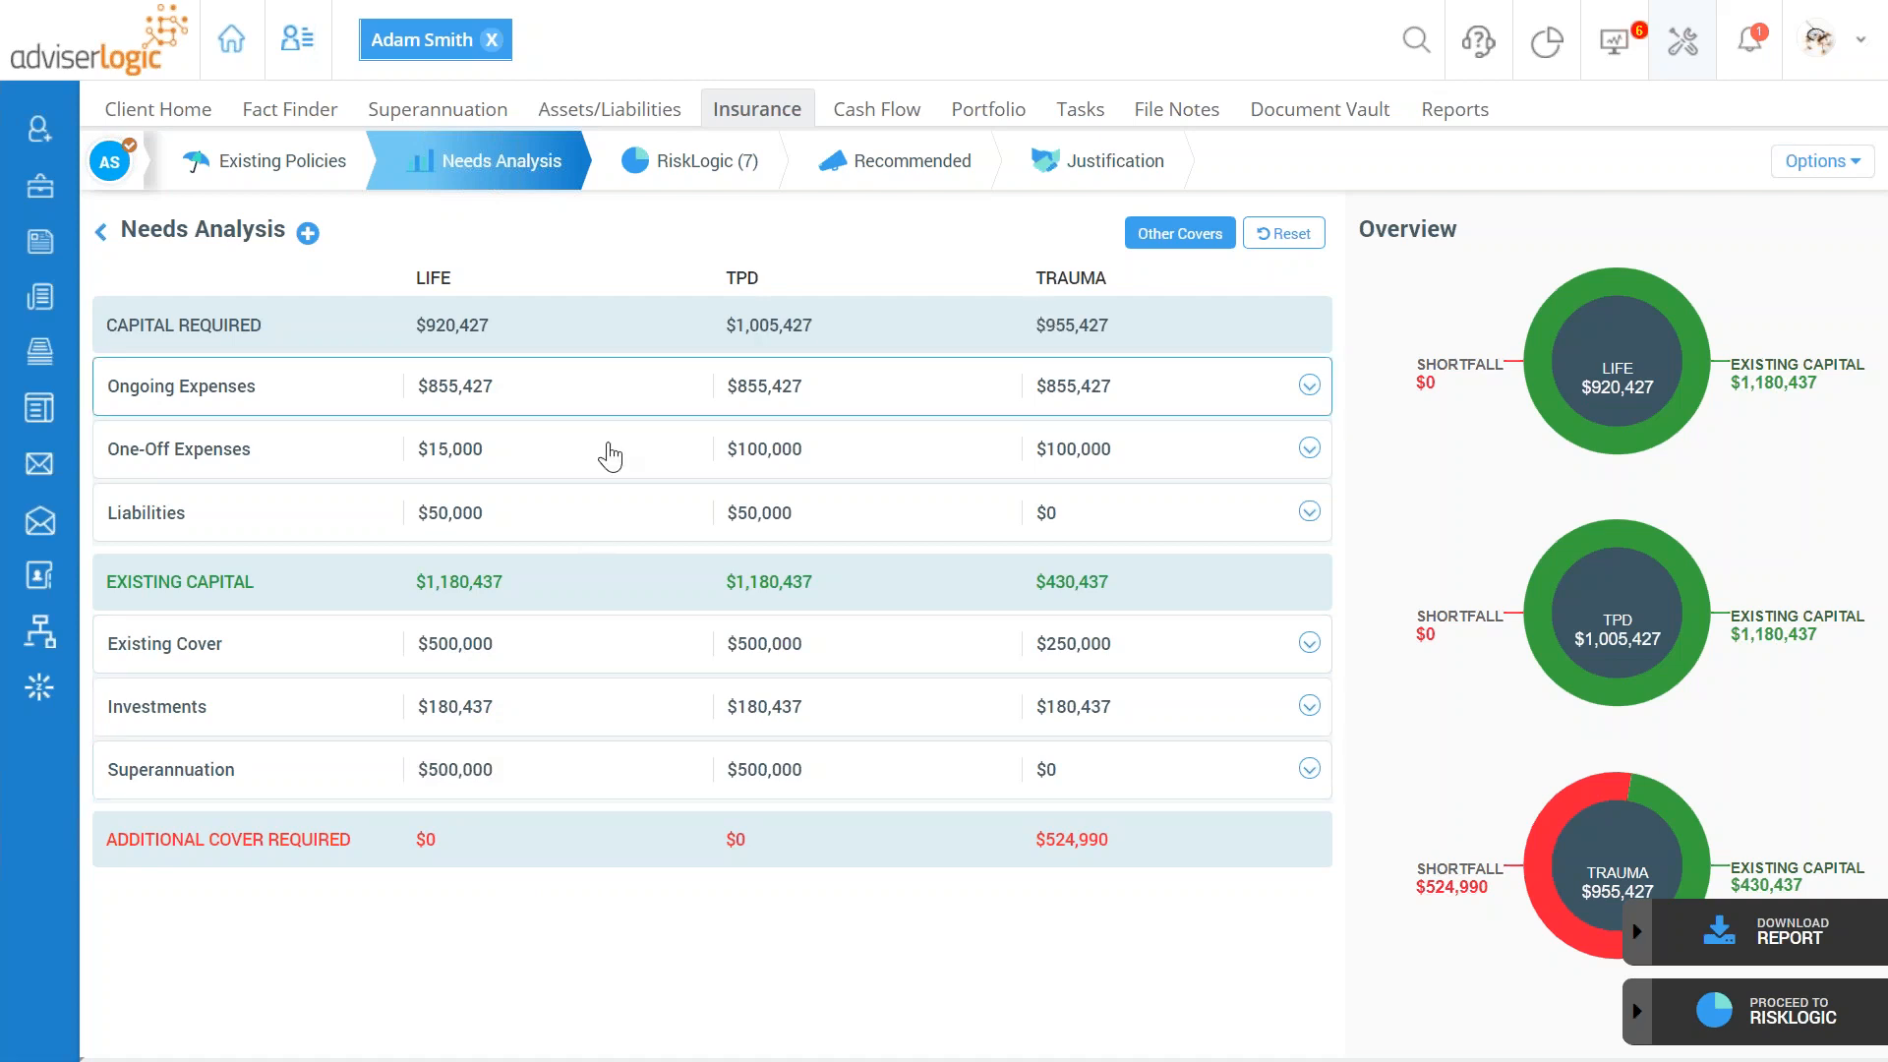
Step: Delete the MLC Insurance entry from the existing cover in the needs analysis and collapse that section
click(1310, 645)
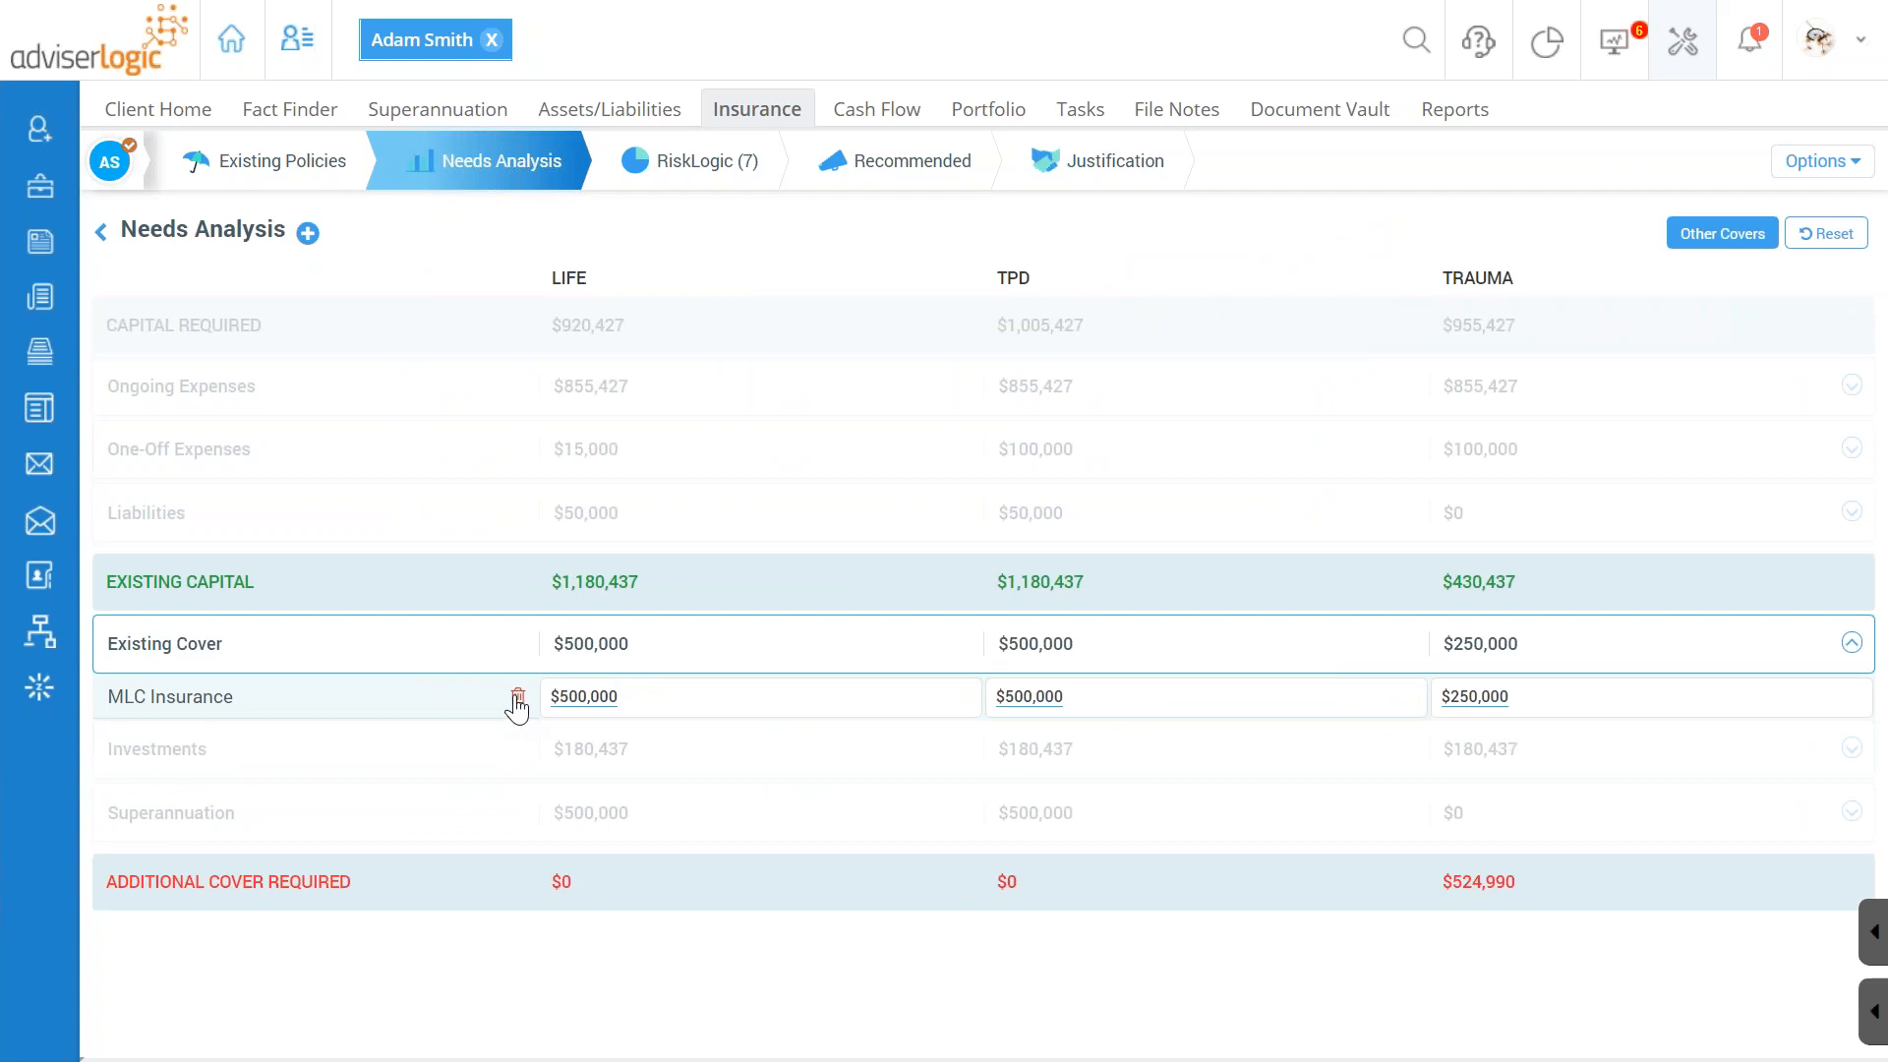
click(517, 699)
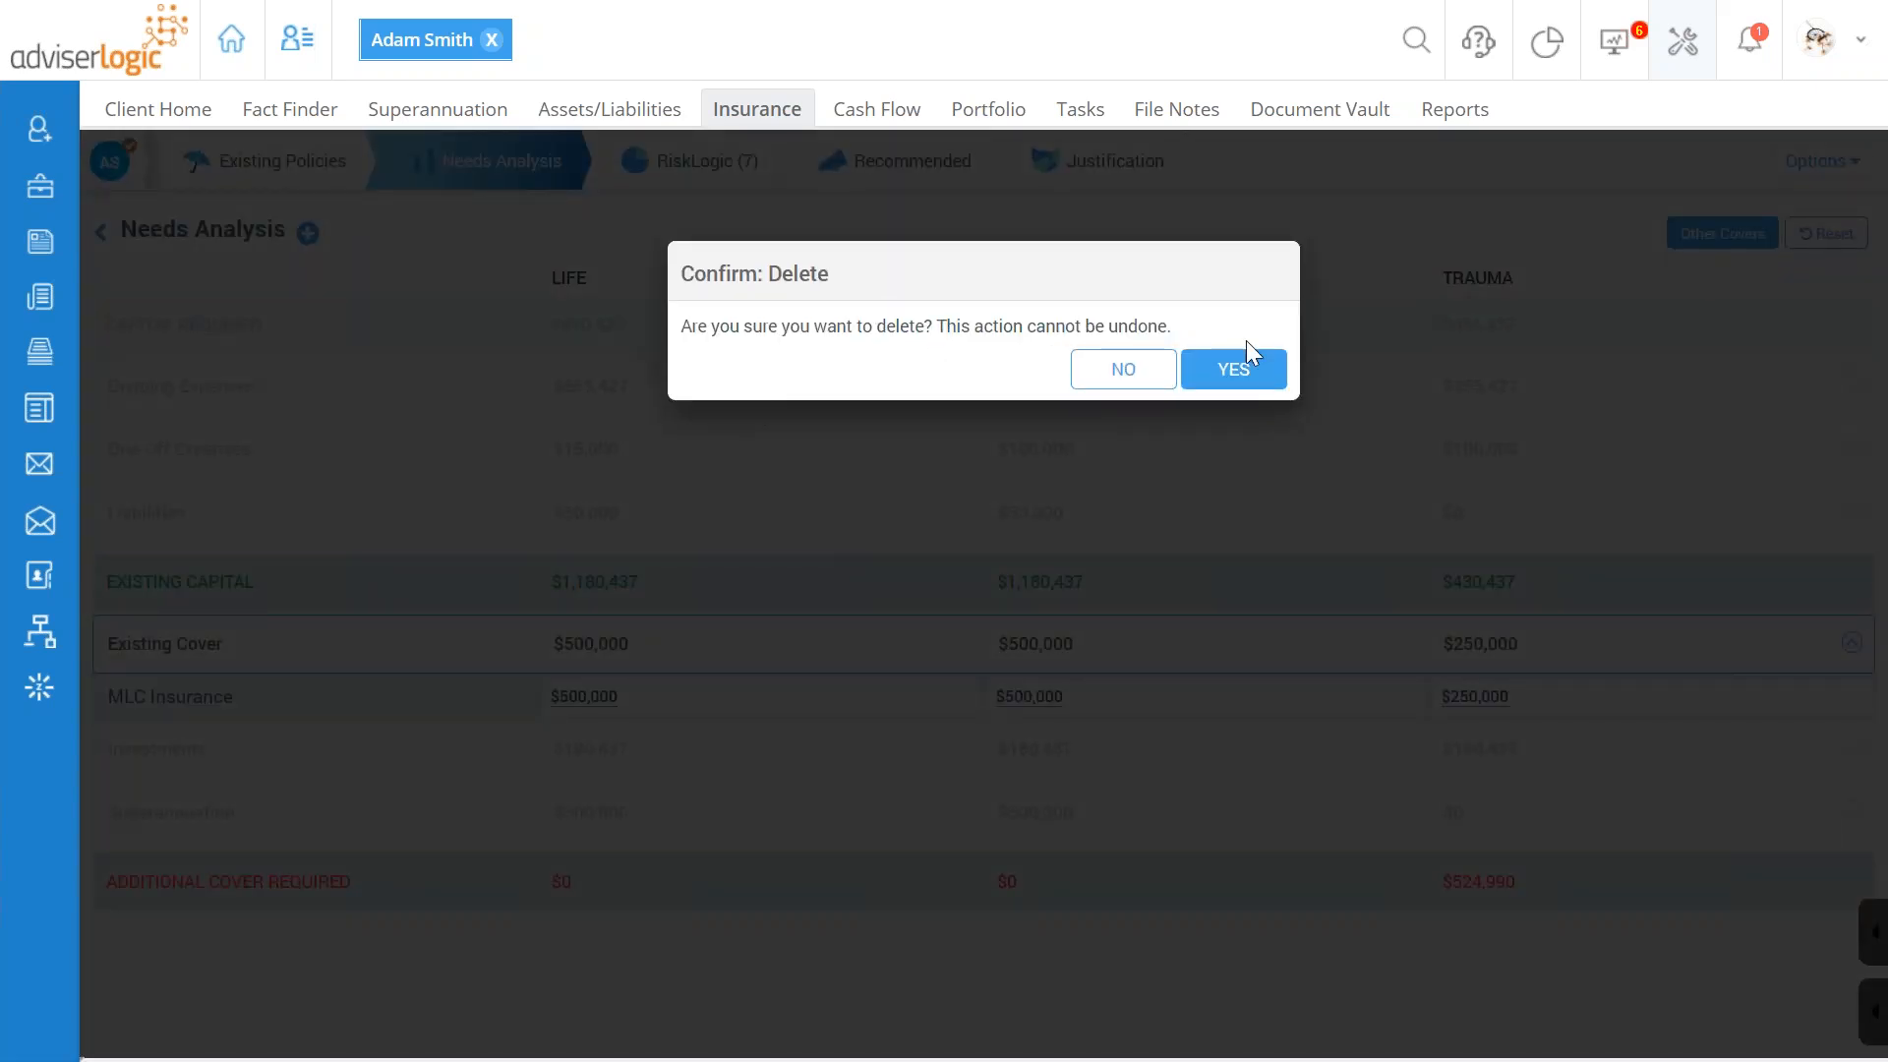
click(1251, 381)
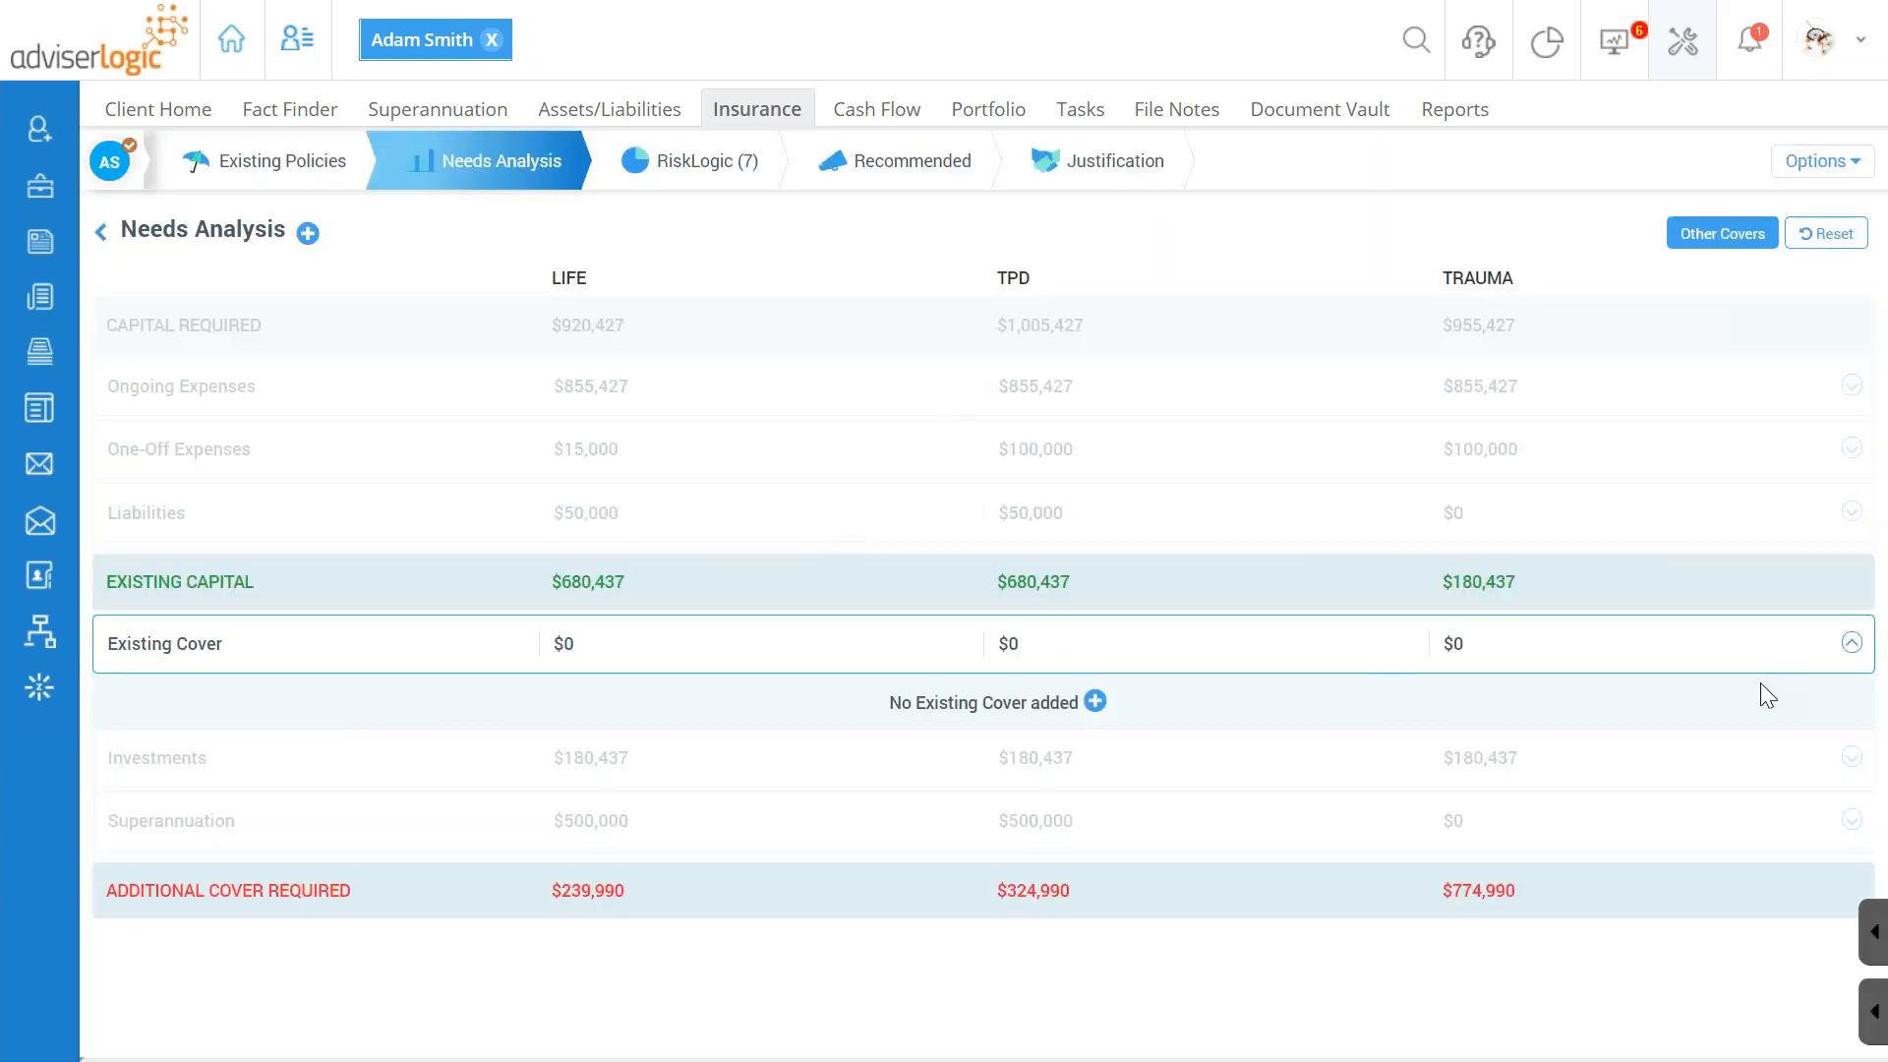
click(1851, 643)
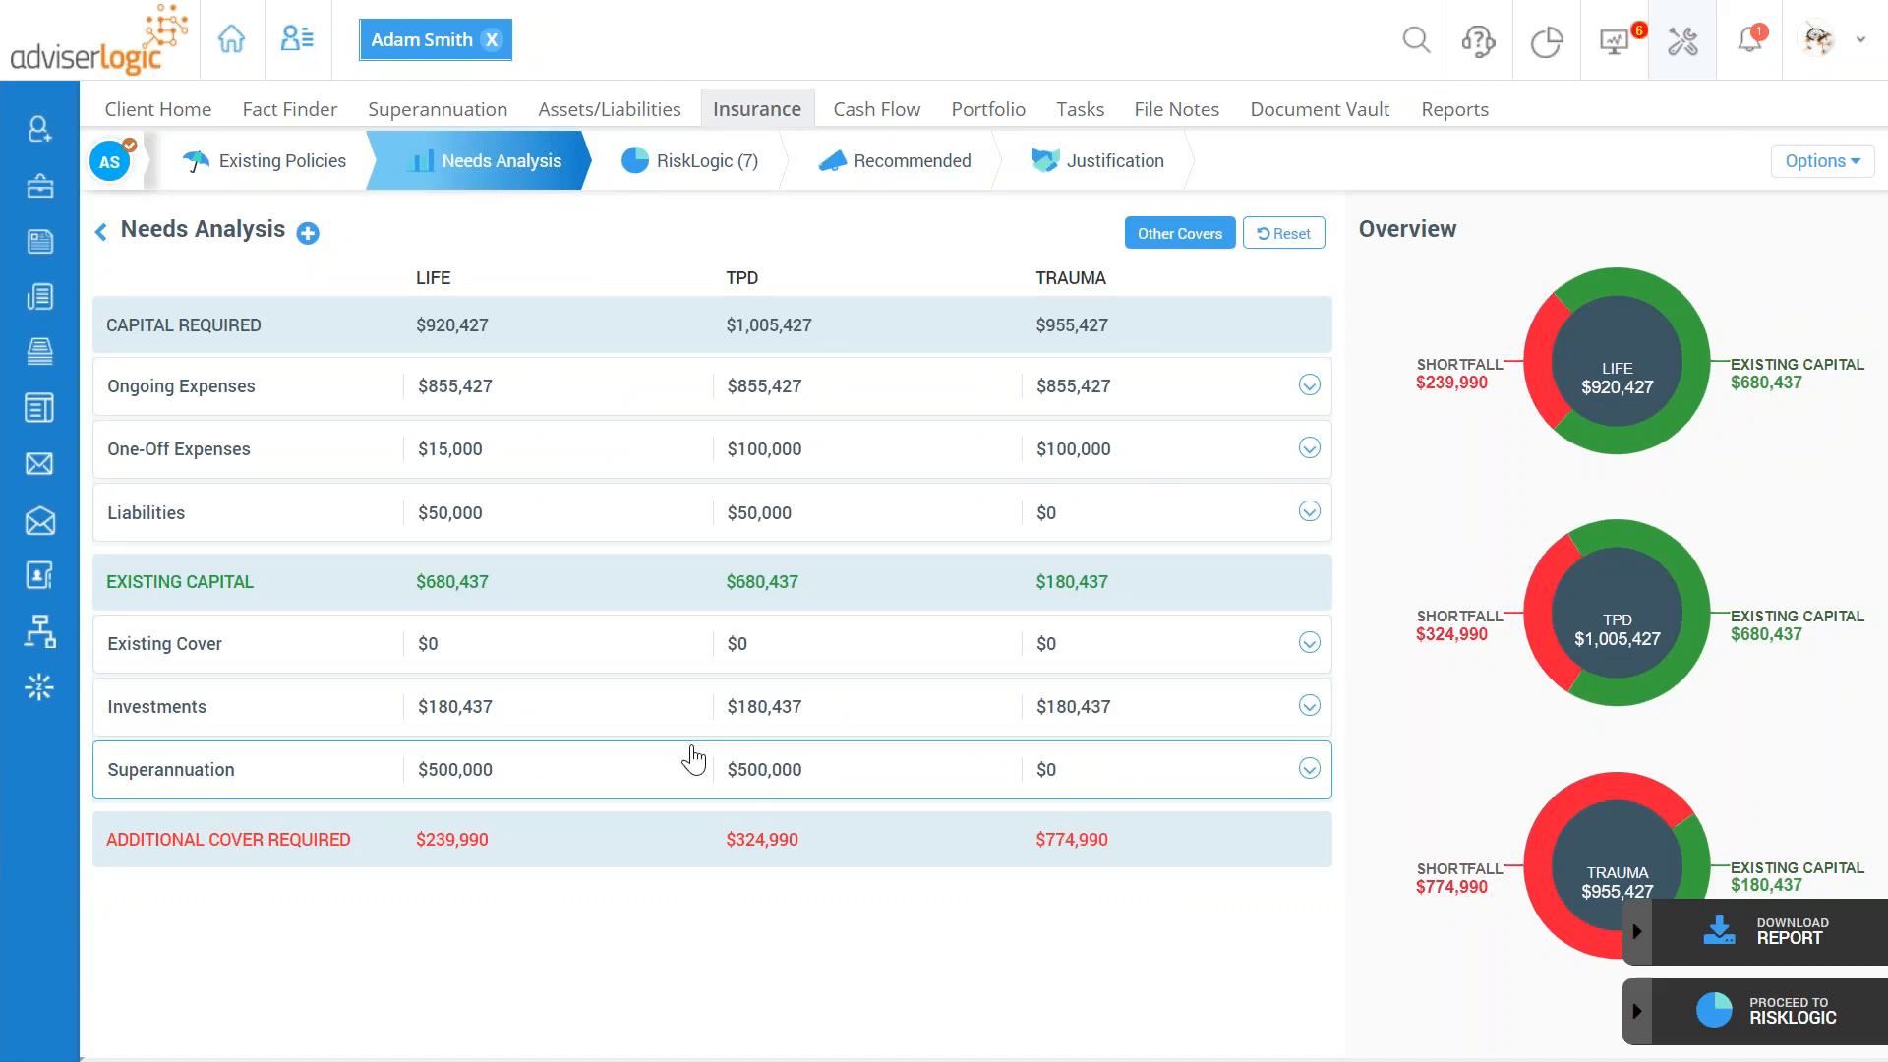
Step: Set the Bank Deposit investment to $0 for Life, copy it to TPD and Trauma, and save the investments
click(1309, 706)
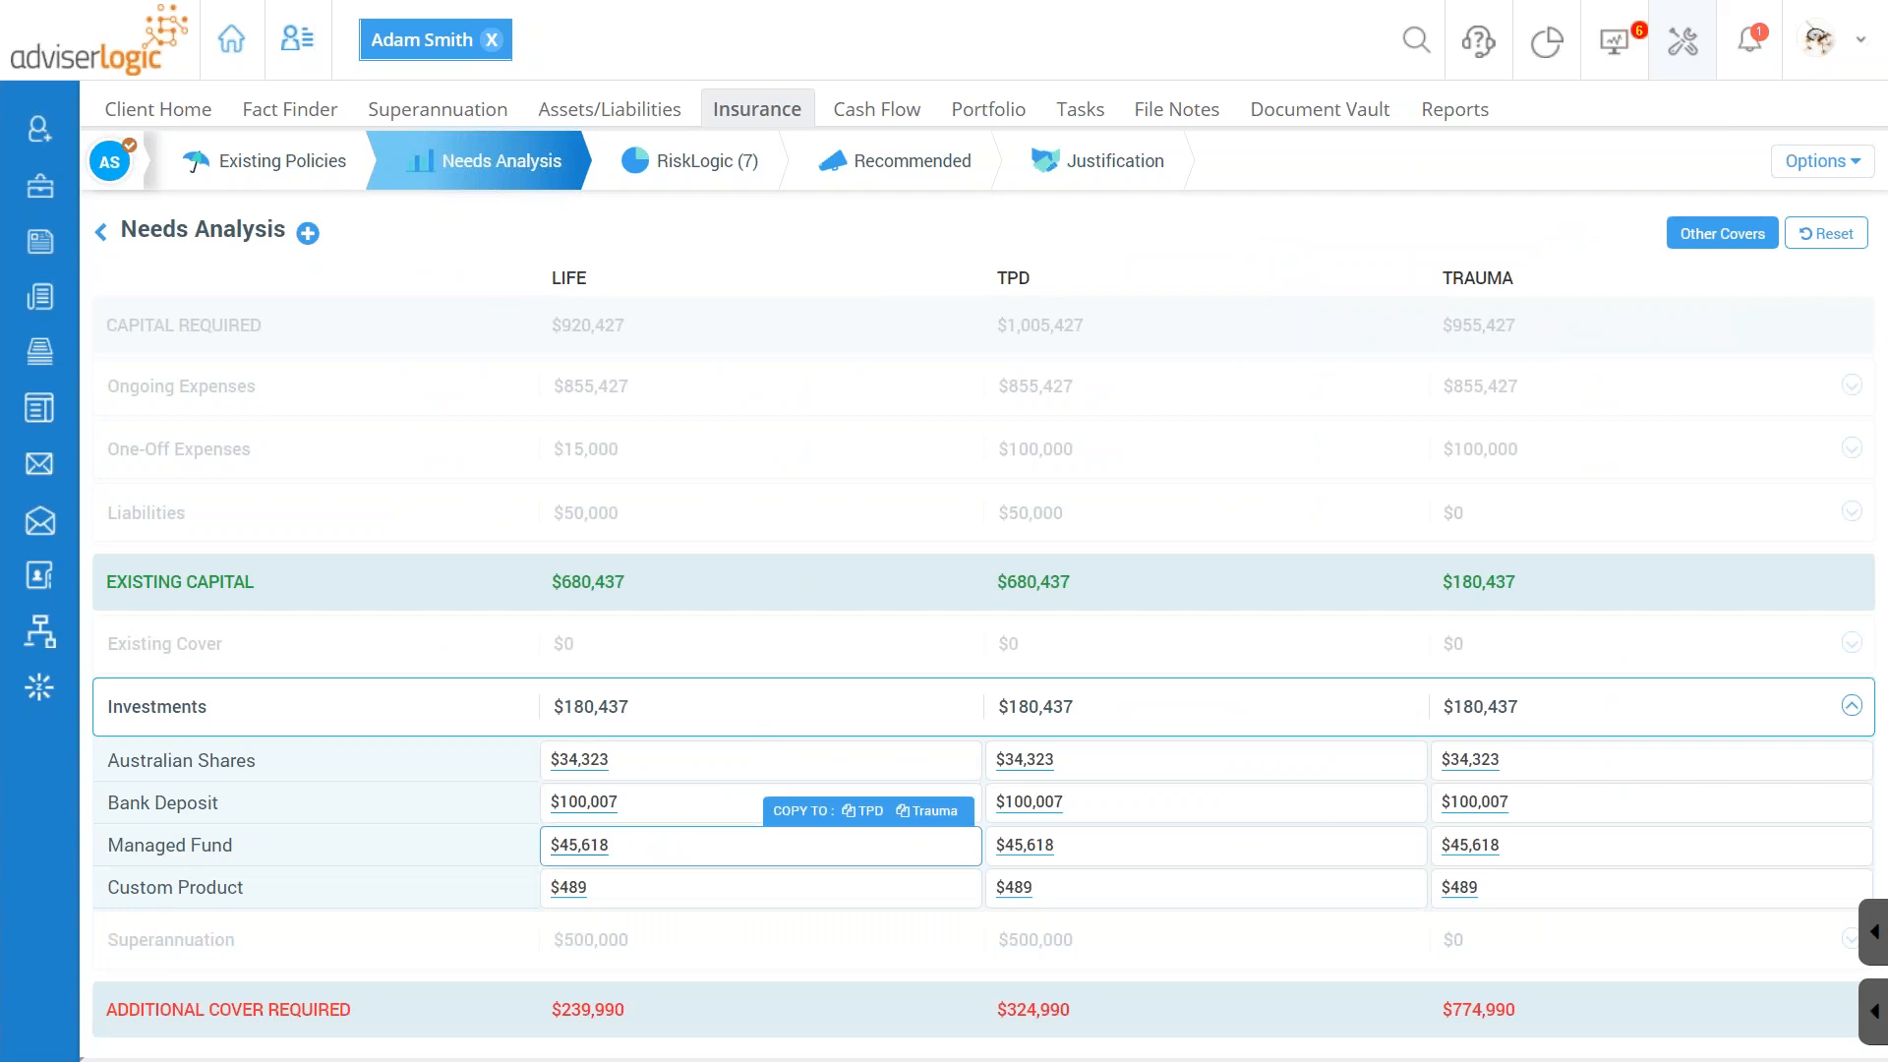
click(612, 805)
drag(634, 800, 557, 802)
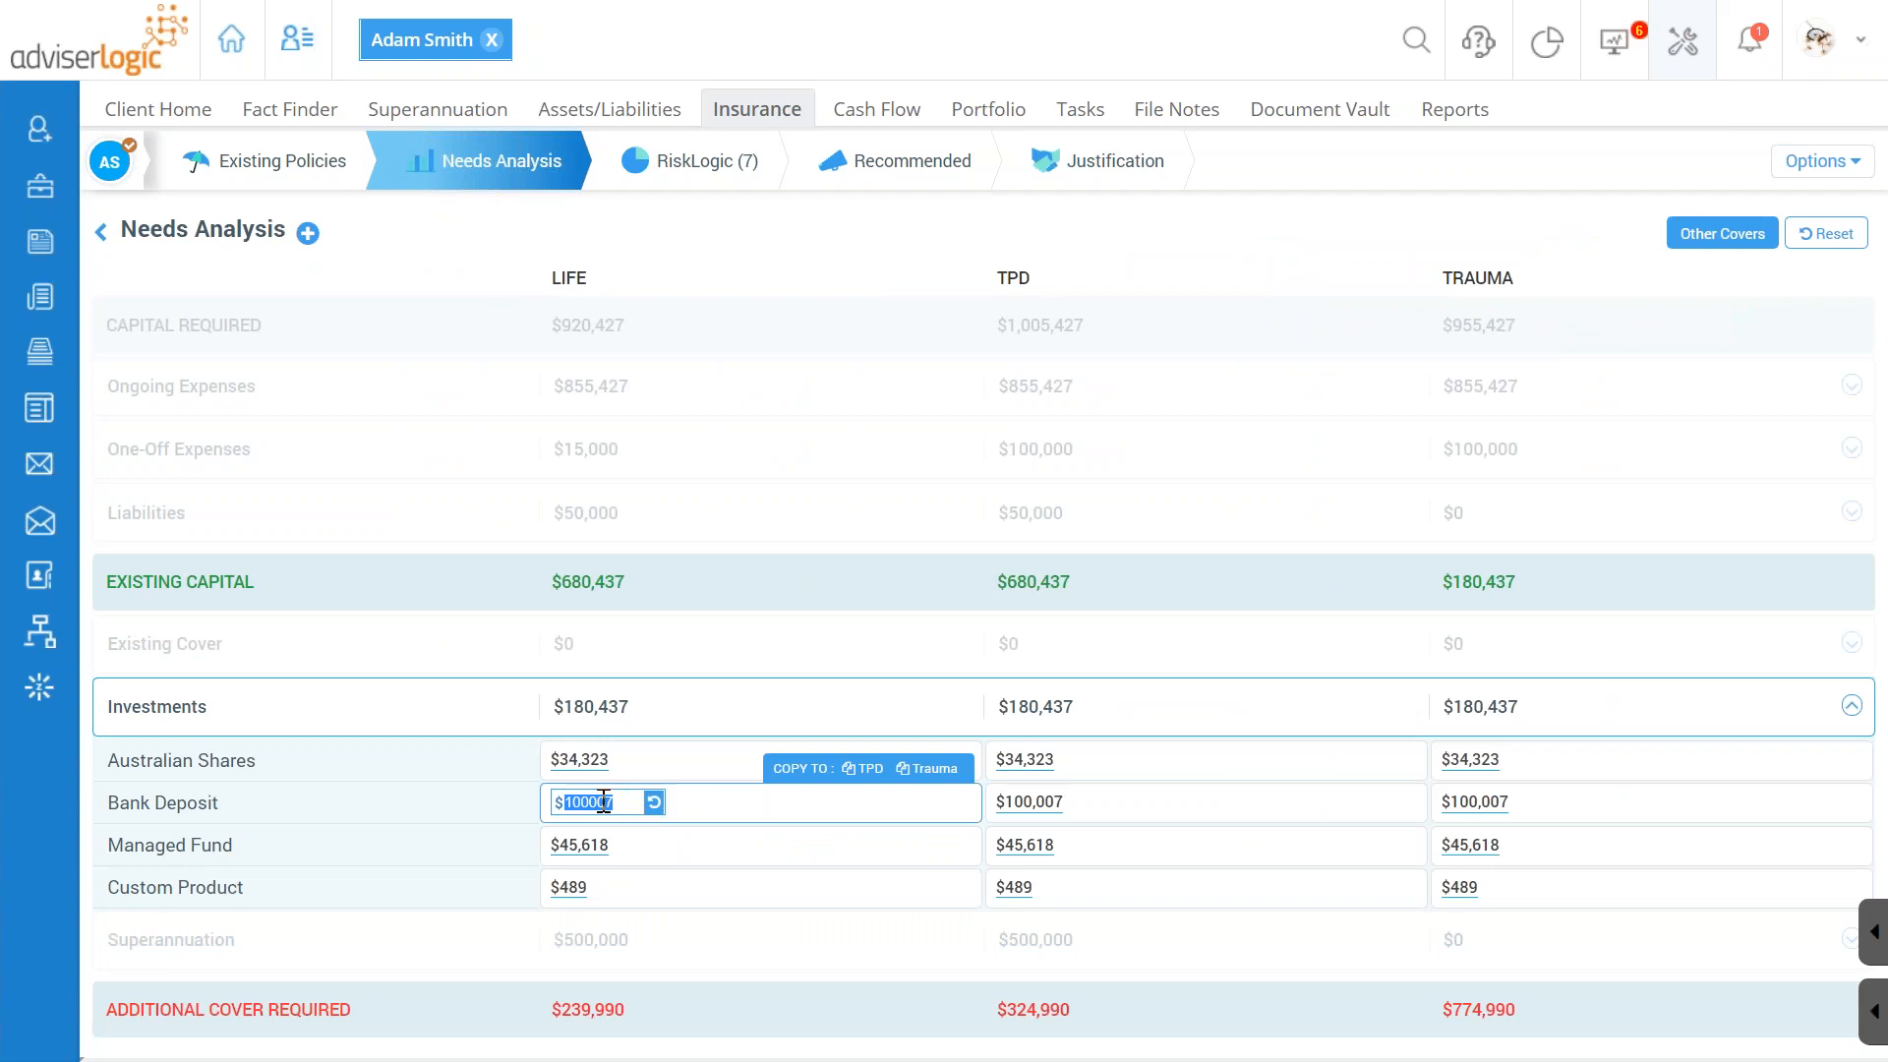
text(0)
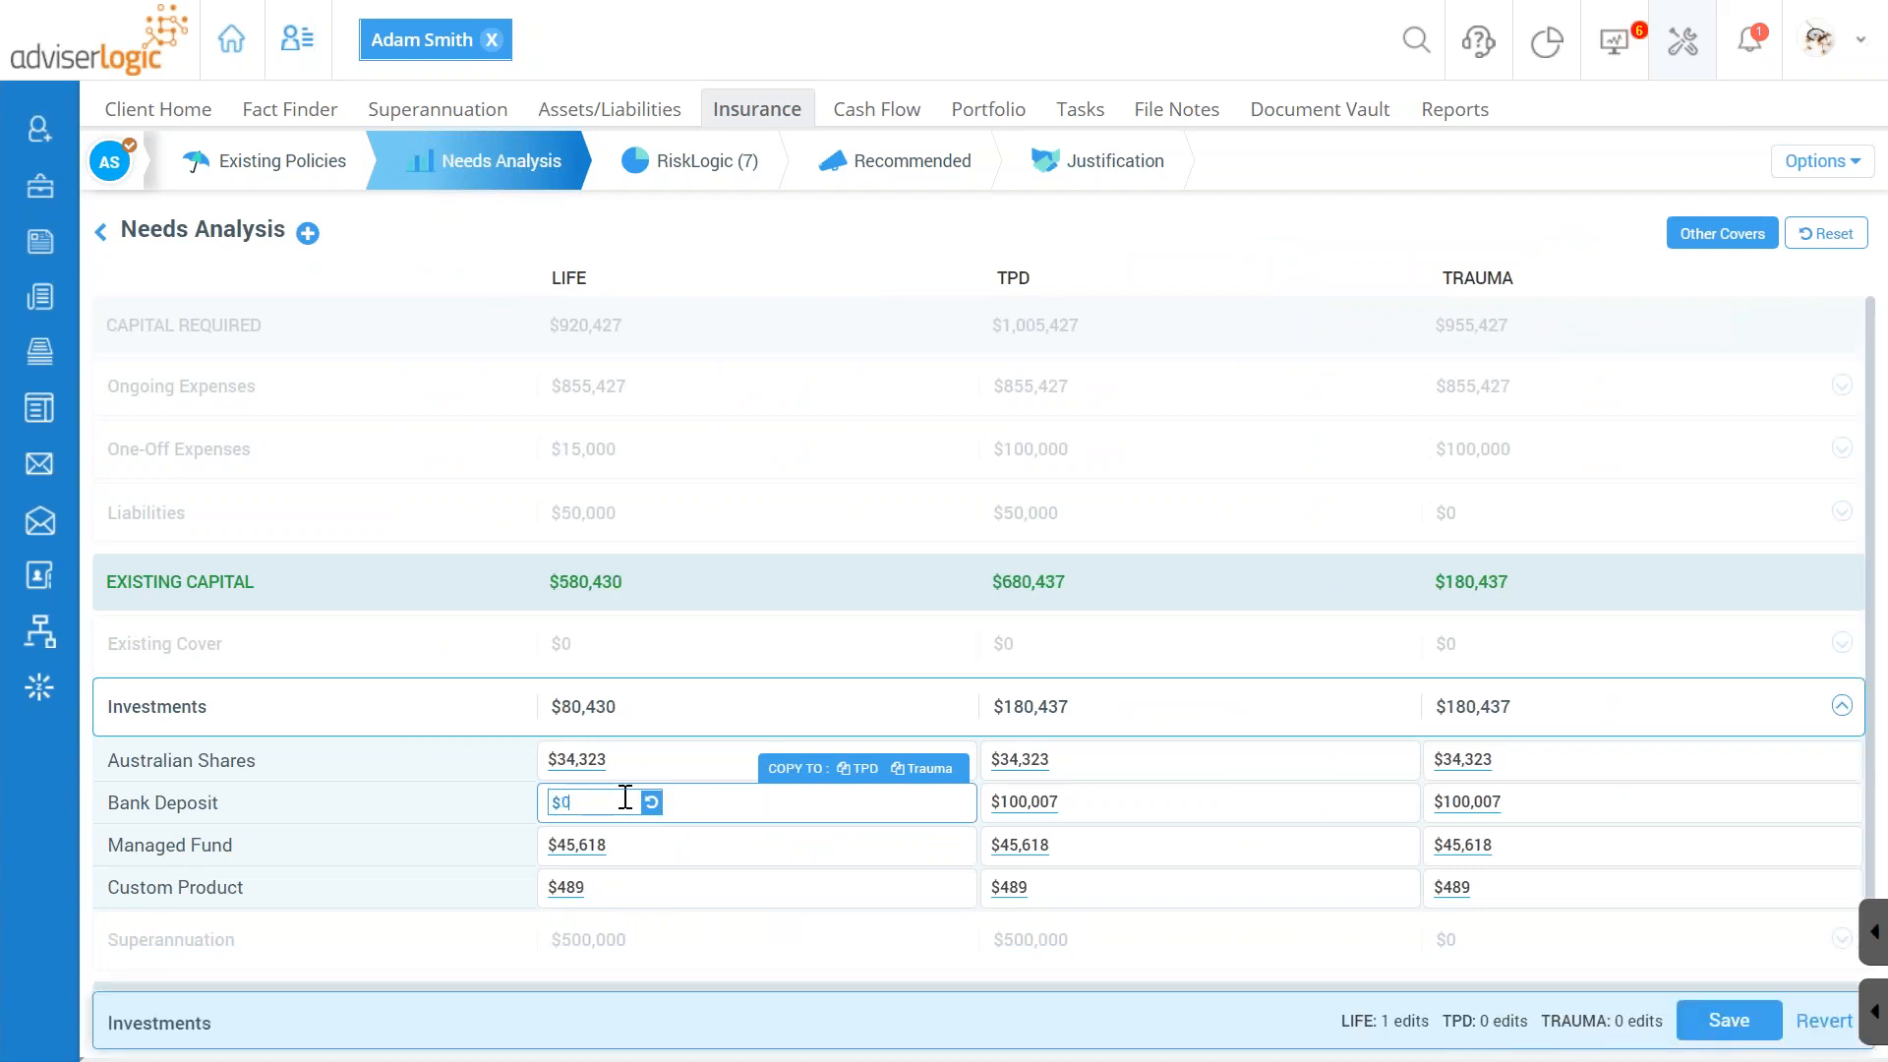
click(861, 769)
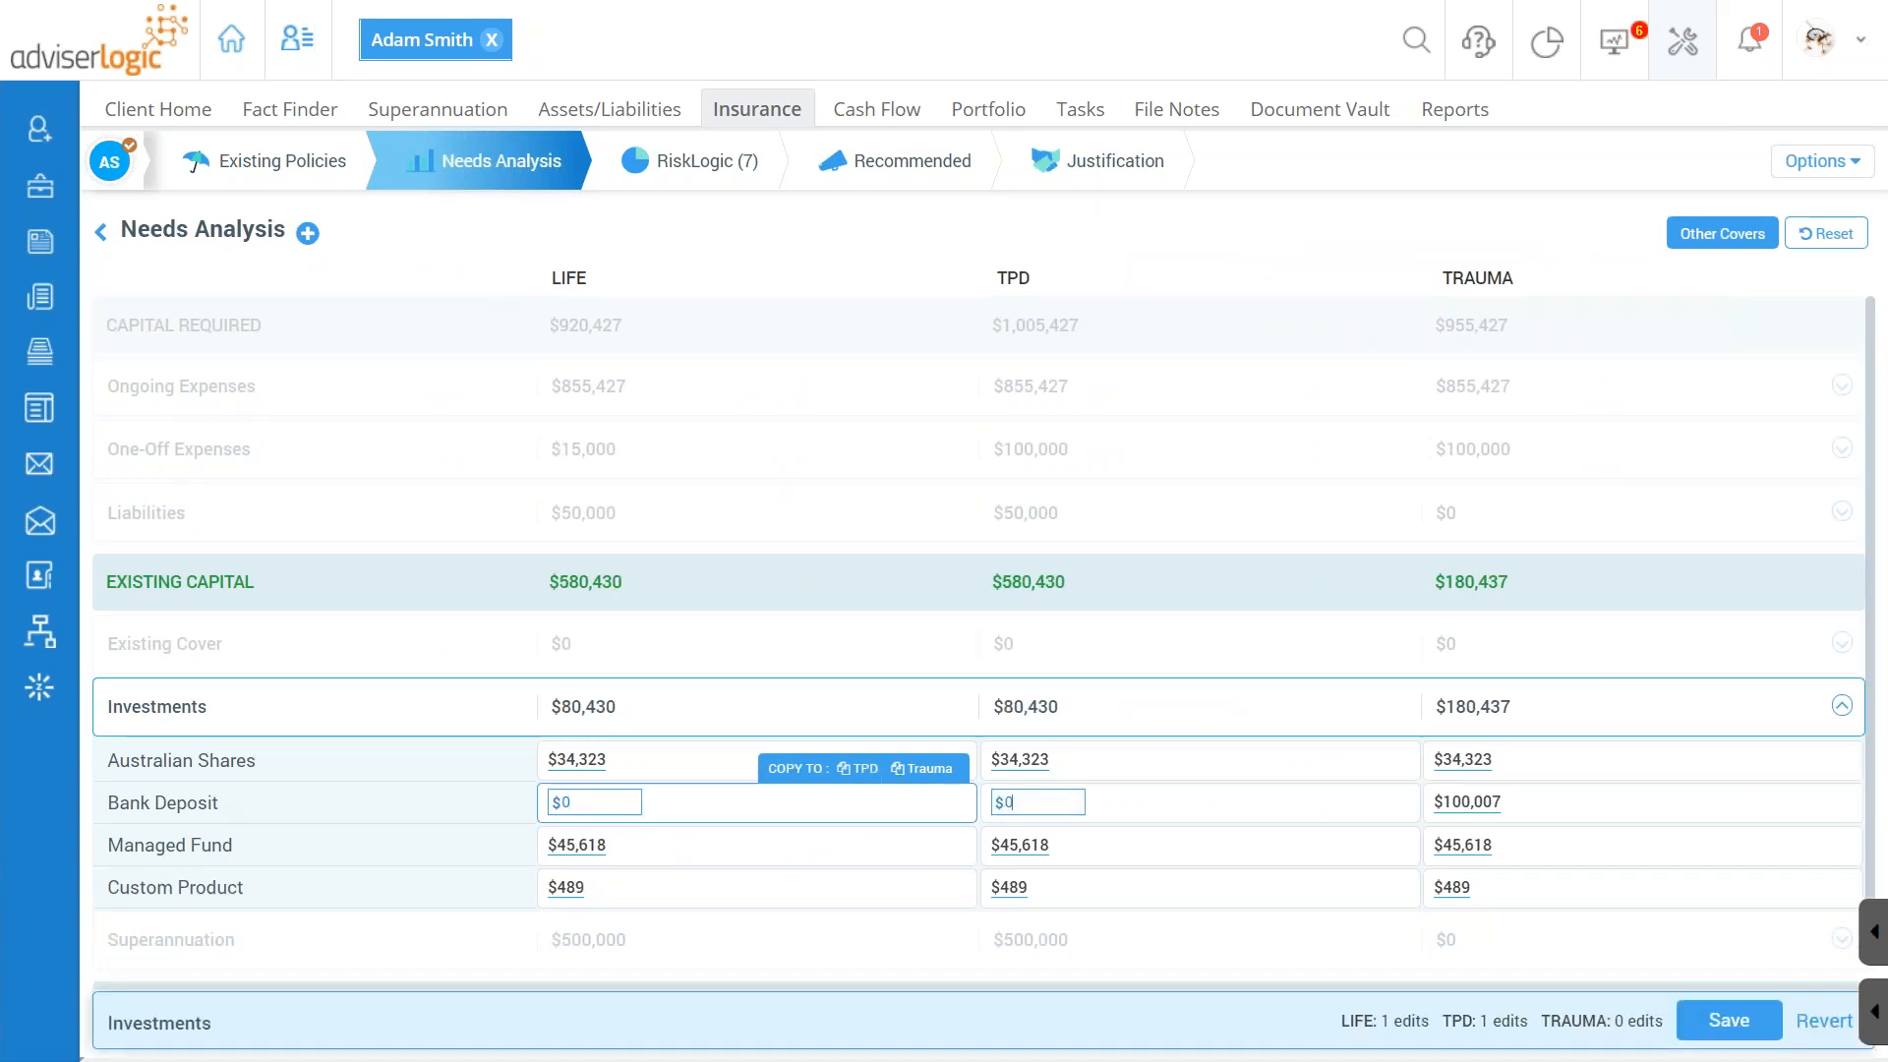
click(921, 768)
click(1716, 1022)
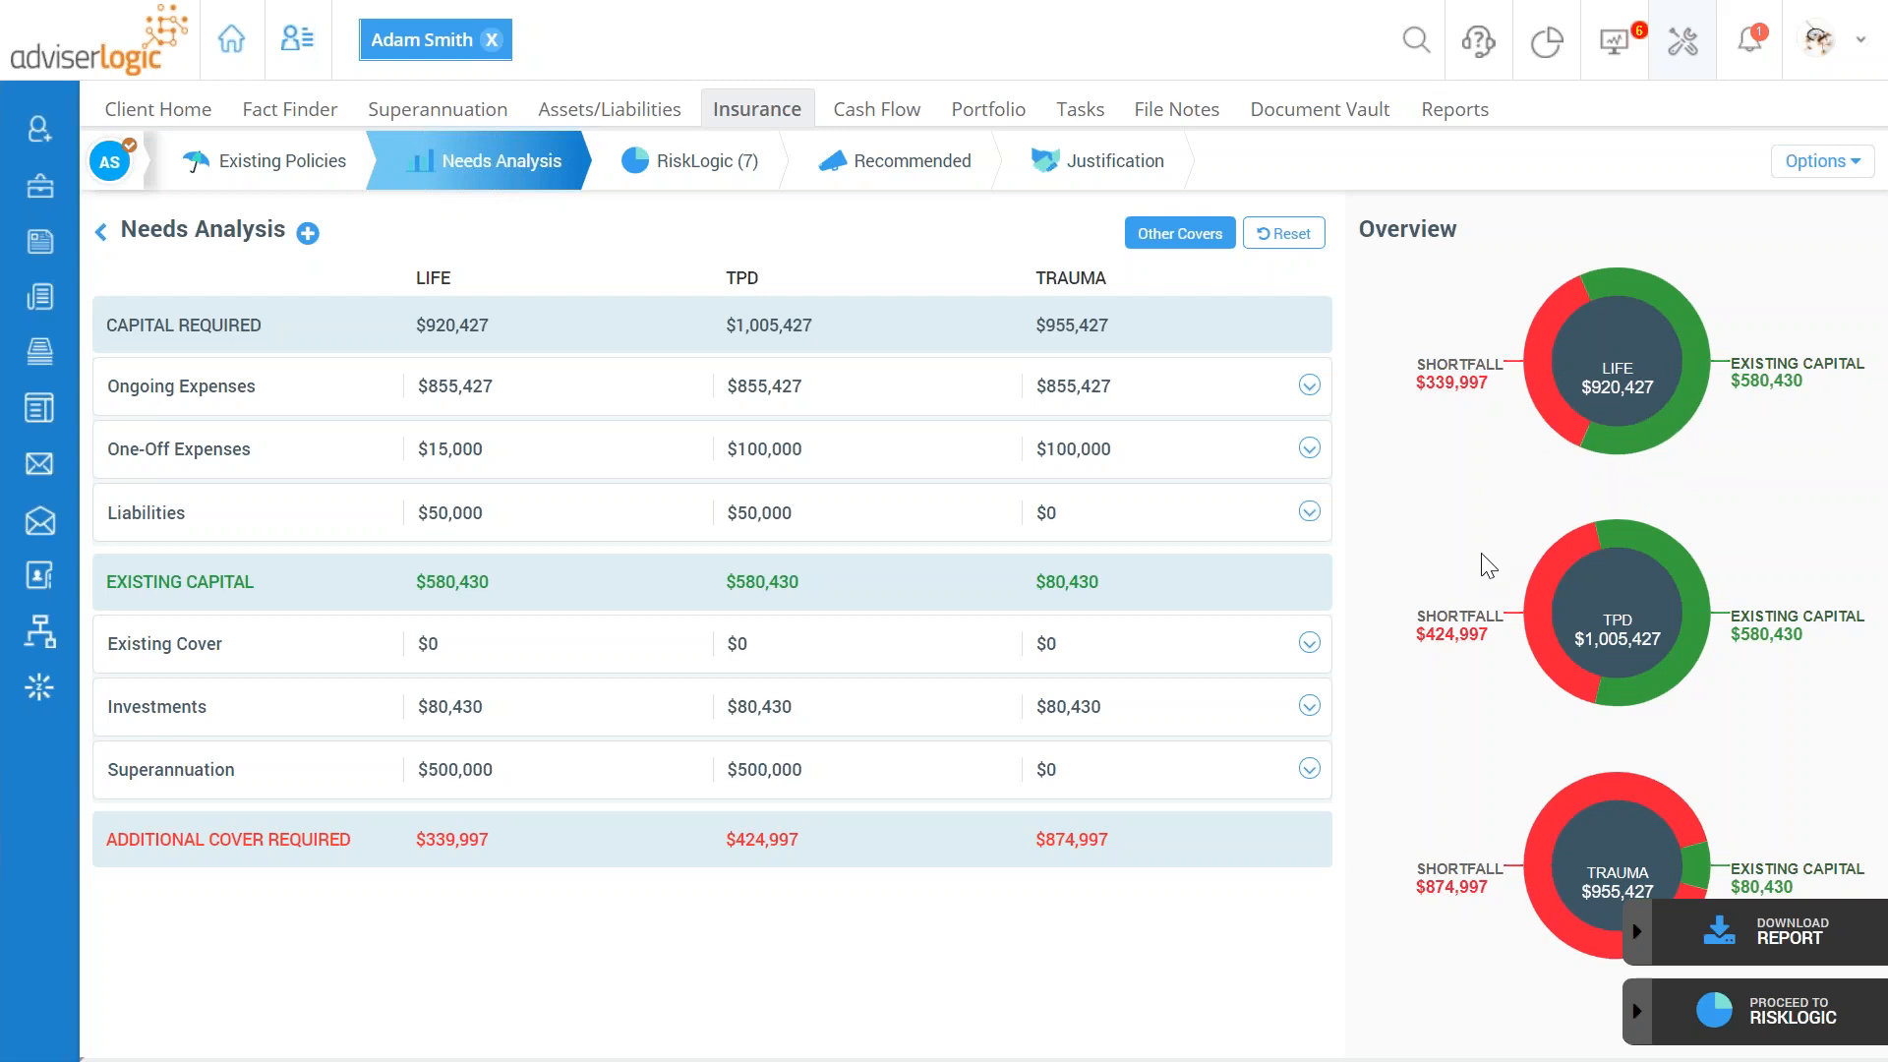
Step: In the other covers, set income protection to 5000 required per month, a 30-day waiting period and a benefit period to age 65
click(1635, 299)
click(1183, 238)
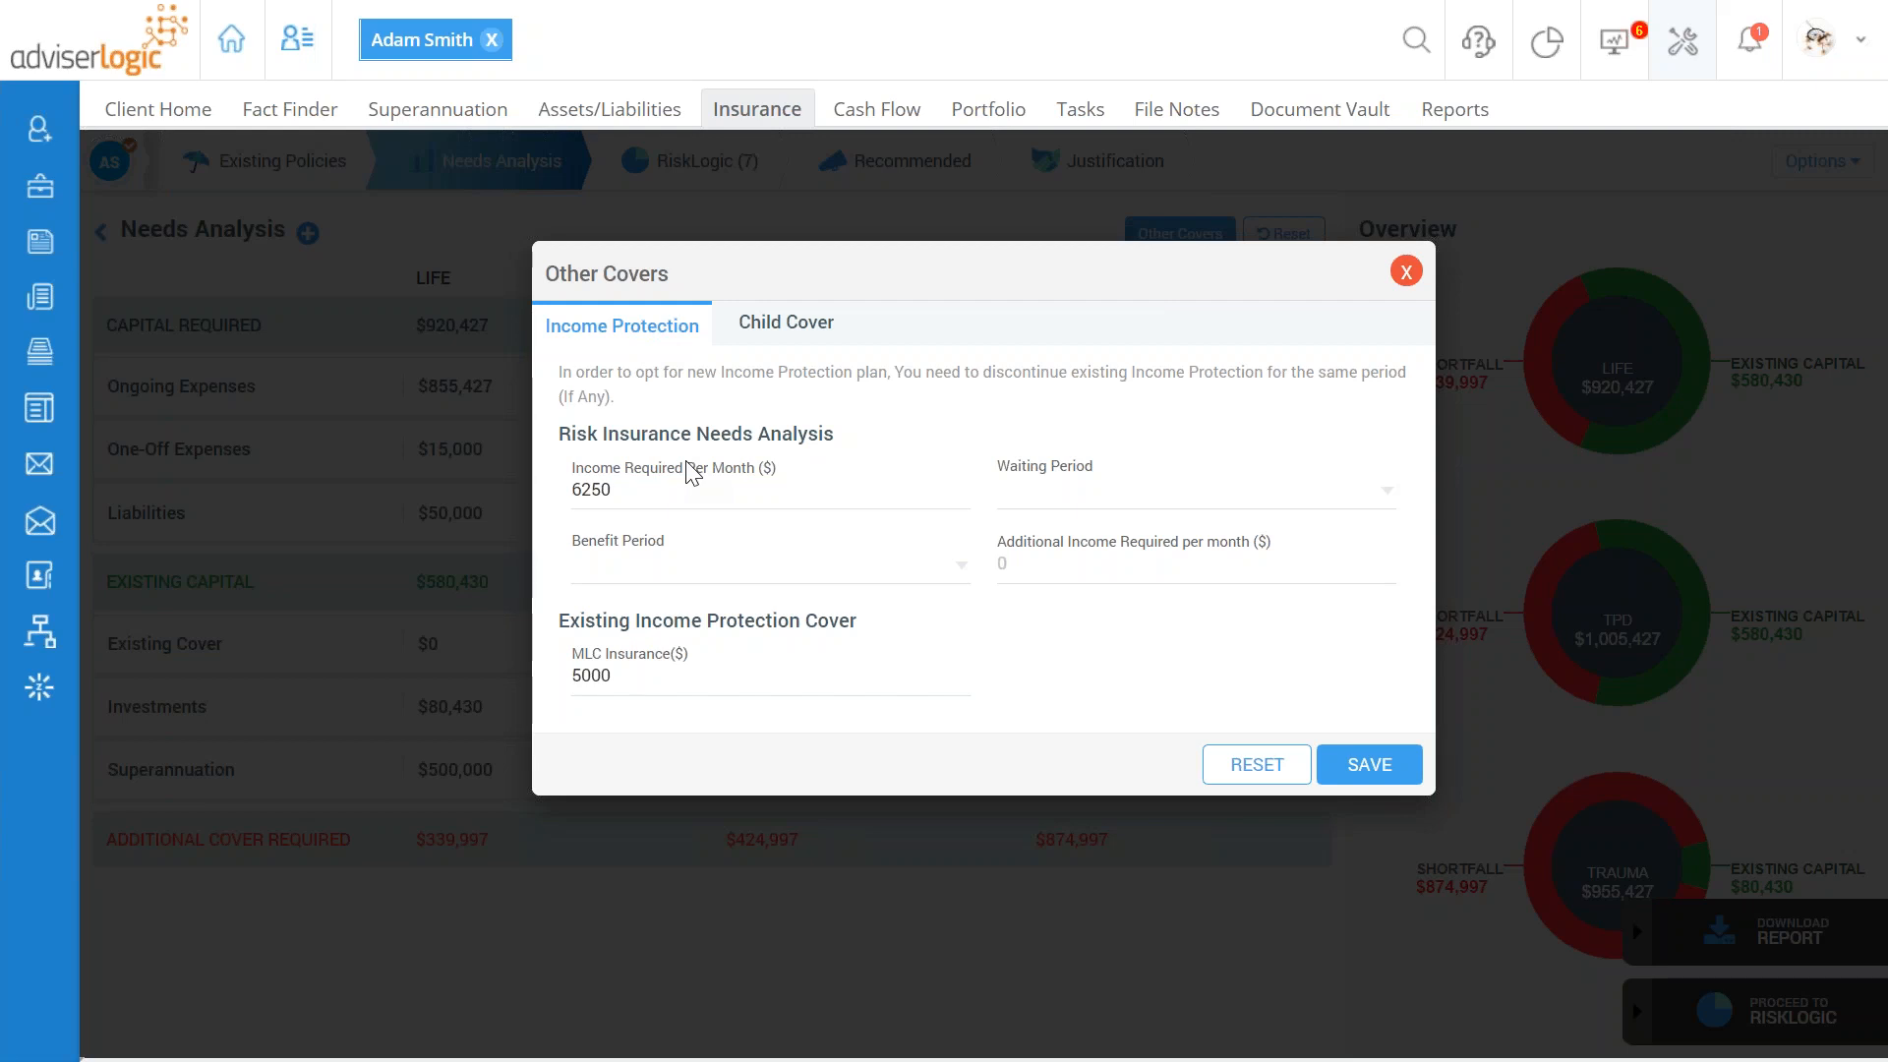
drag(630, 490, 561, 499)
click(1077, 497)
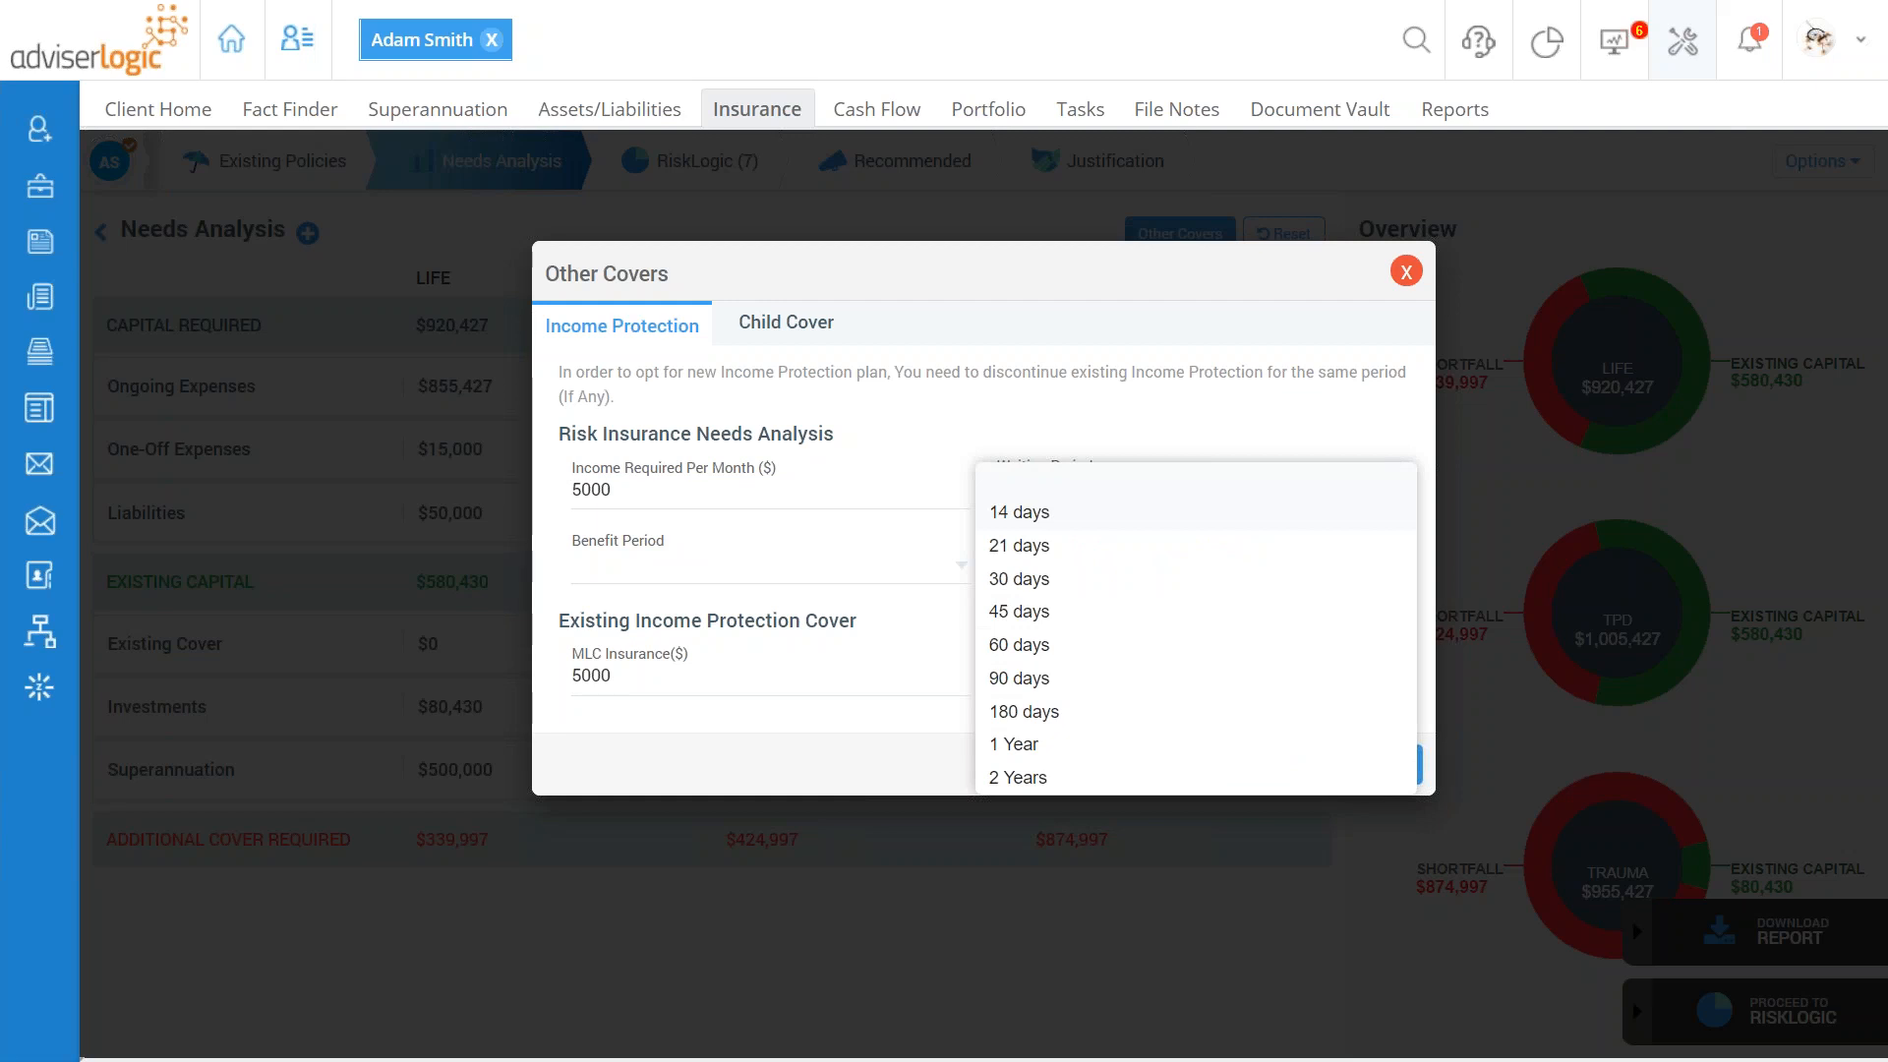
click(1039, 584)
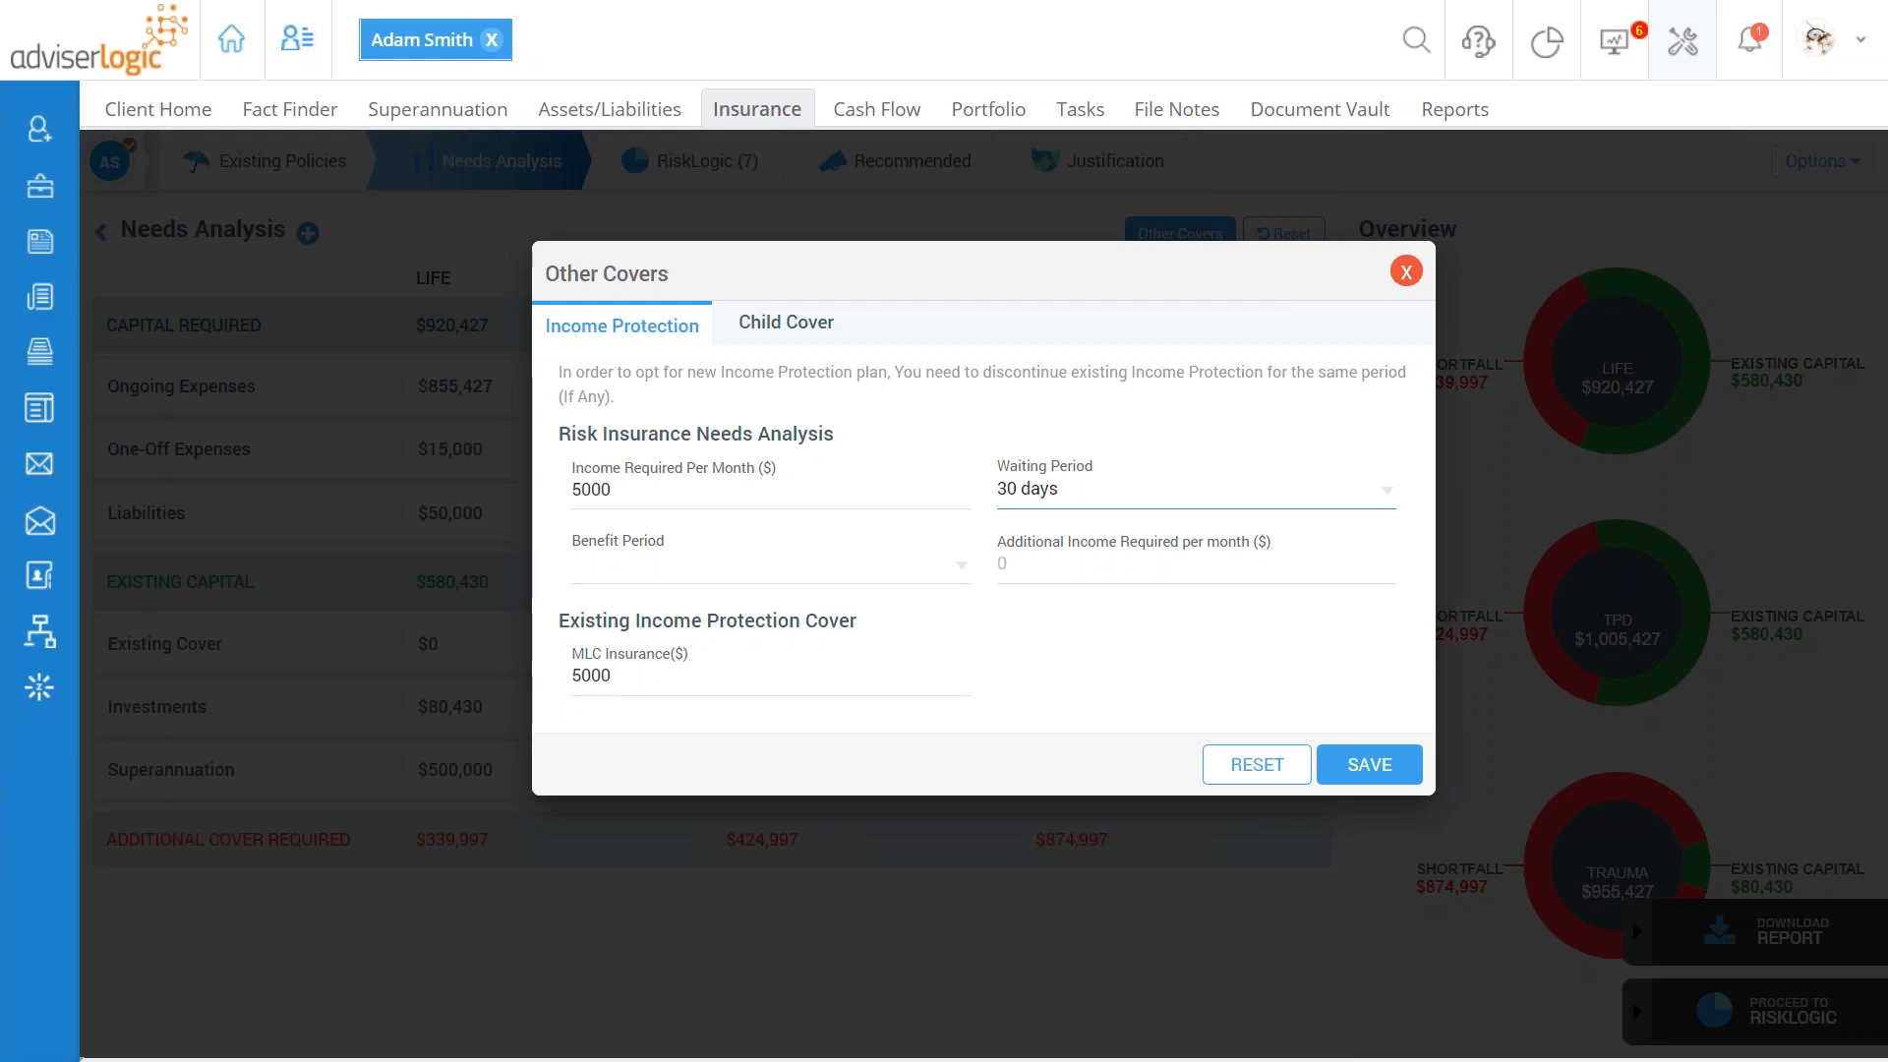
click(689, 568)
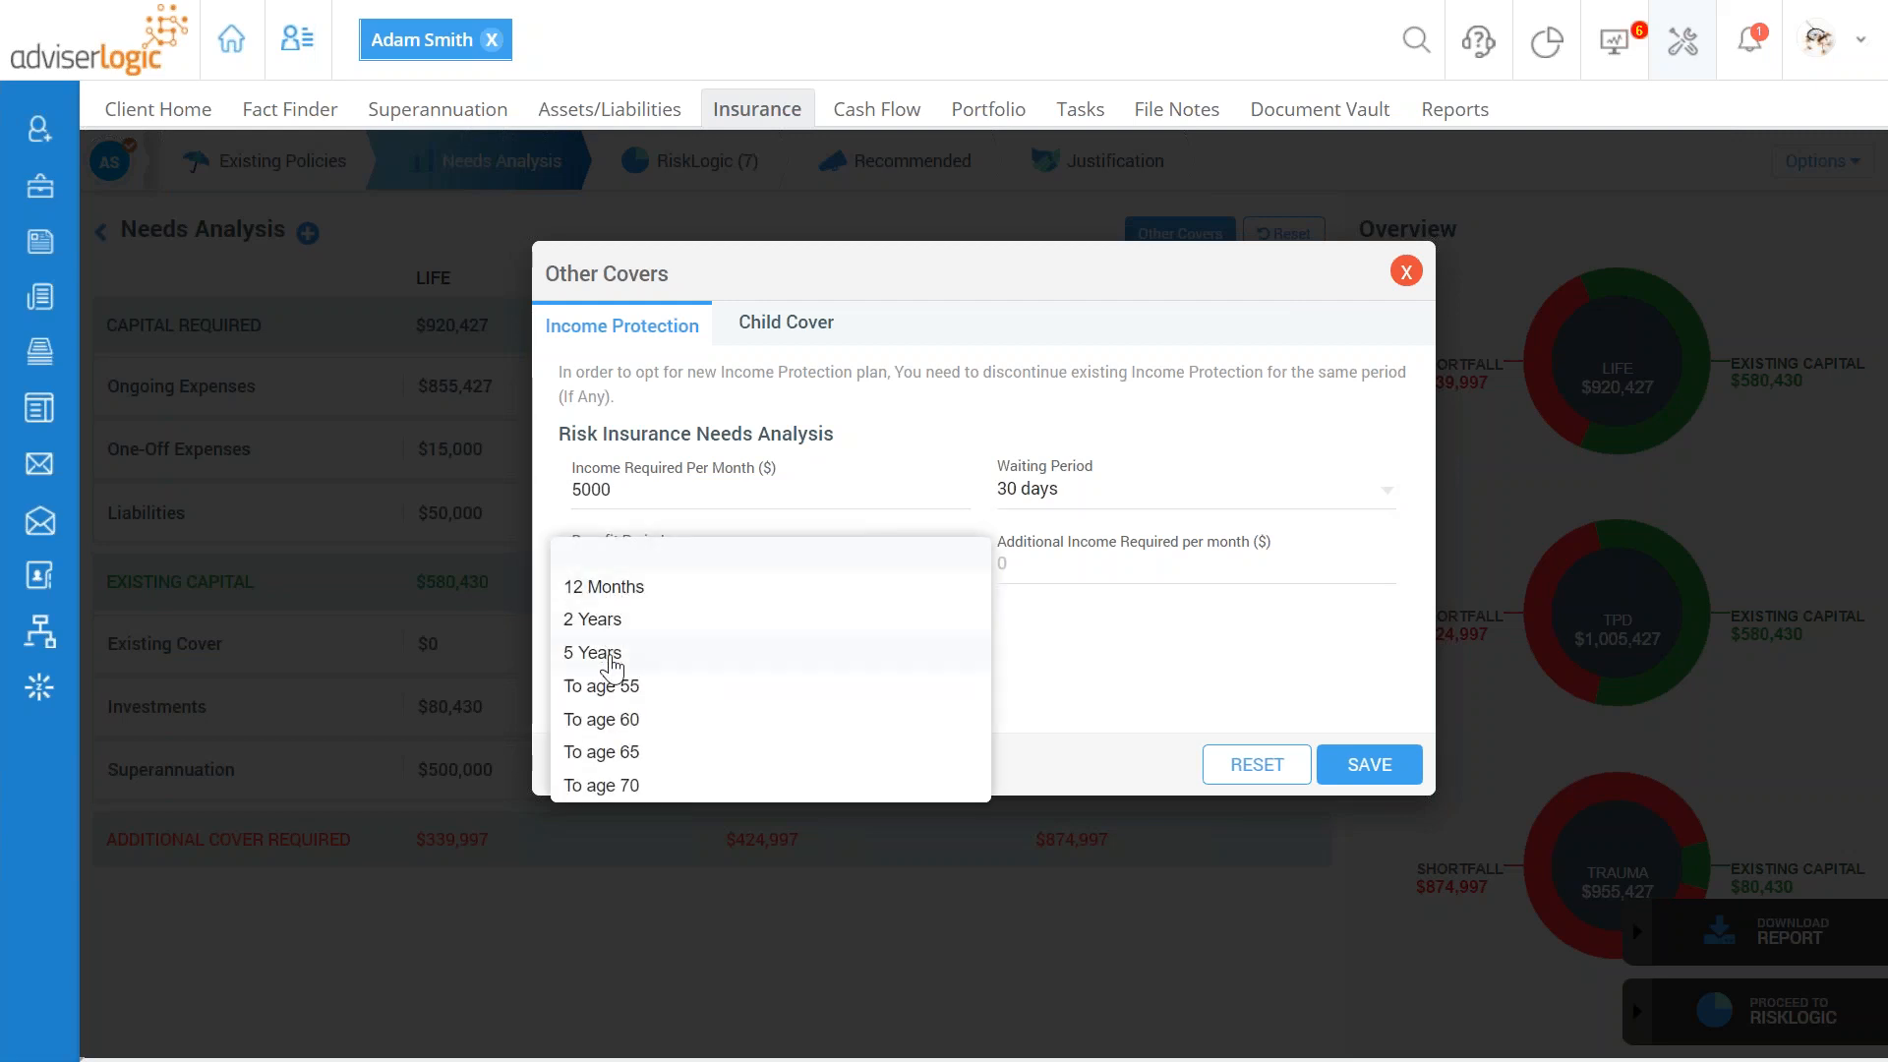
click(618, 751)
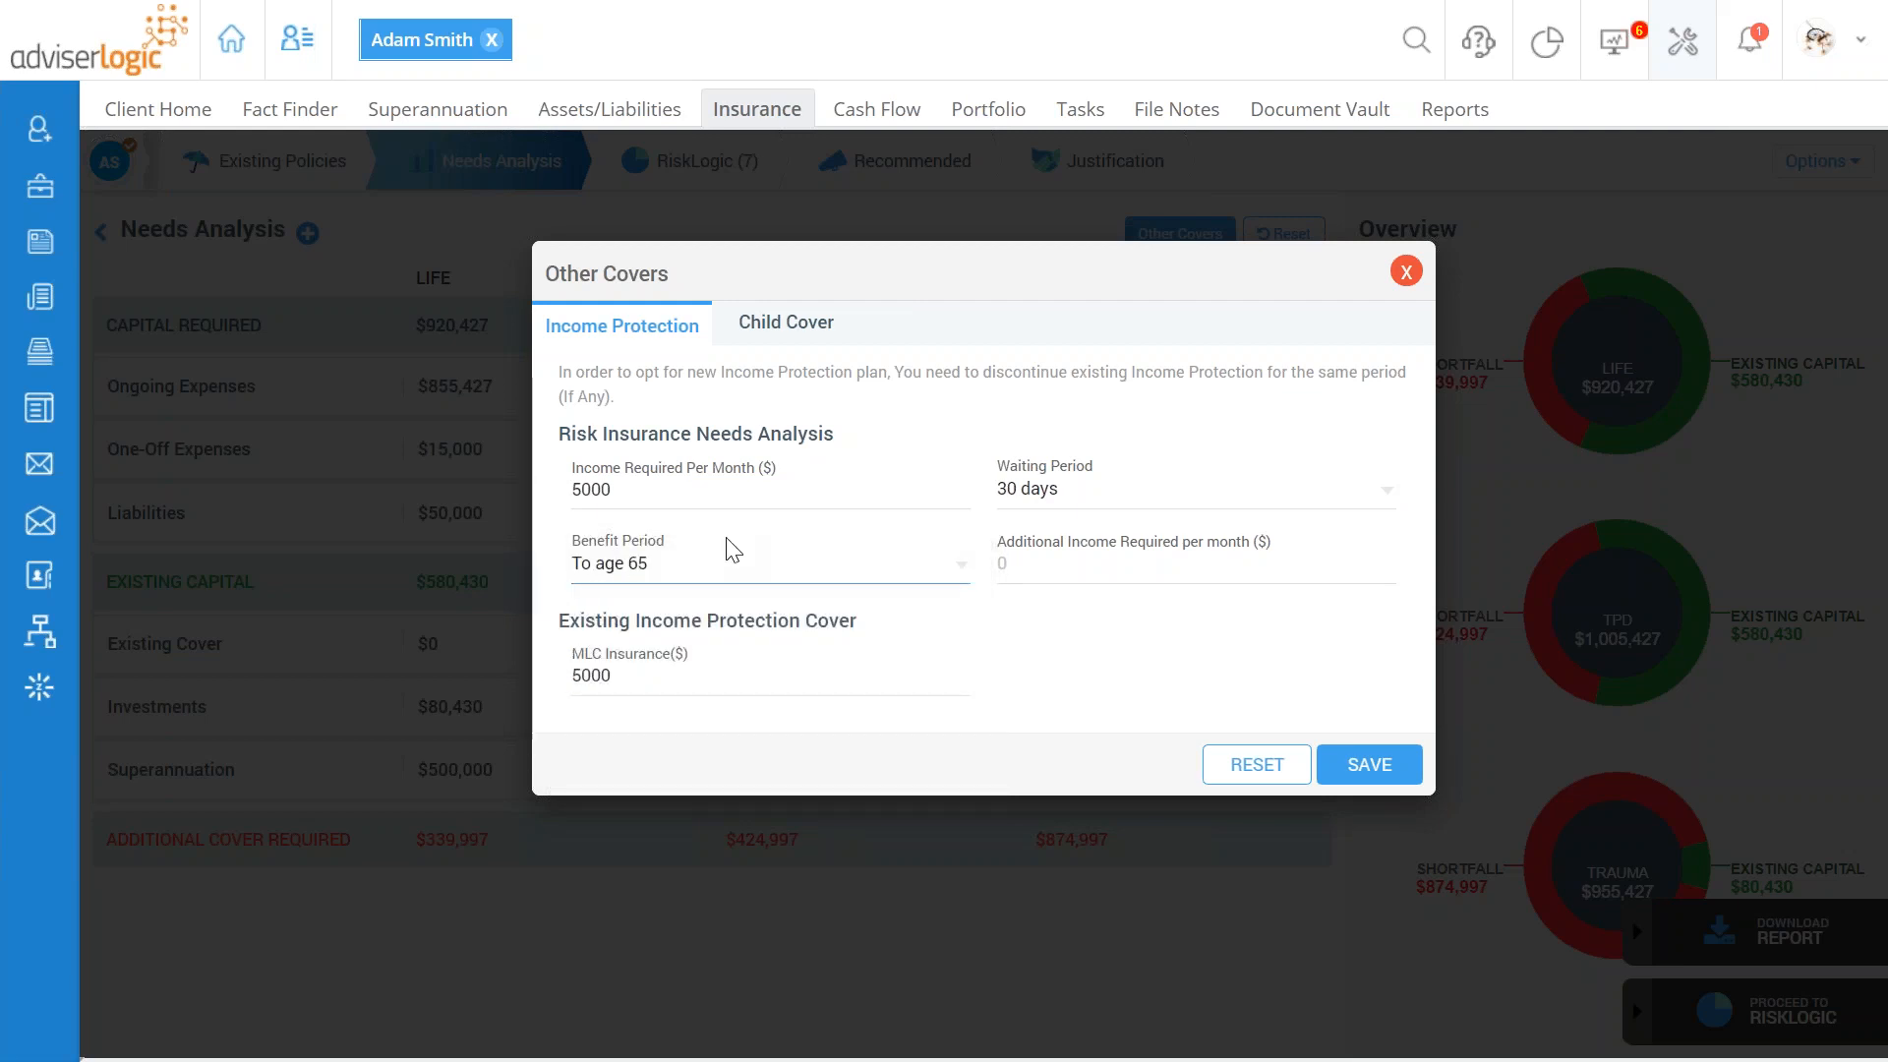
Step: Set the existing MLC income protection cover to 0 and save the other covers
drag(624, 679, 567, 687)
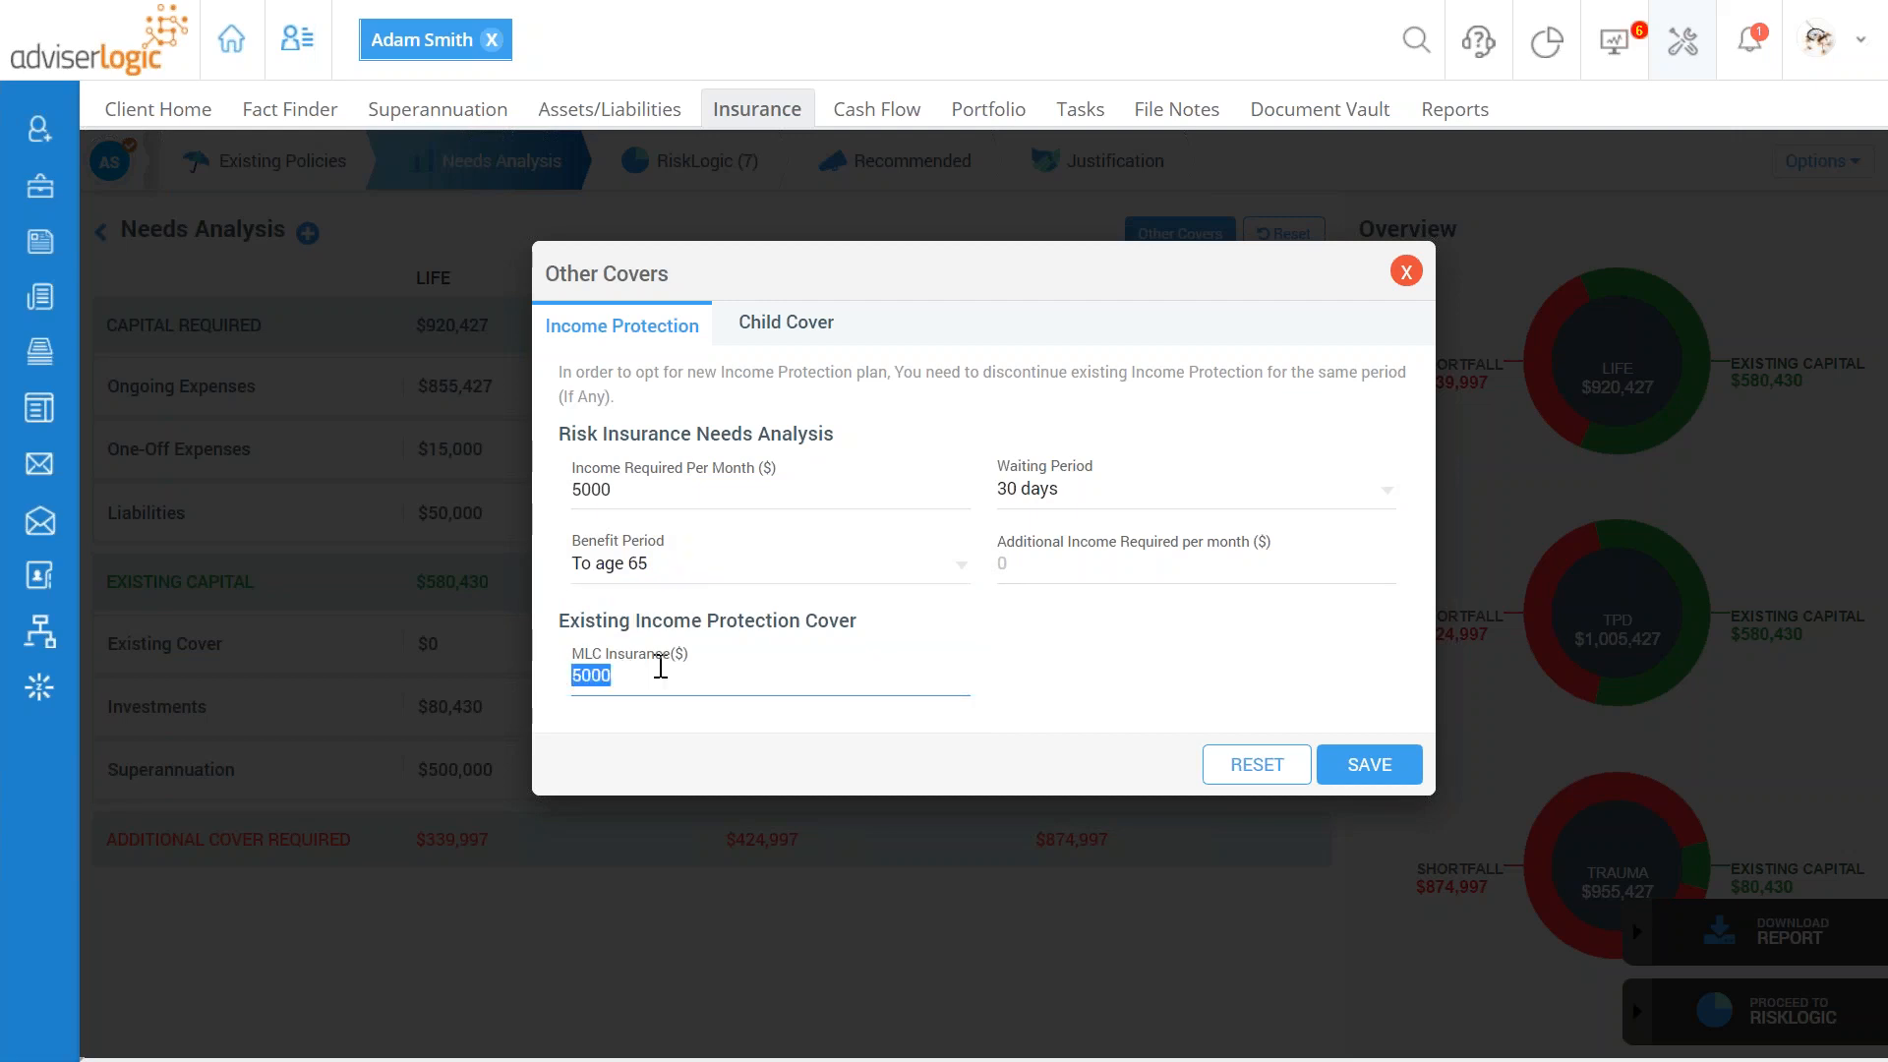
text(0)
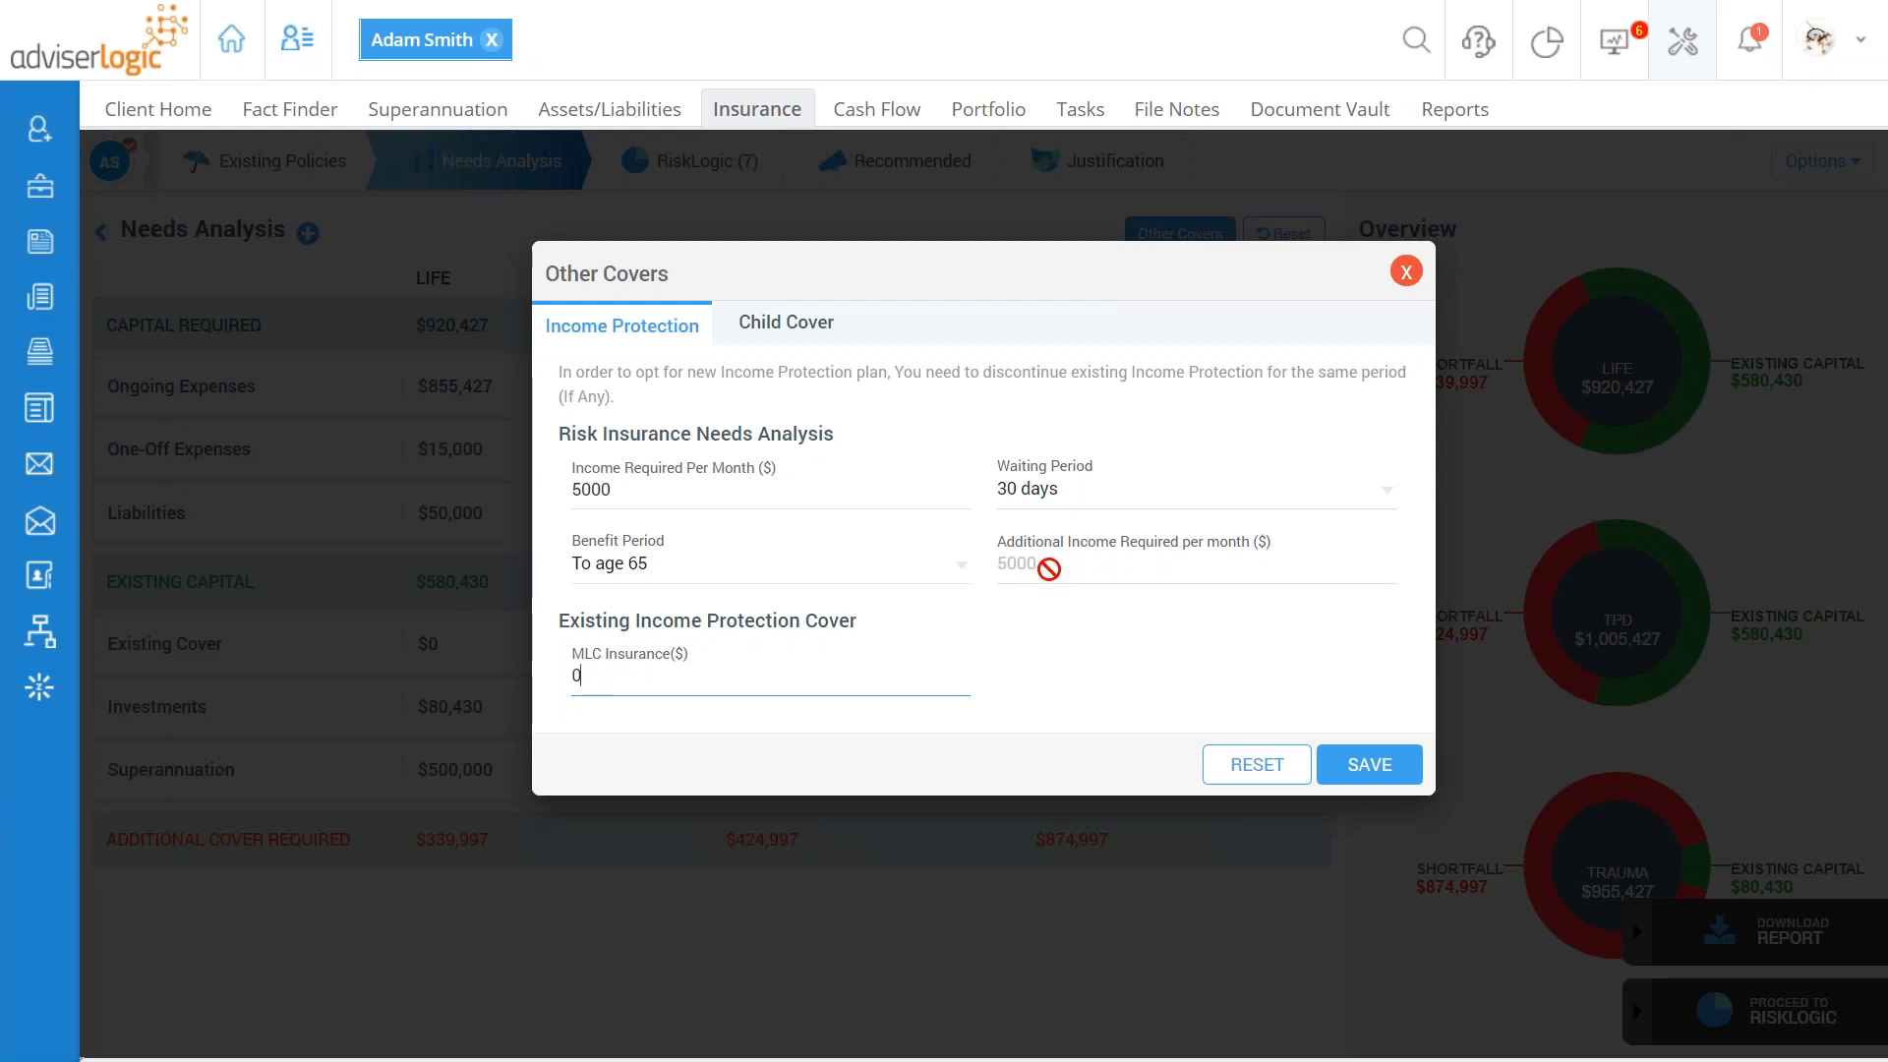
click(1361, 757)
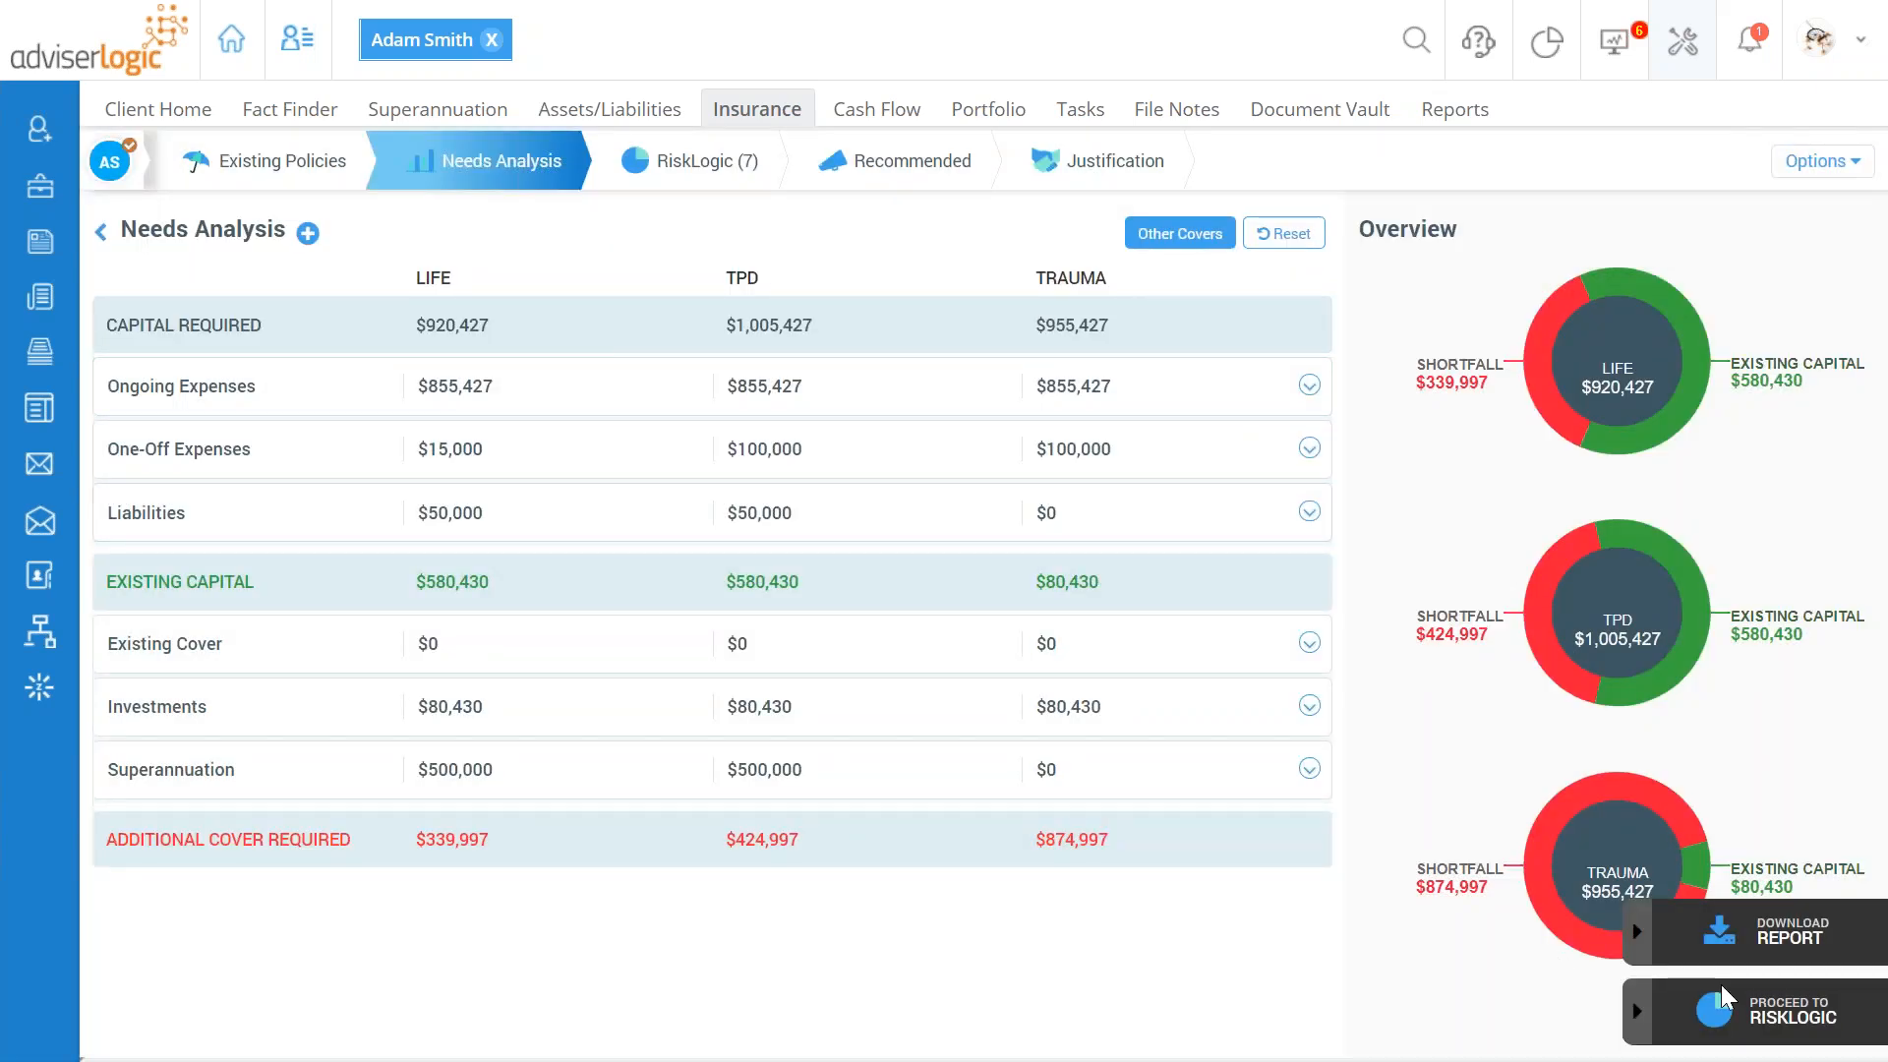
Step: Proceed to the RiskLogic insurance quotes and open the policy details for editing
click(1798, 1024)
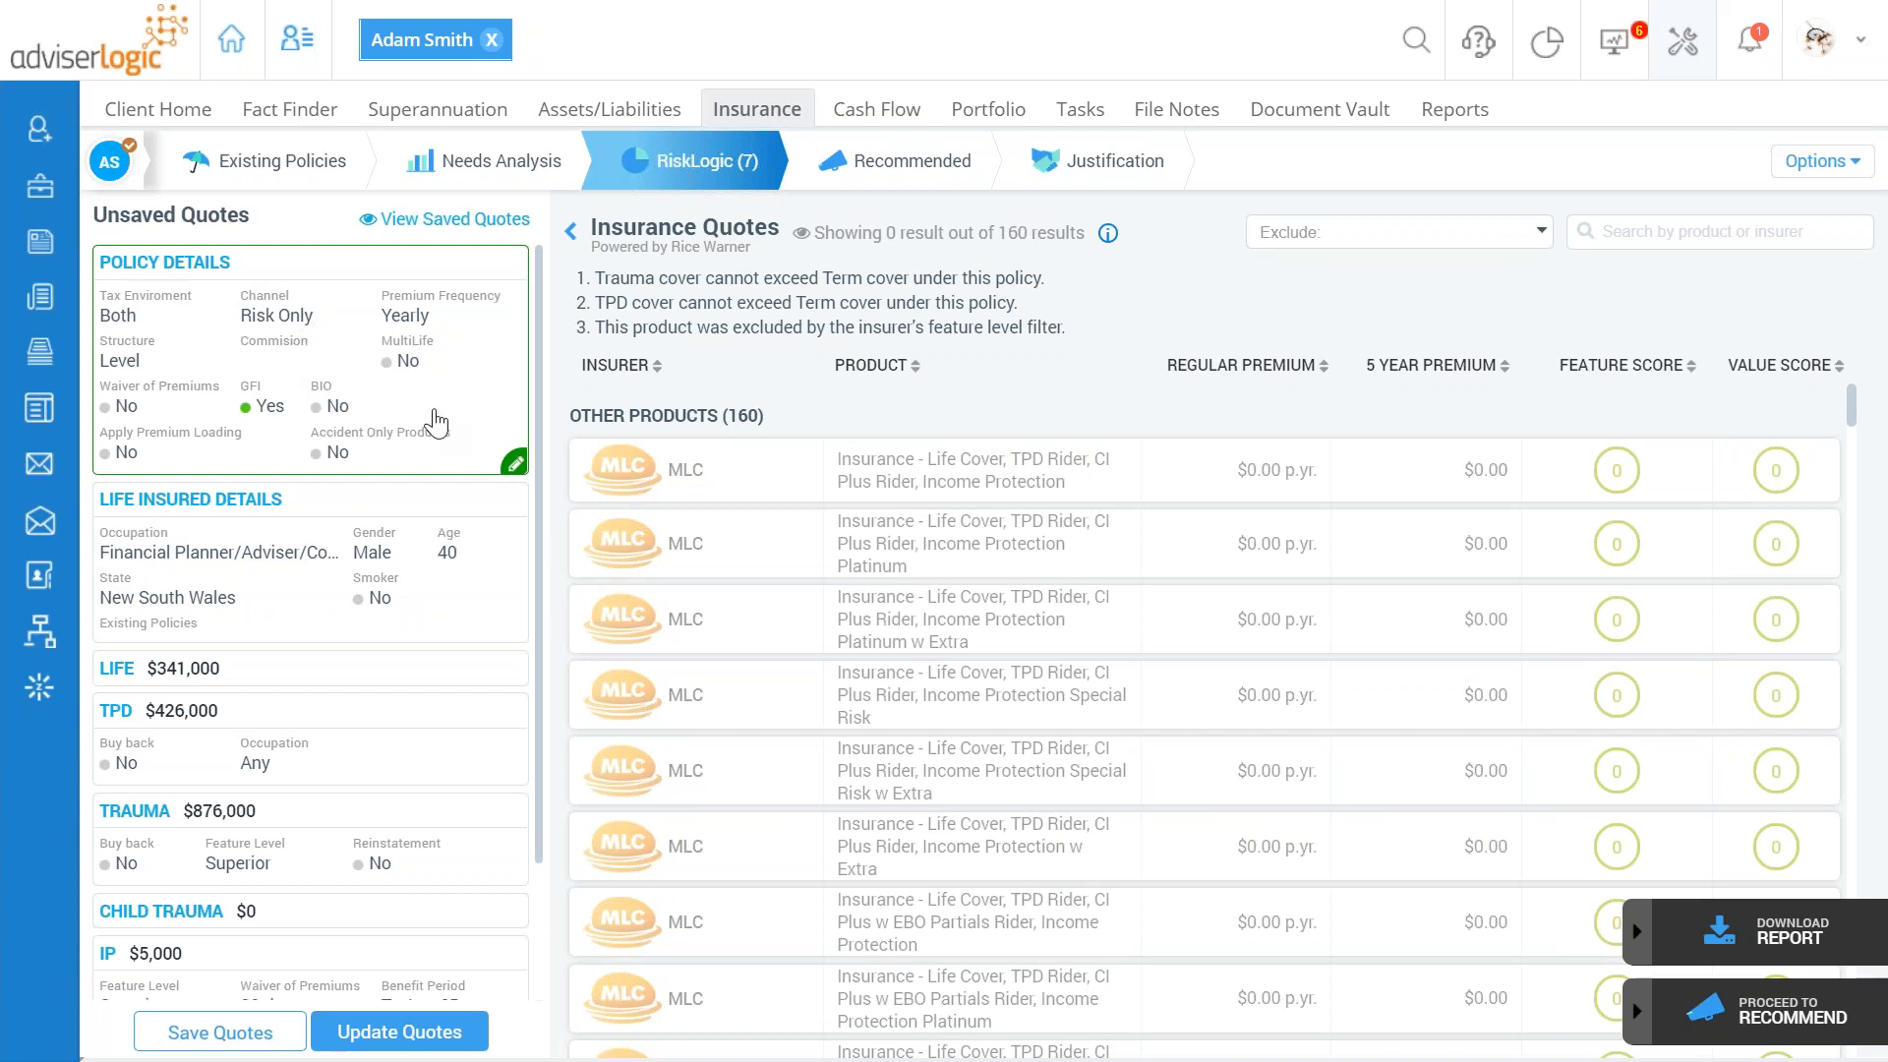
click(516, 468)
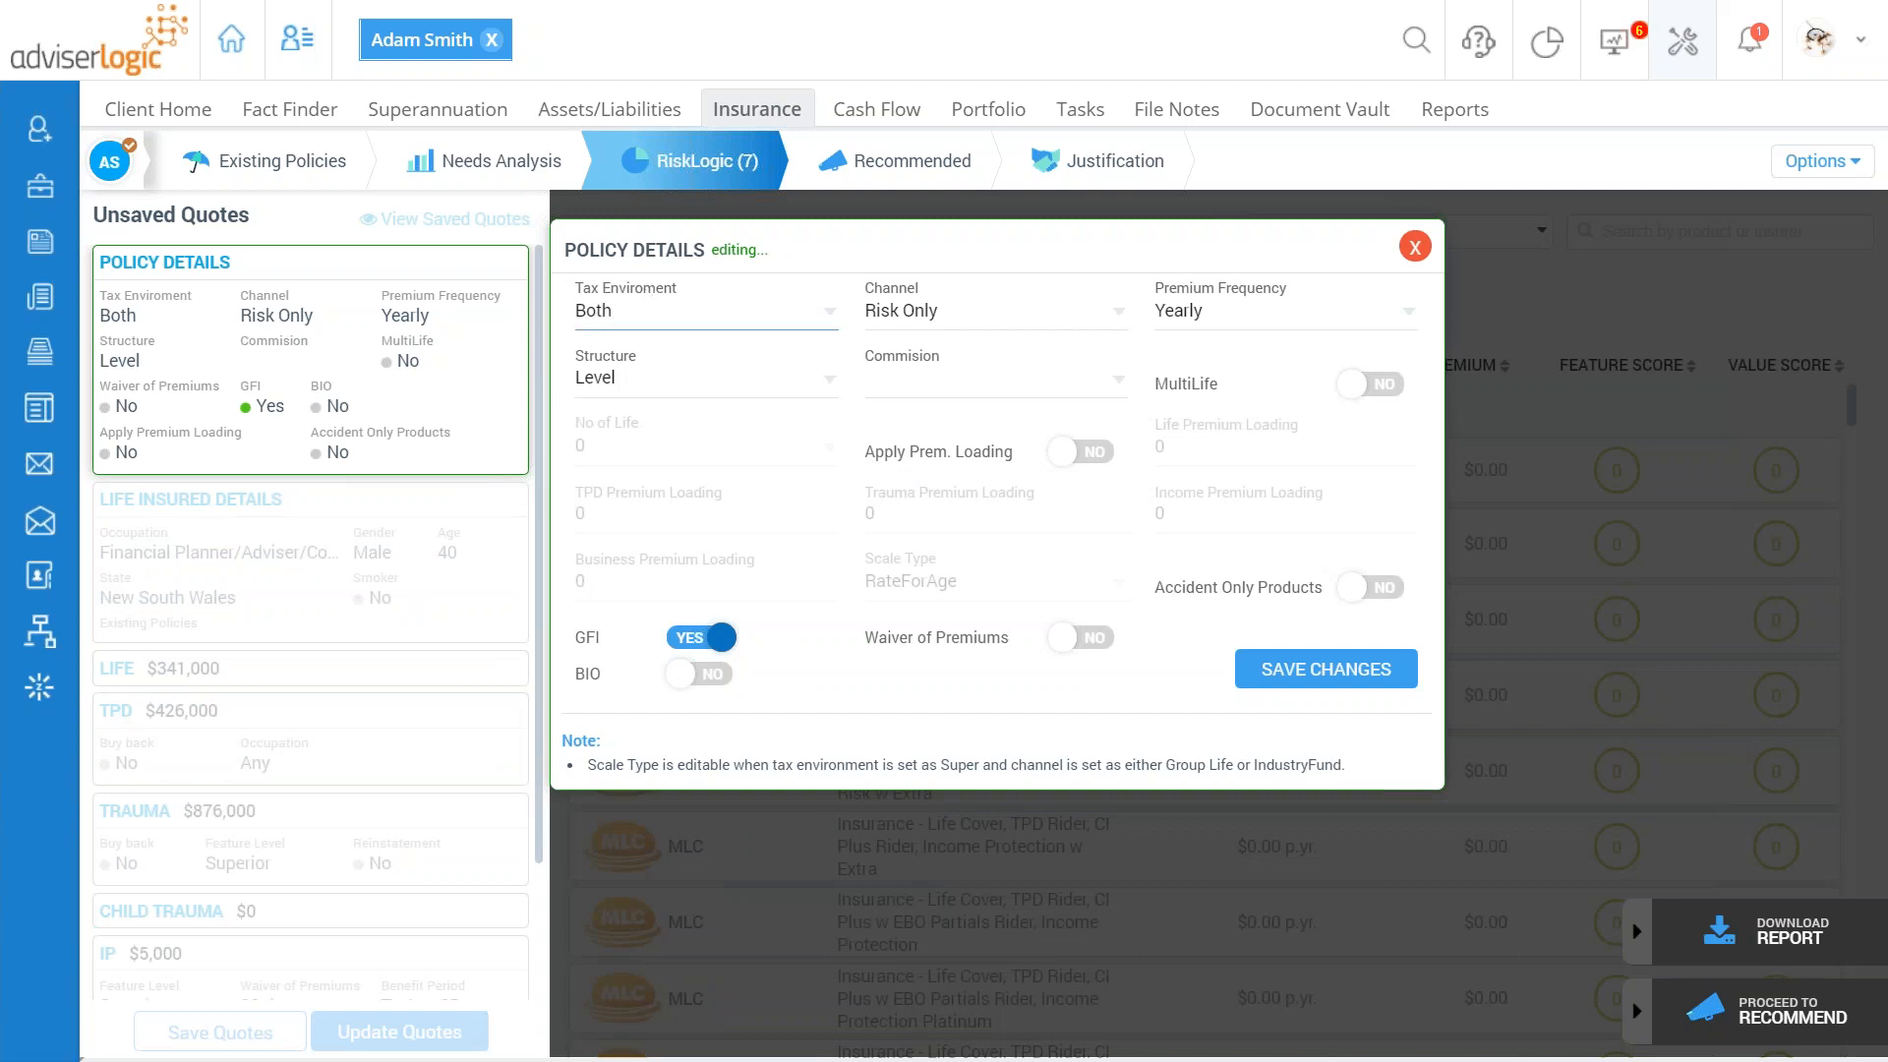
click(645, 317)
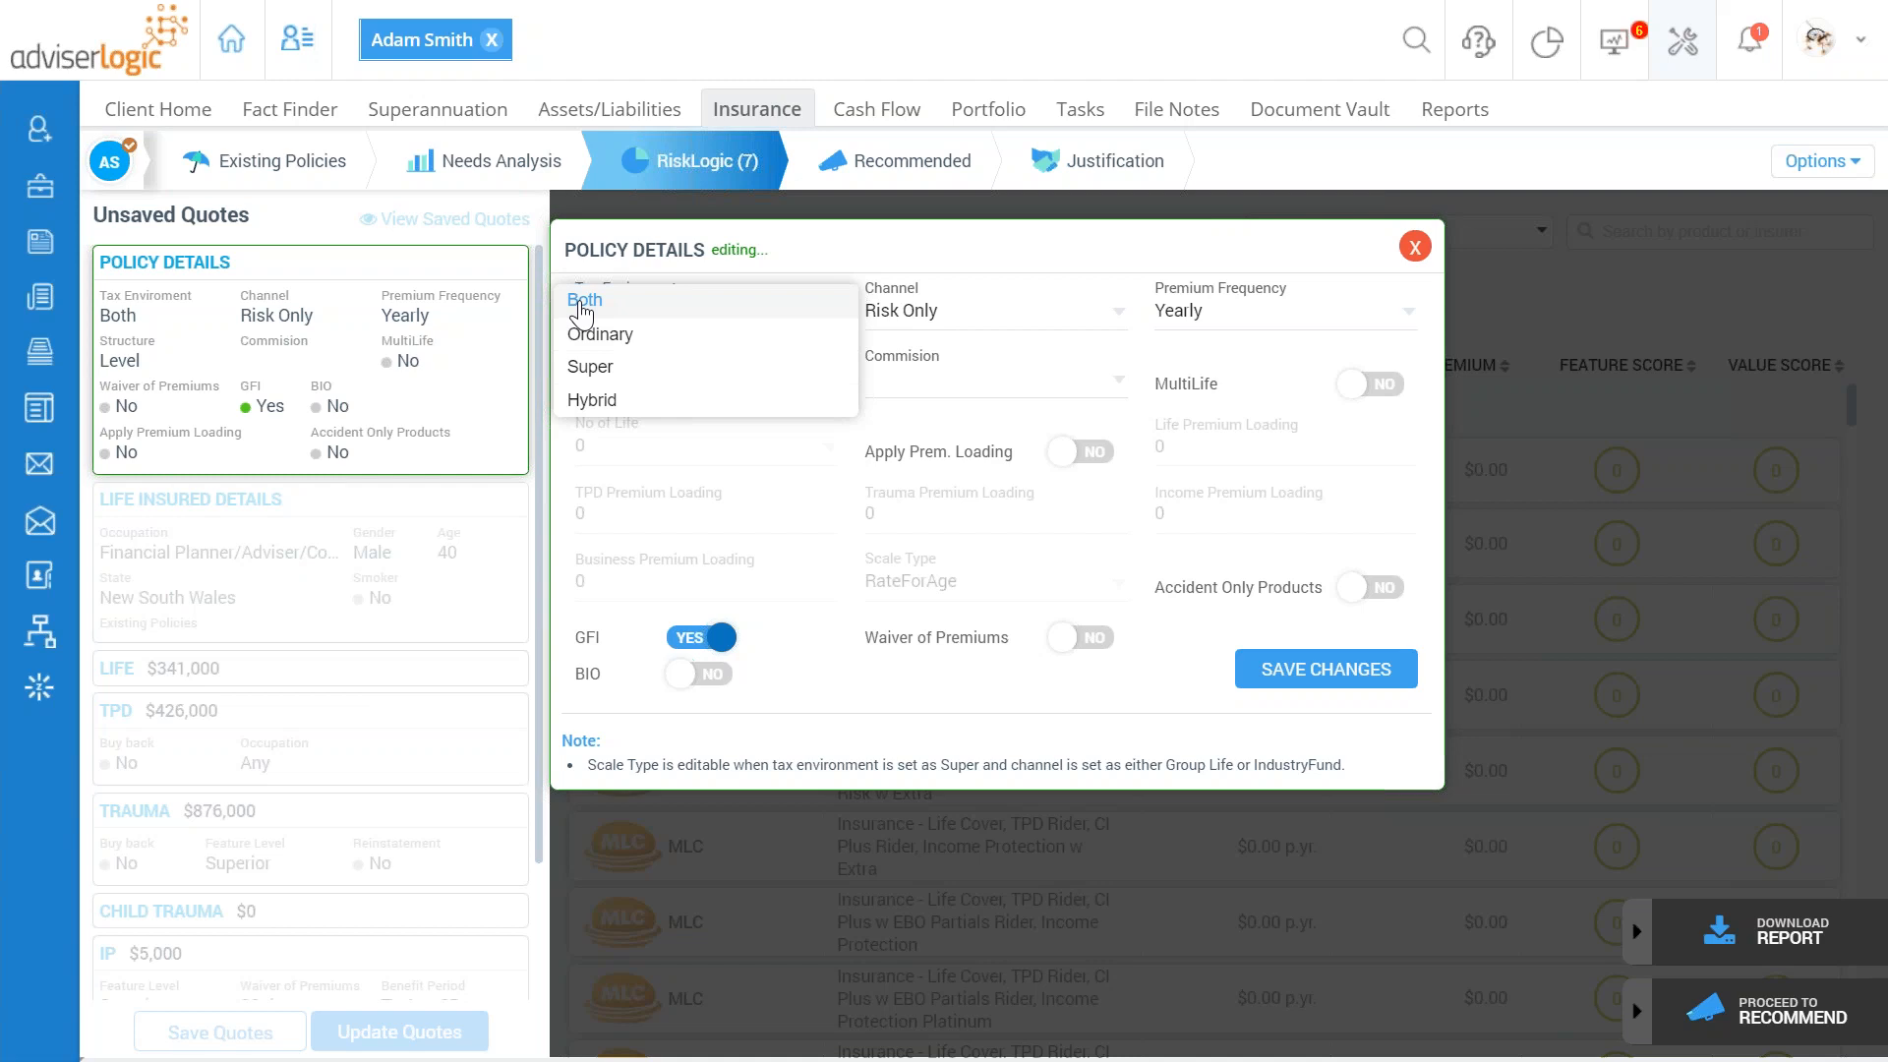
click(610, 403)
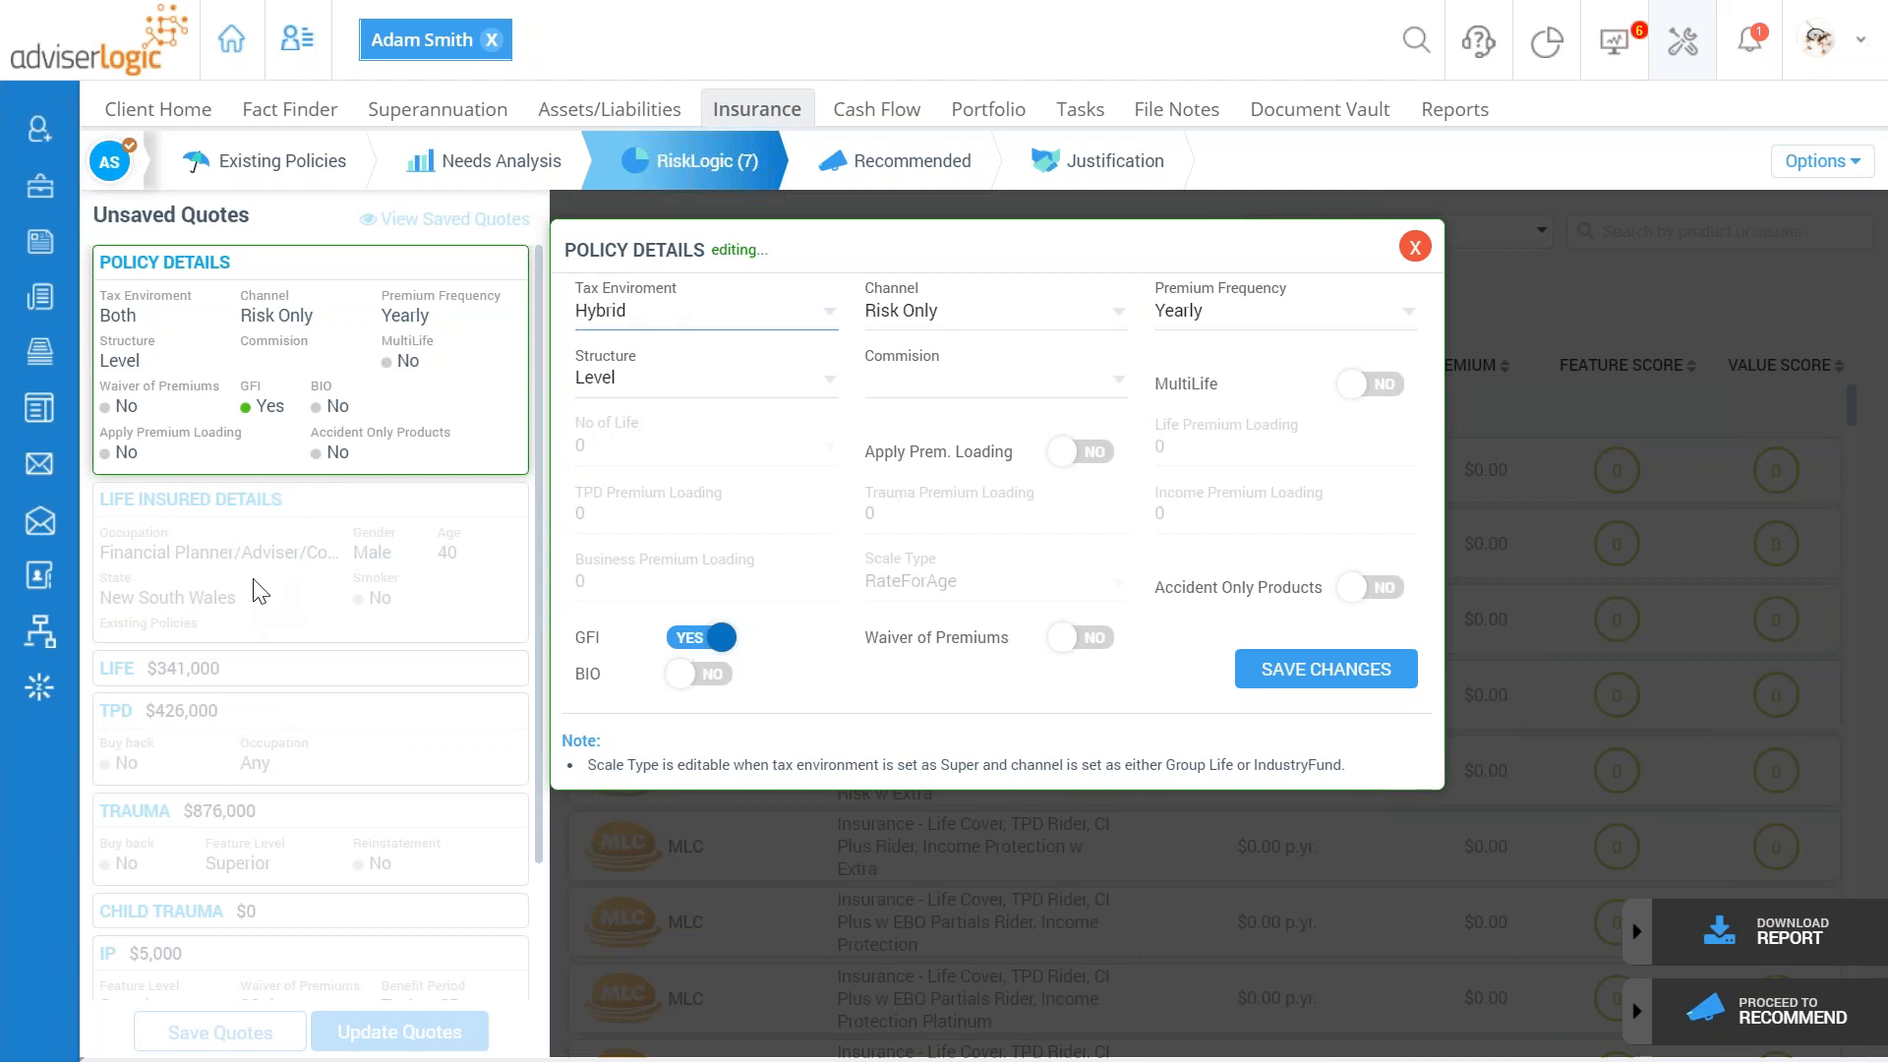
click(791, 319)
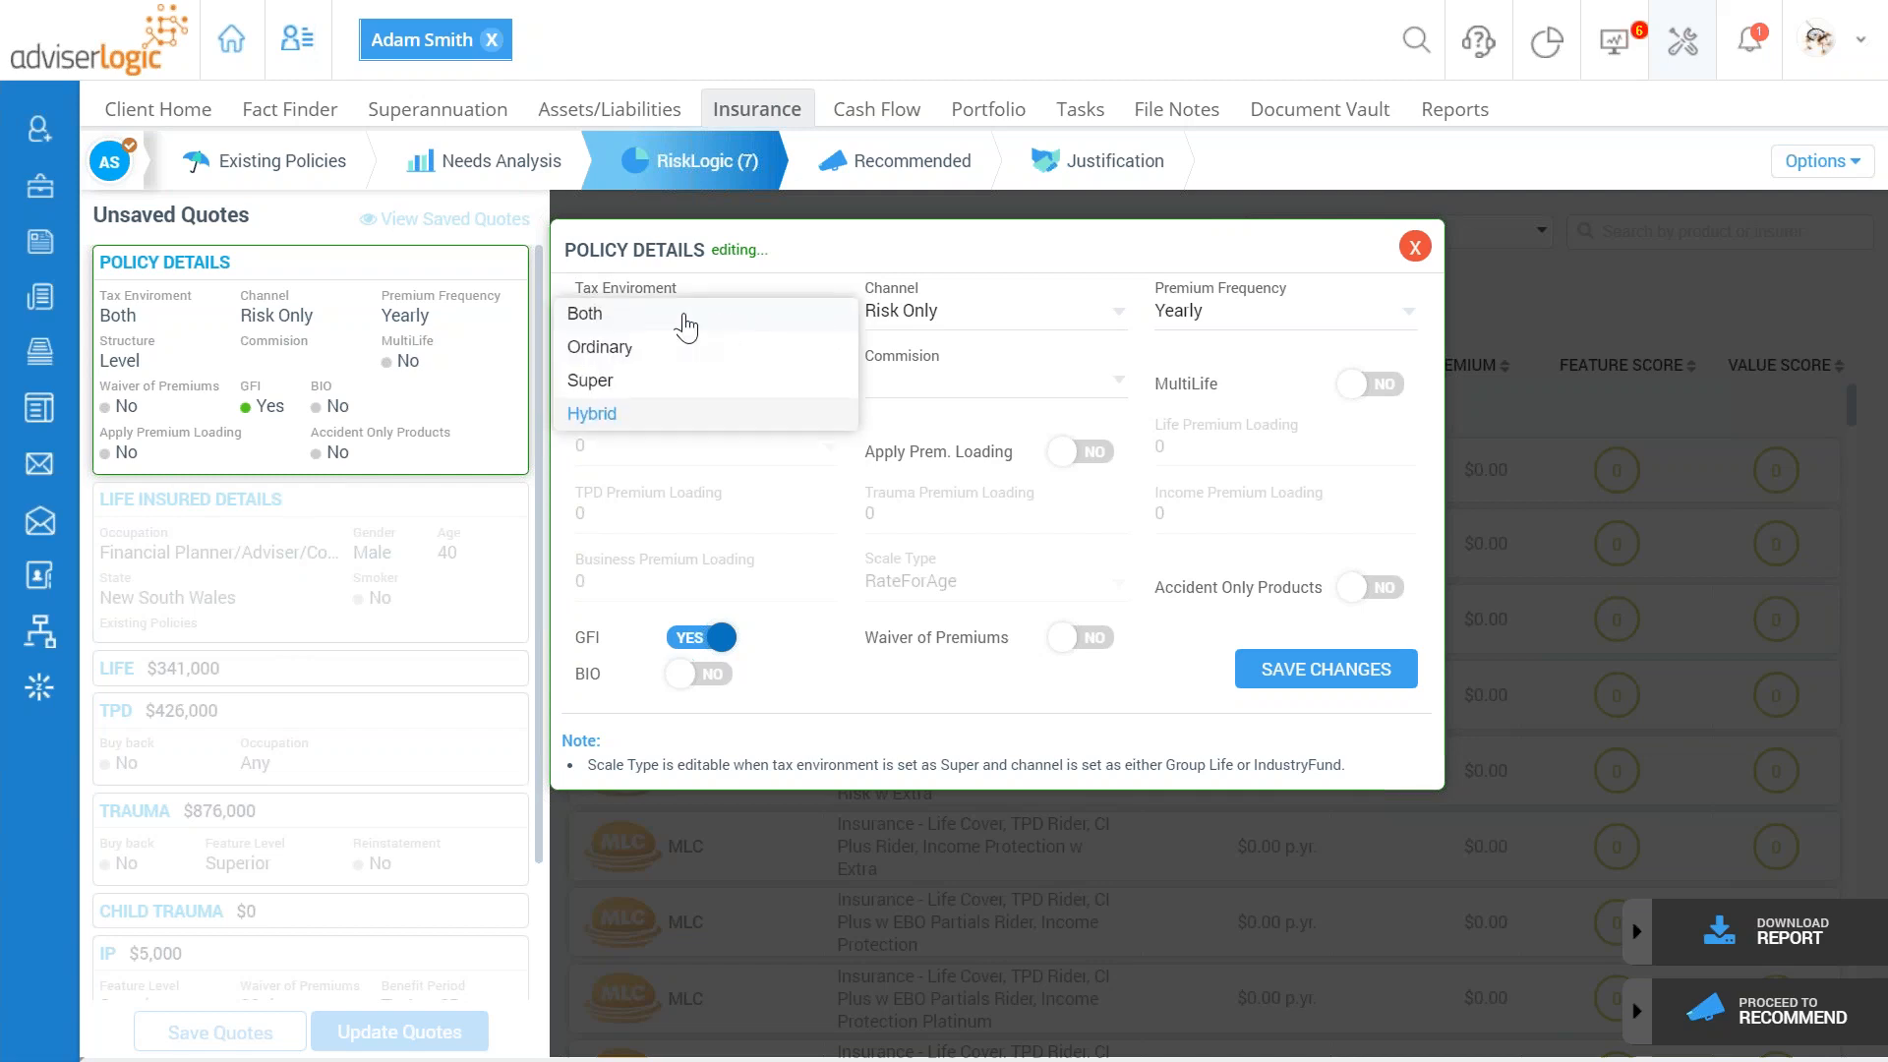
click(611, 317)
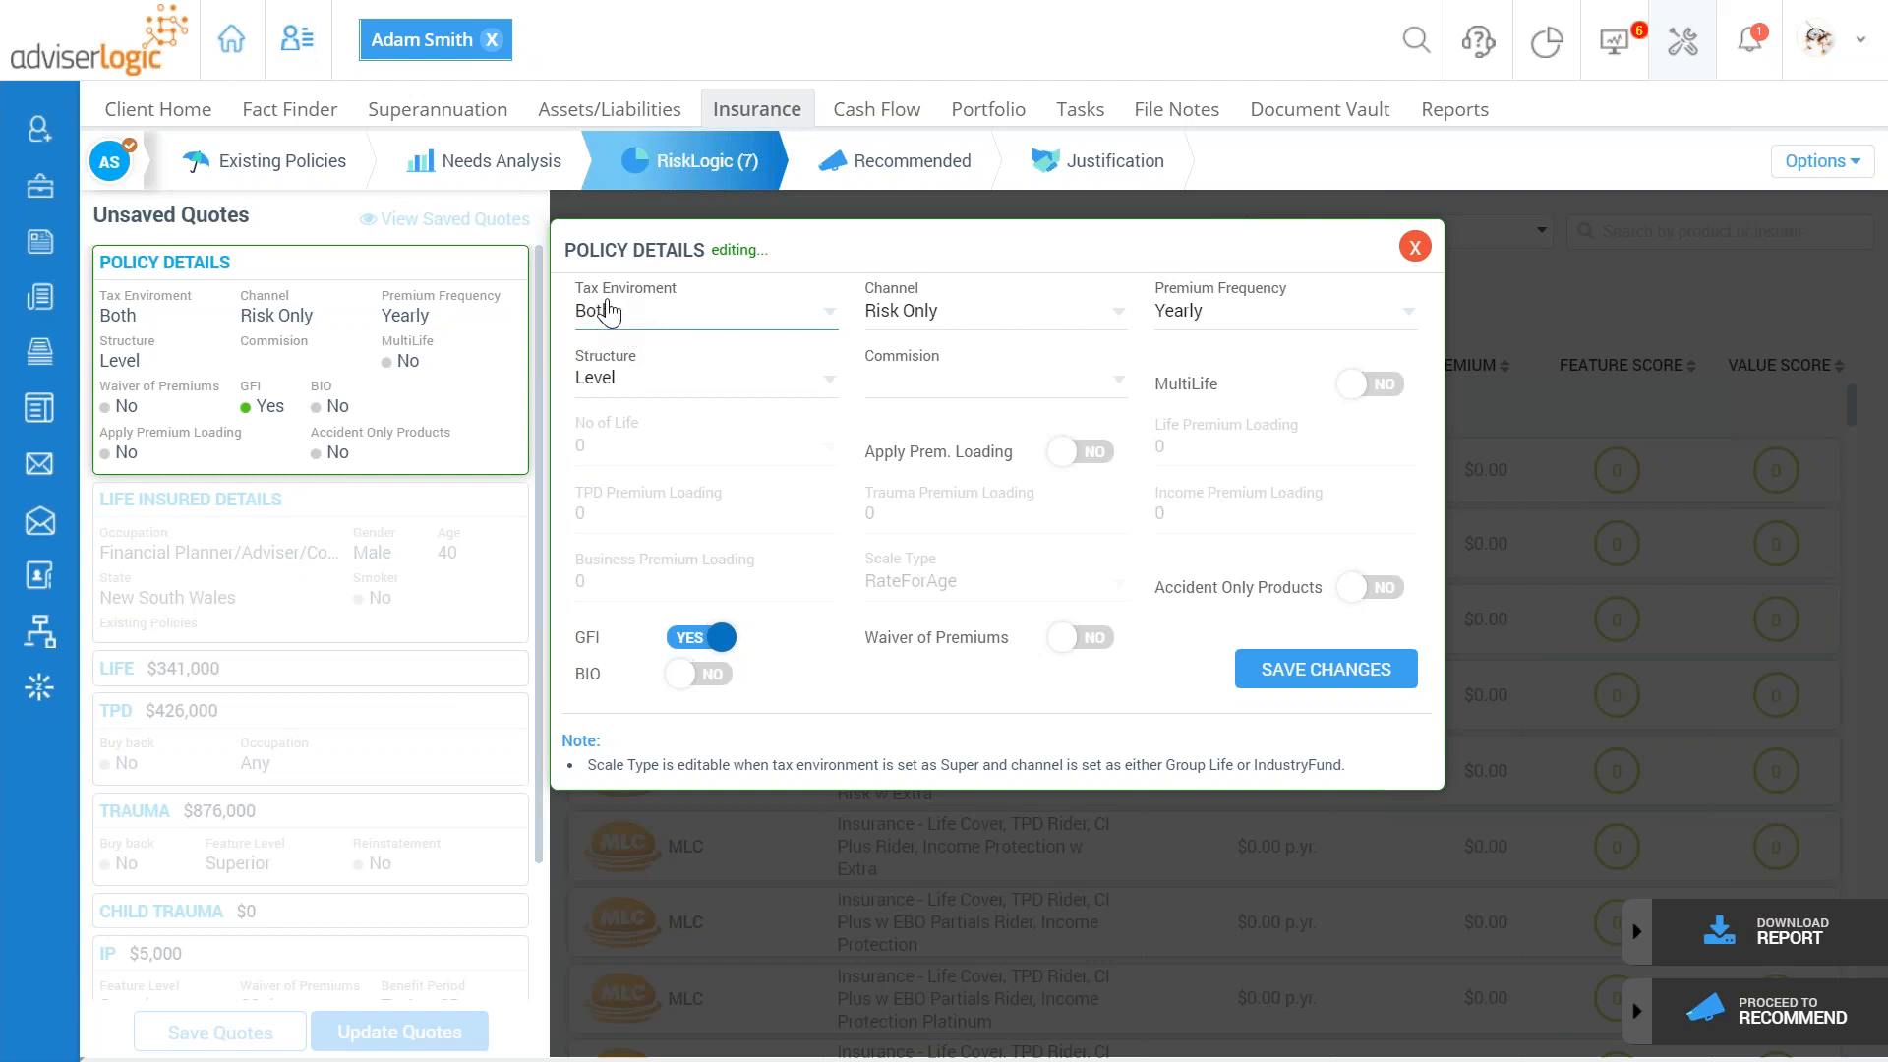
Step: Keep the policy's channel as Risk Only and set its premium frequency to Monthly
click(887, 315)
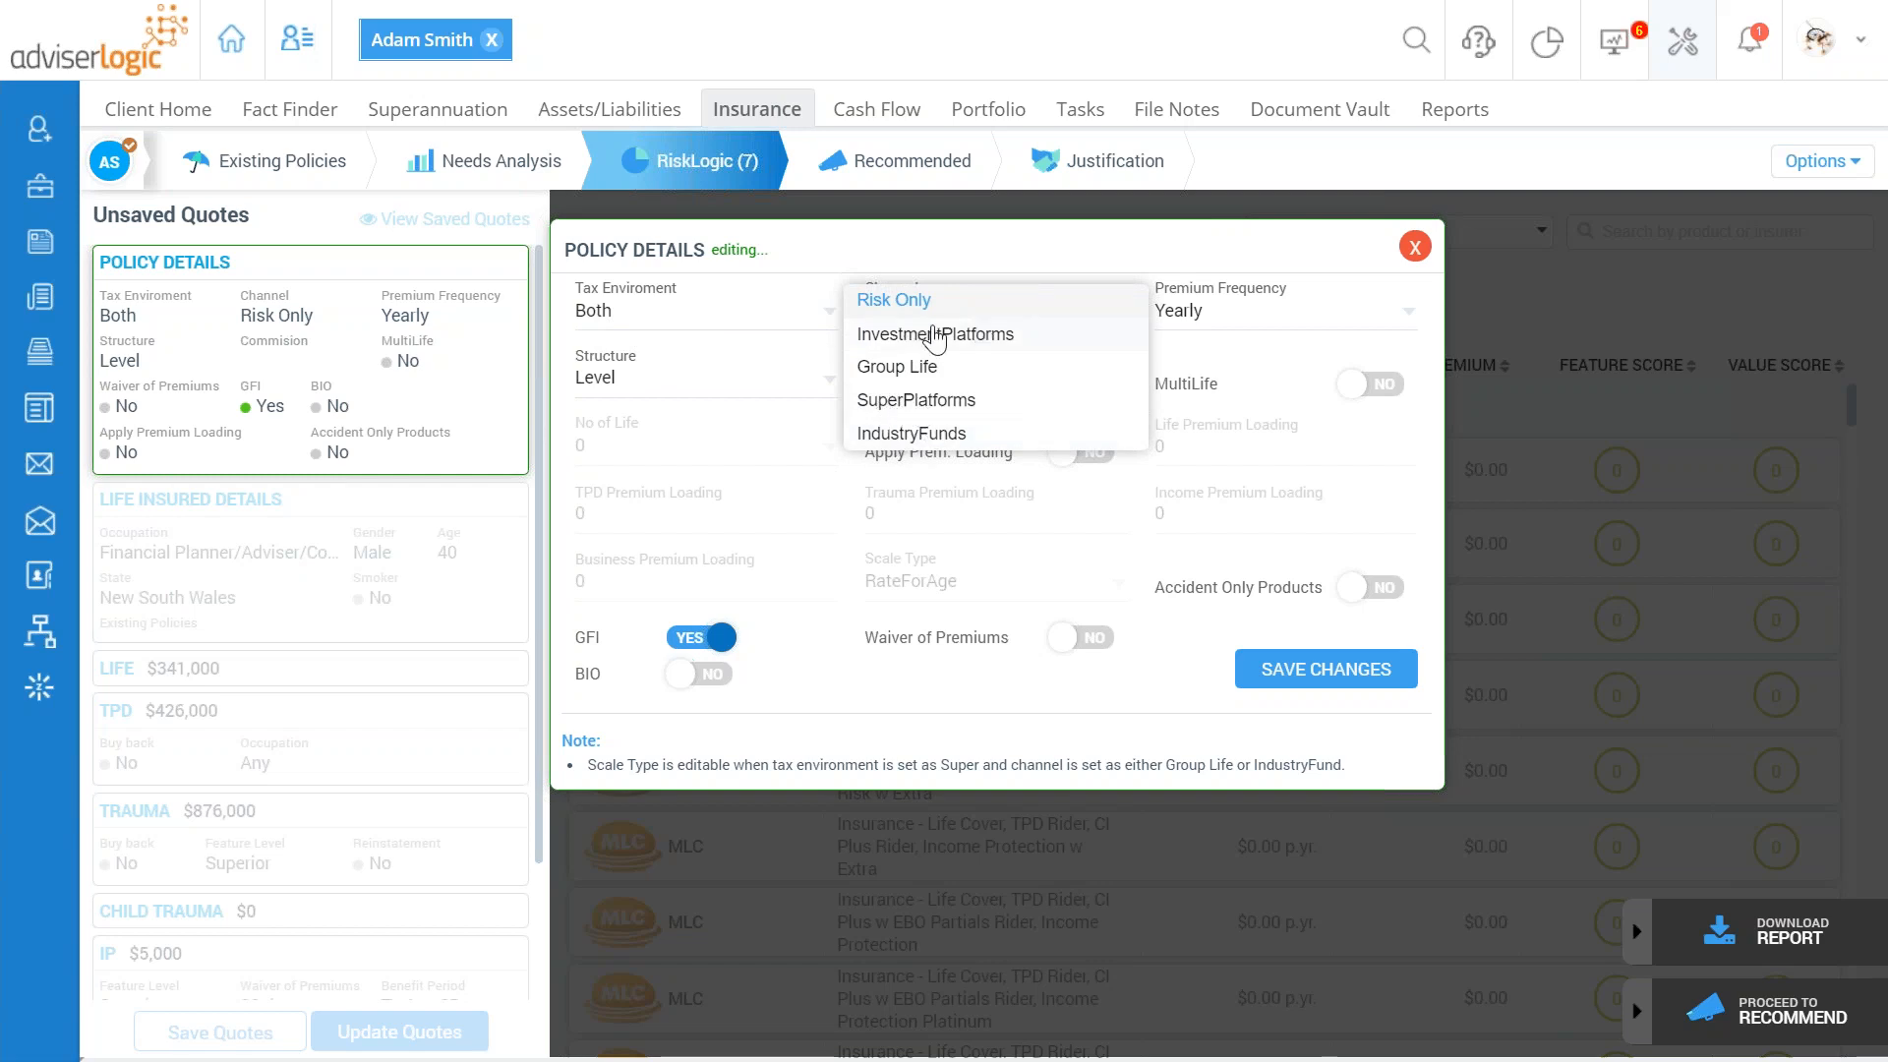
click(901, 301)
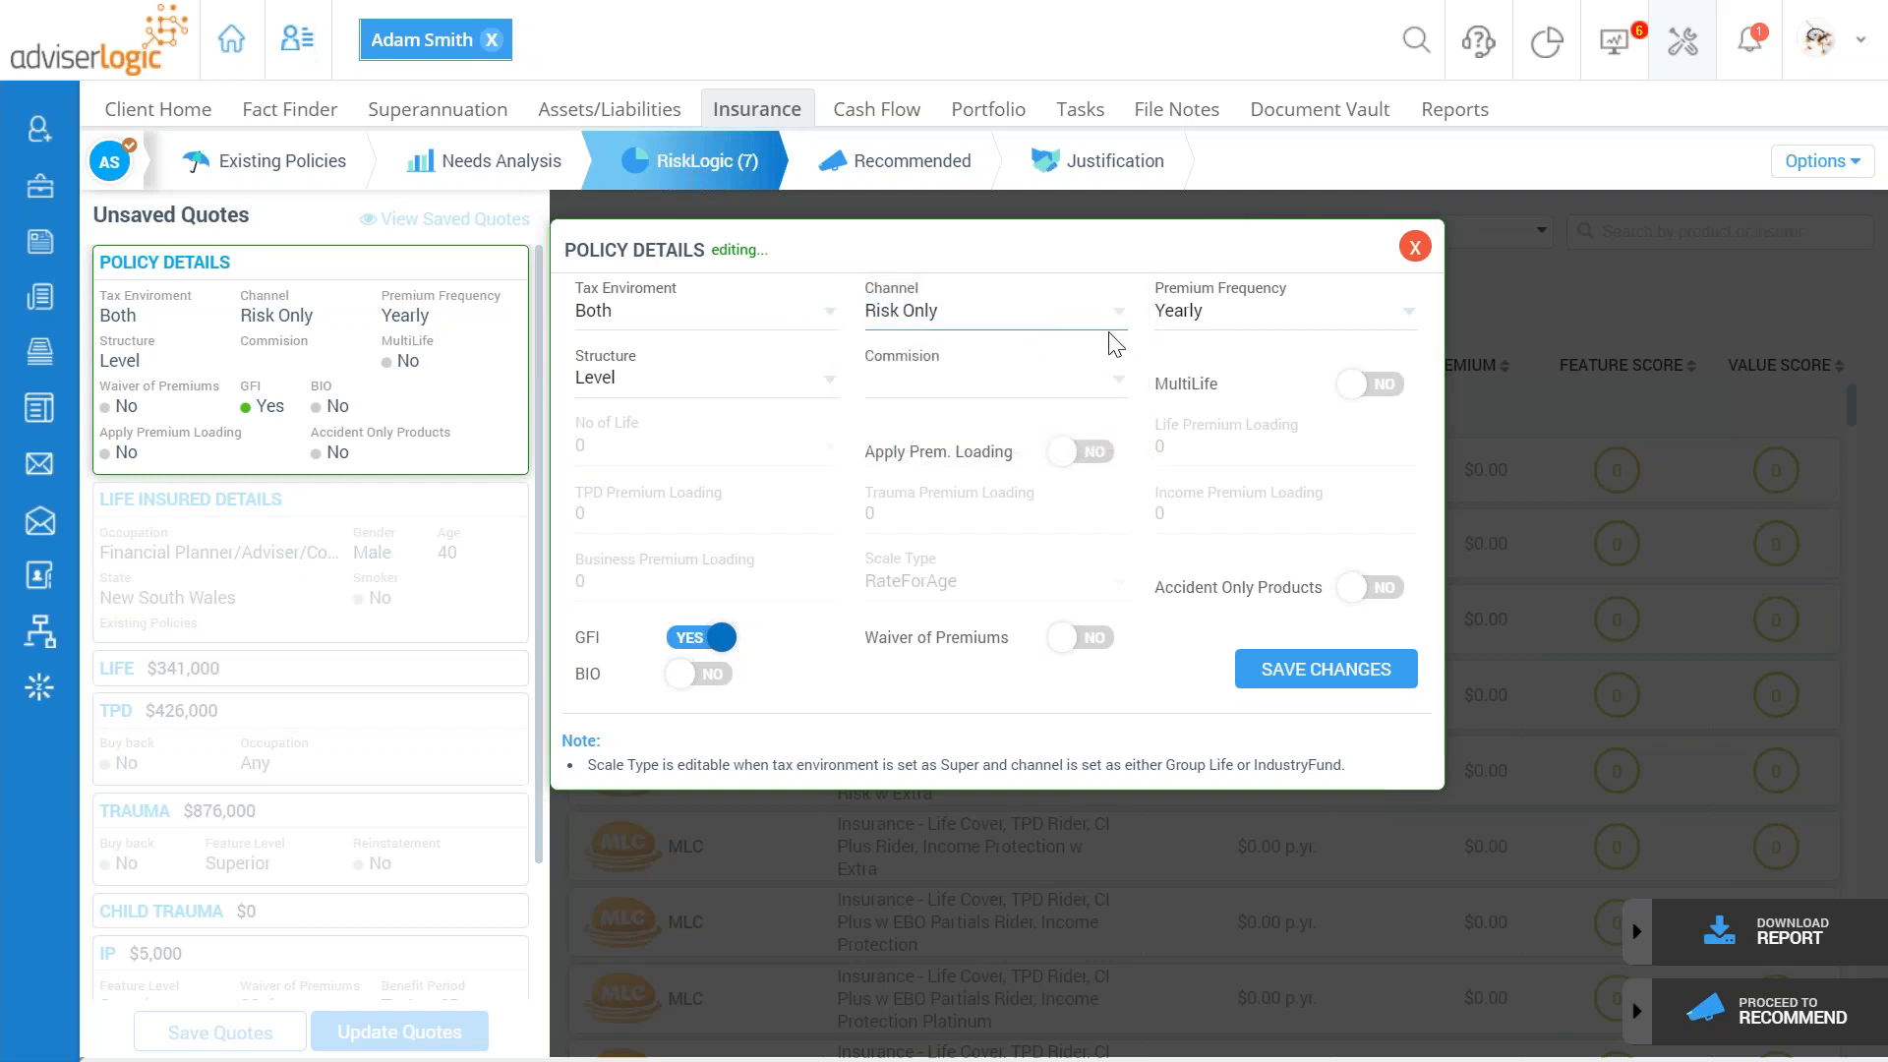
click(1216, 321)
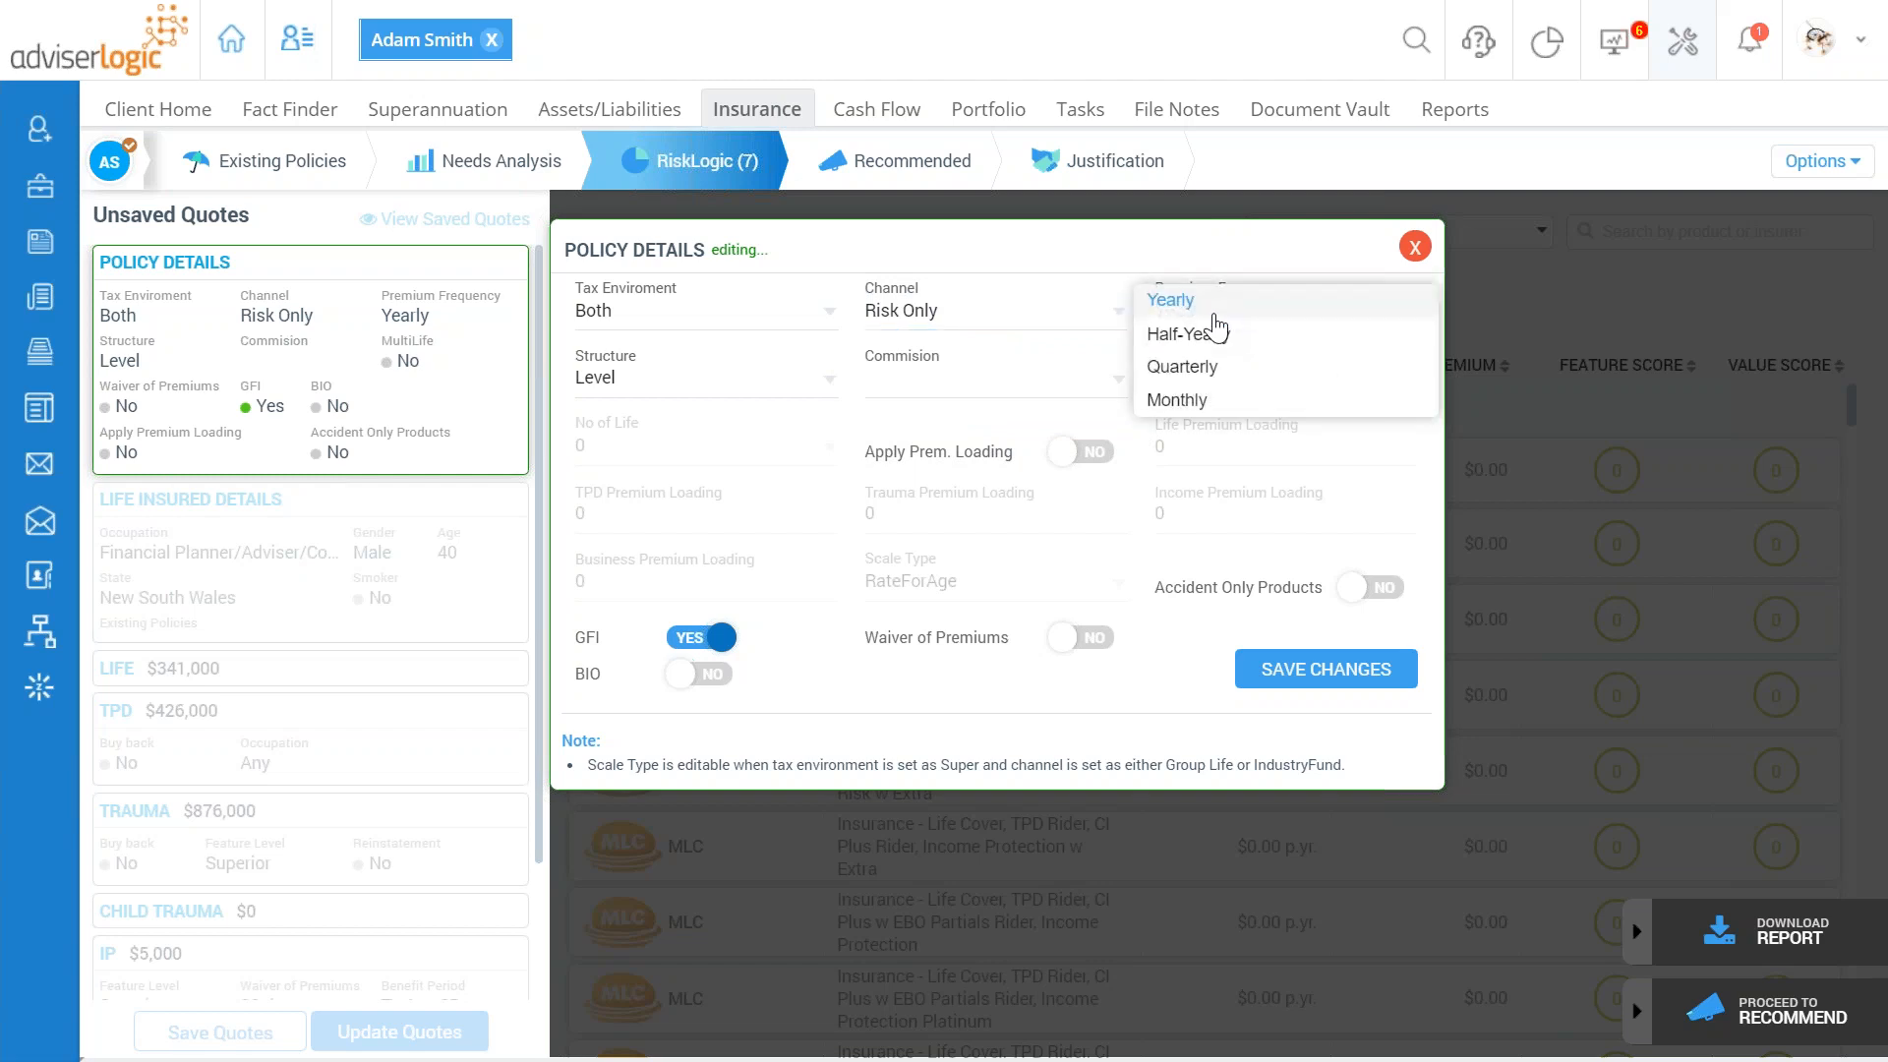
click(1185, 401)
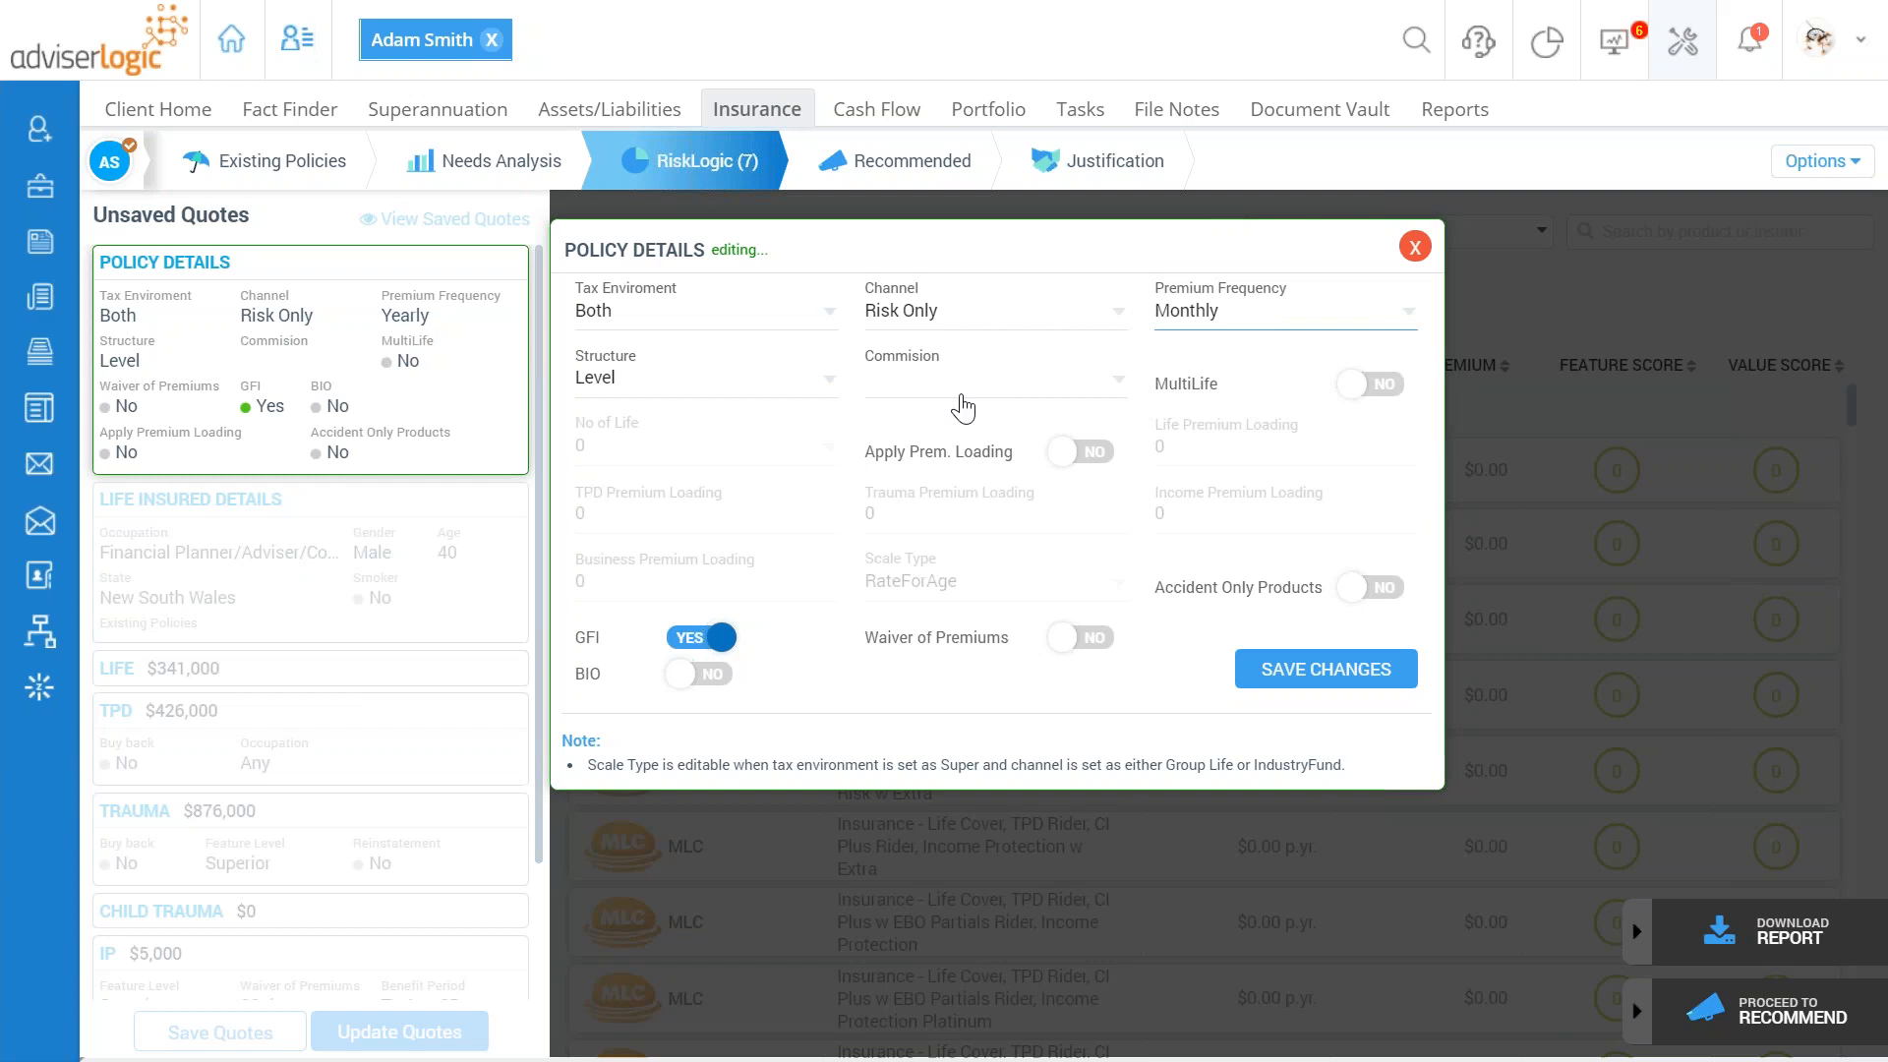
Step: Keep the policy's premium structure as Level and set its commission to Full - Hybrid
click(719, 392)
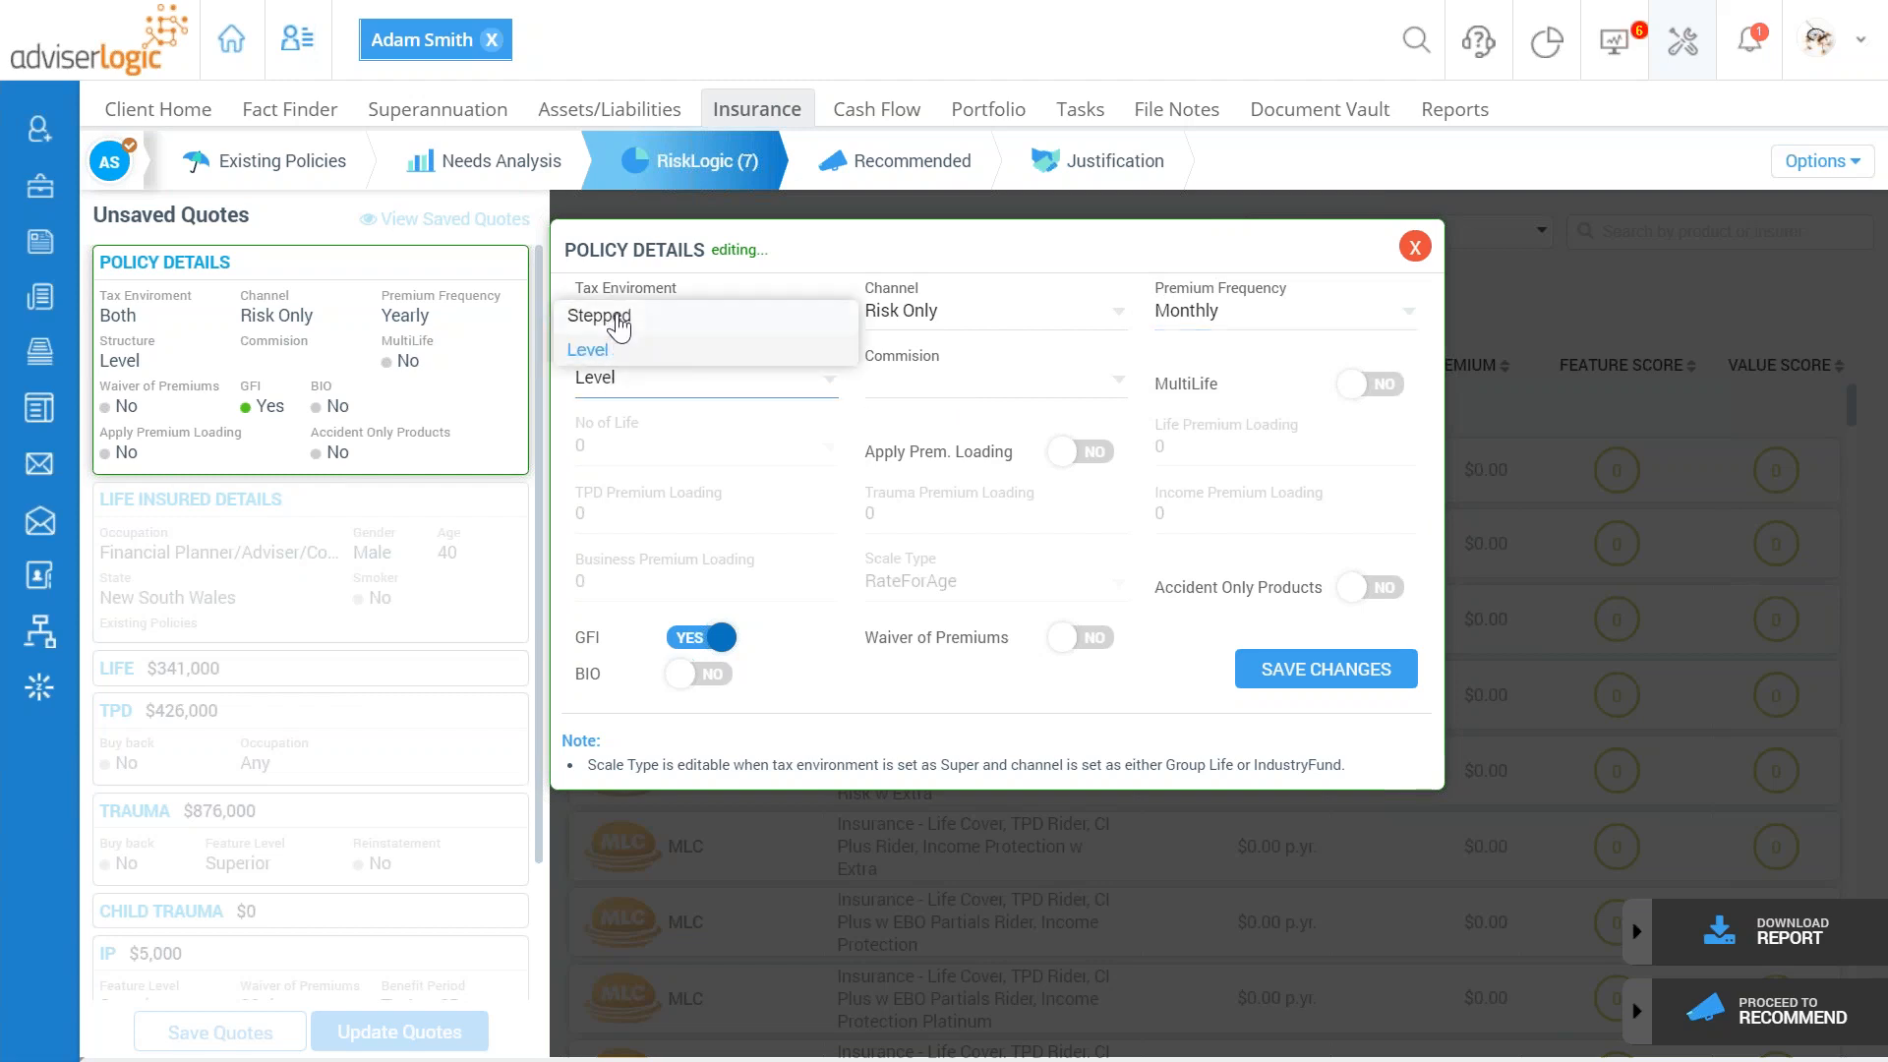
click(944, 406)
click(969, 395)
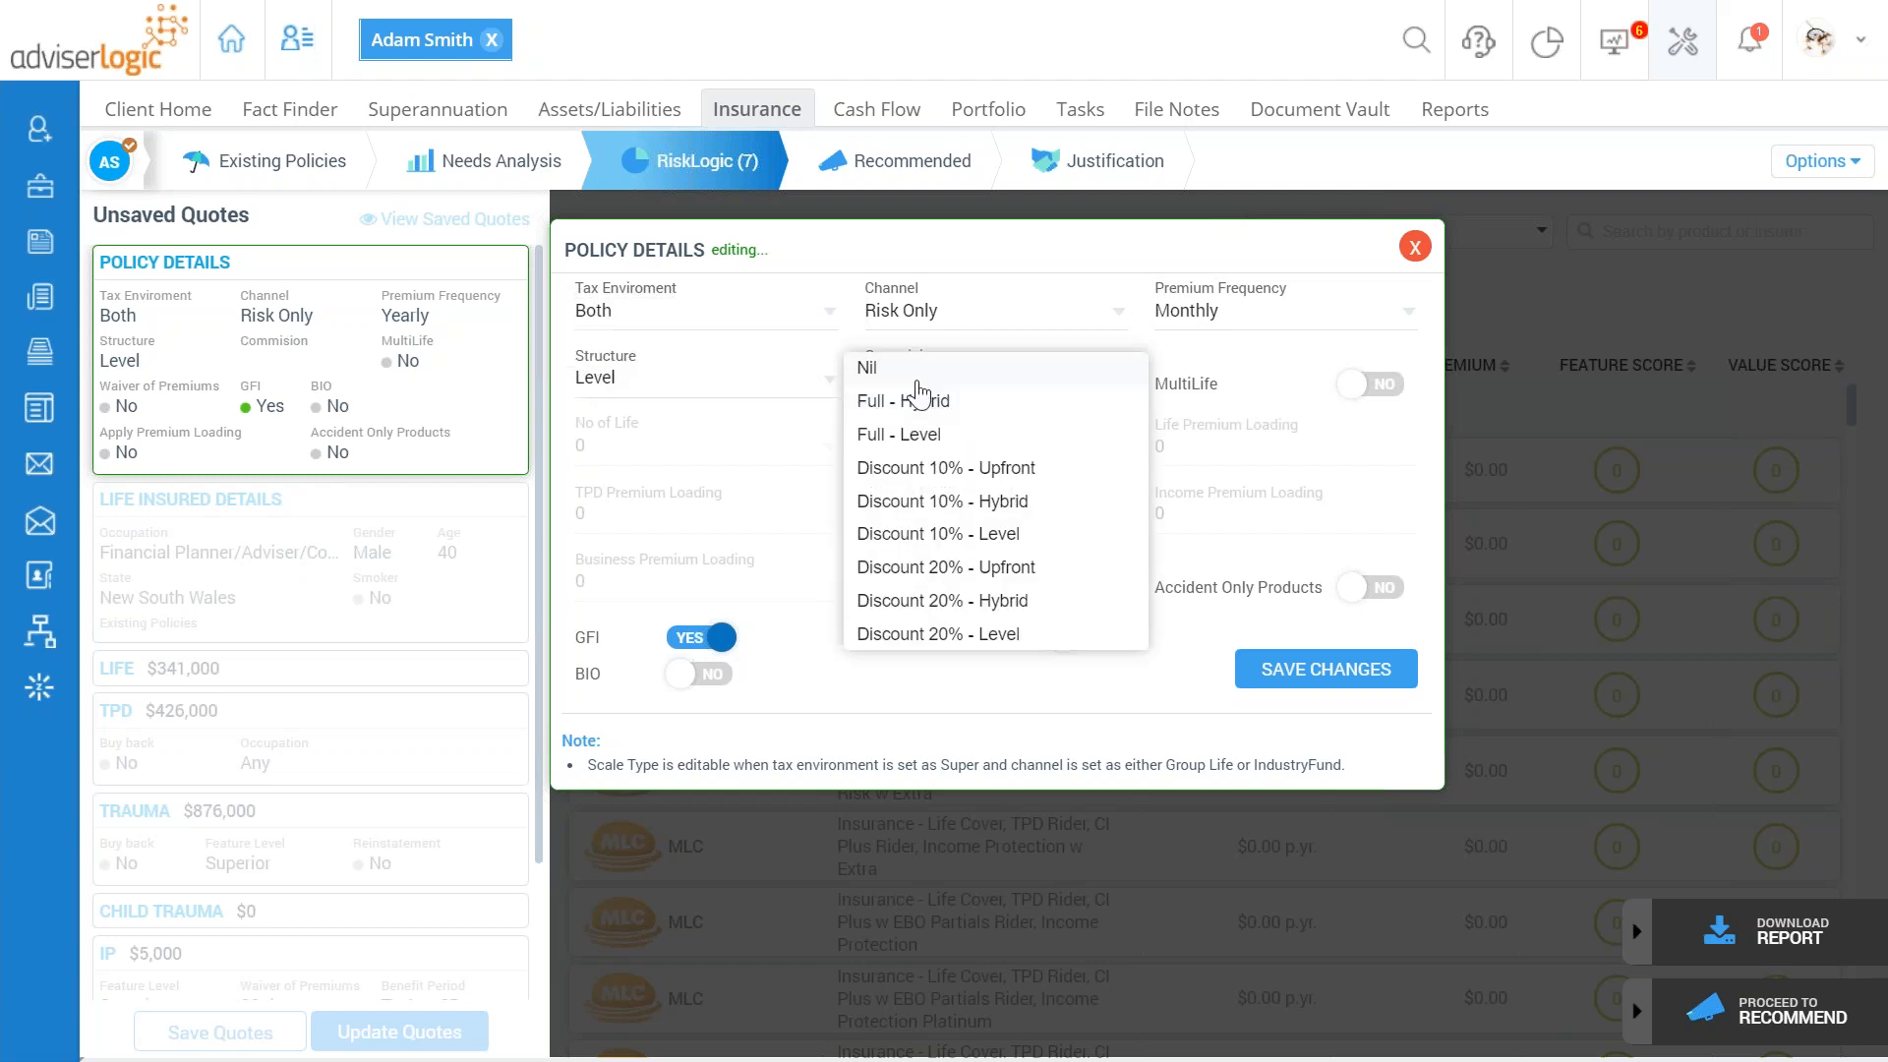
click(934, 402)
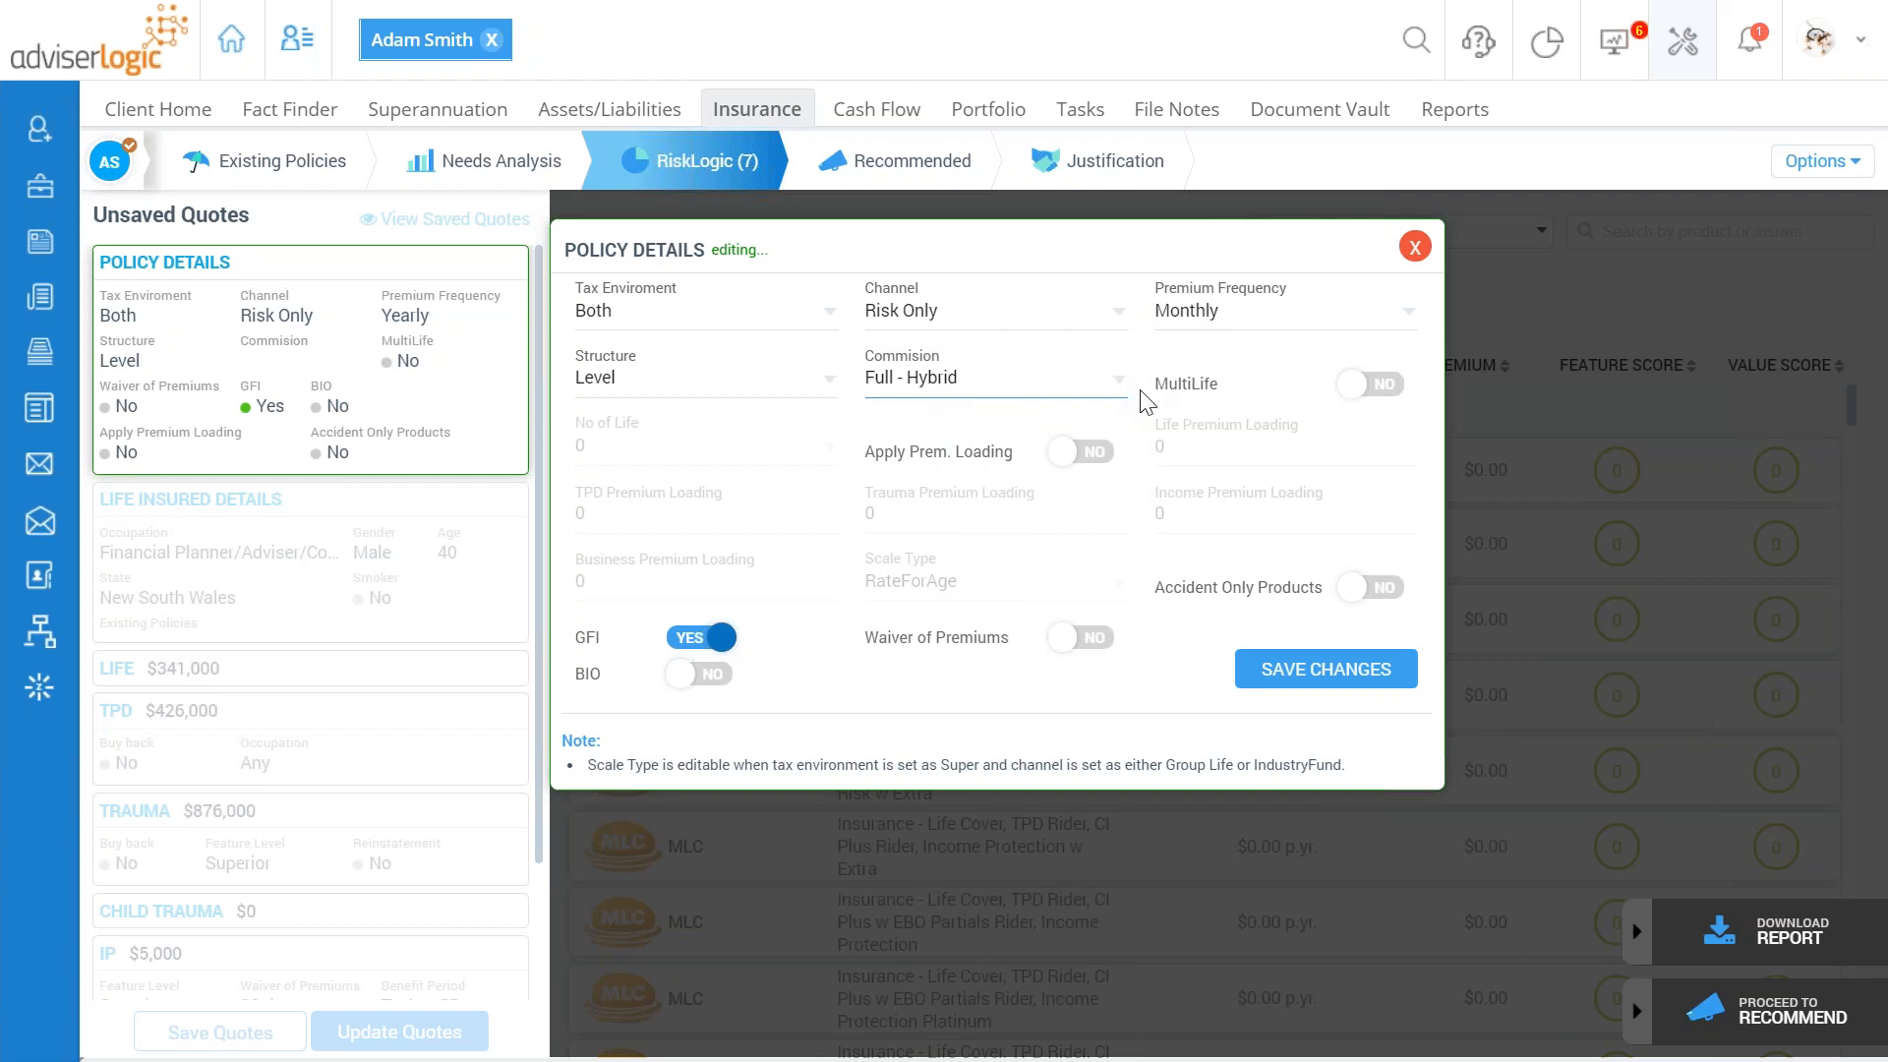
Step: Try enabling MultiLife and check the available number-of-lives options before switching MultiLife off again
click(1375, 388)
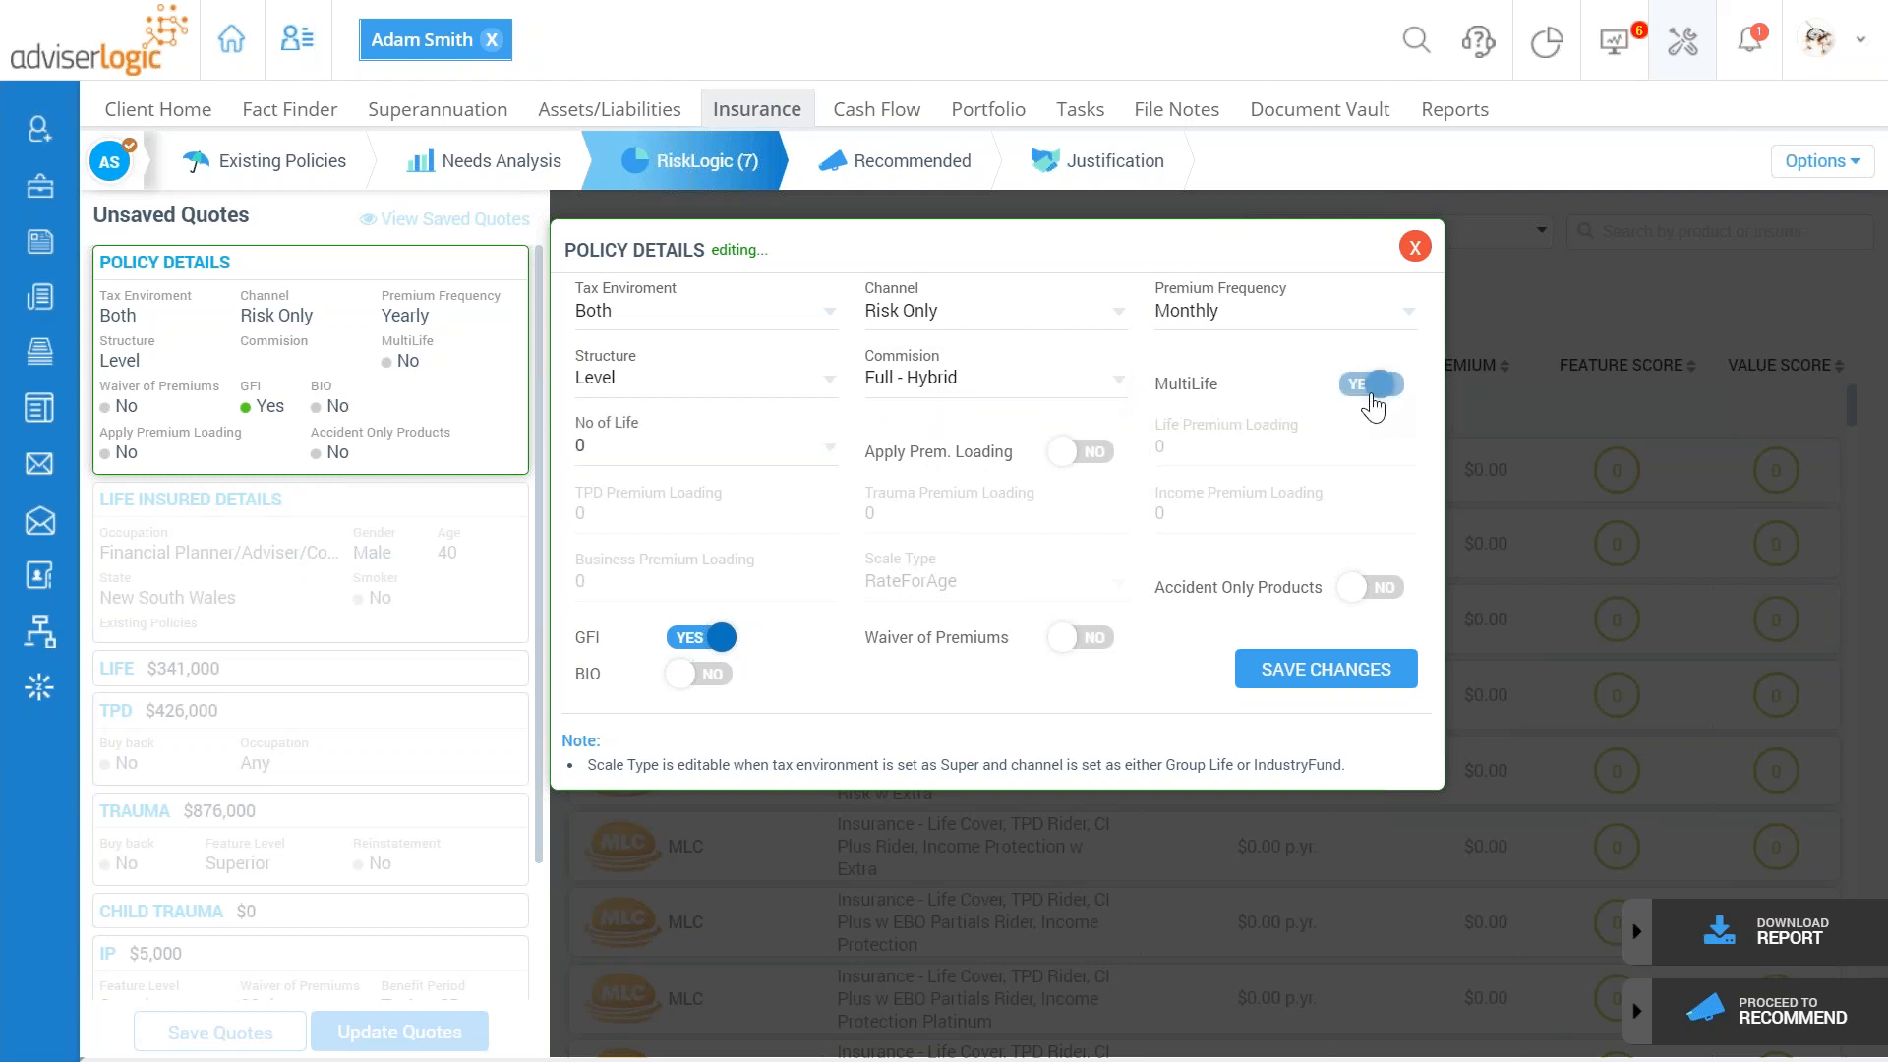
click(782, 458)
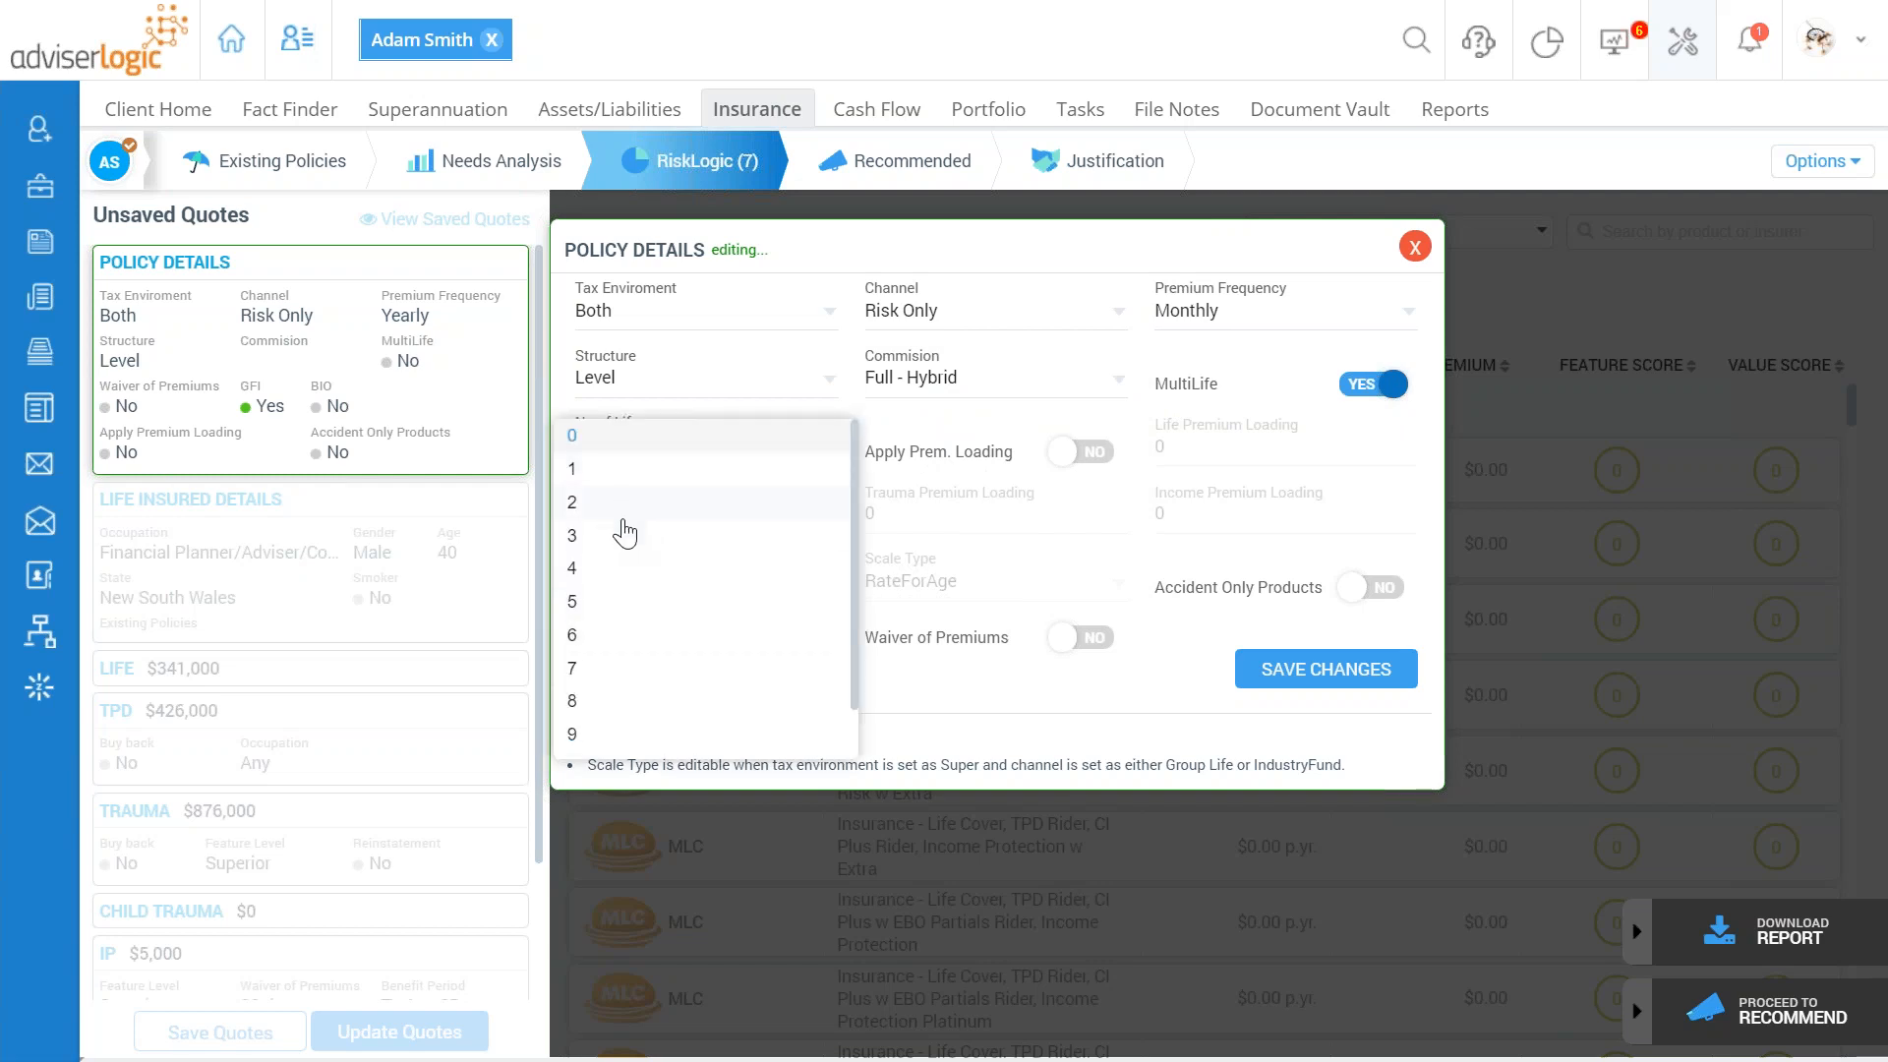
click(1361, 389)
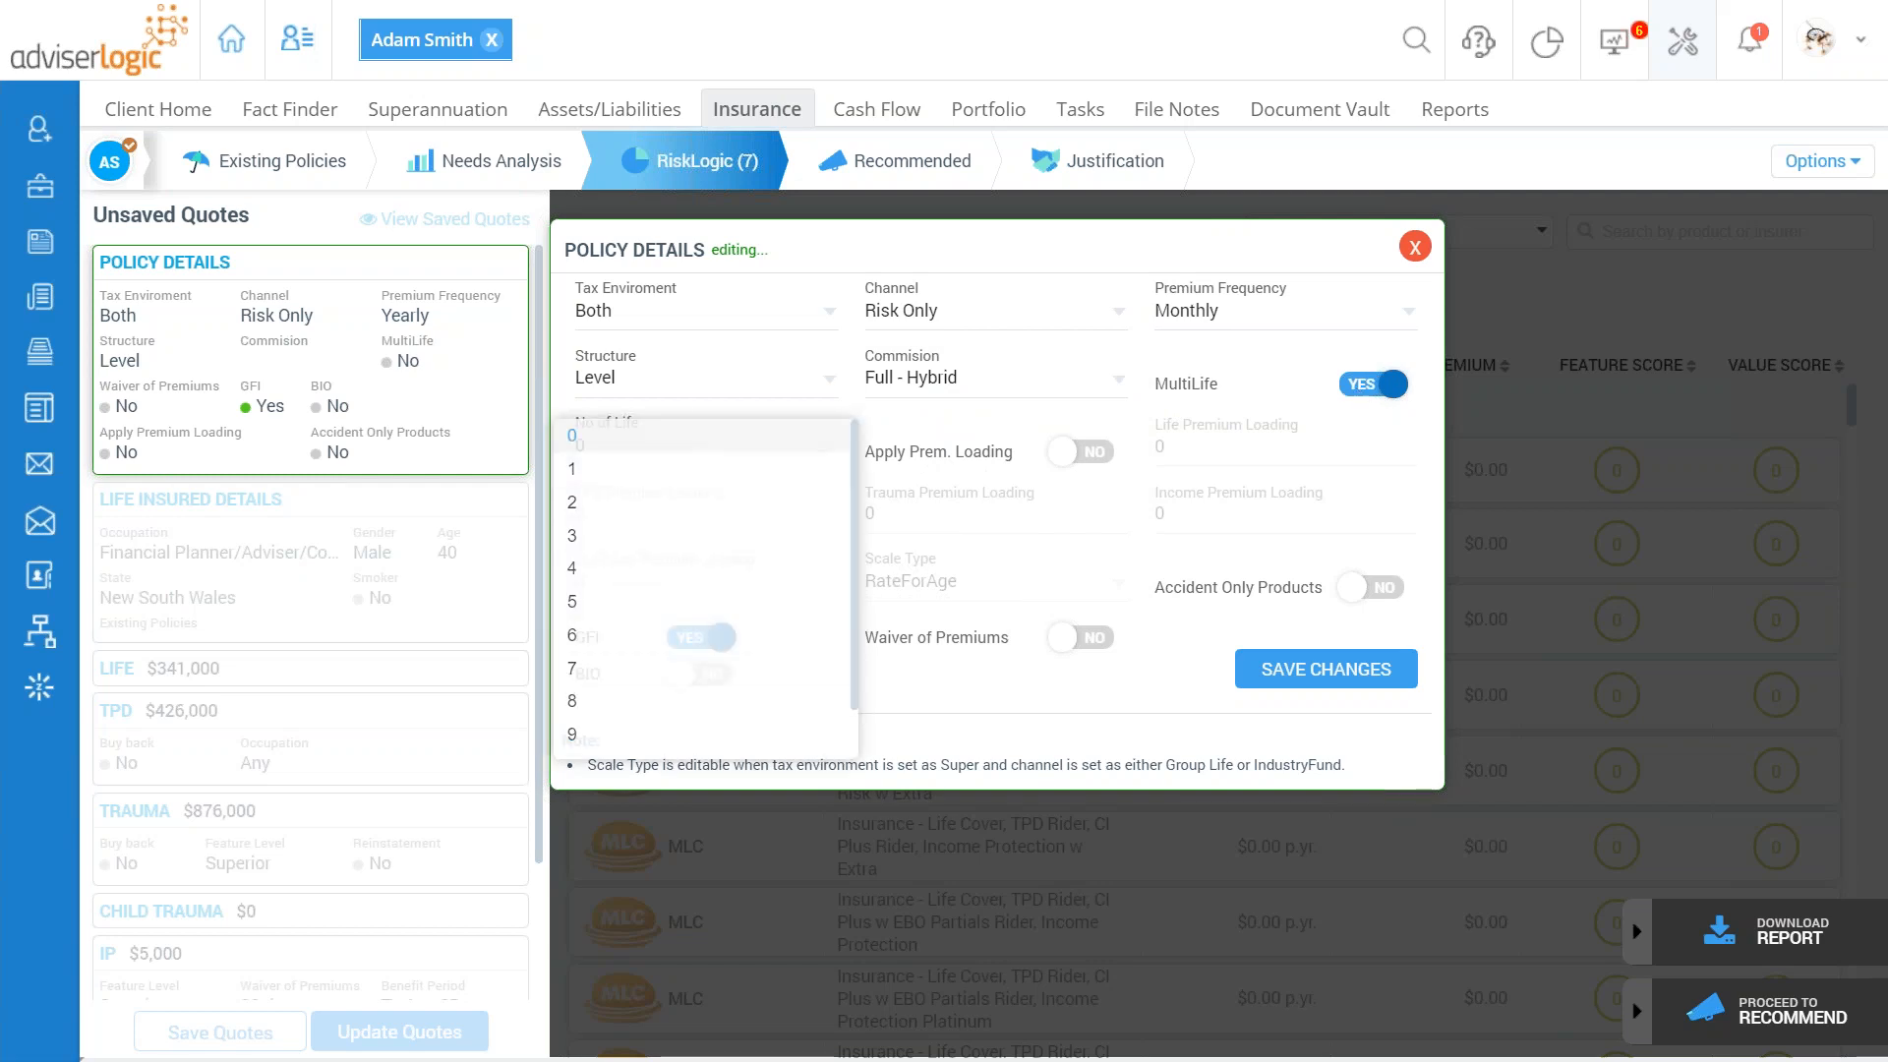
click(1359, 393)
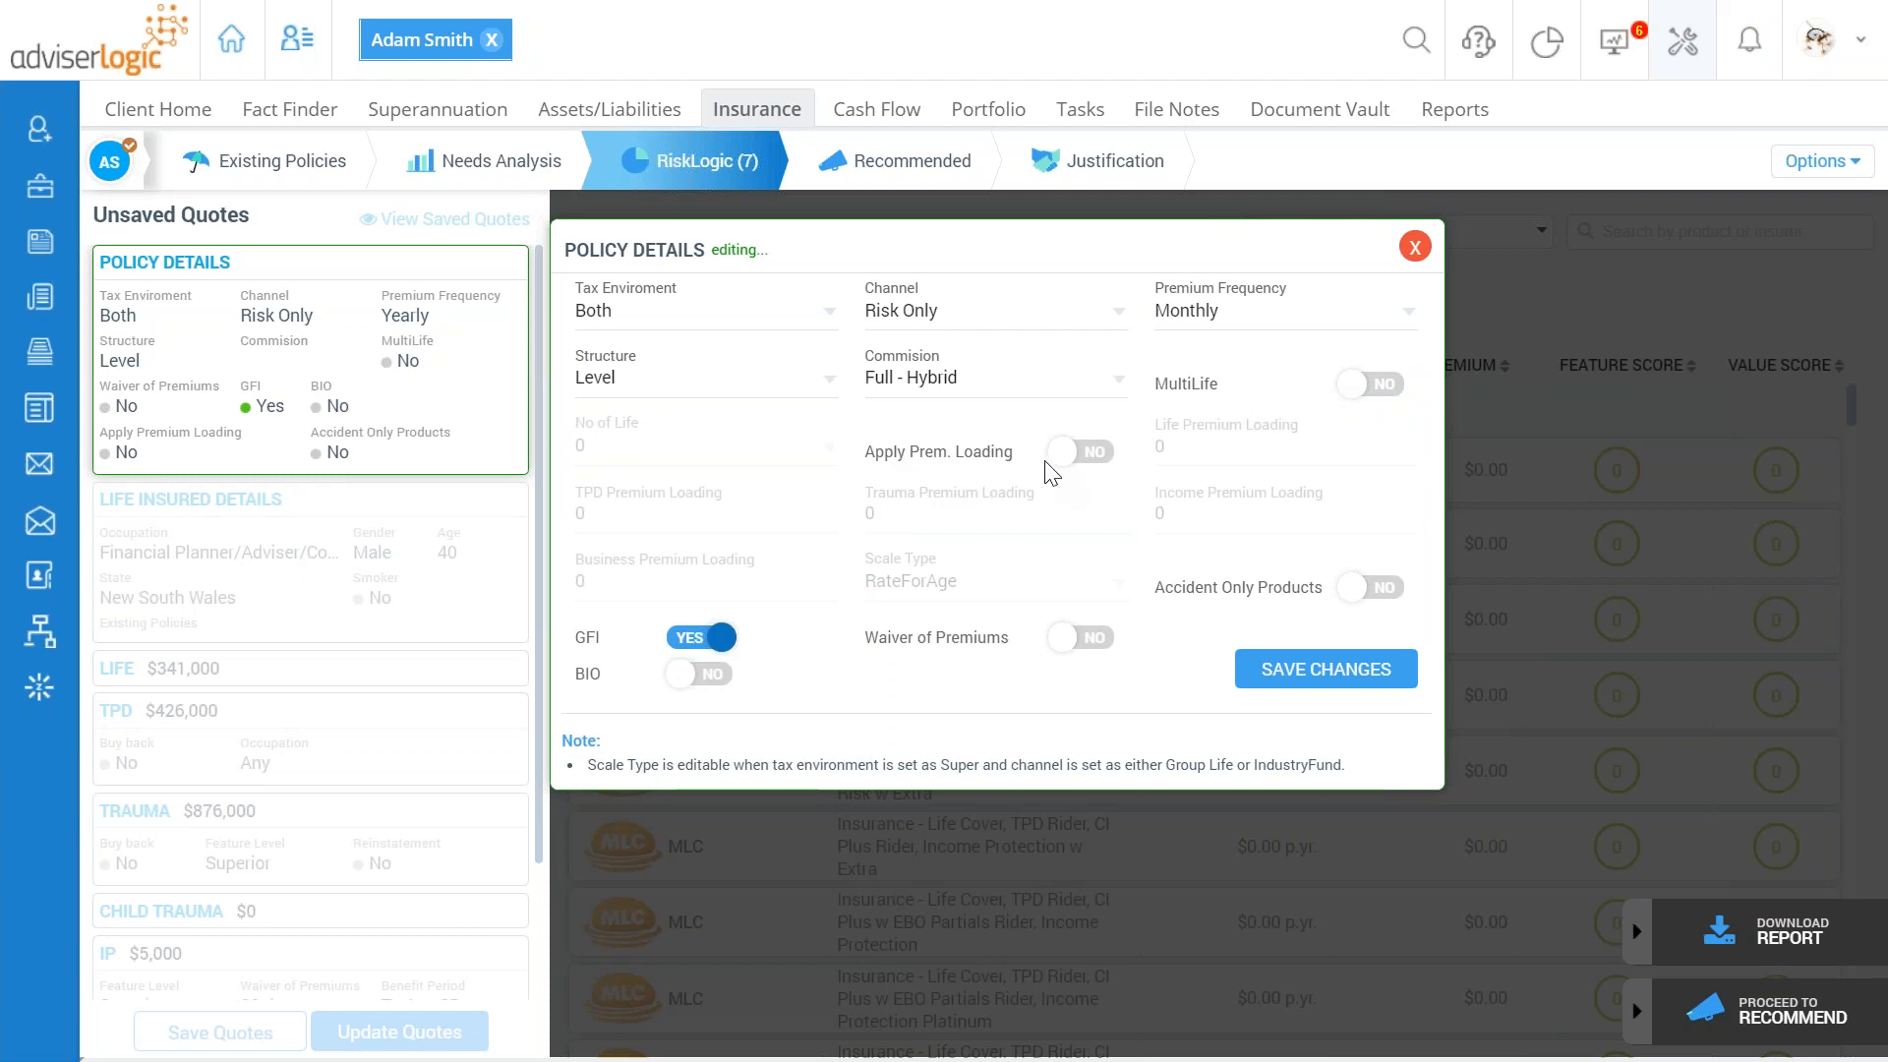
Step: Try applying premium loading with a life premium loading of 100, and switch the loading off again
click(1103, 461)
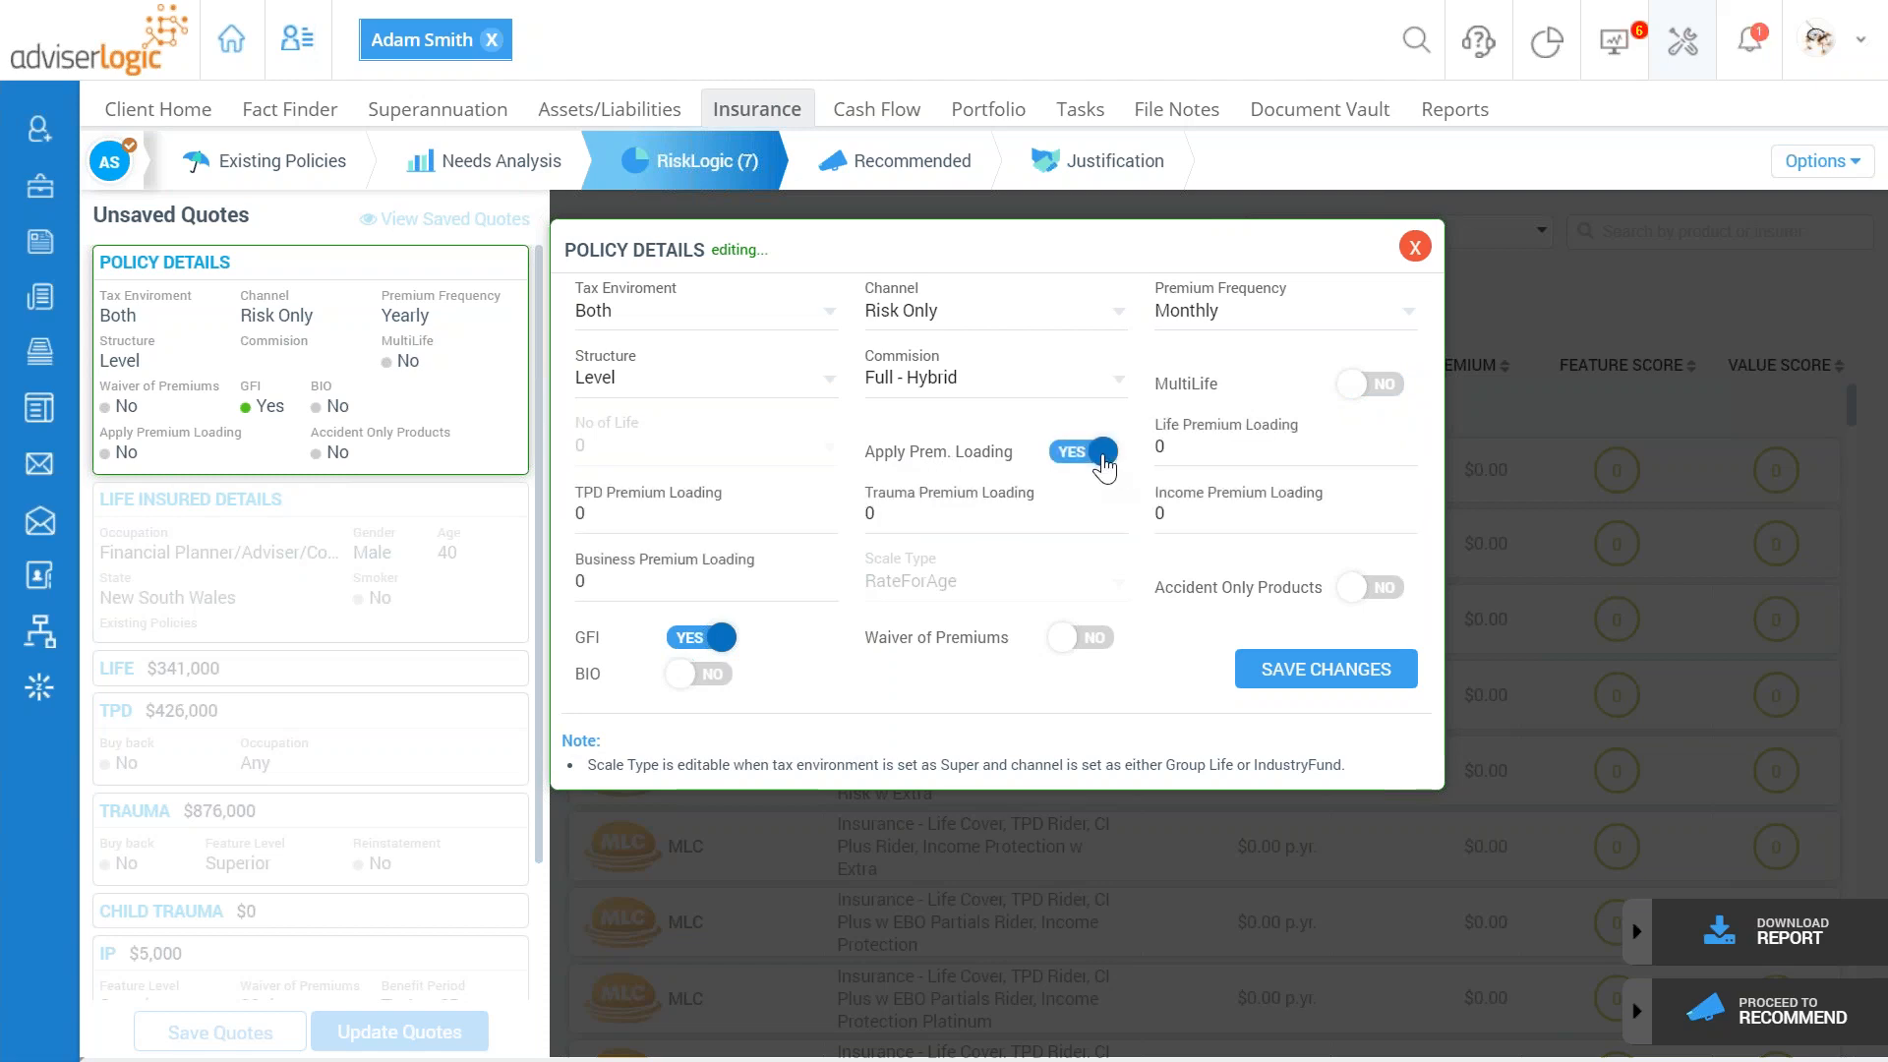
click(1185, 447)
key(BackSpace)
text(100)
click(1066, 457)
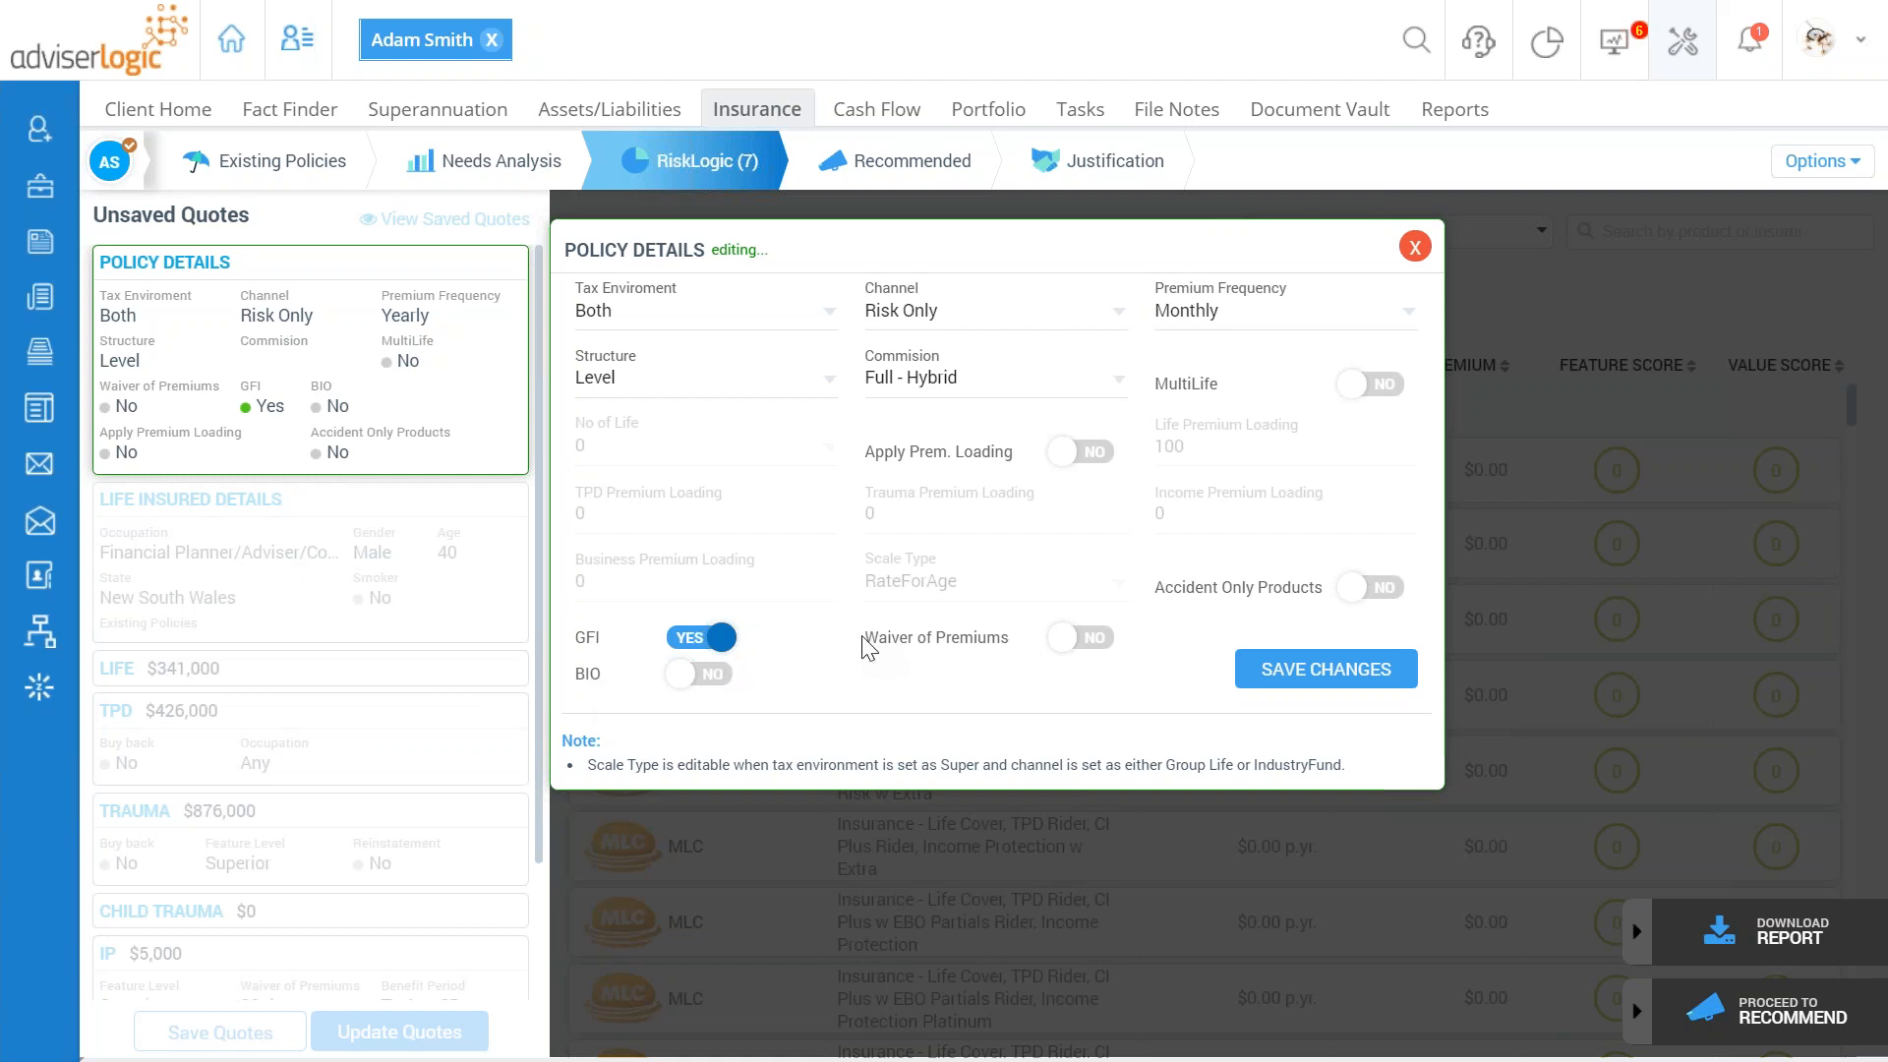
Step: Review the Waiver of Premiums and Accident Only Products options, and save the policy details
drag(866, 640, 1031, 634)
click(989, 679)
drag(1162, 595, 1325, 602)
click(1187, 626)
click(1341, 679)
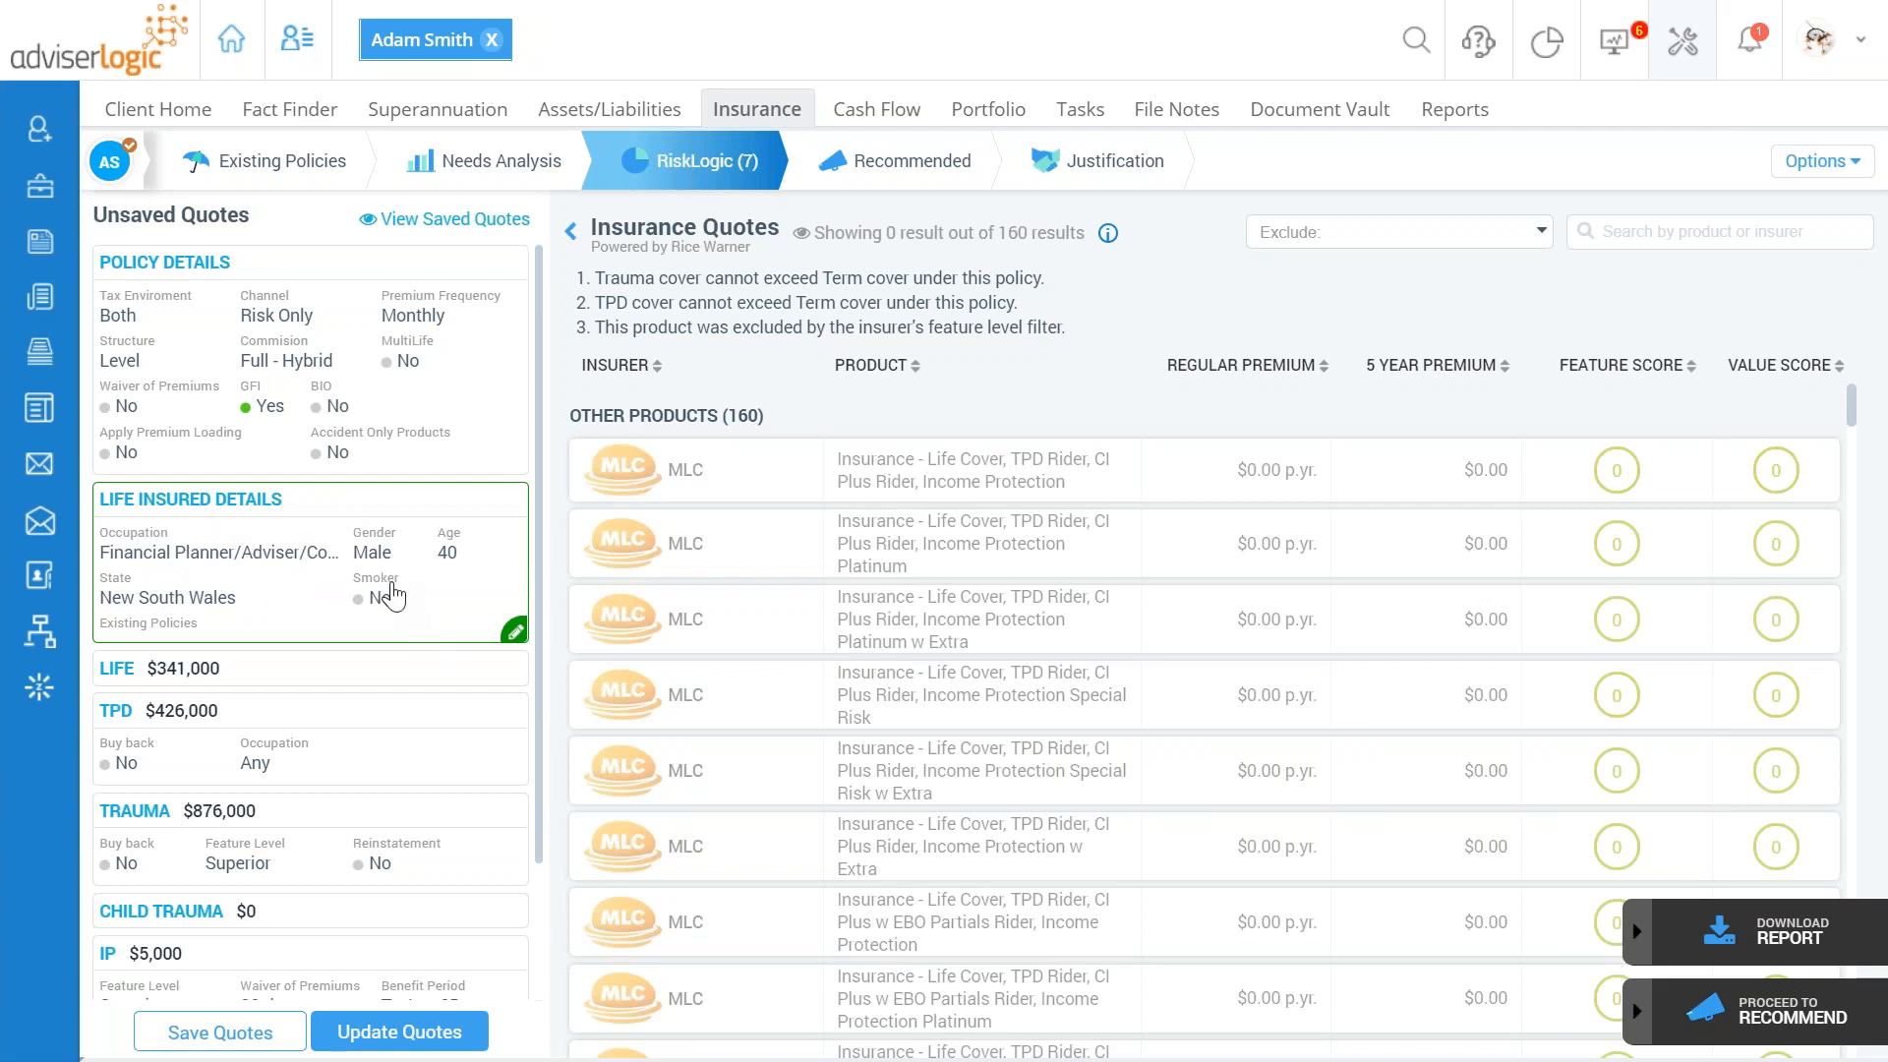
Step: Open the existing policies selection from the life insured details and search for the supplier cbus
click(513, 631)
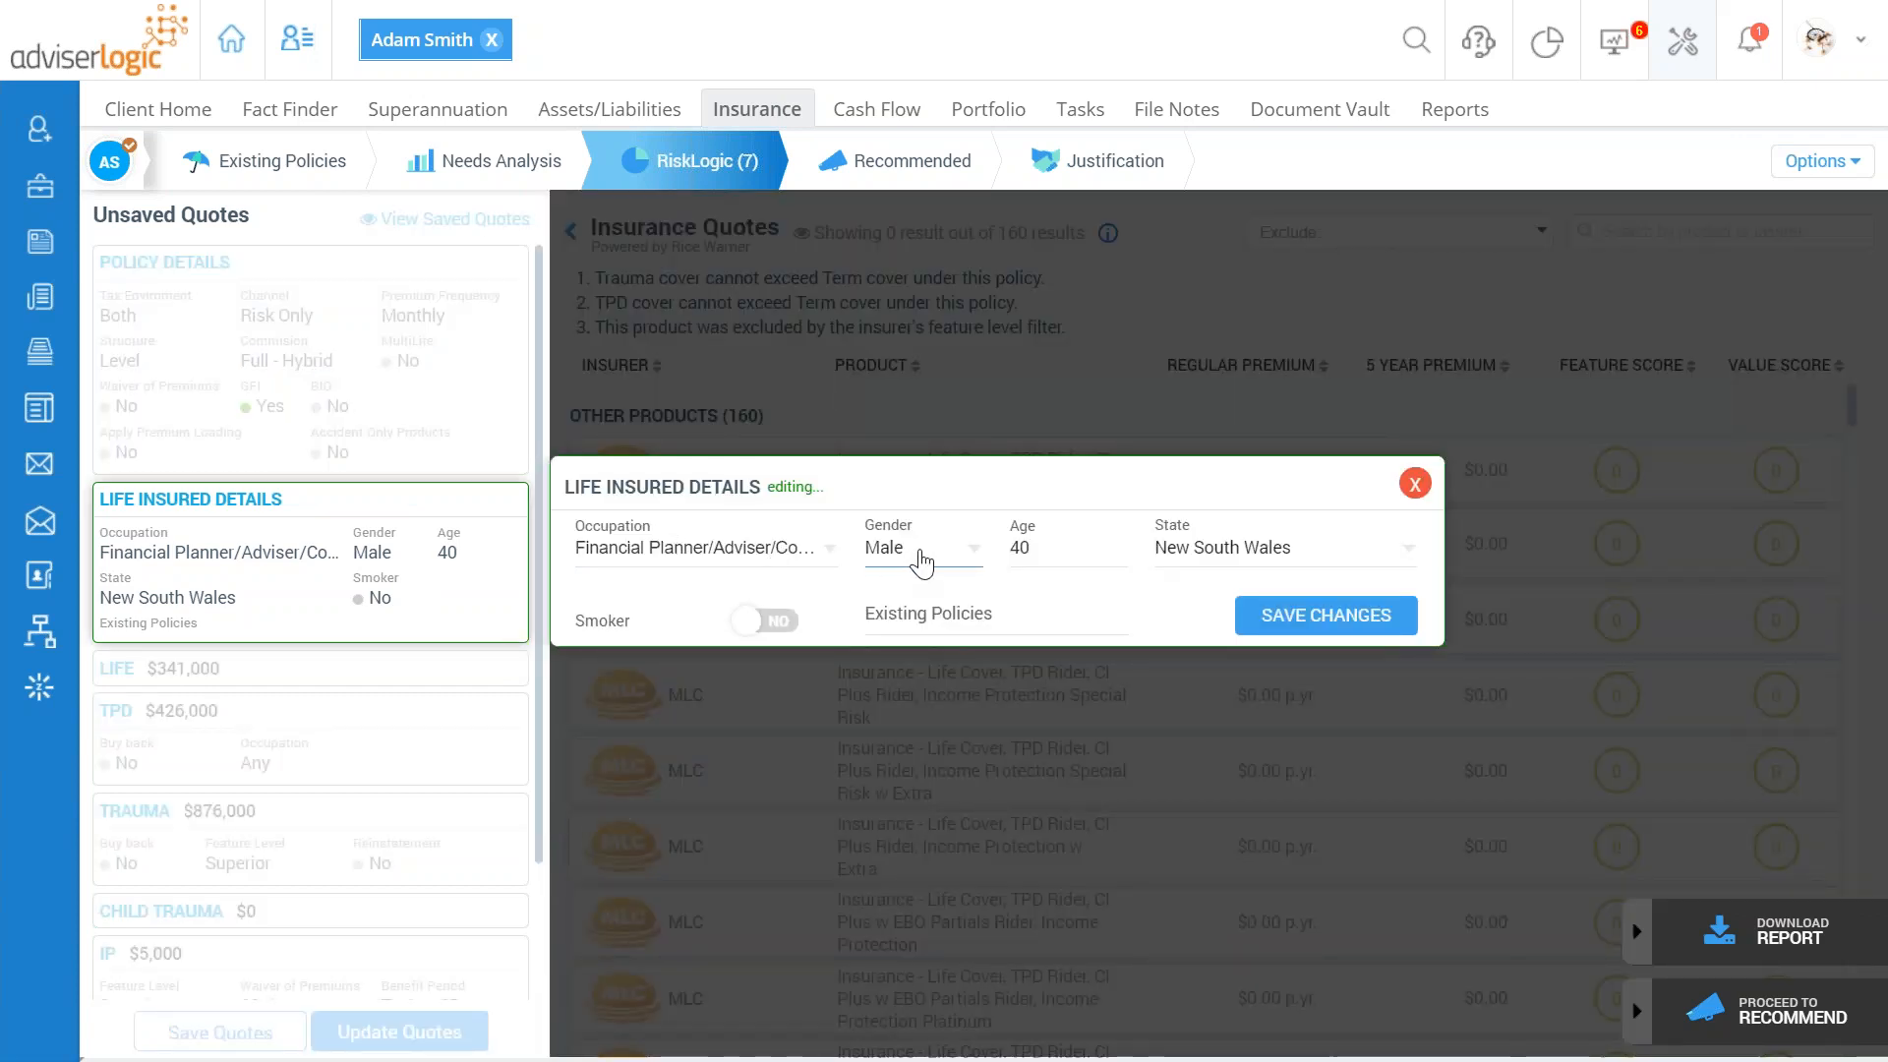
click(975, 617)
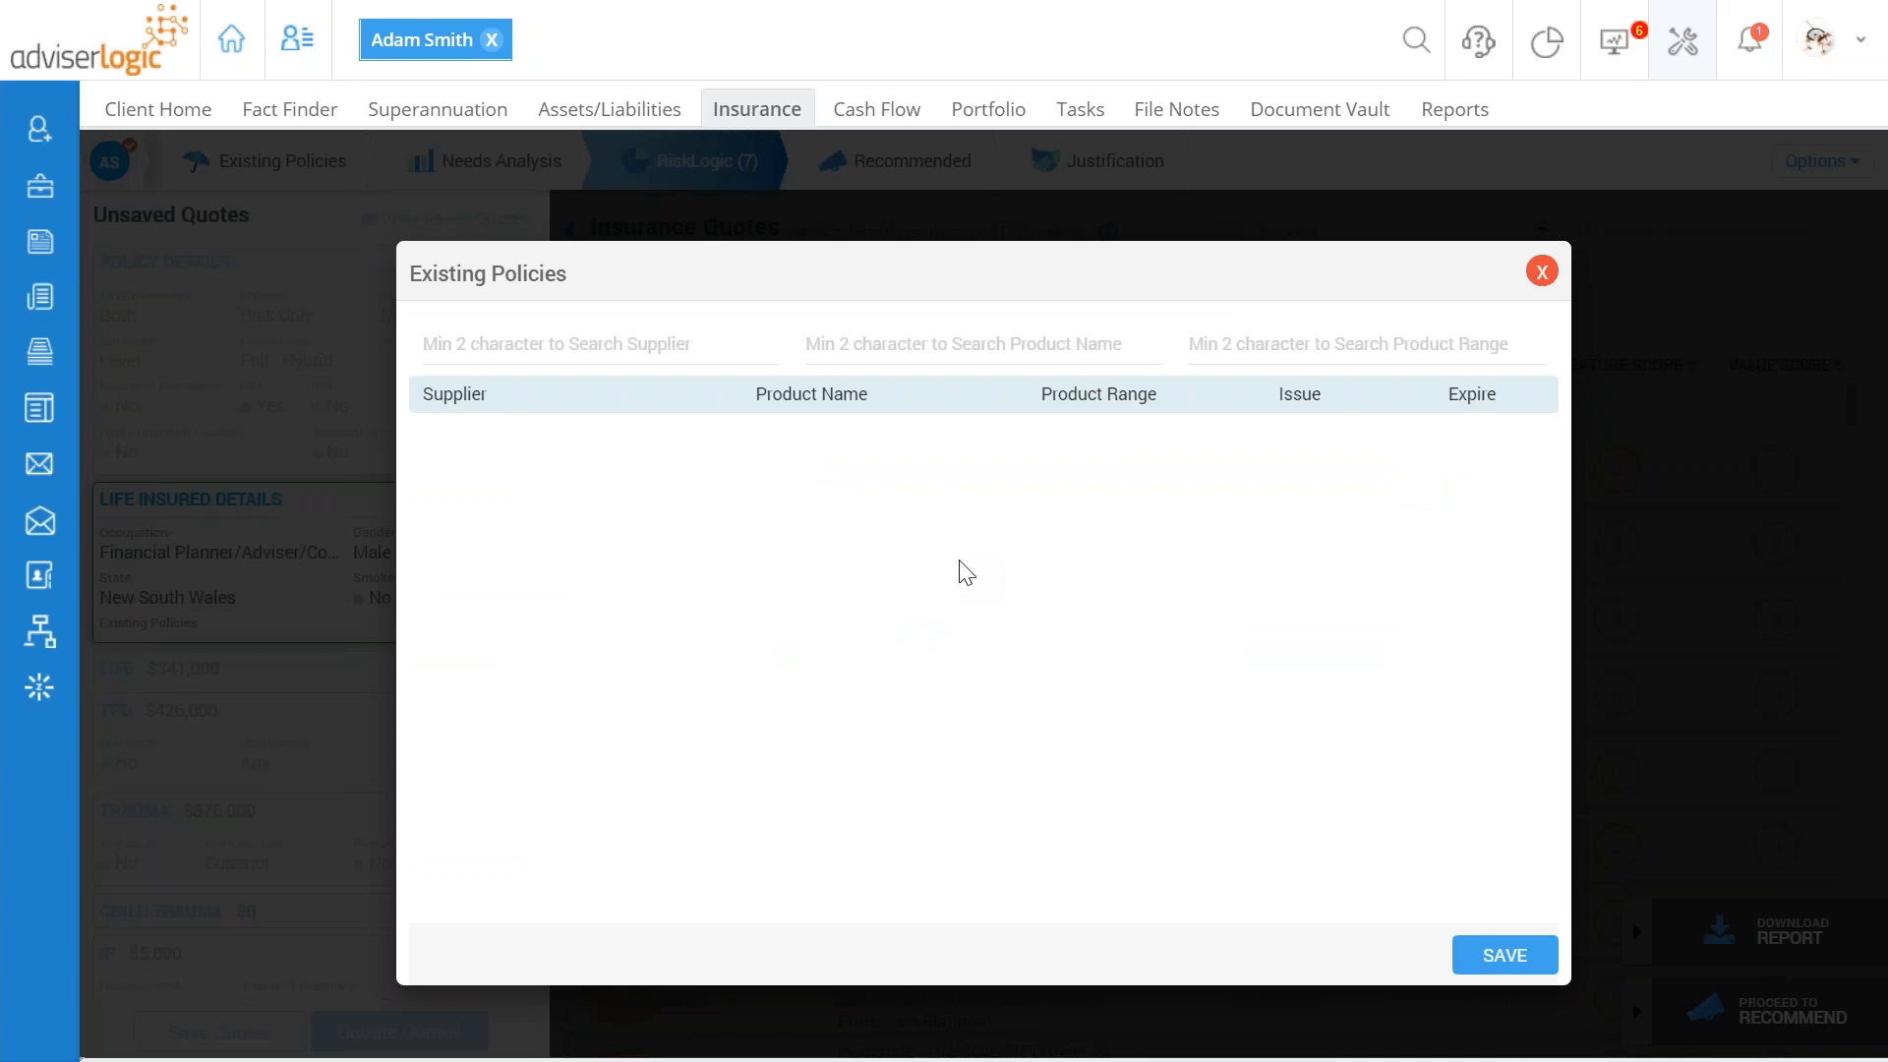
click(516, 357)
text(cbus)
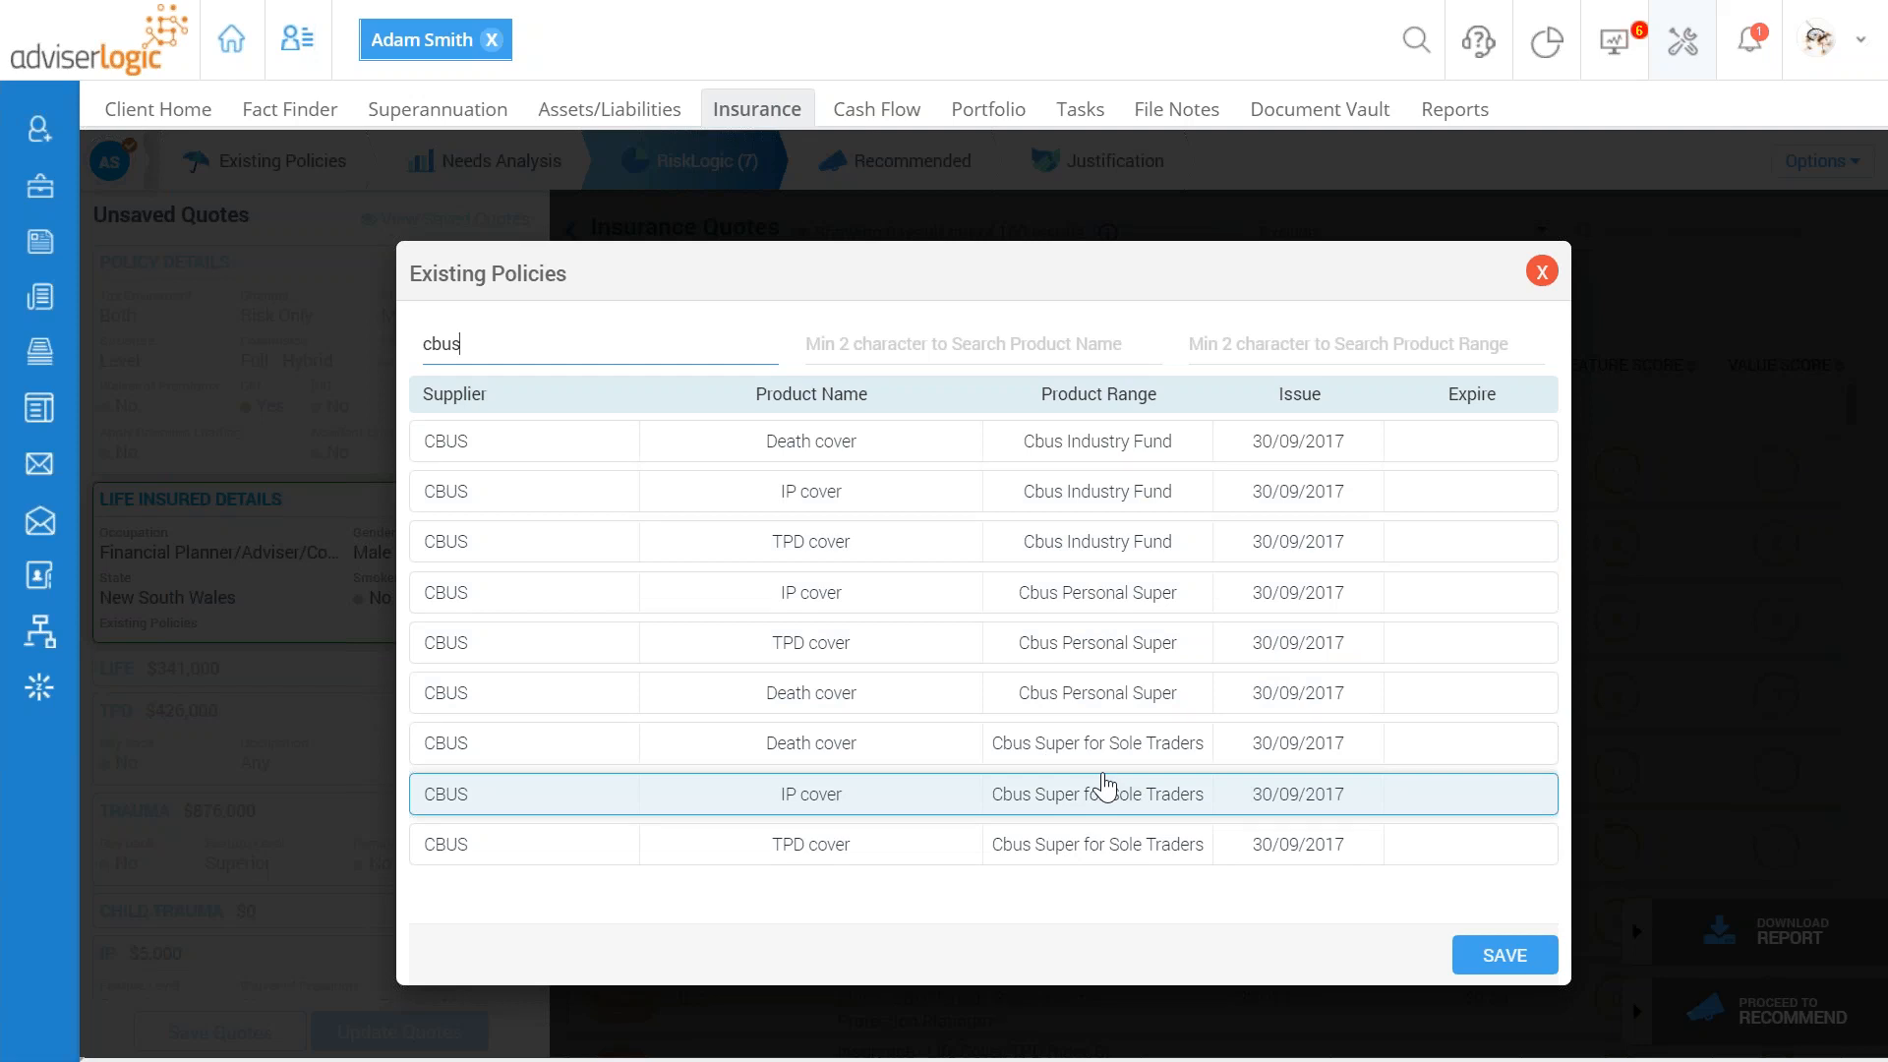
Step: Search for the supplier qsuper and select its Death cover in the Accumulation (Non-Government) product range
drag(477, 345, 423, 346)
text(qsuper)
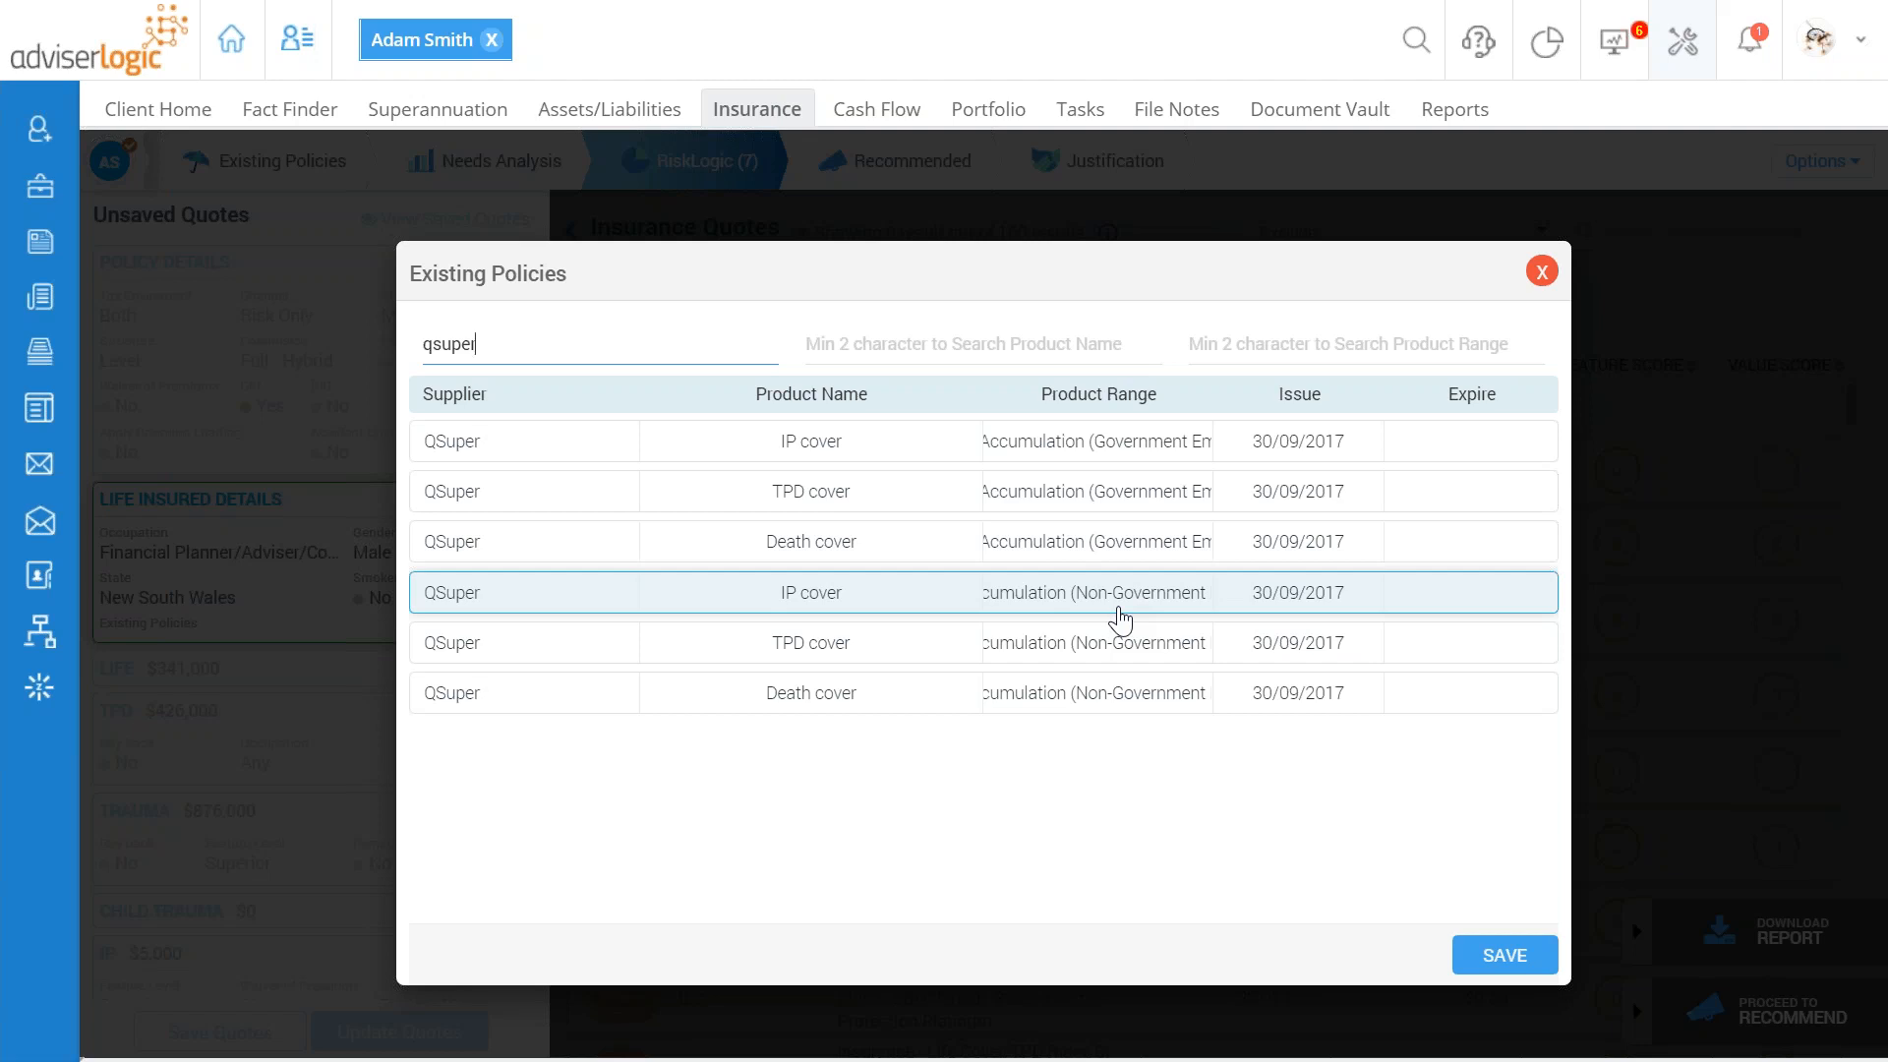
click(778, 704)
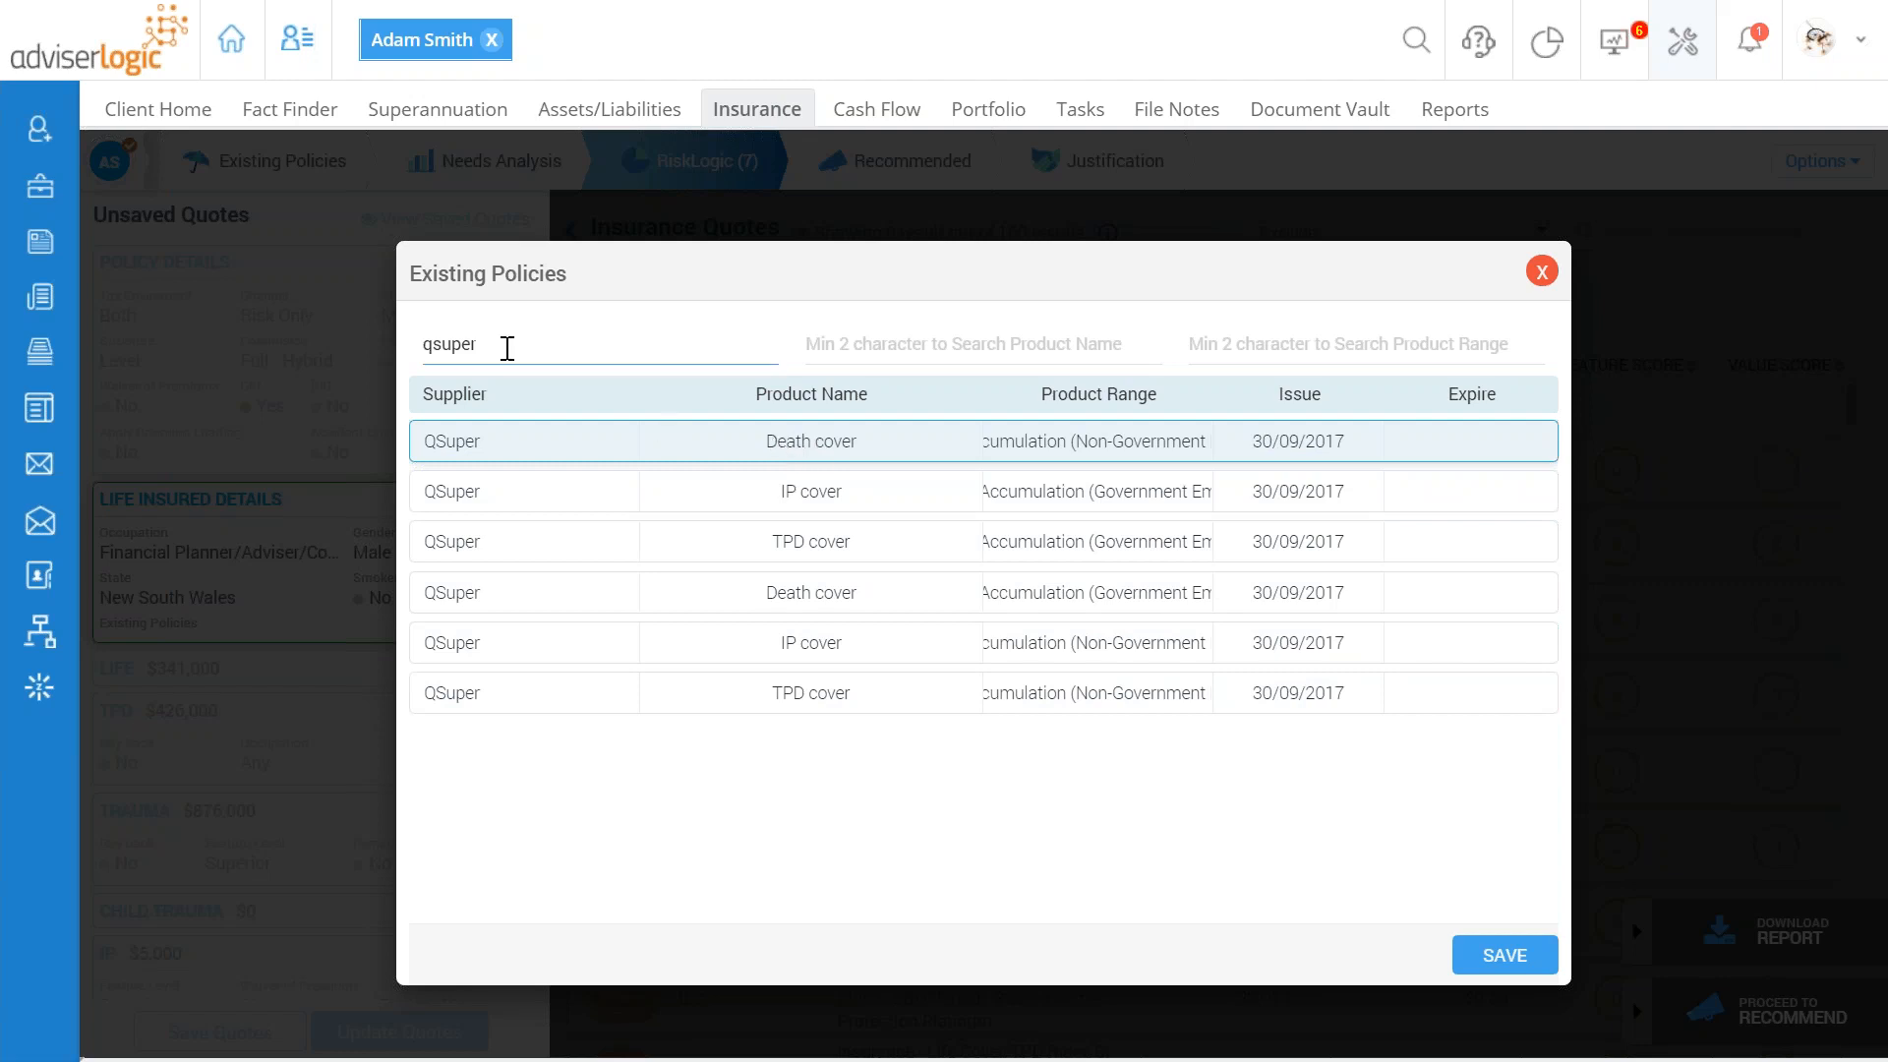
Step: Search for the supplier tal and examine its listed policies, including their product ranges and issue and expiry dates
double_click(438, 347)
text(tal)
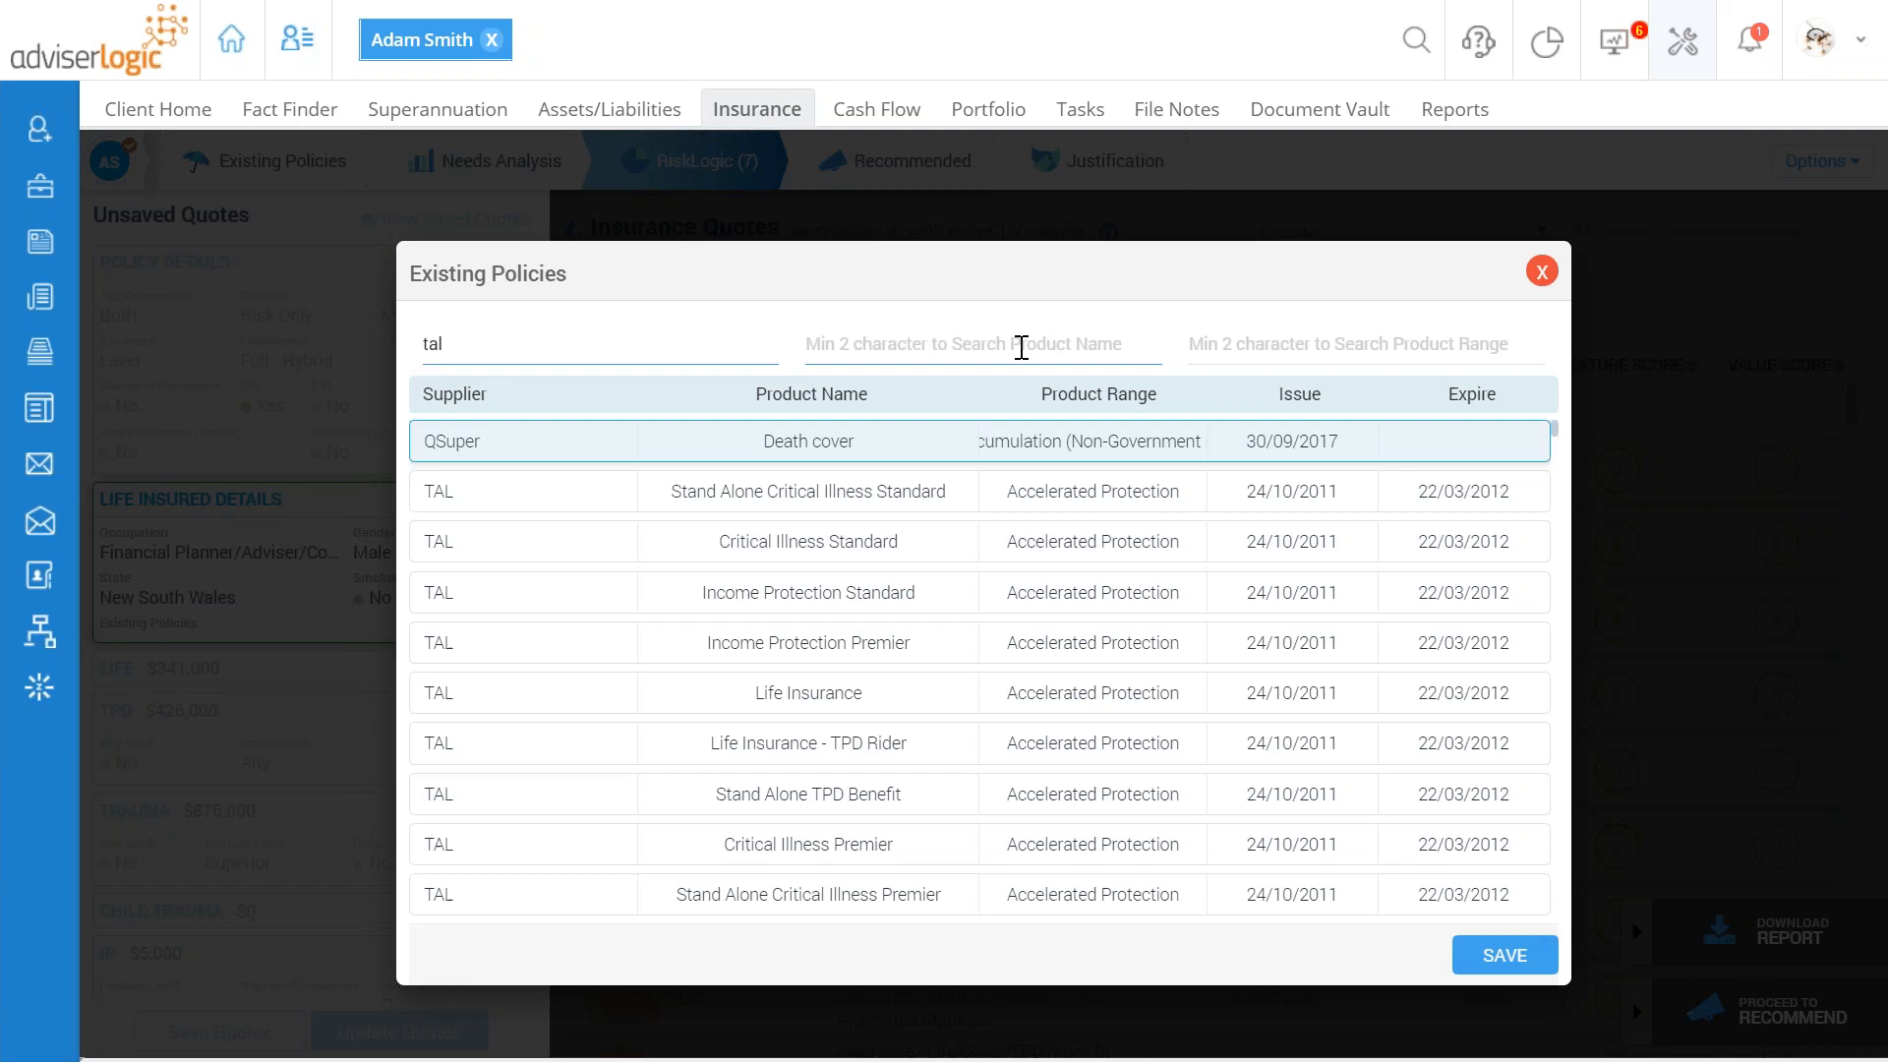
click(979, 343)
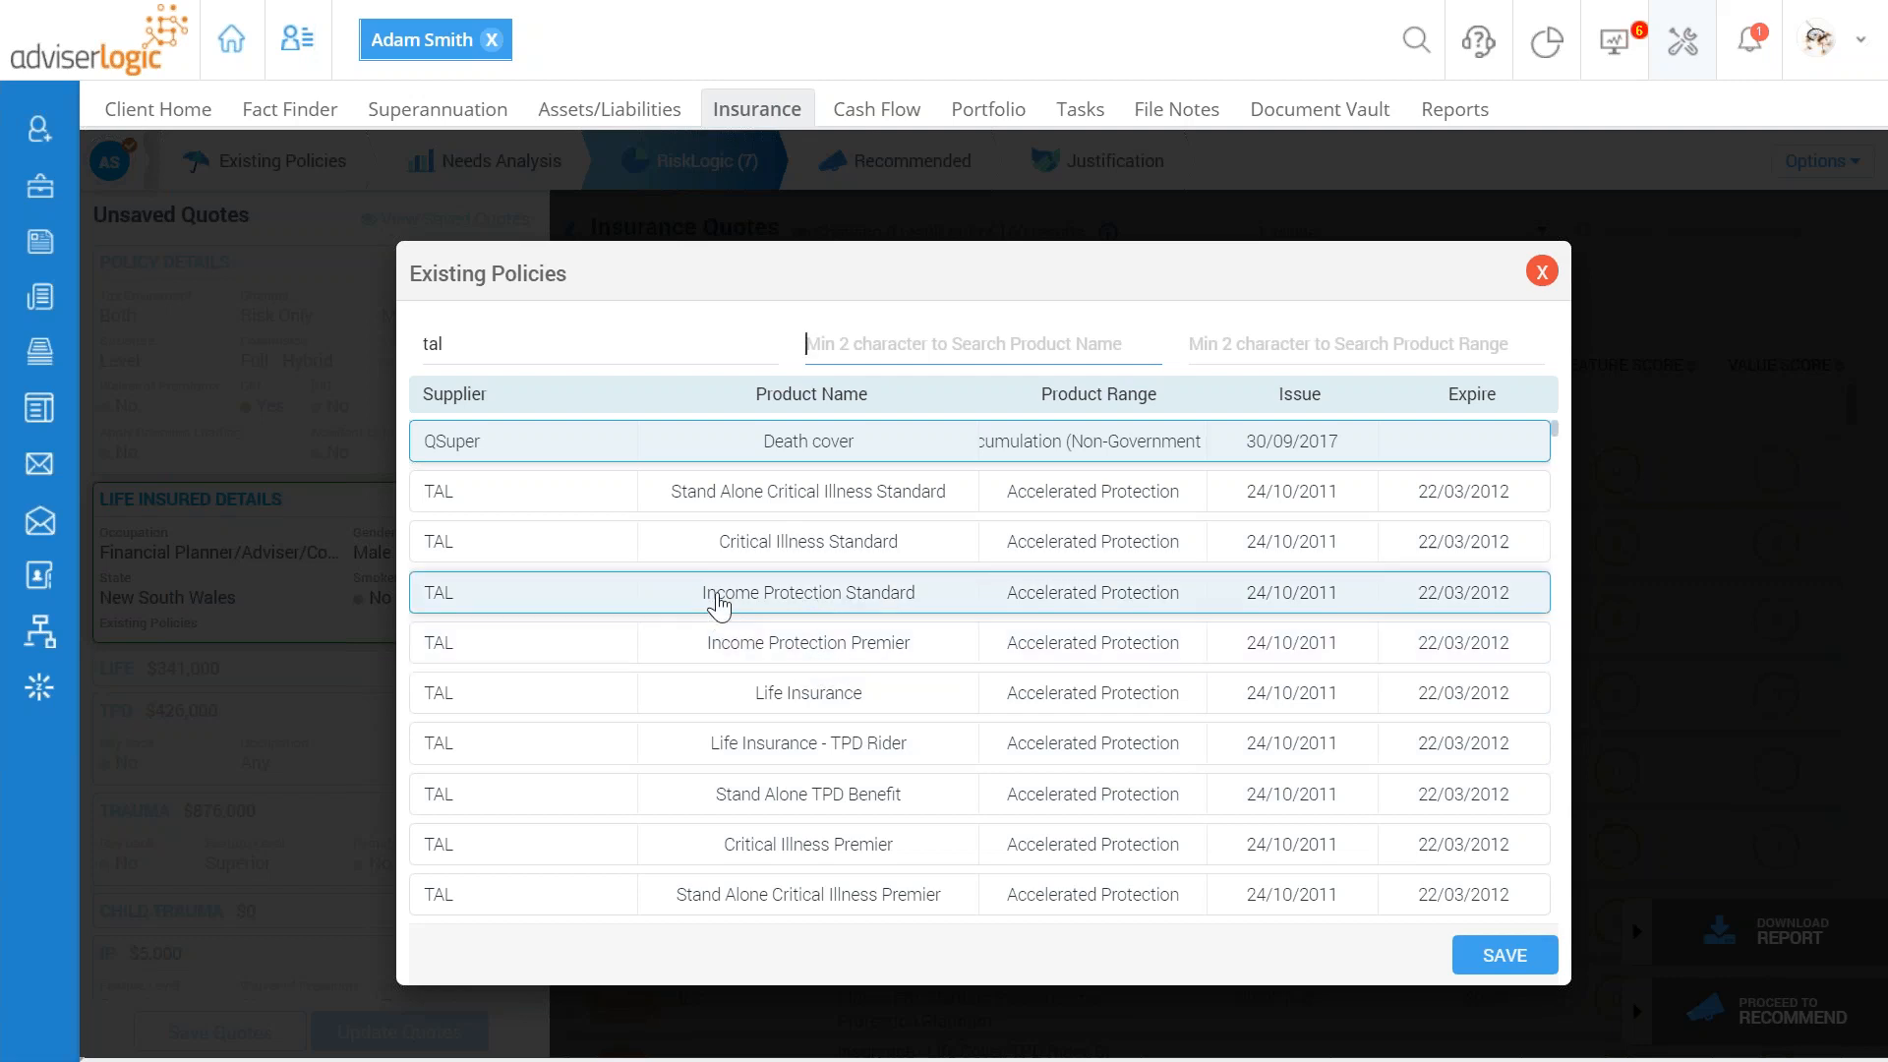
click(1268, 344)
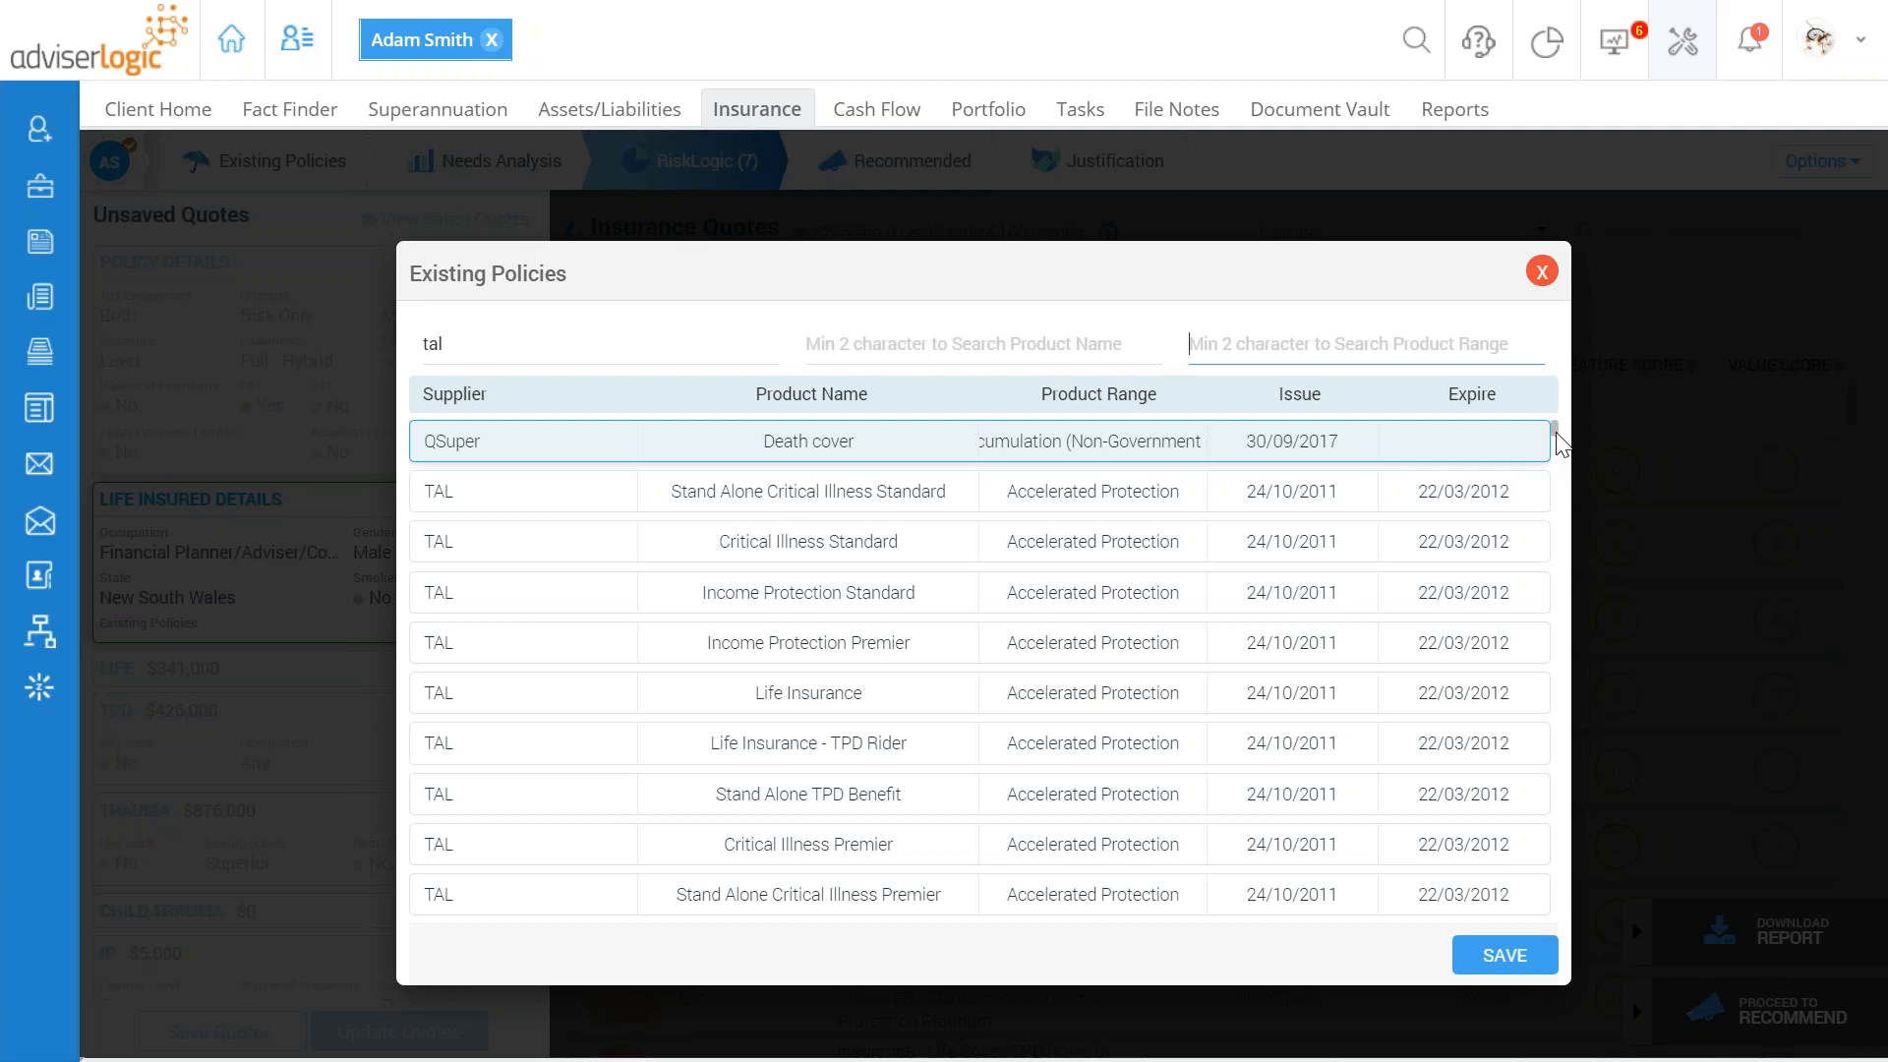
scroll(1553, 437, down, 5)
scroll(1564, 479, down, 8)
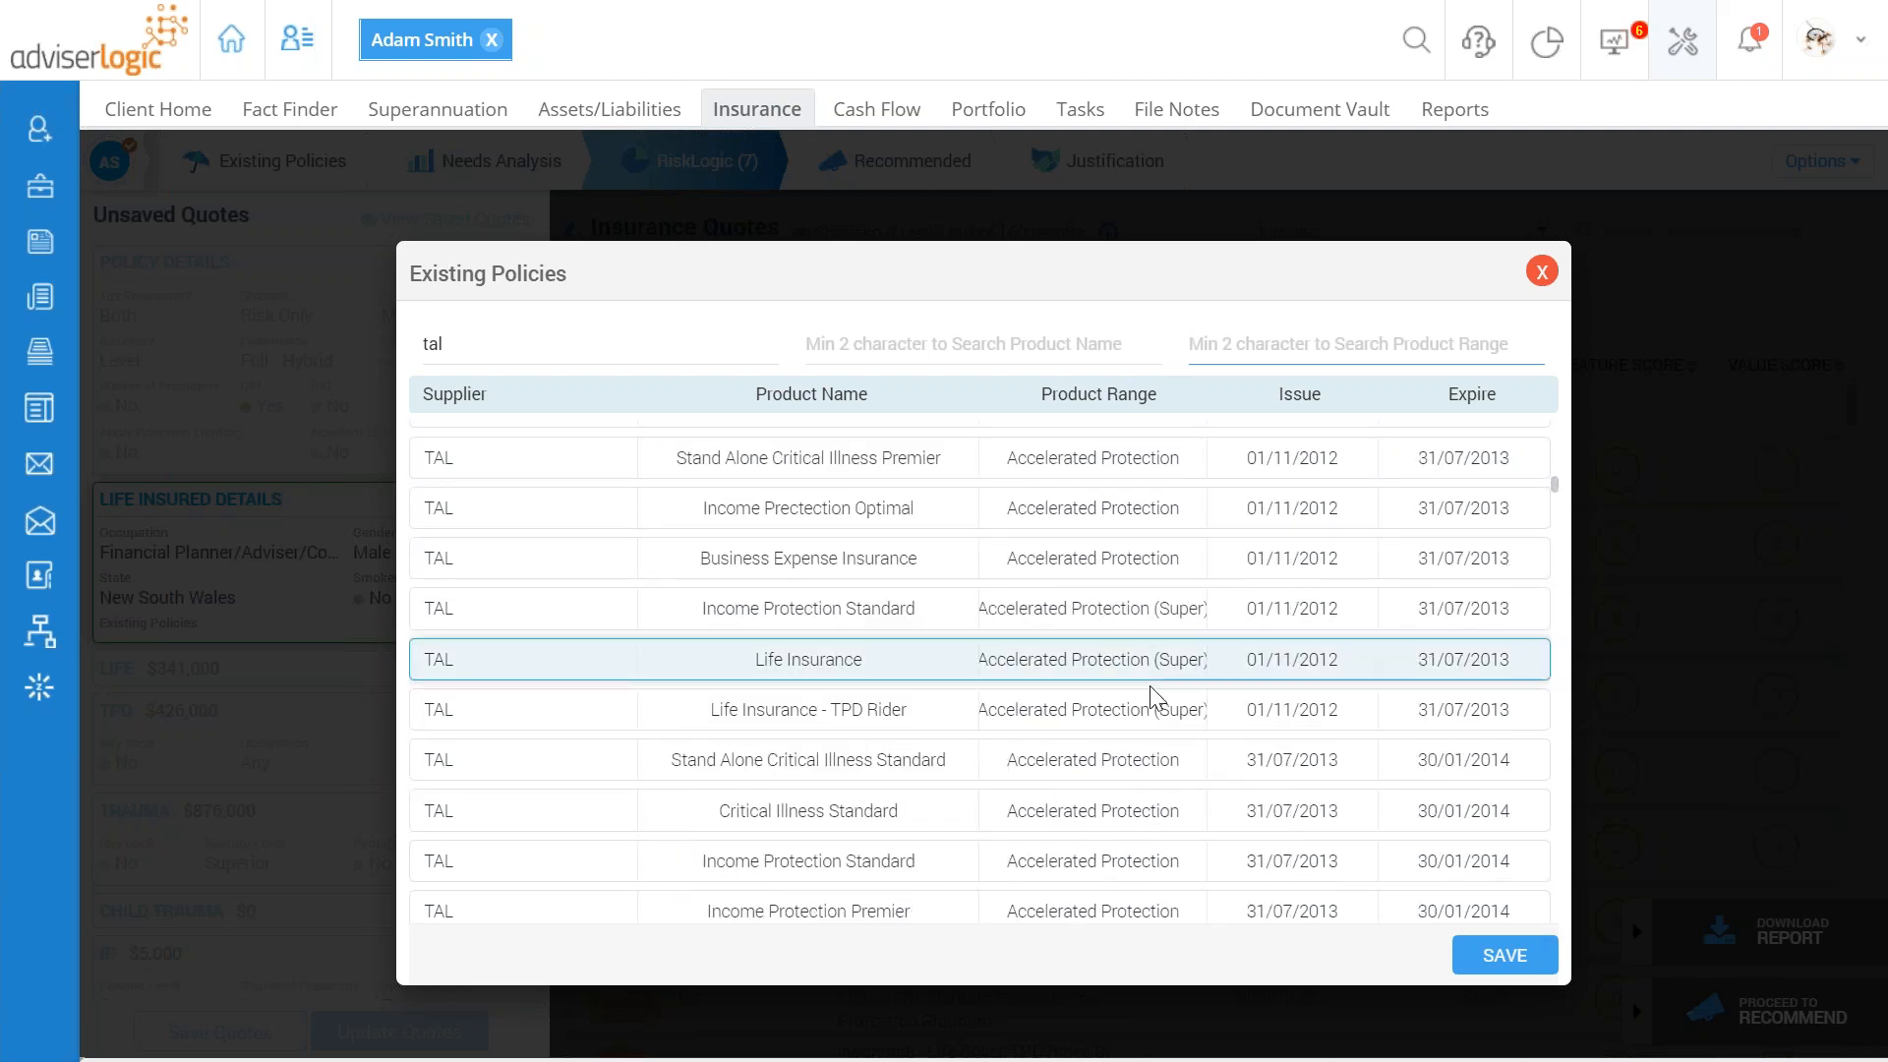
scroll(1141, 671, down, 3)
scroll(1141, 671, down, 6)
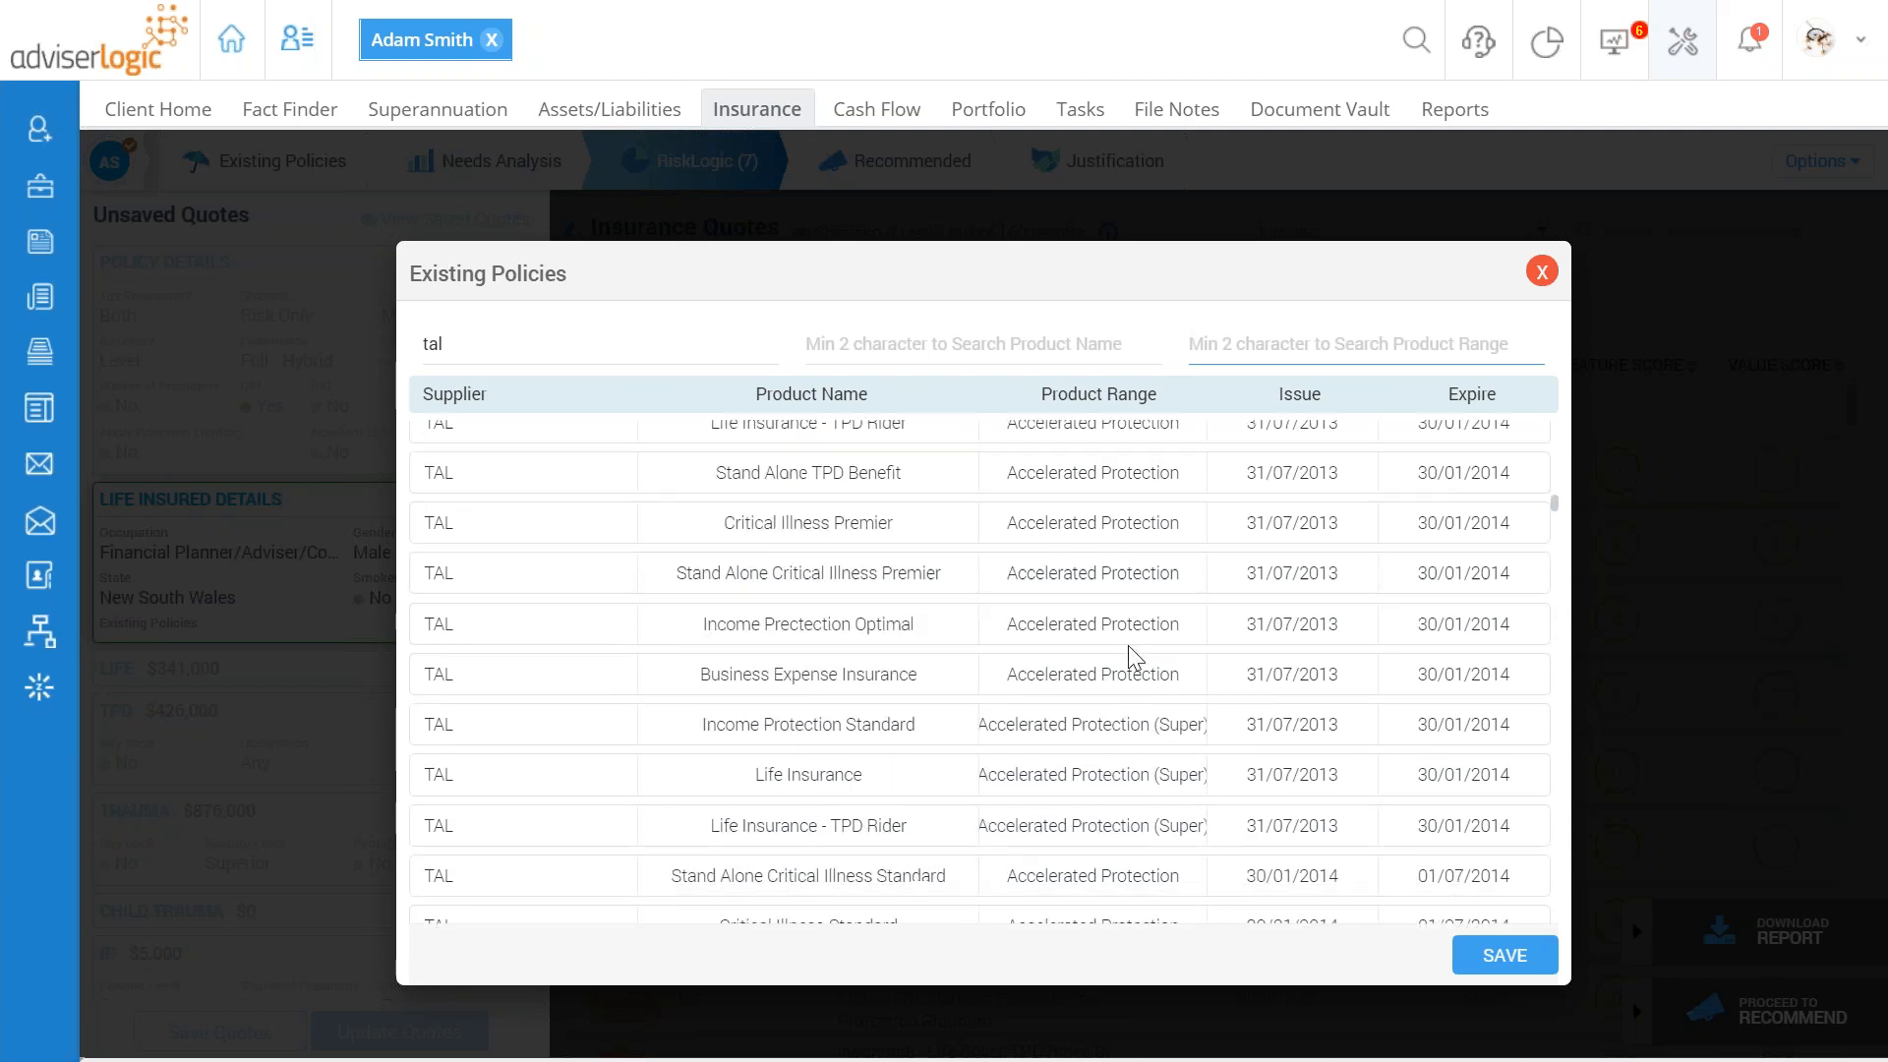
scroll(1121, 644, down, 8)
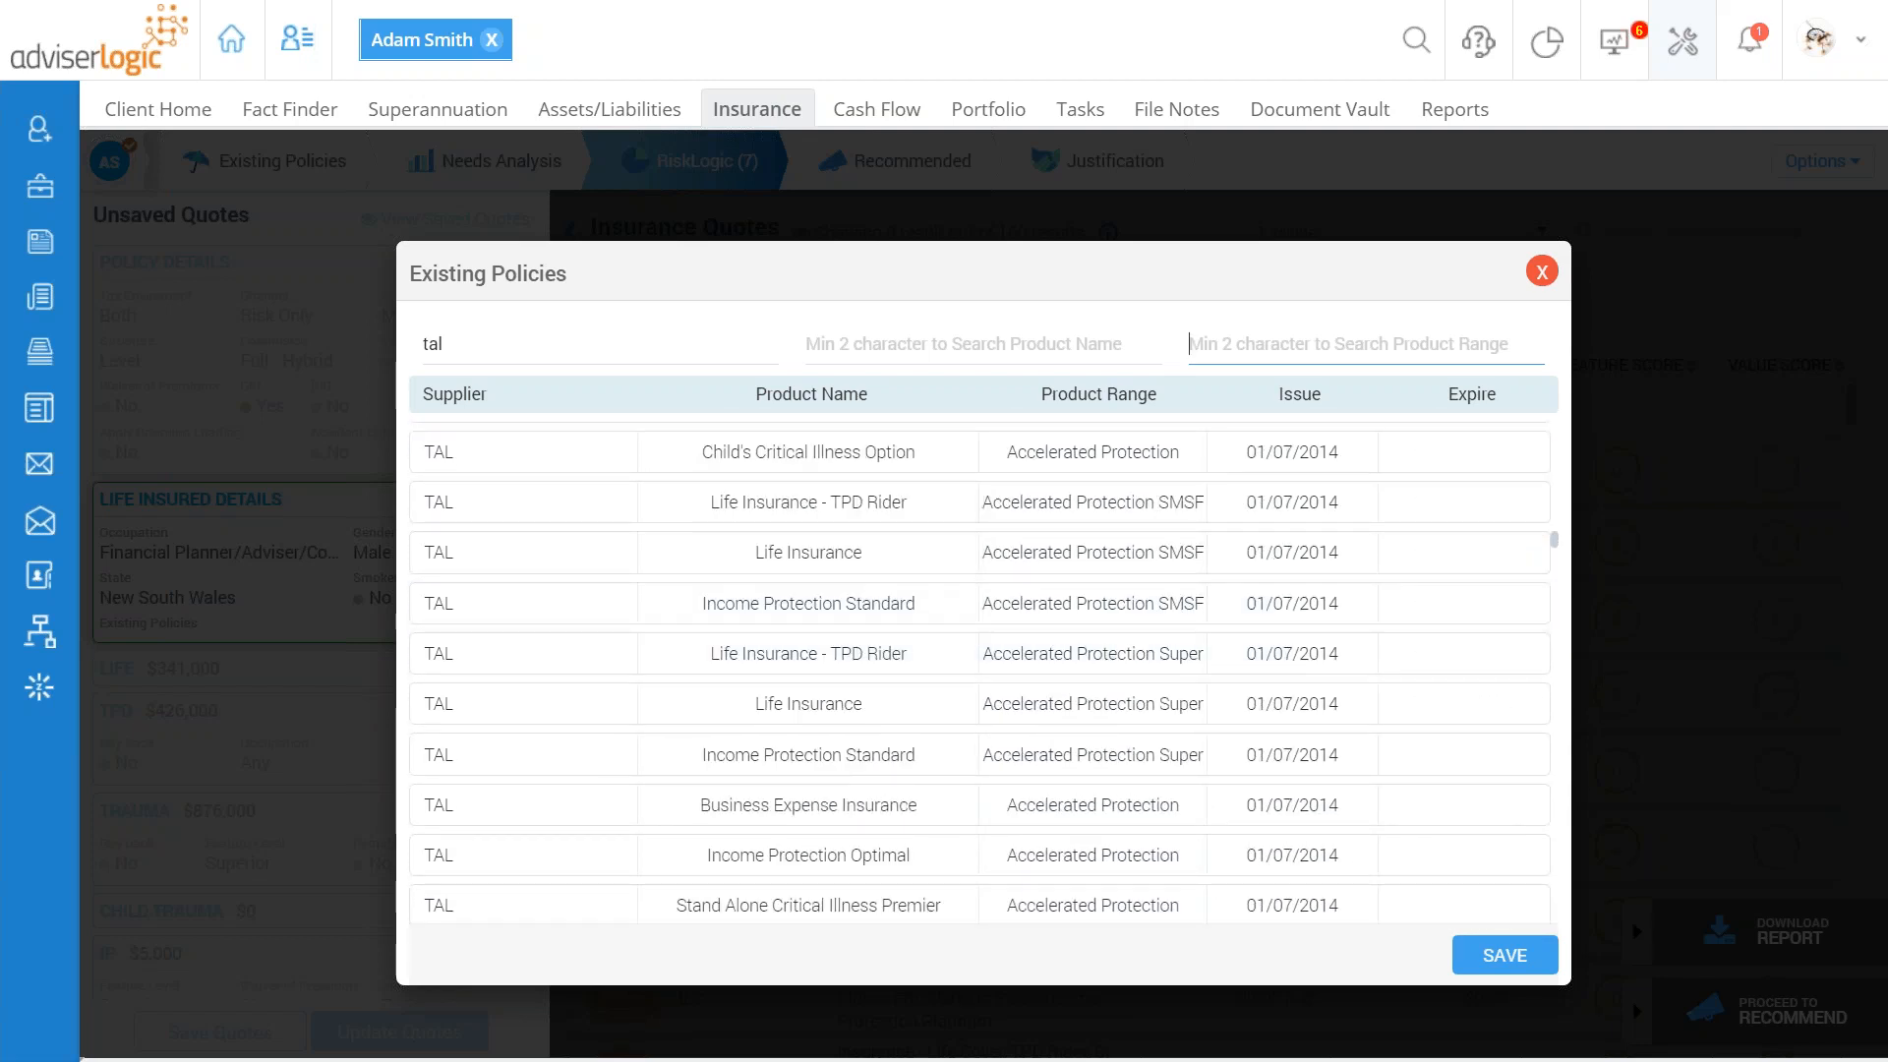
scroll(1114, 595, down, 3)
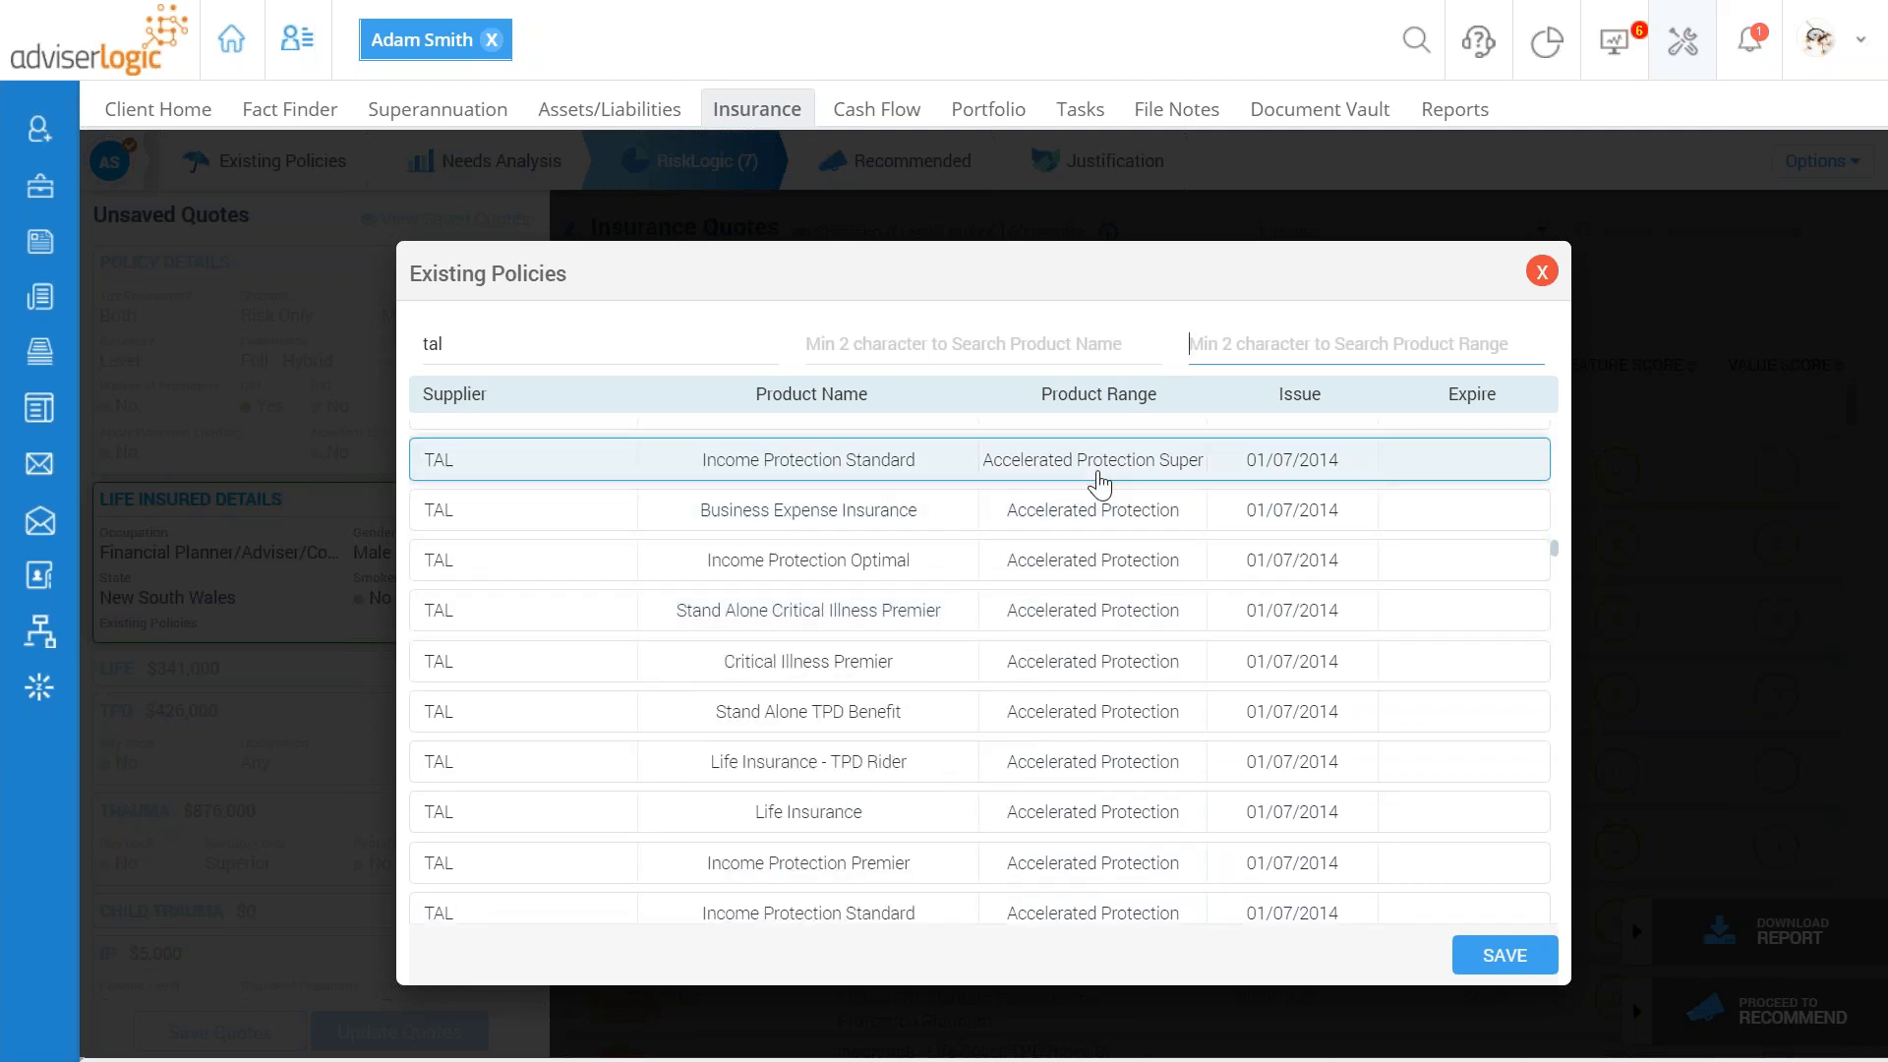
scroll(1114, 595, down, 6)
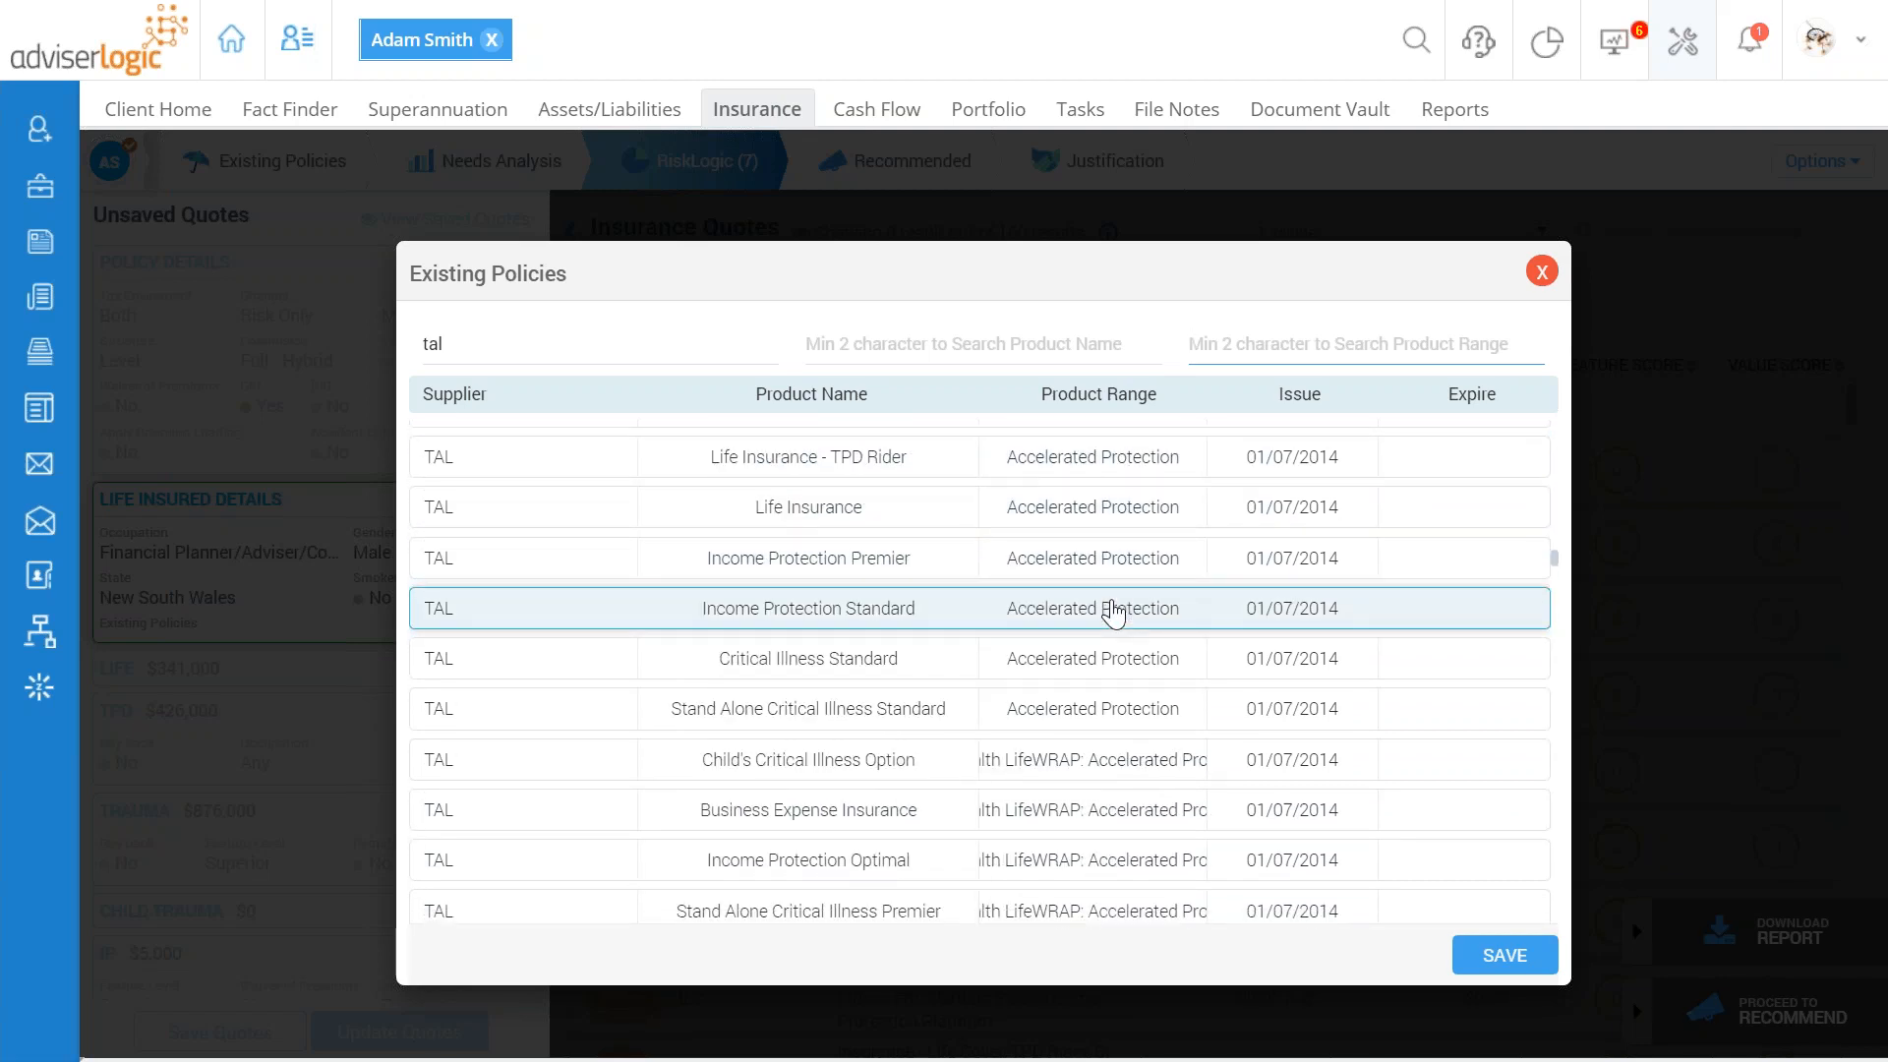
scroll(1115, 595, down, 3)
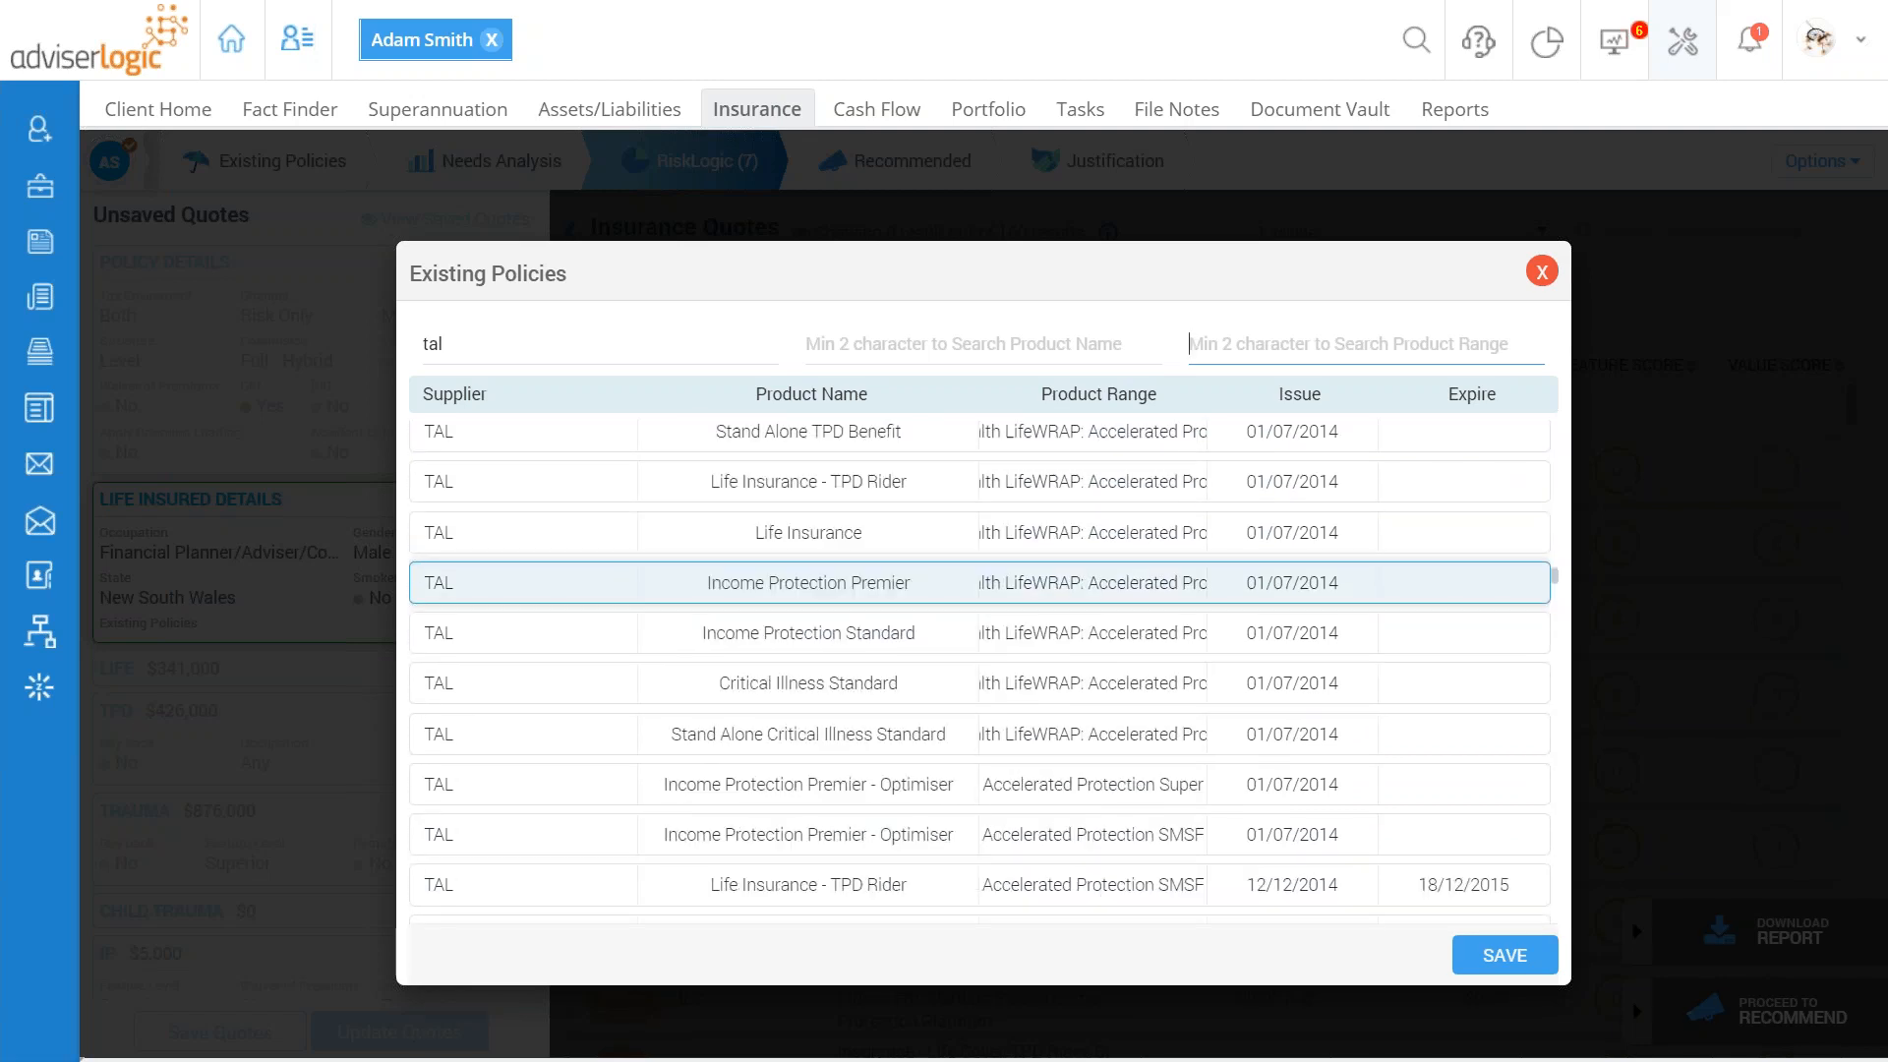
scroll(1114, 595, down, 3)
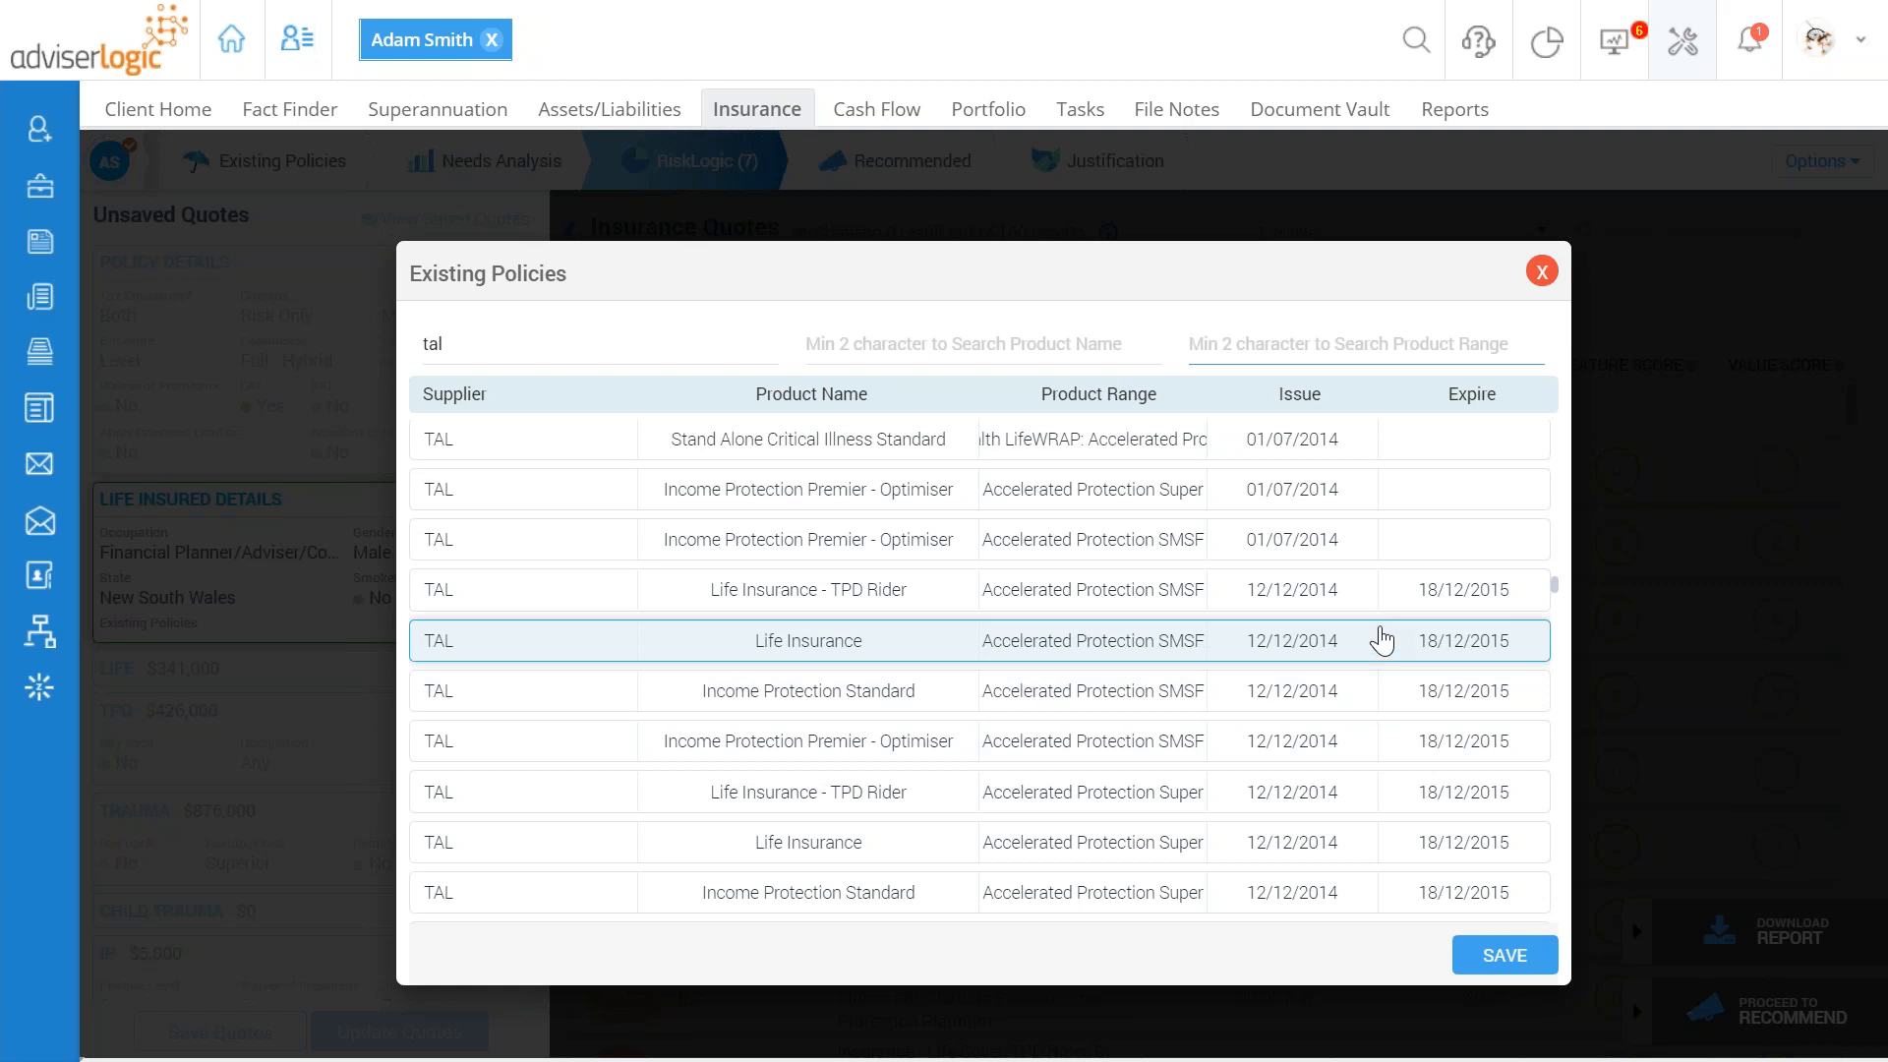
scroll(1350, 698, down, 1)
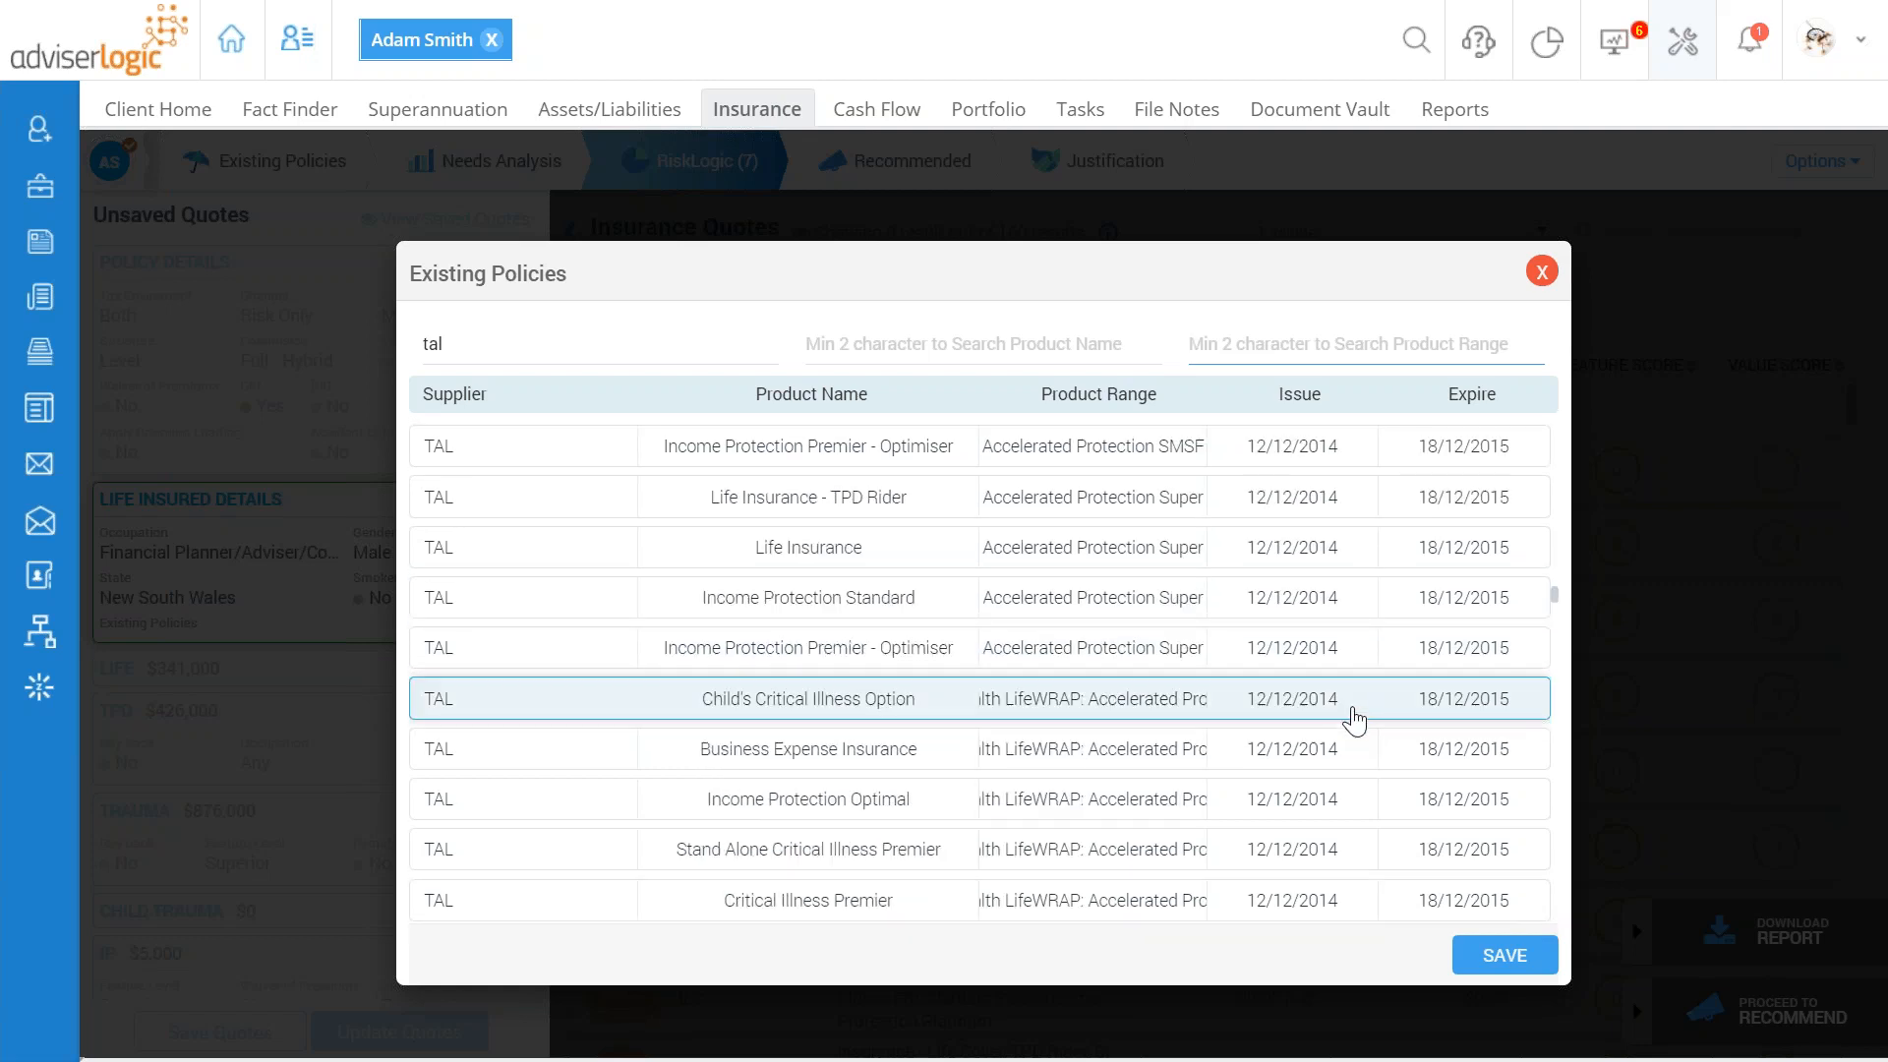
scroll(1347, 713, down, 5)
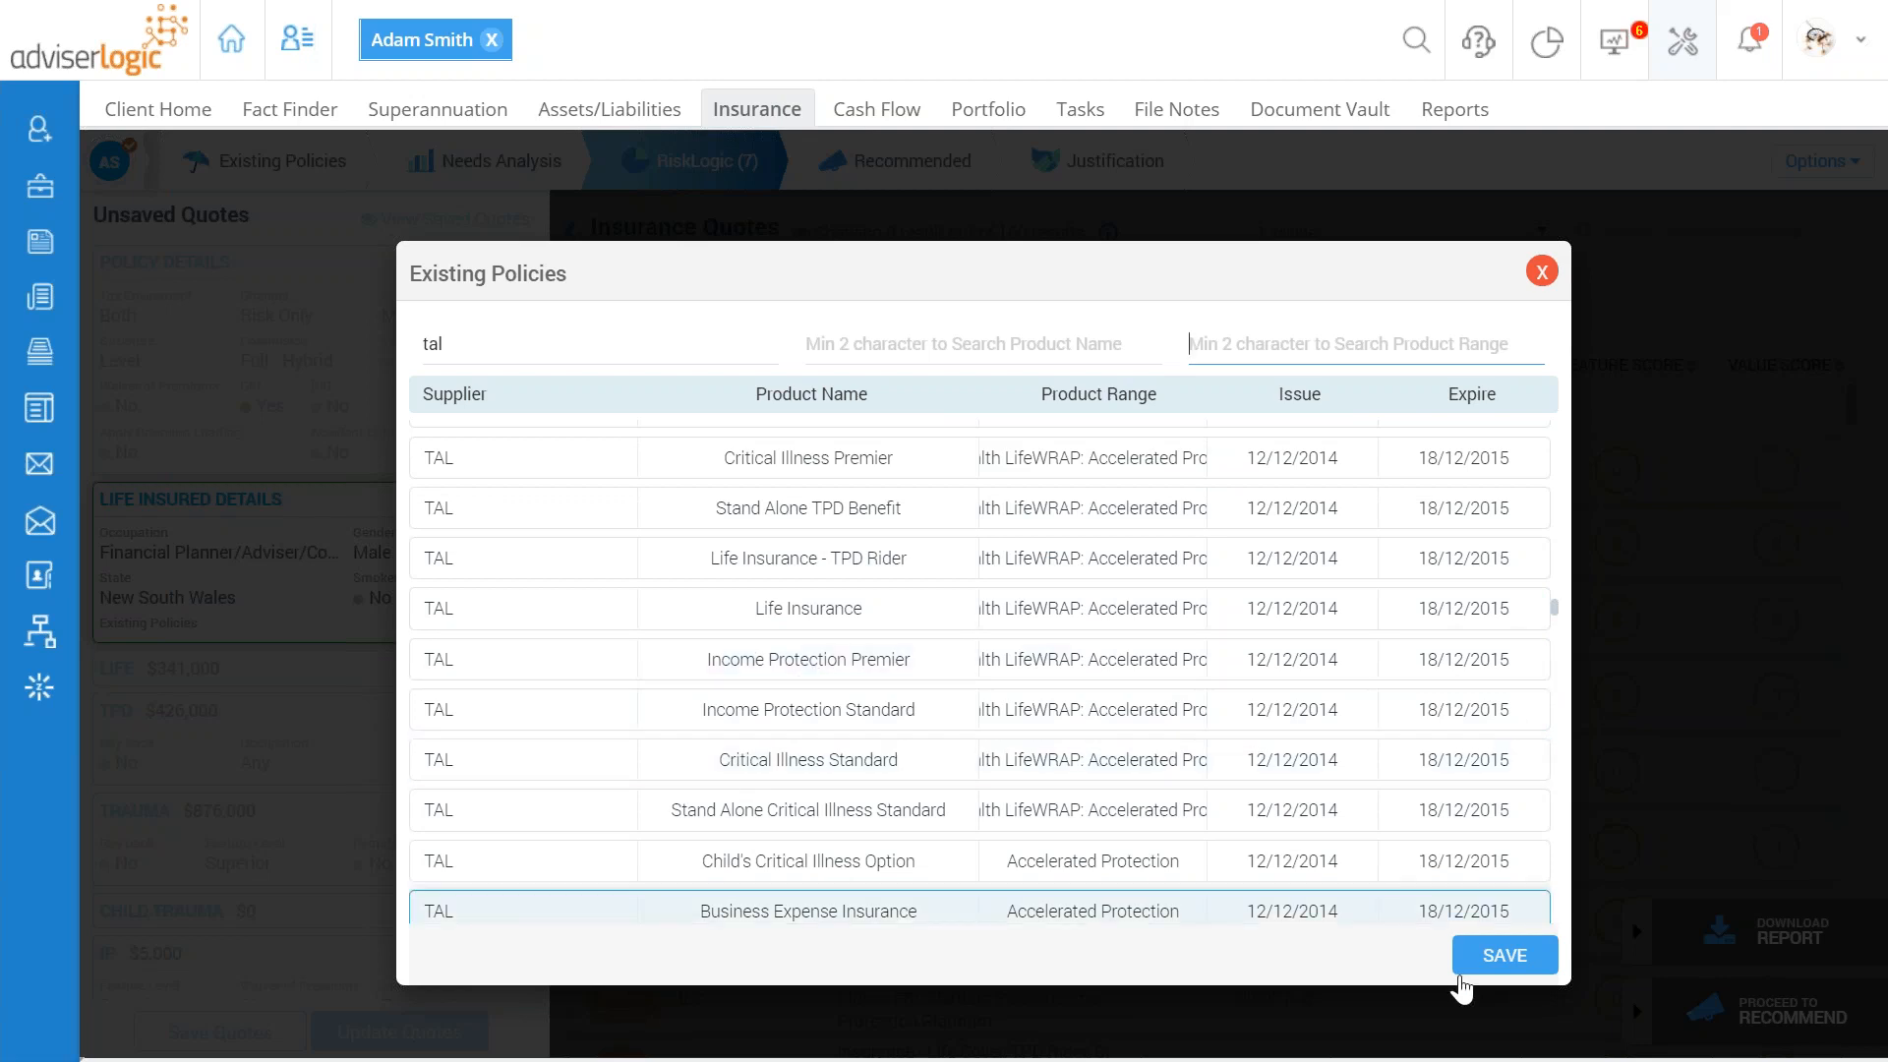
Step: Save the selected QSuper existing policy and save the life insured details
click(1520, 969)
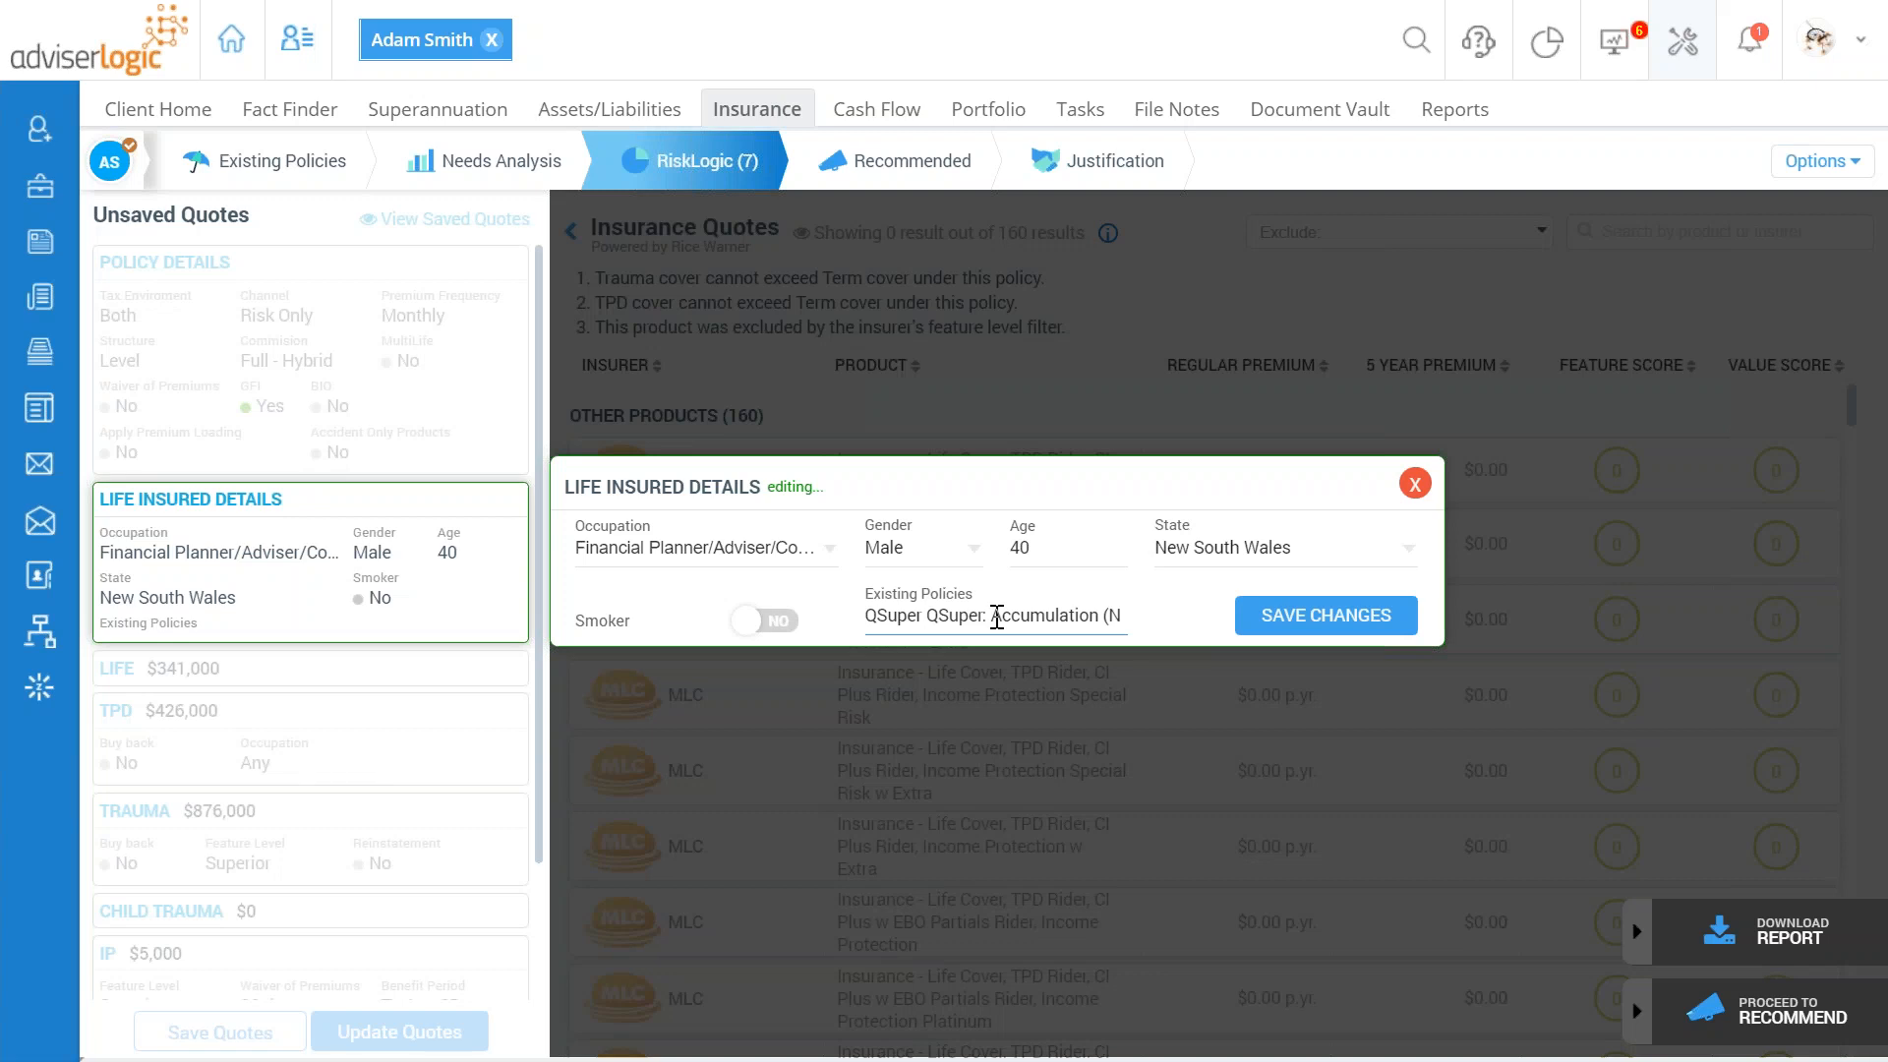
click(1357, 614)
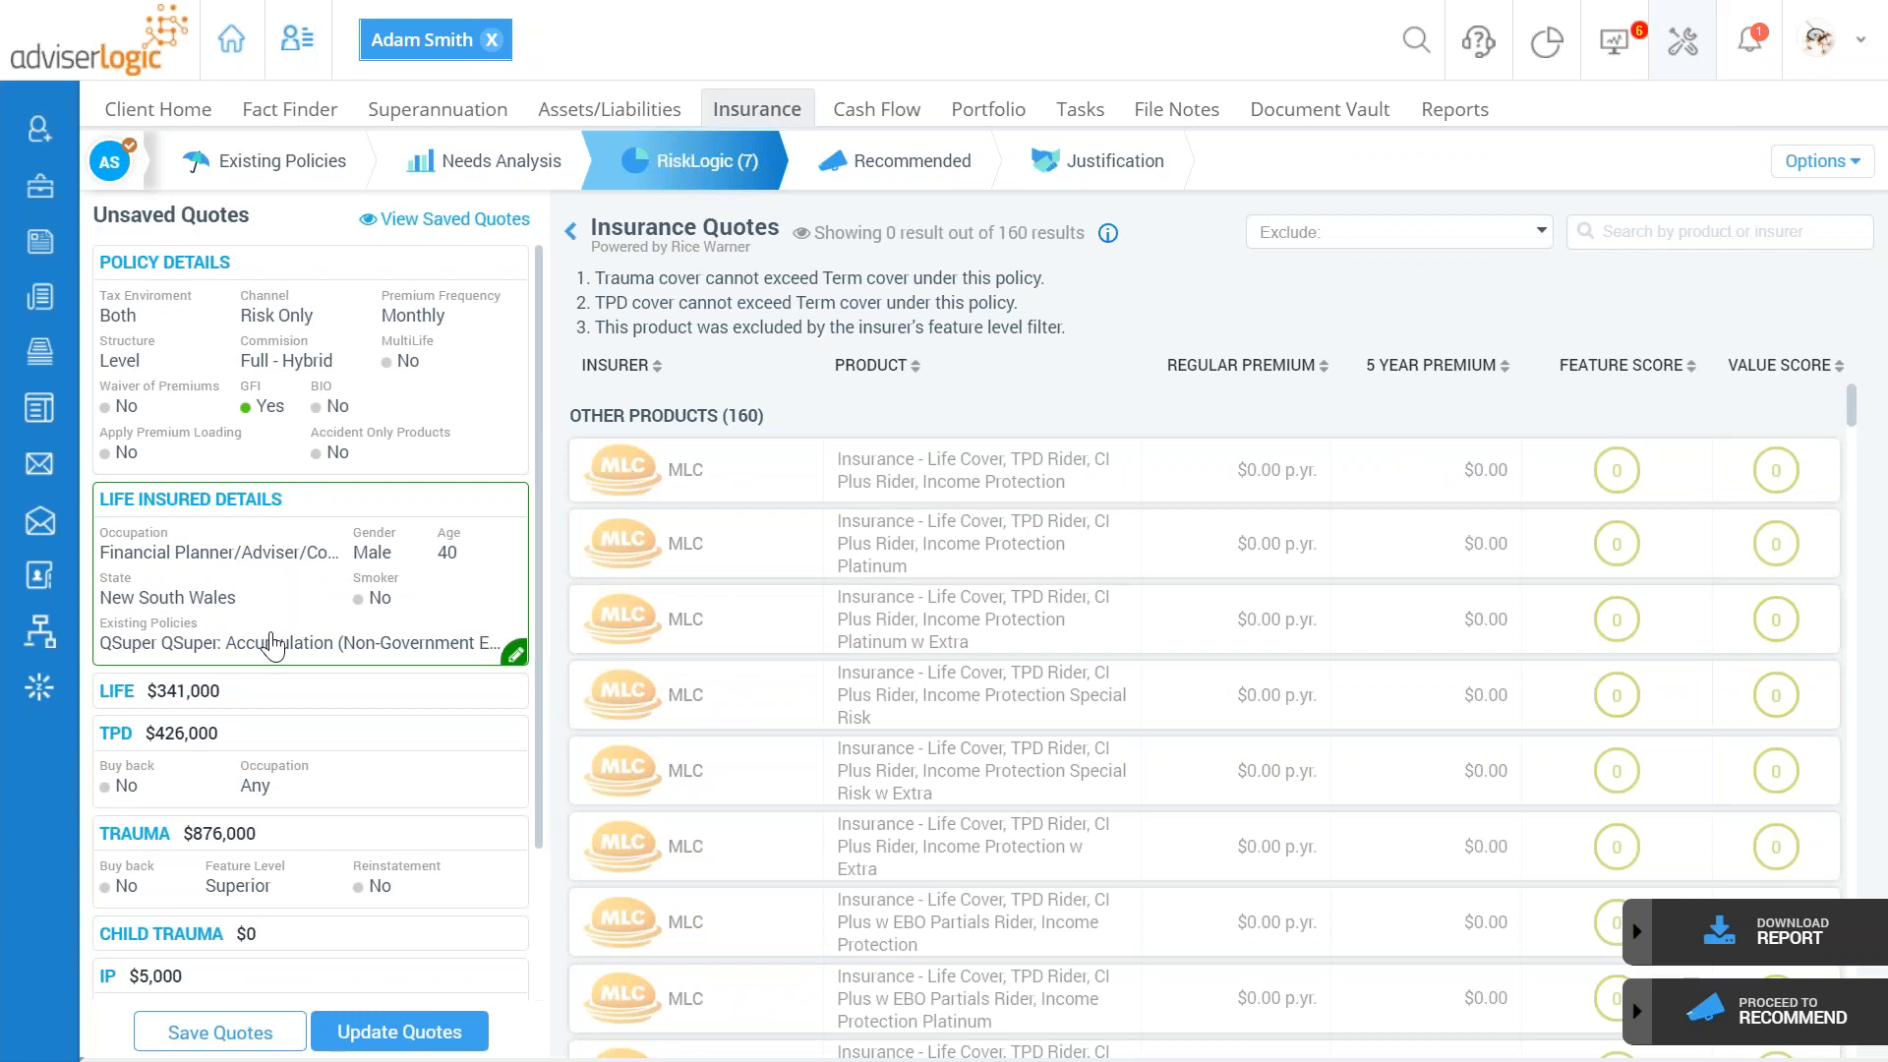
Step: Set the Life cover amount to 500000 and save the change
scroll(273, 662, down, 2)
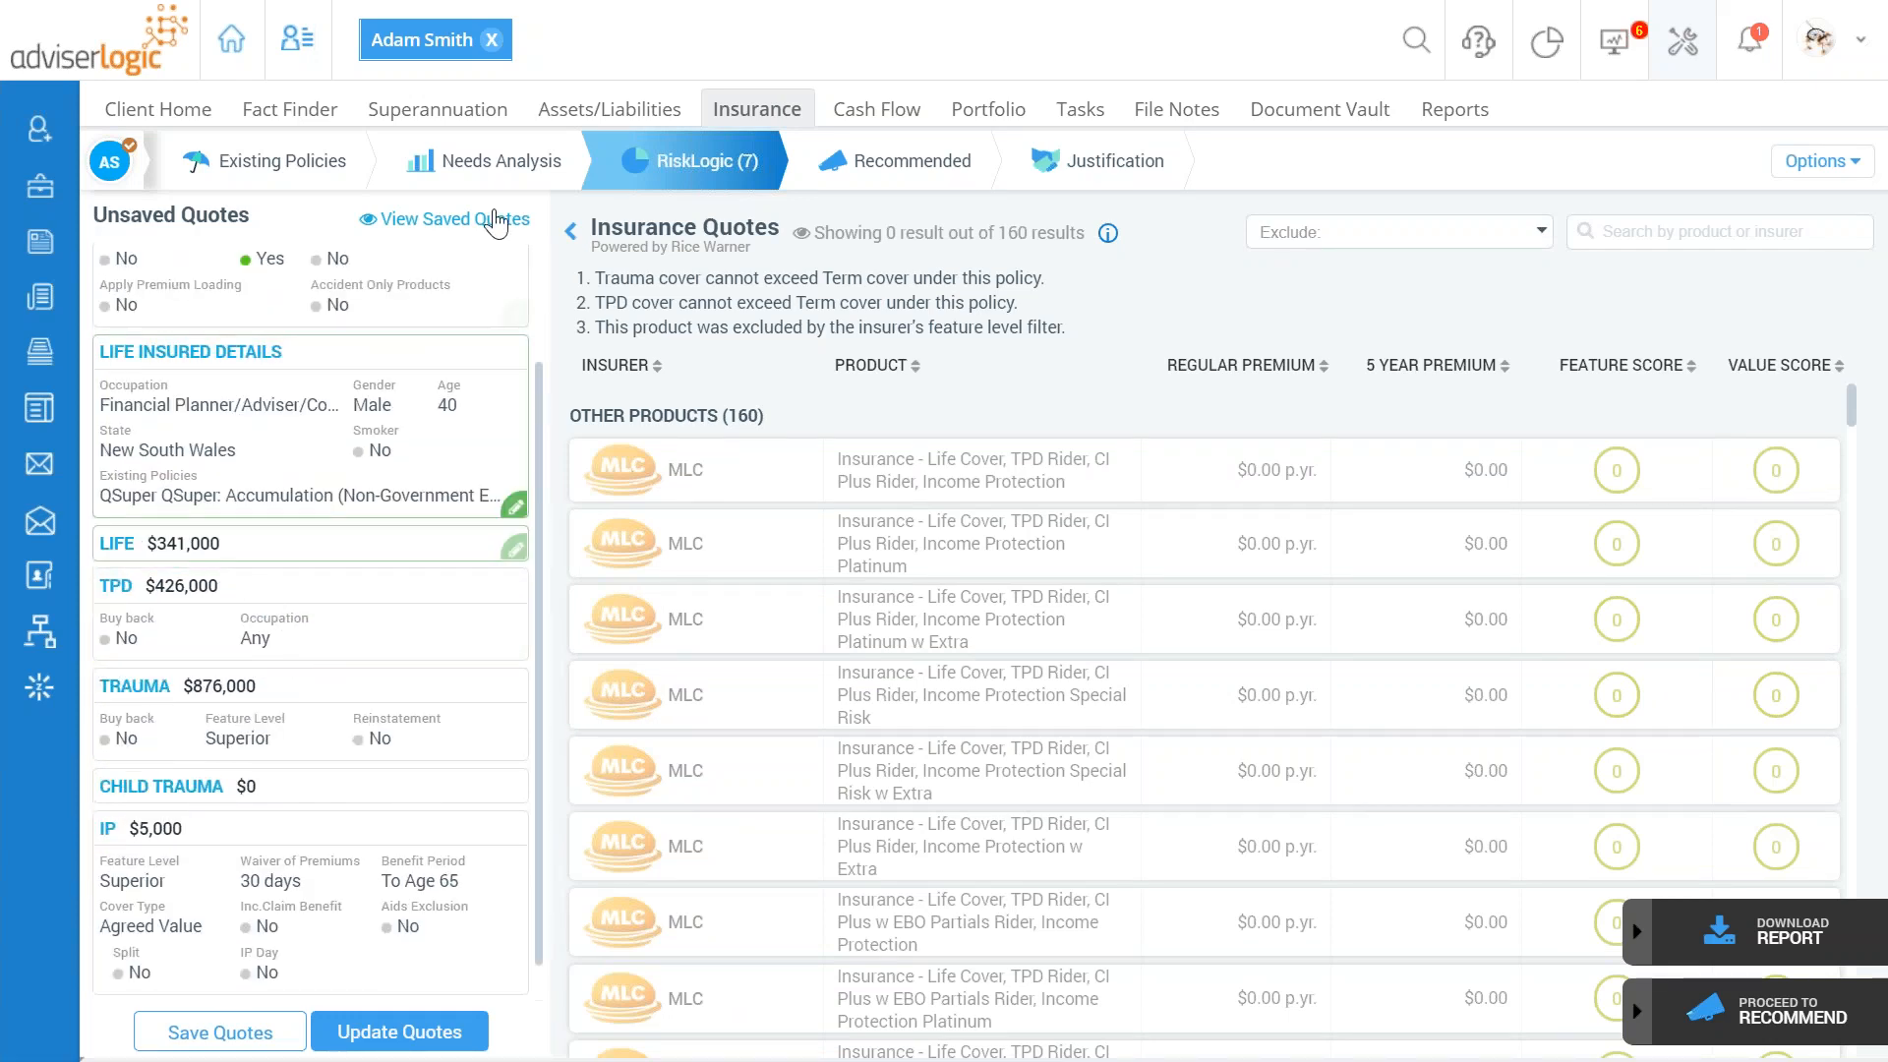
mouse_move(507, 169)
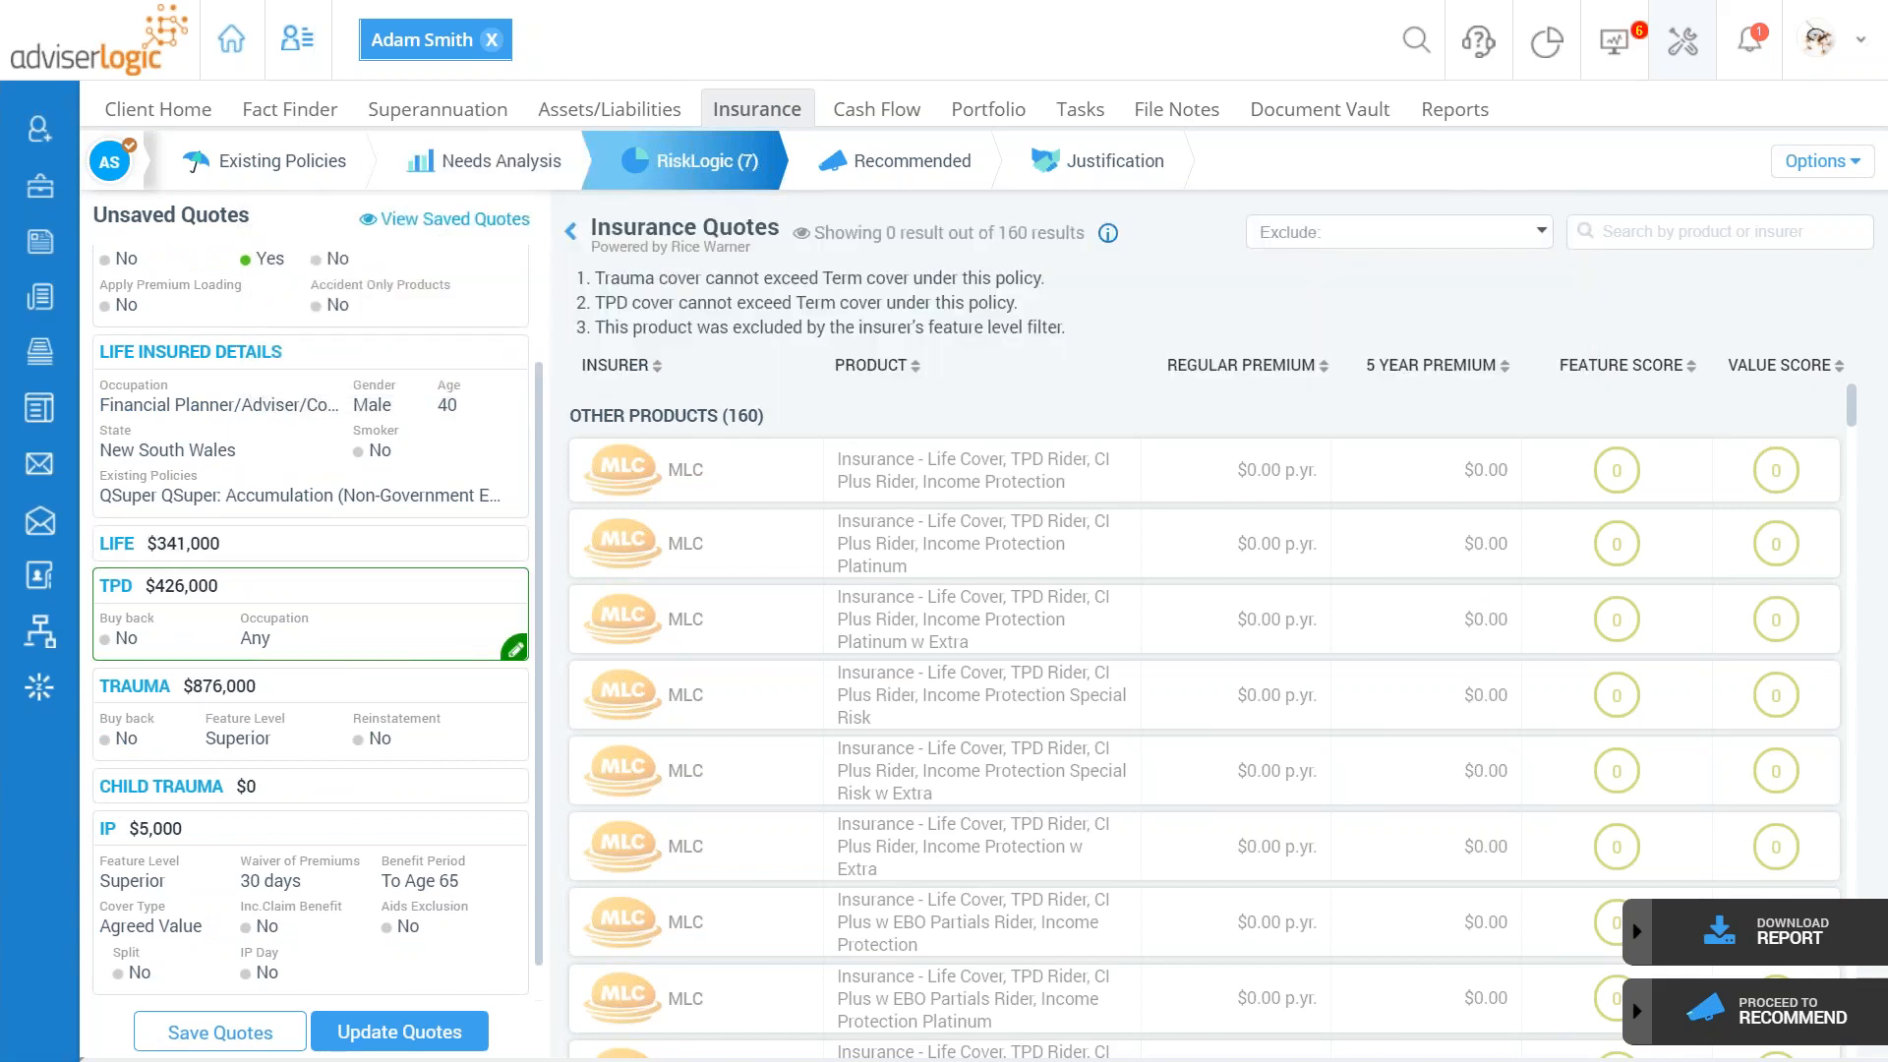
click(514, 551)
click(656, 729)
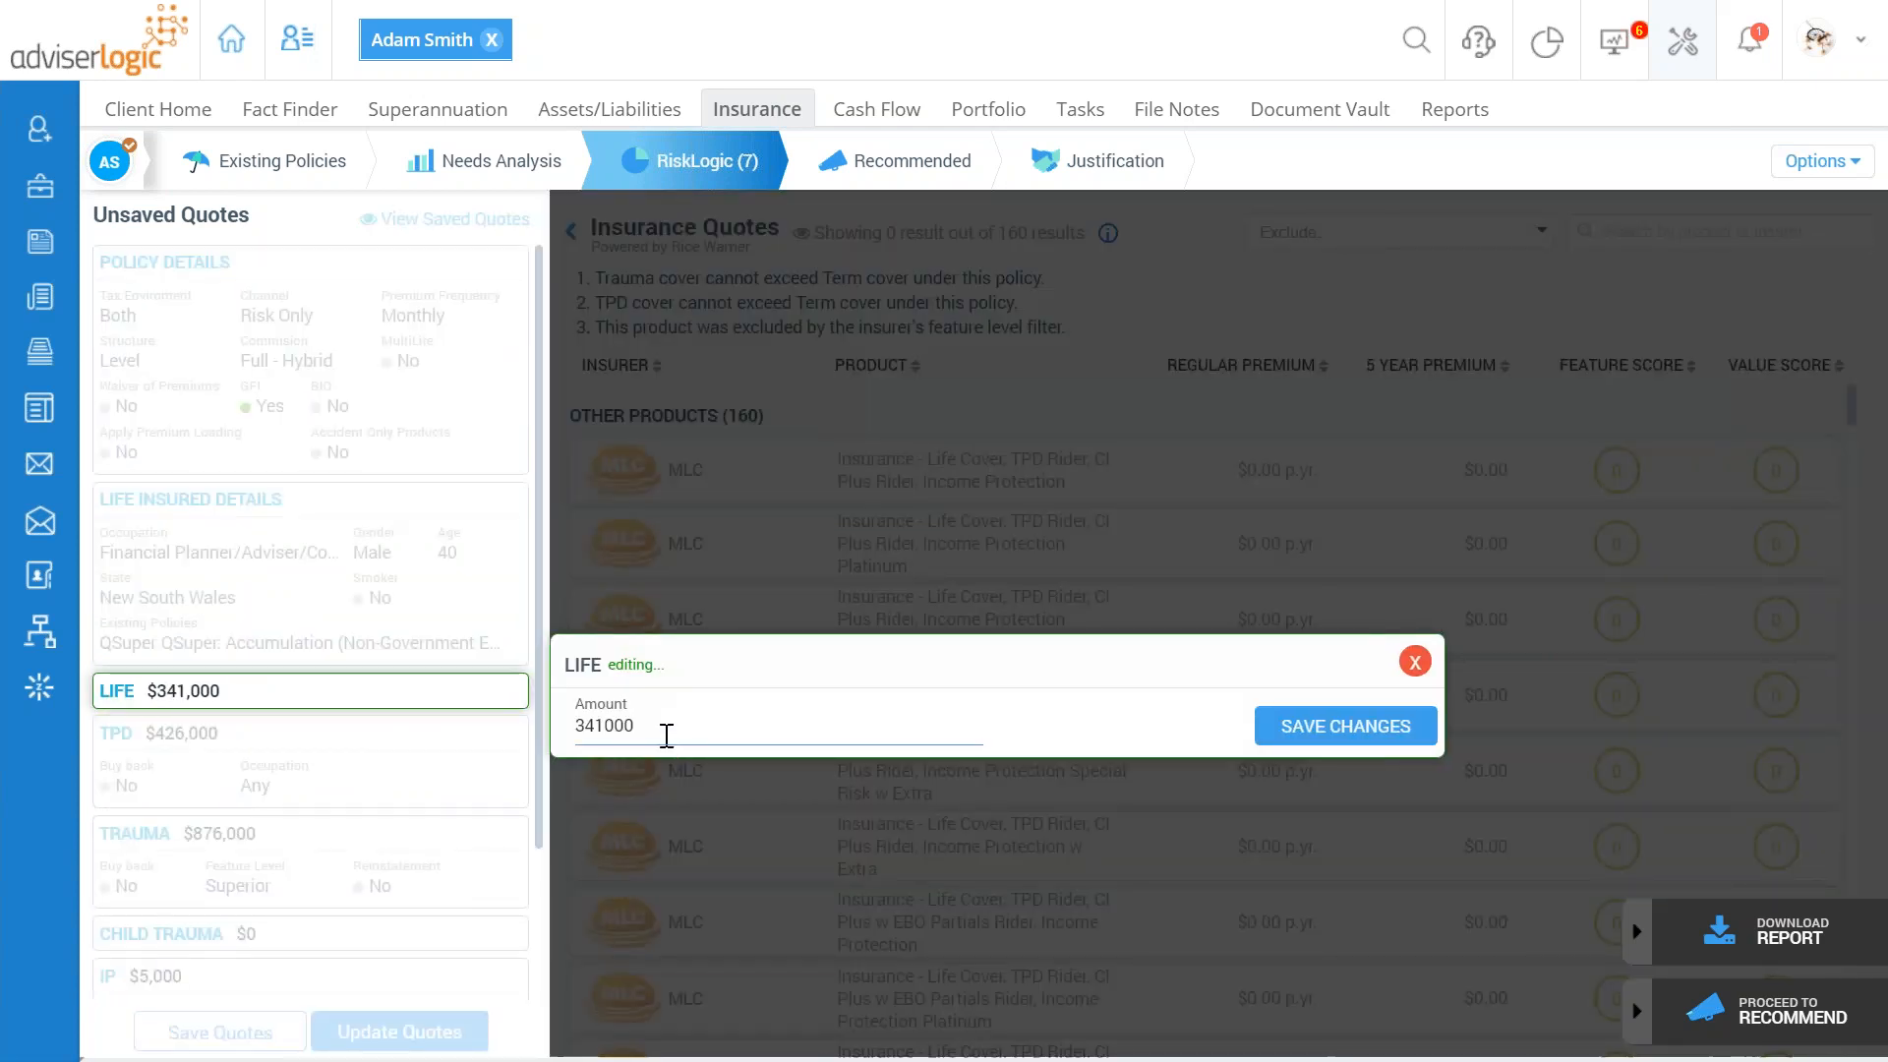
drag(656, 729, 574, 728)
text(500000)
click(1346, 730)
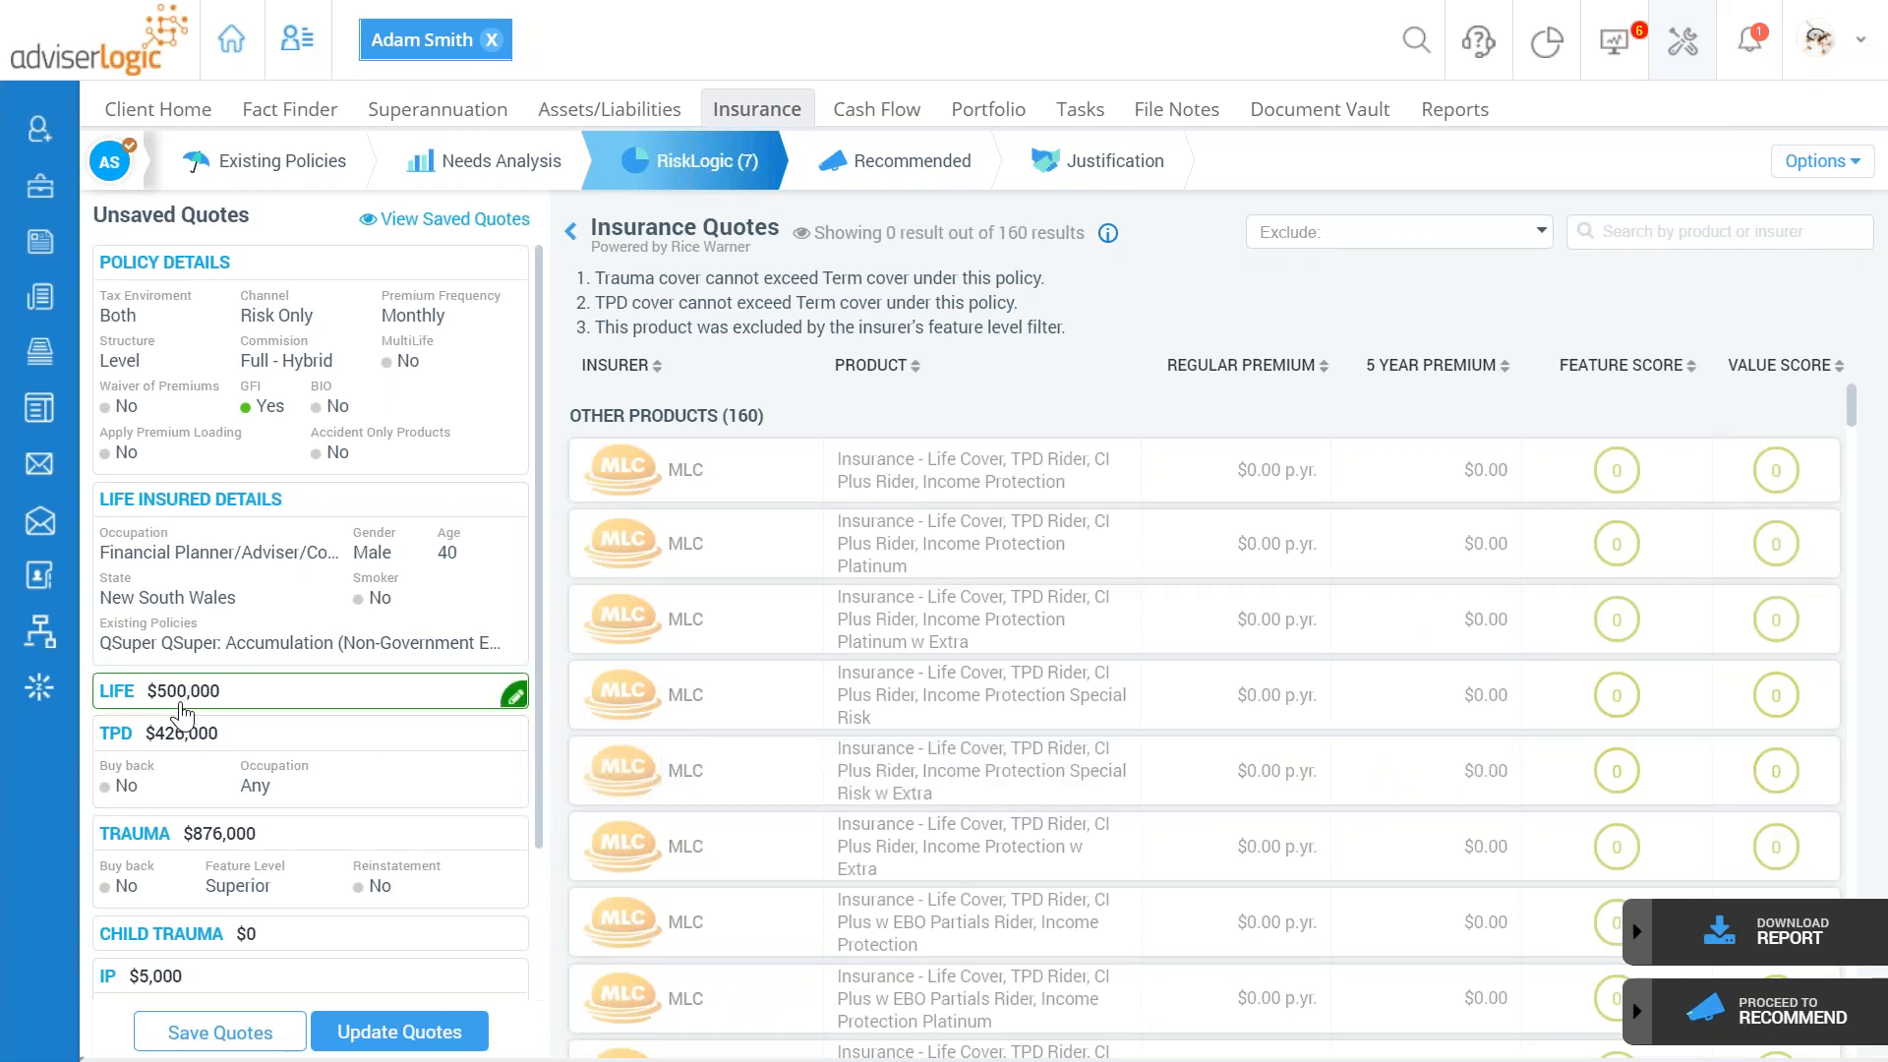
Step: Open the TPD cover for editing, turn on Buy Back, and review the note on Ownership and Split
scroll(181, 715, down, 3)
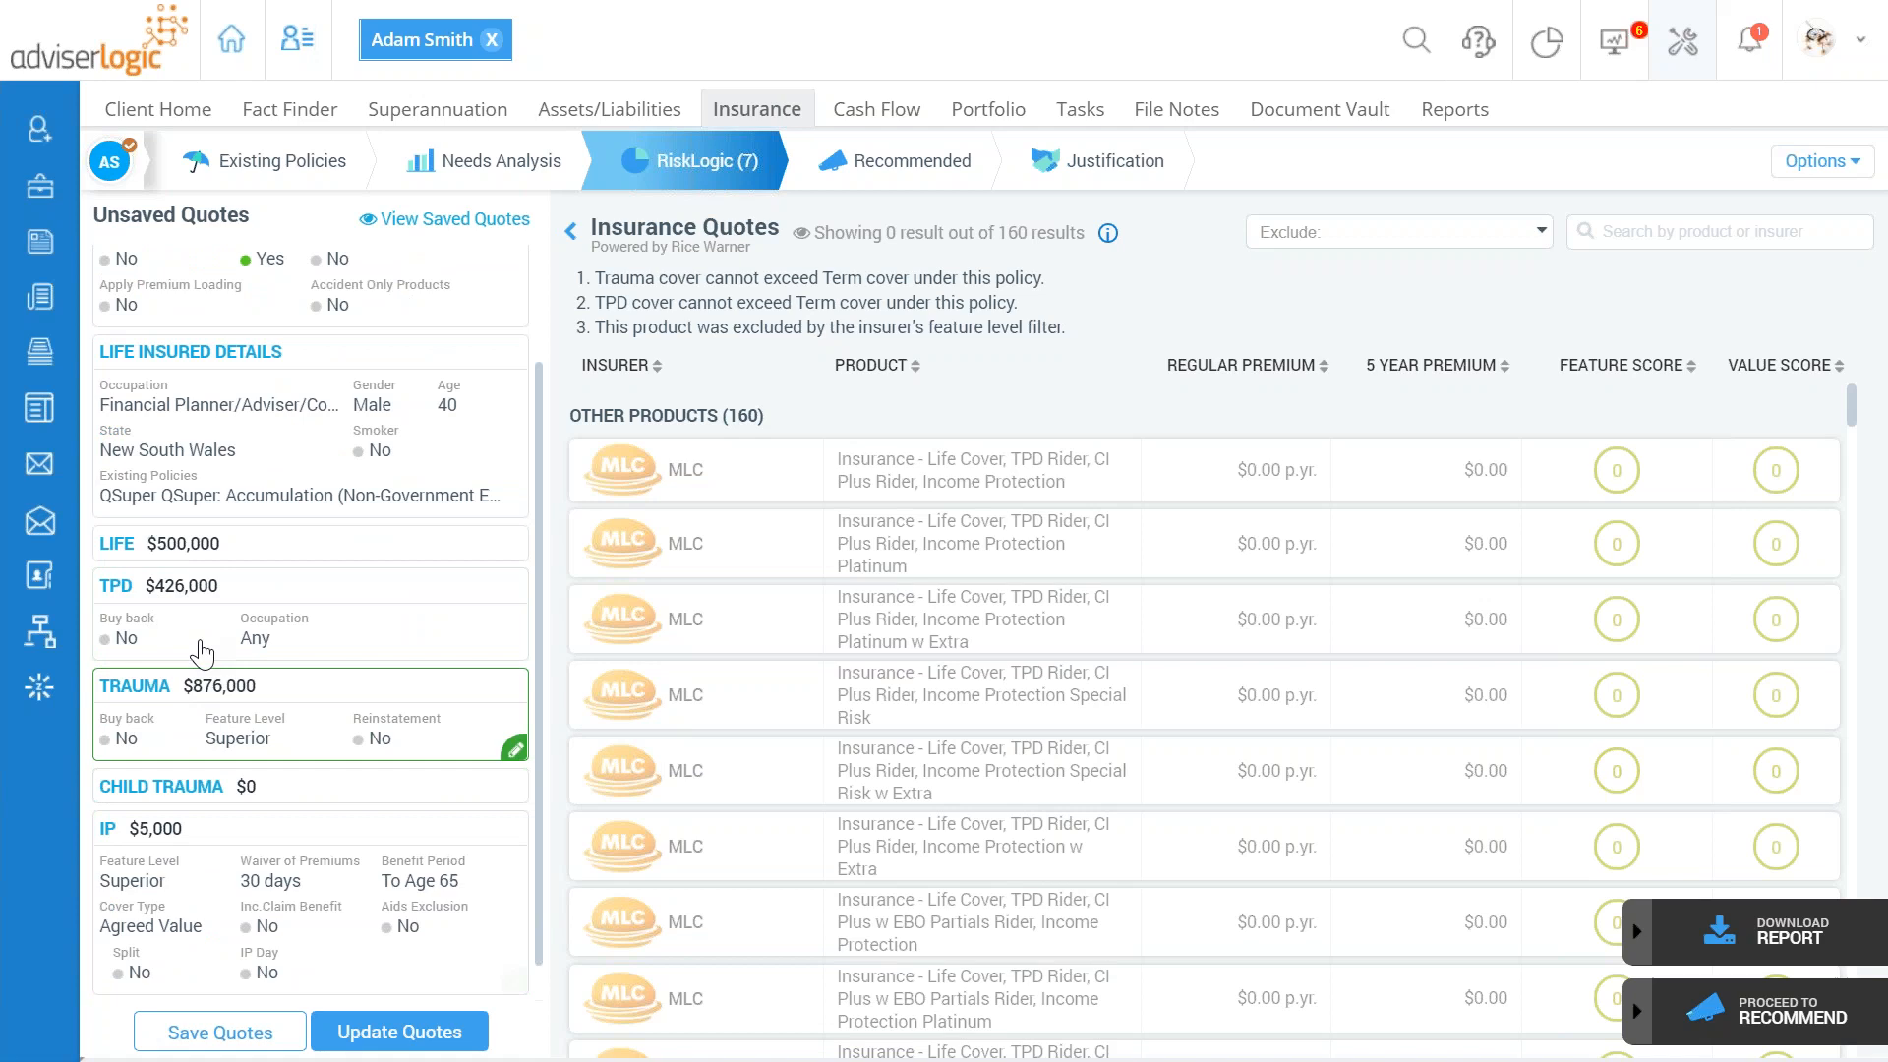
click(514, 648)
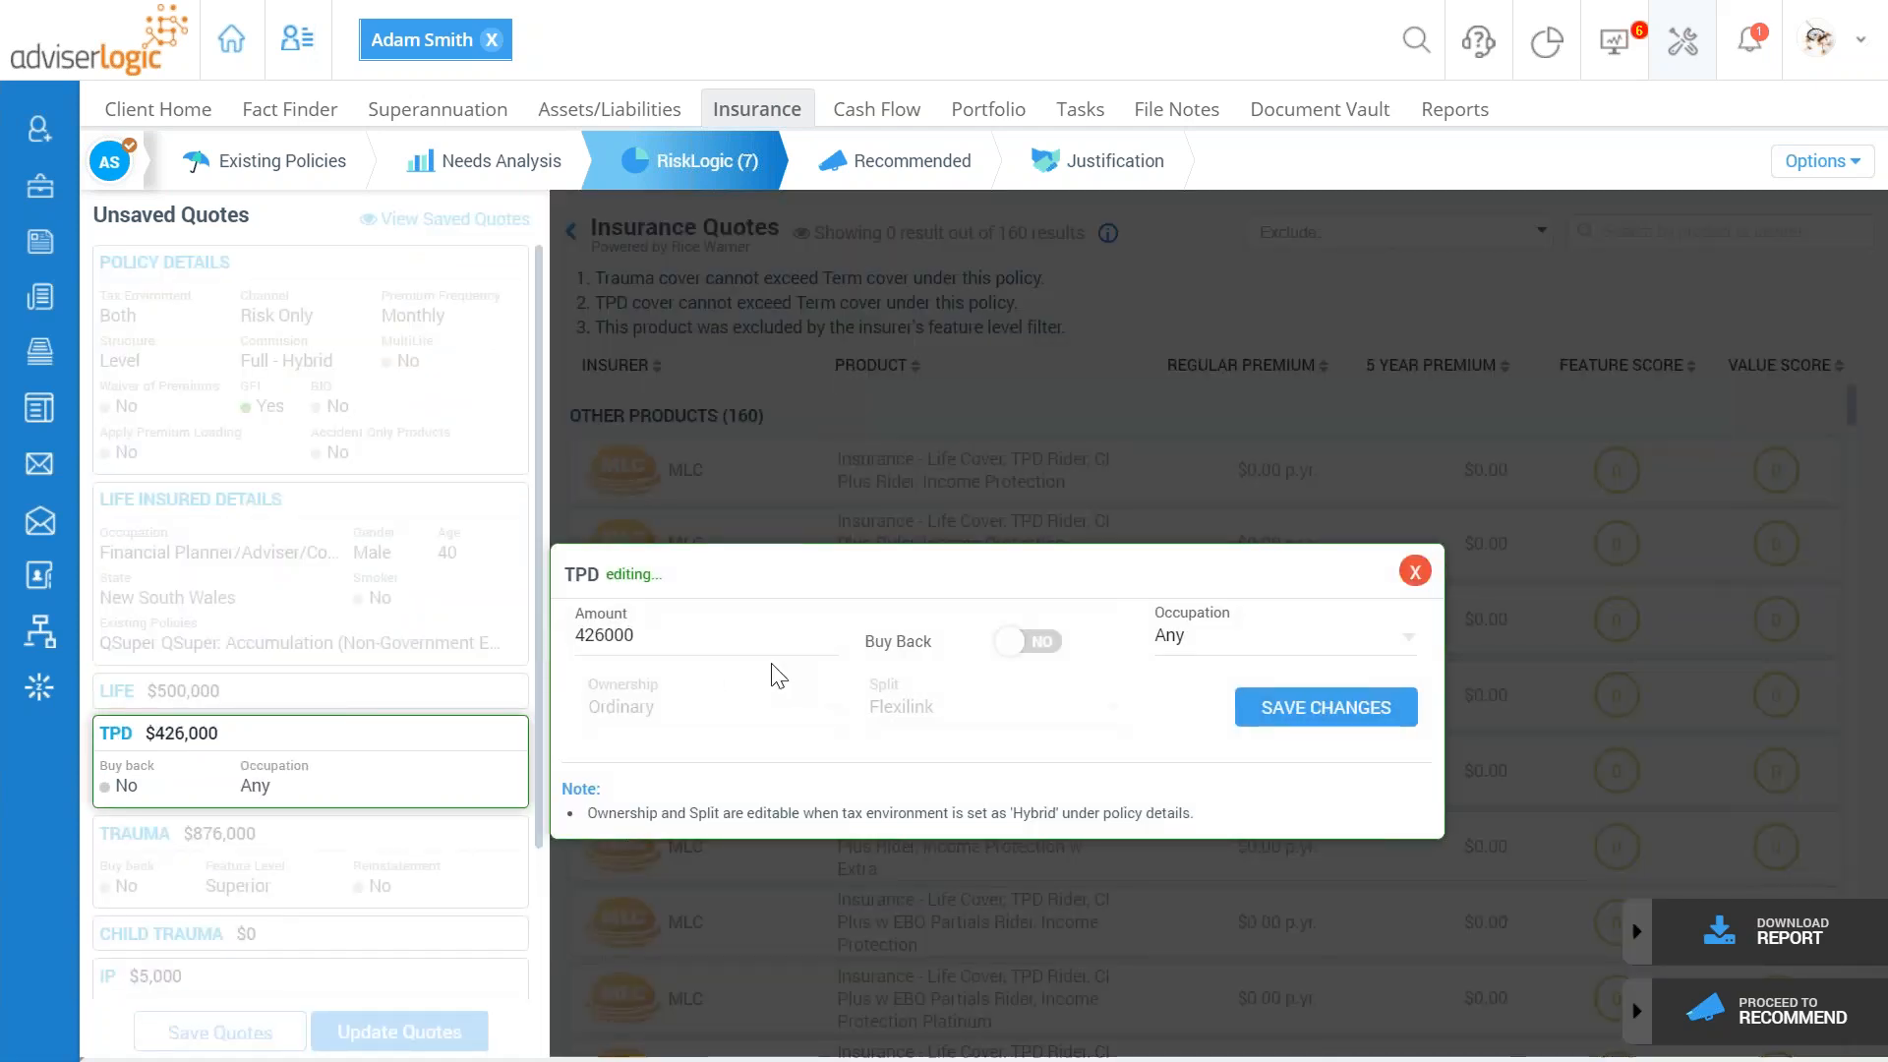
click(1167, 651)
click(1102, 639)
click(1040, 651)
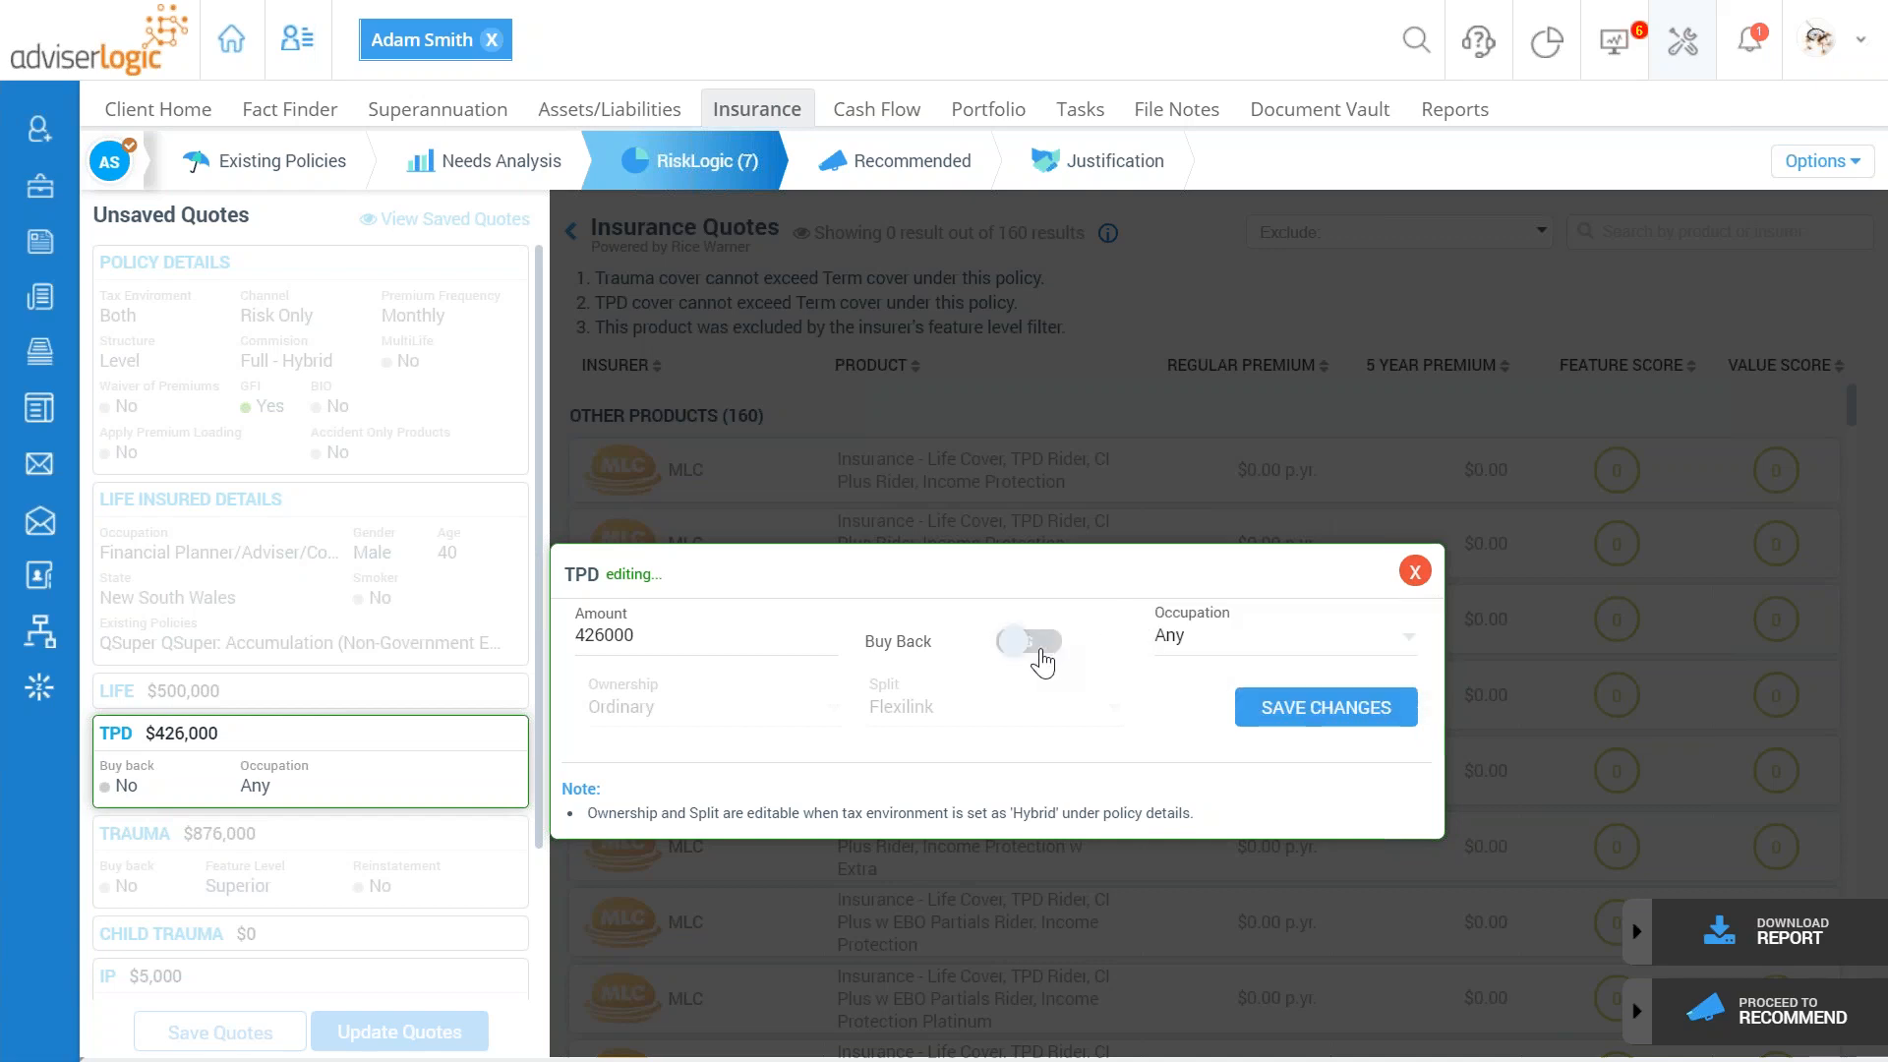
click(645, 629)
drag(645, 630, 577, 635)
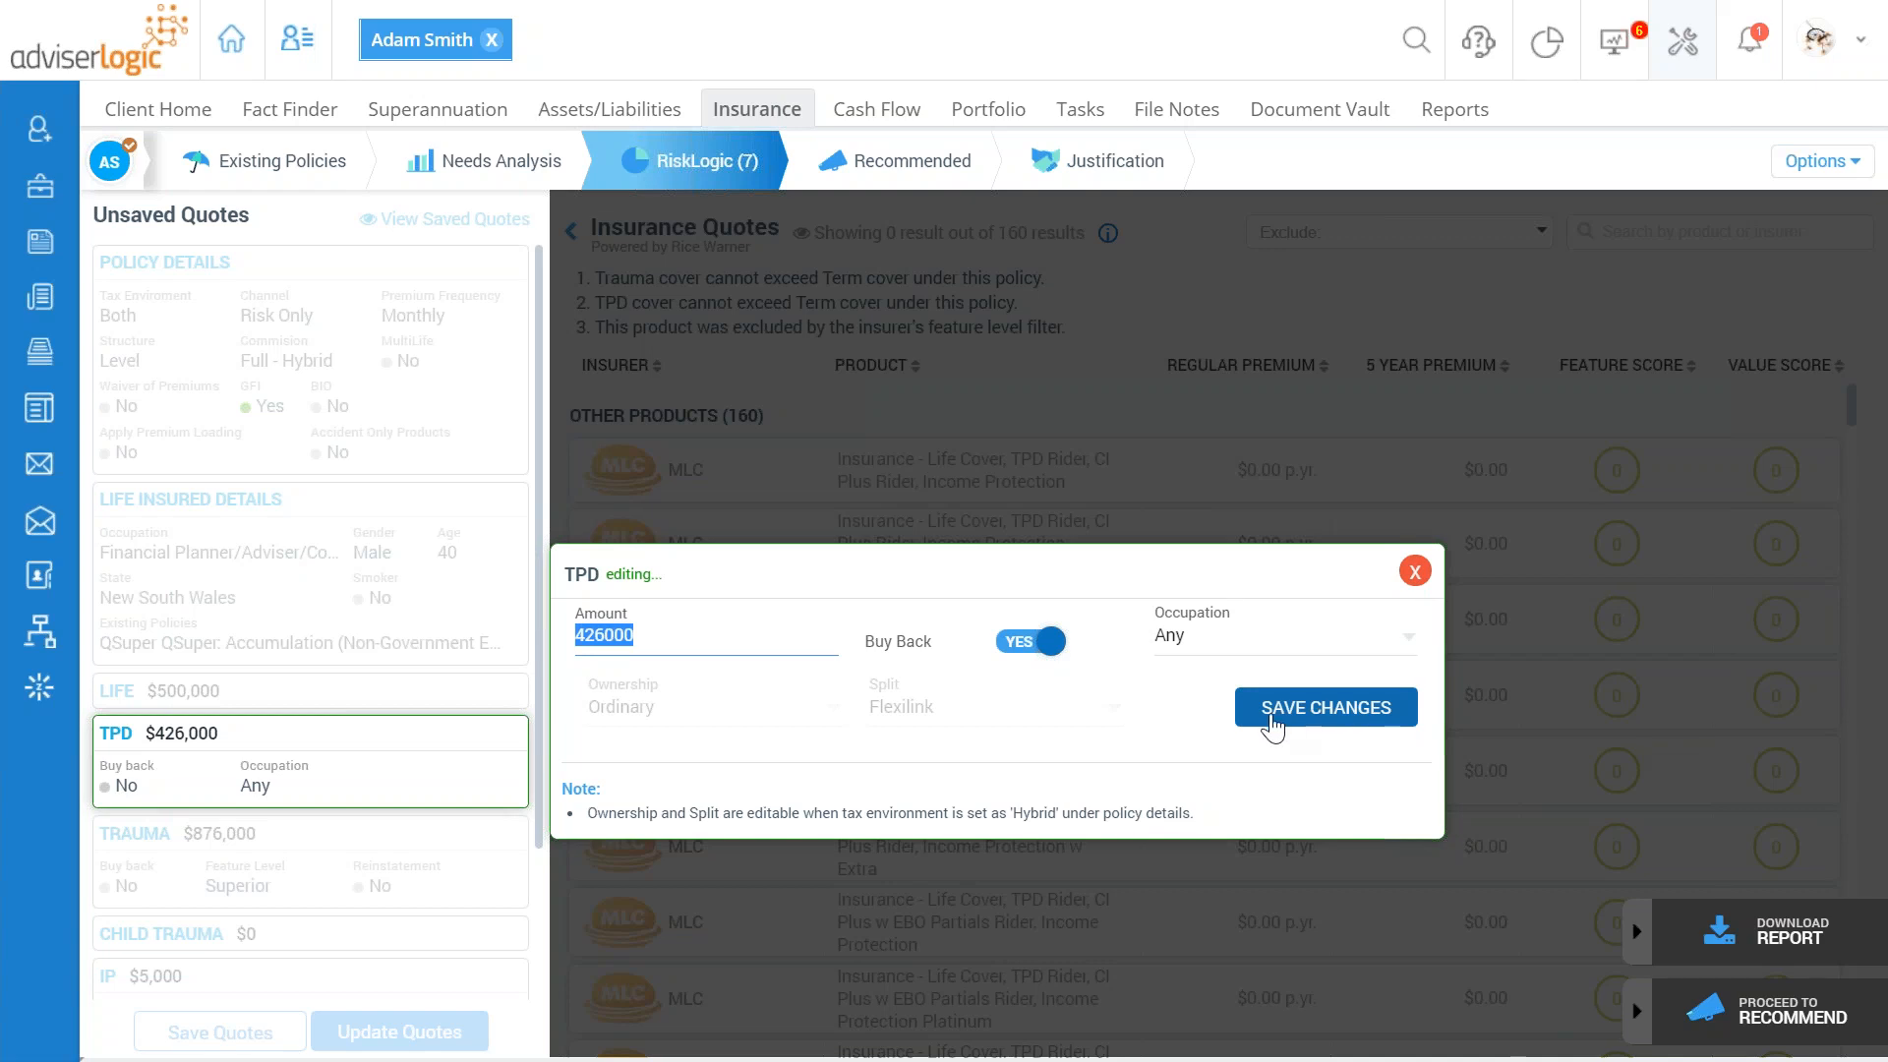
drag(1185, 813, 590, 821)
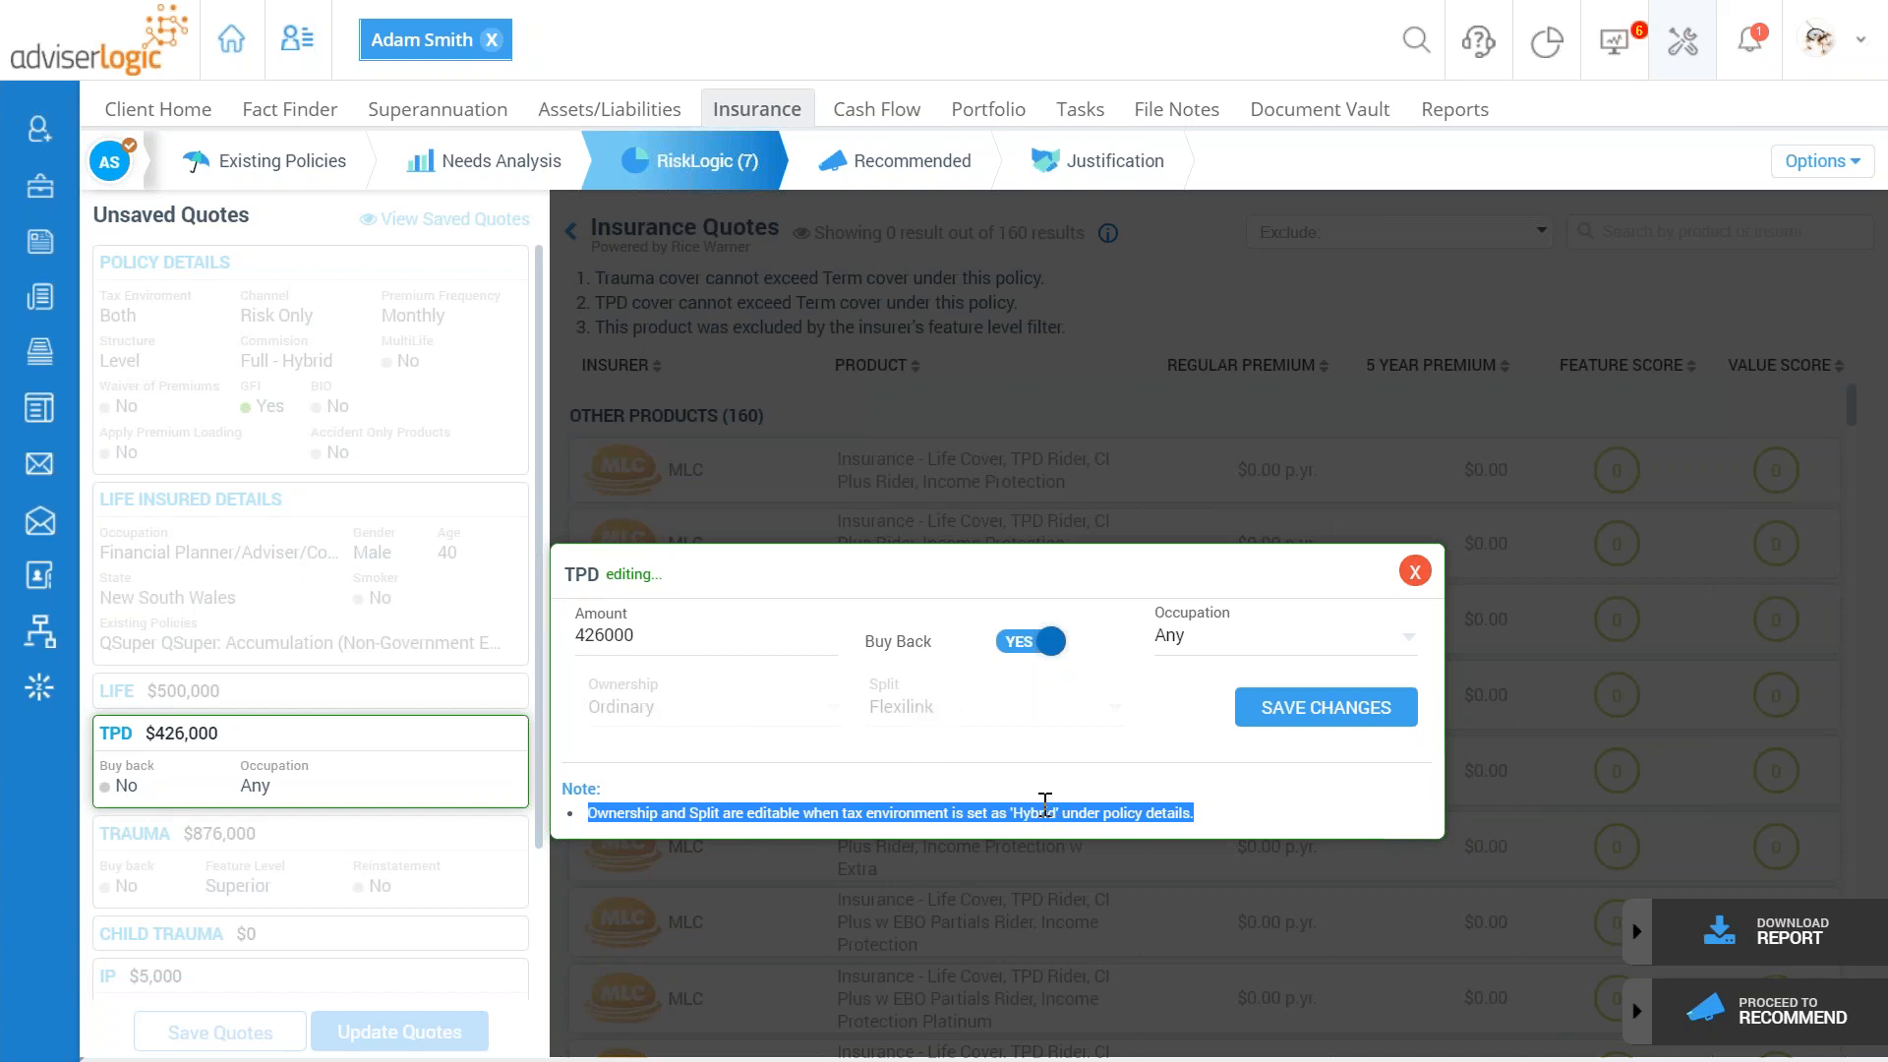
Step: Save the TPD cover changes, and set the Trauma cover amount to 250000 and save it
click(1322, 711)
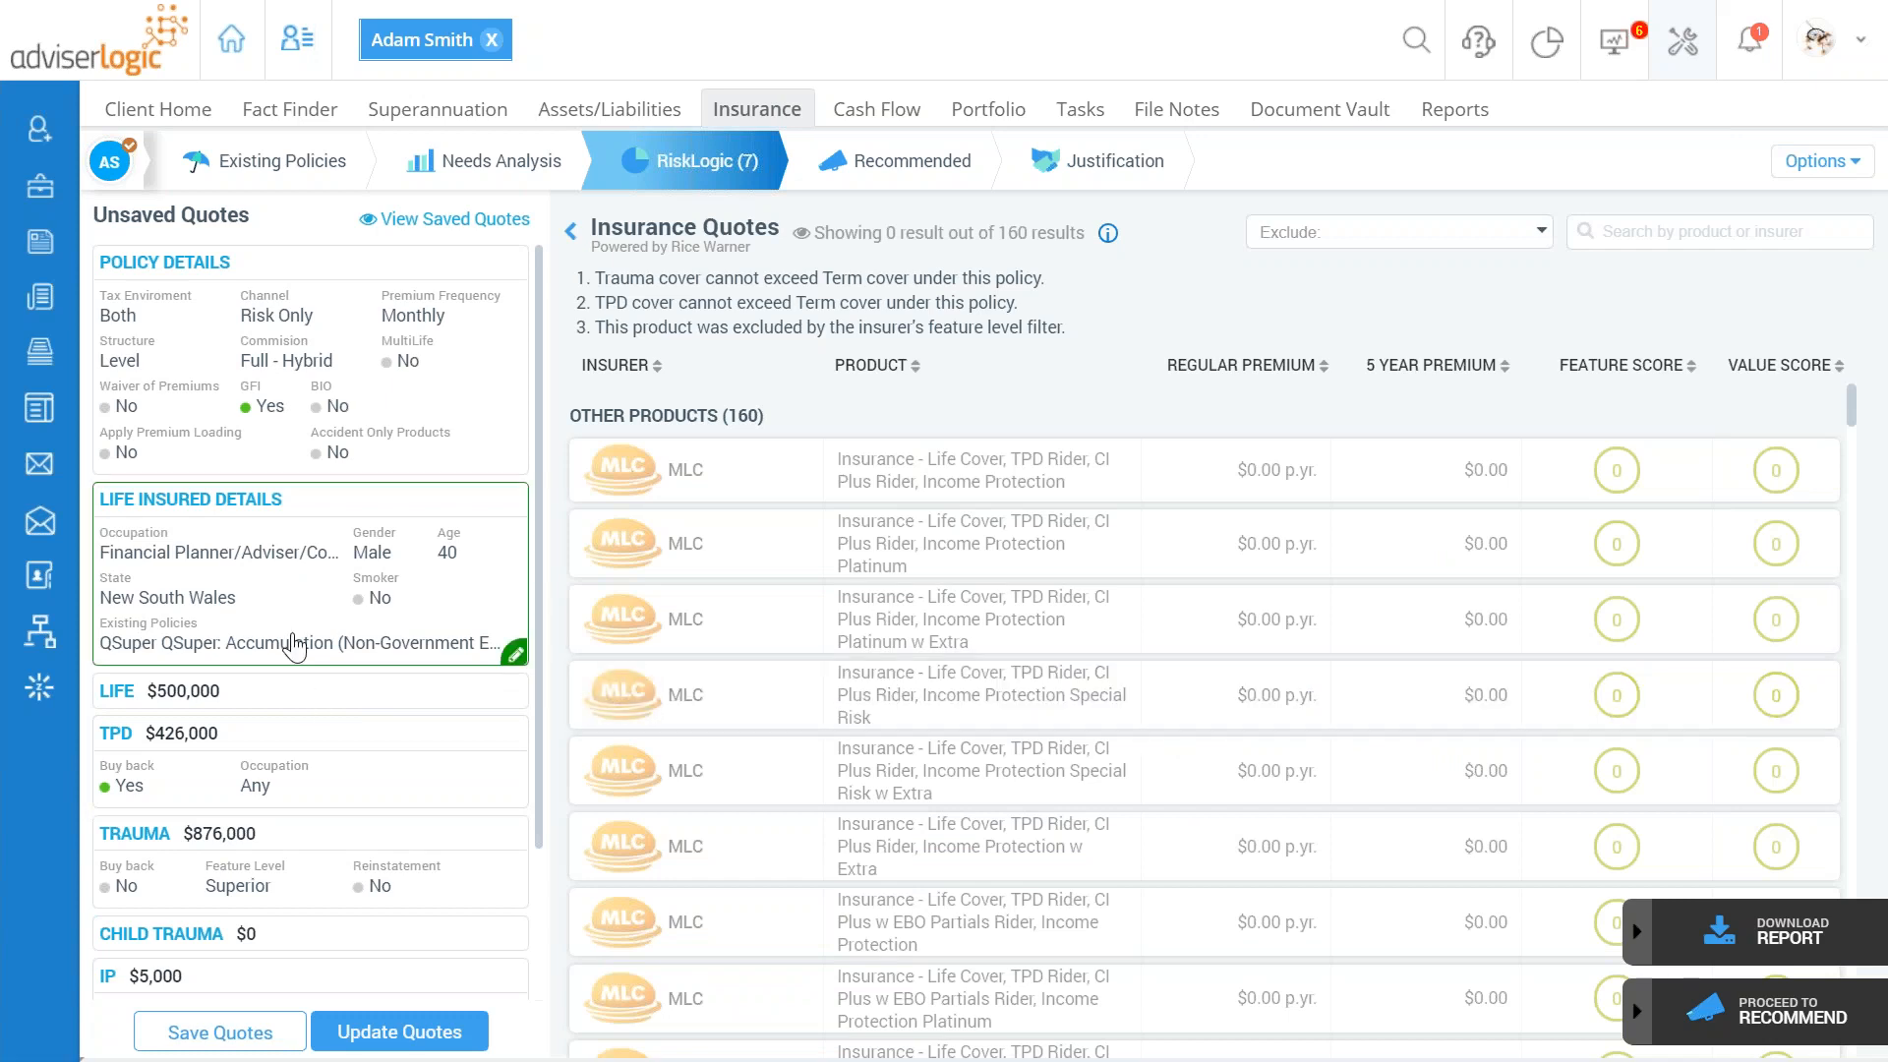
scroll(285, 635, down, 2)
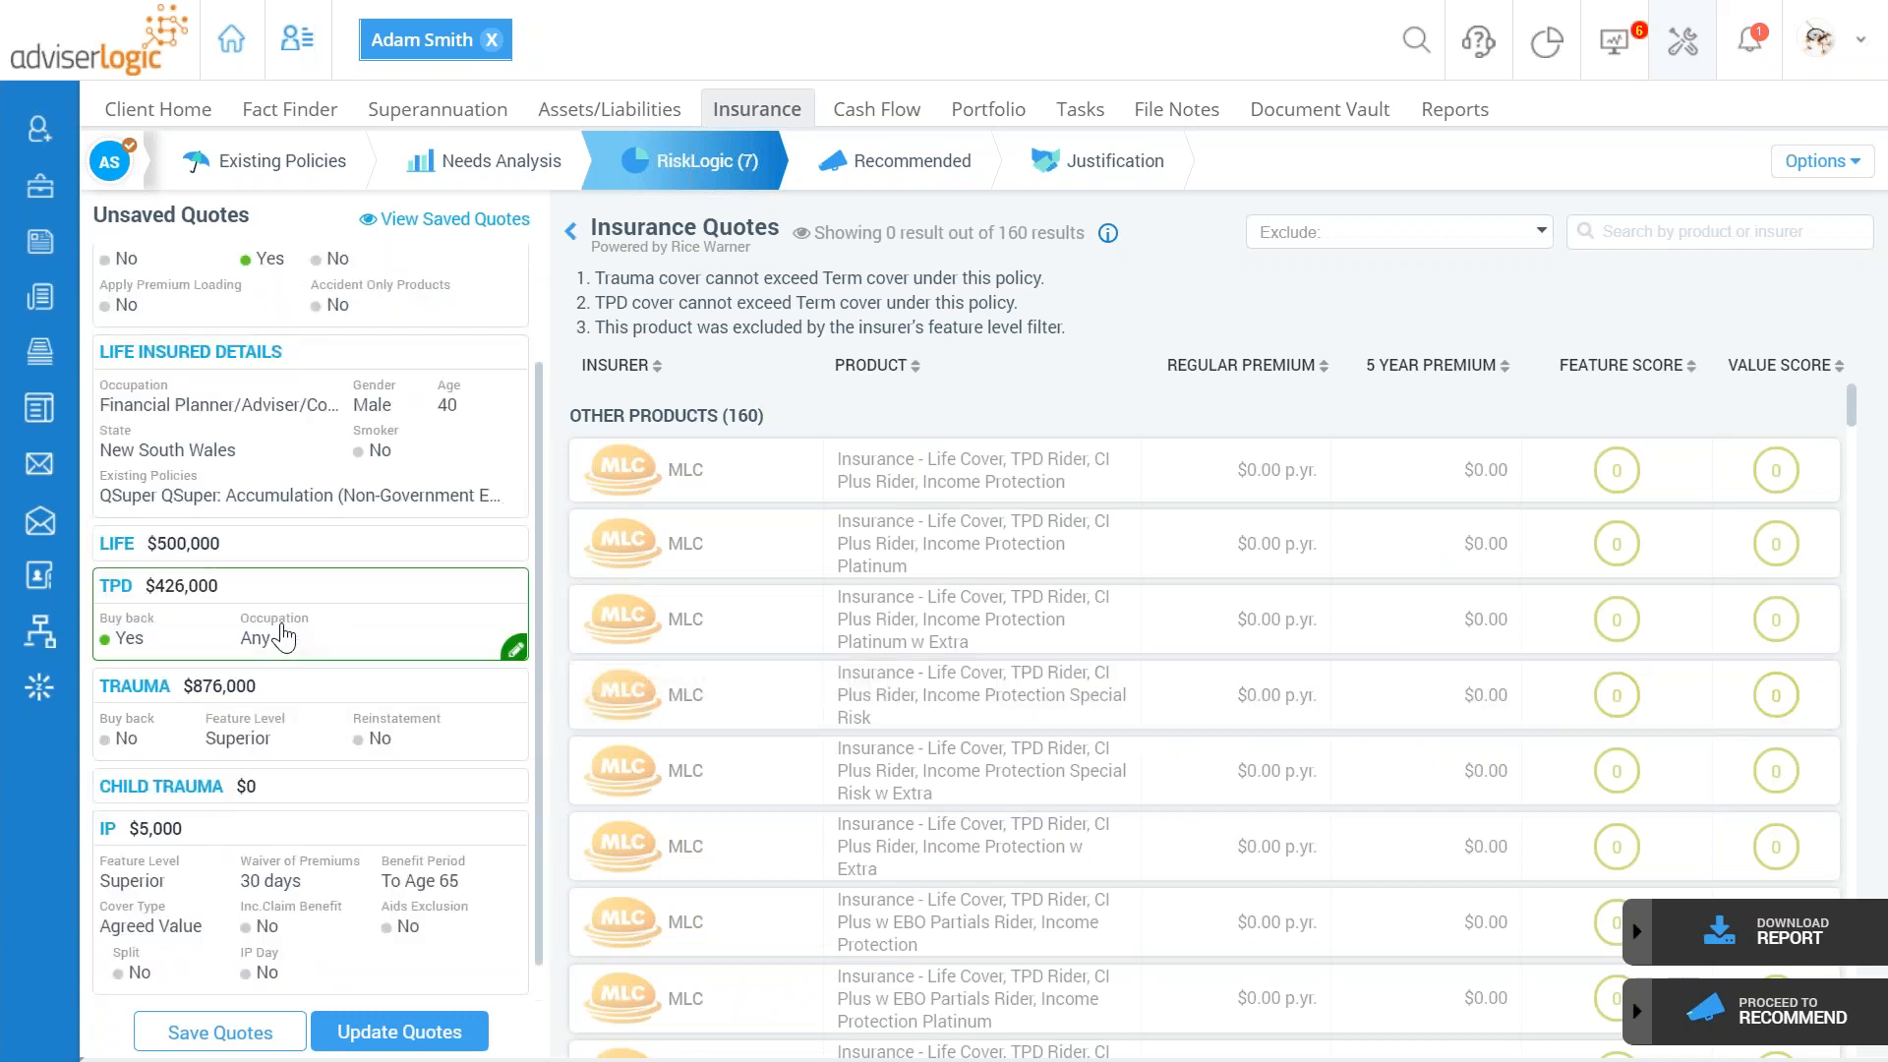
scroll(283, 640, down, 1)
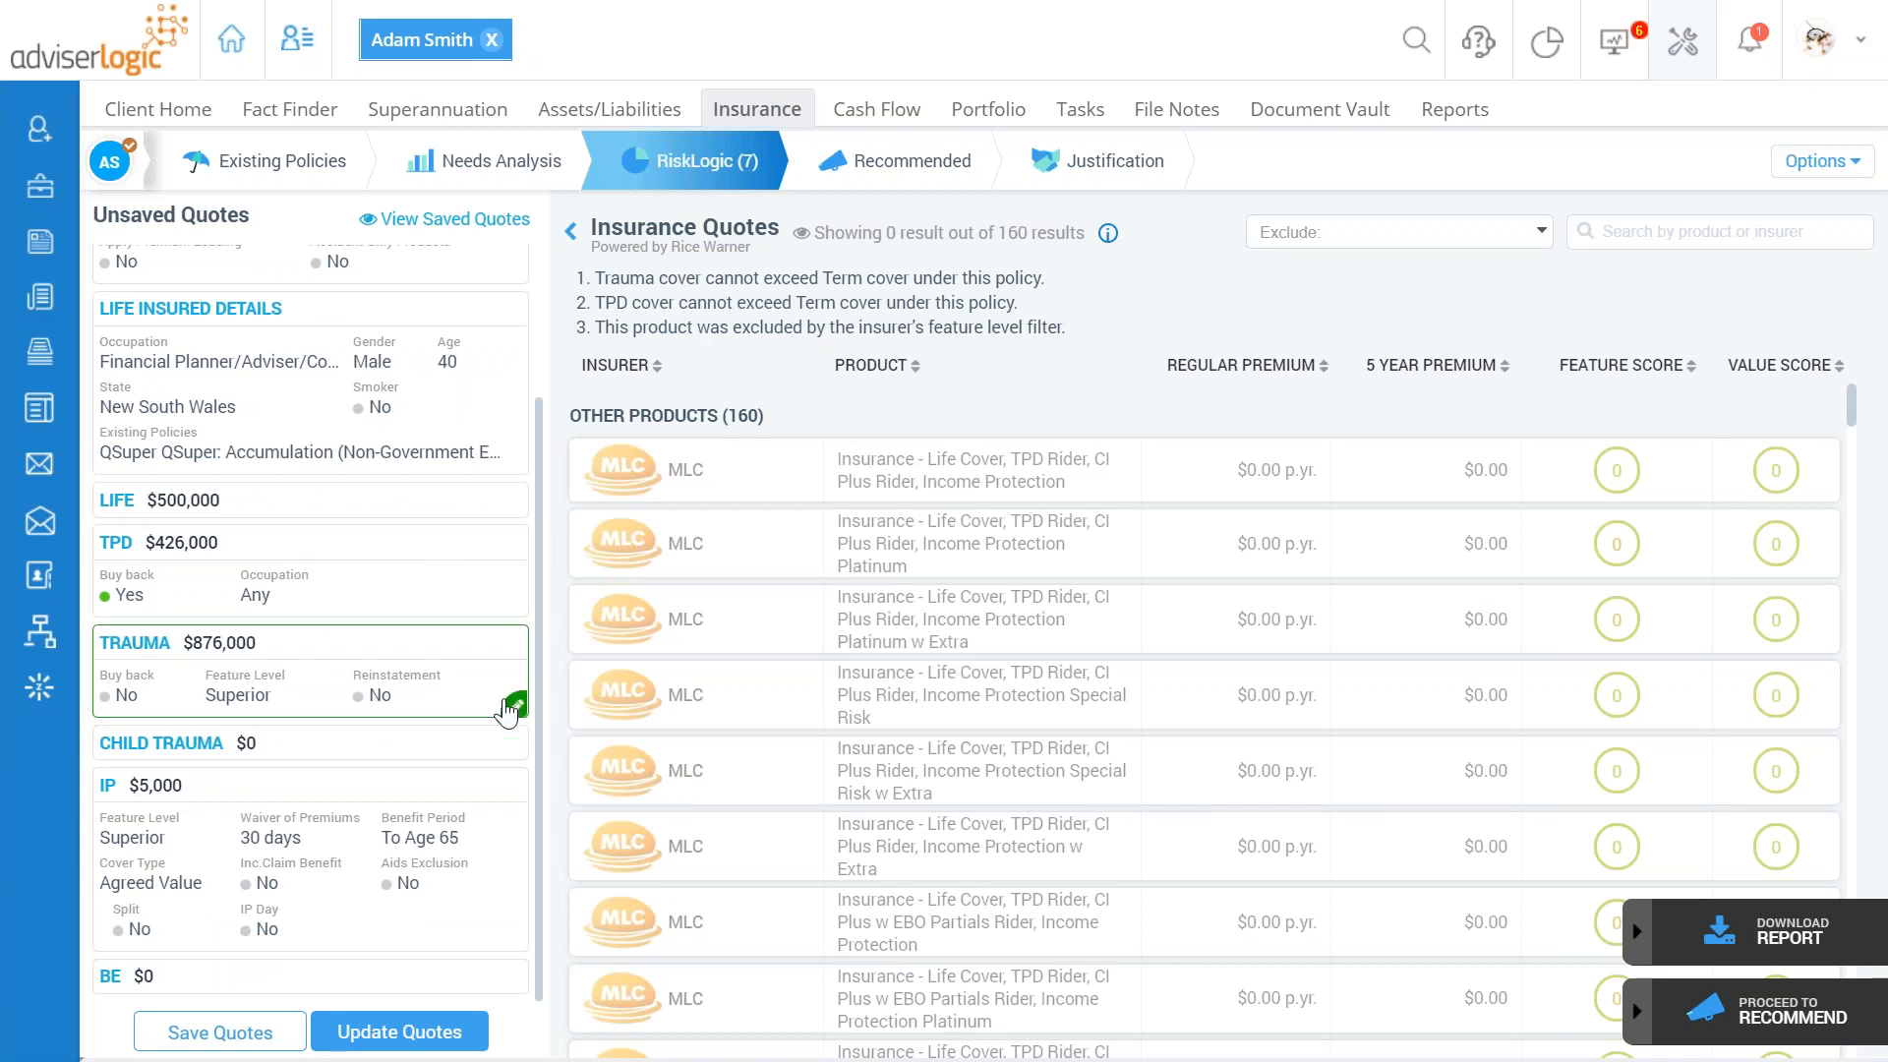
click(514, 705)
drag(644, 643, 539, 625)
text(250000)
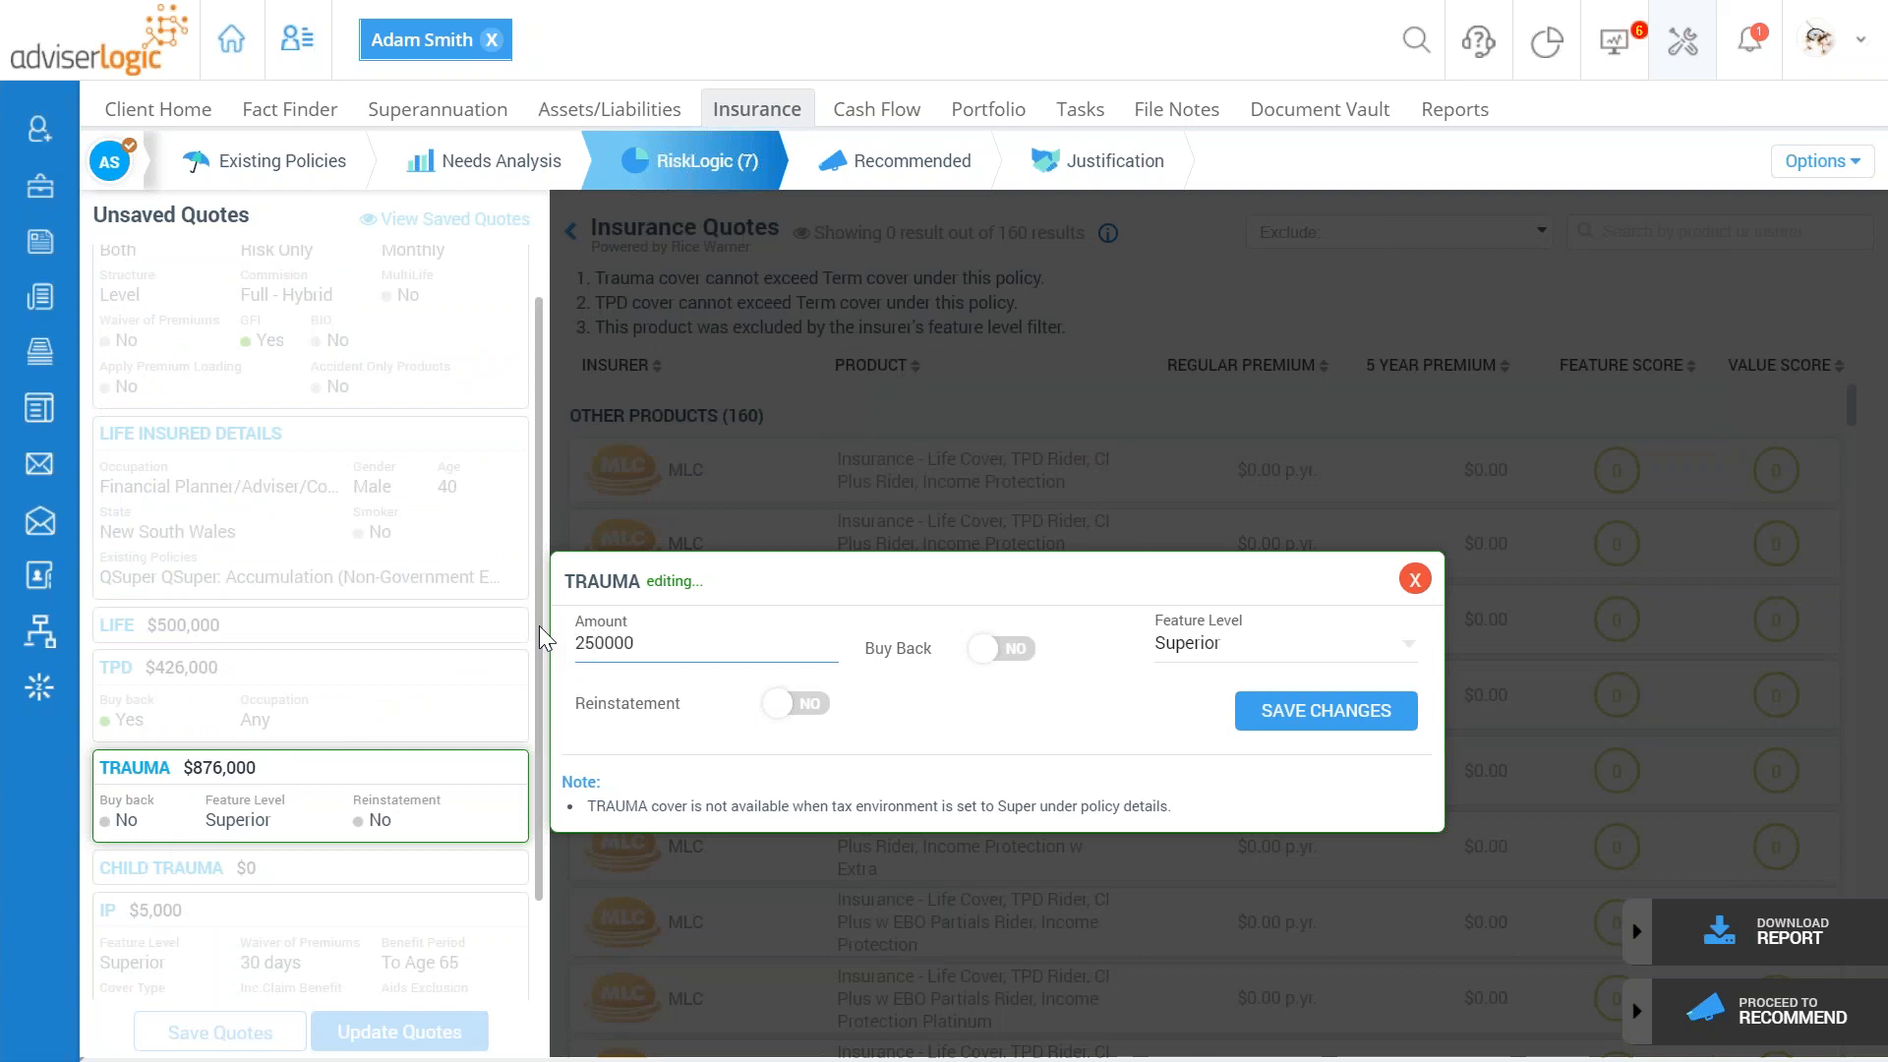
click(1316, 726)
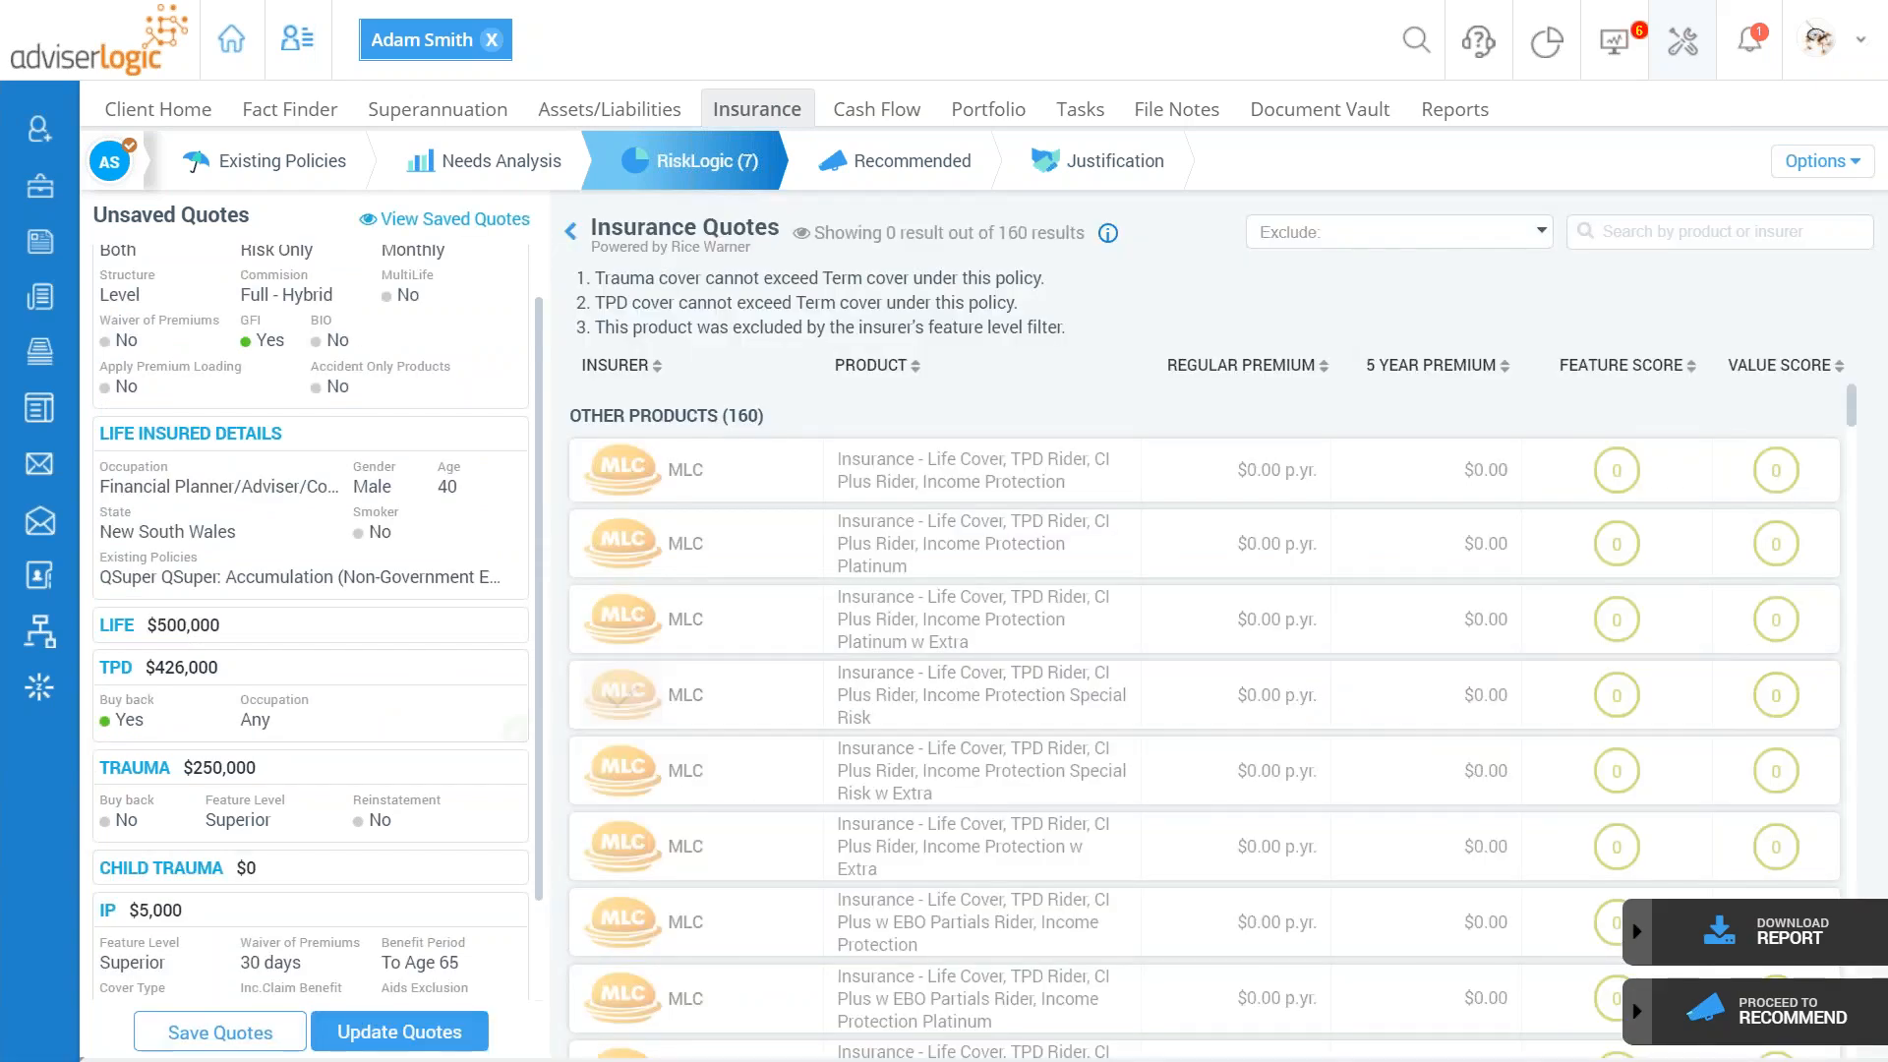
Step: Review the Child Trauma cover settings without changing them and update the insurance quotes
scroll(492, 728, down, 2)
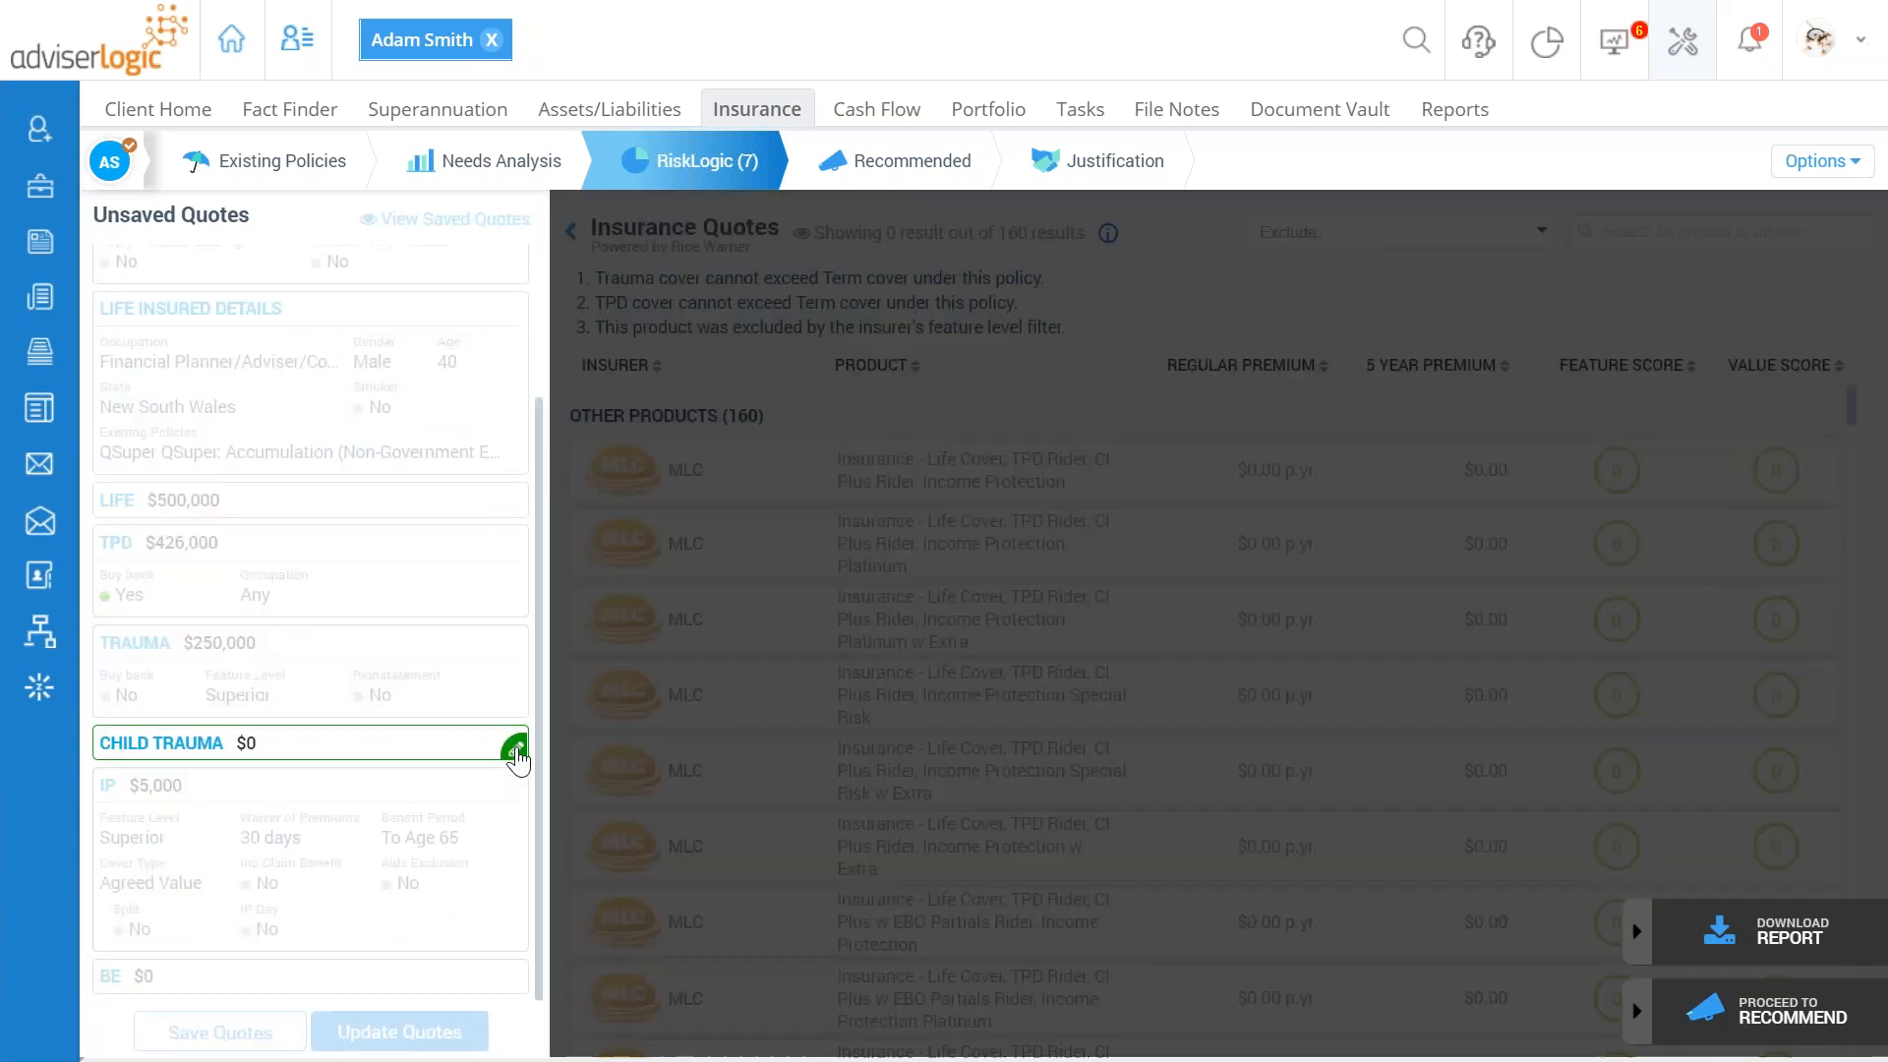
click(514, 745)
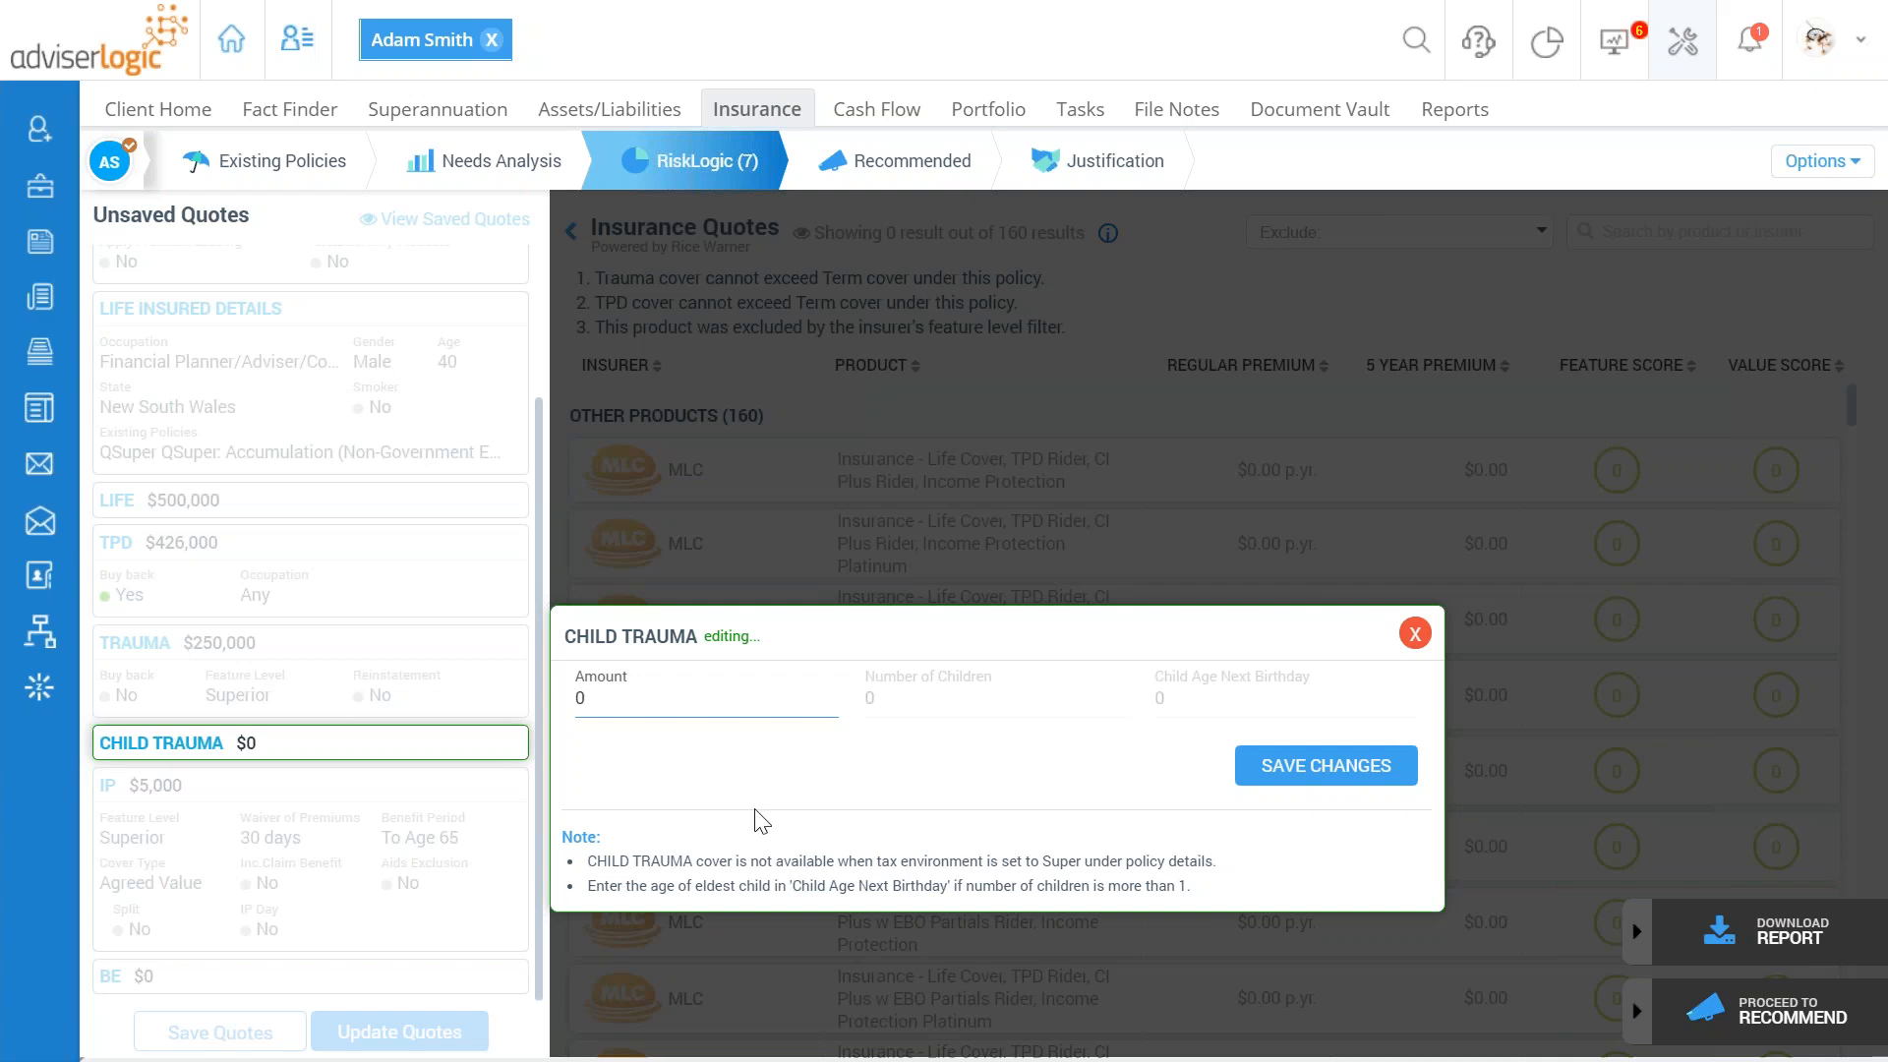
click(1416, 634)
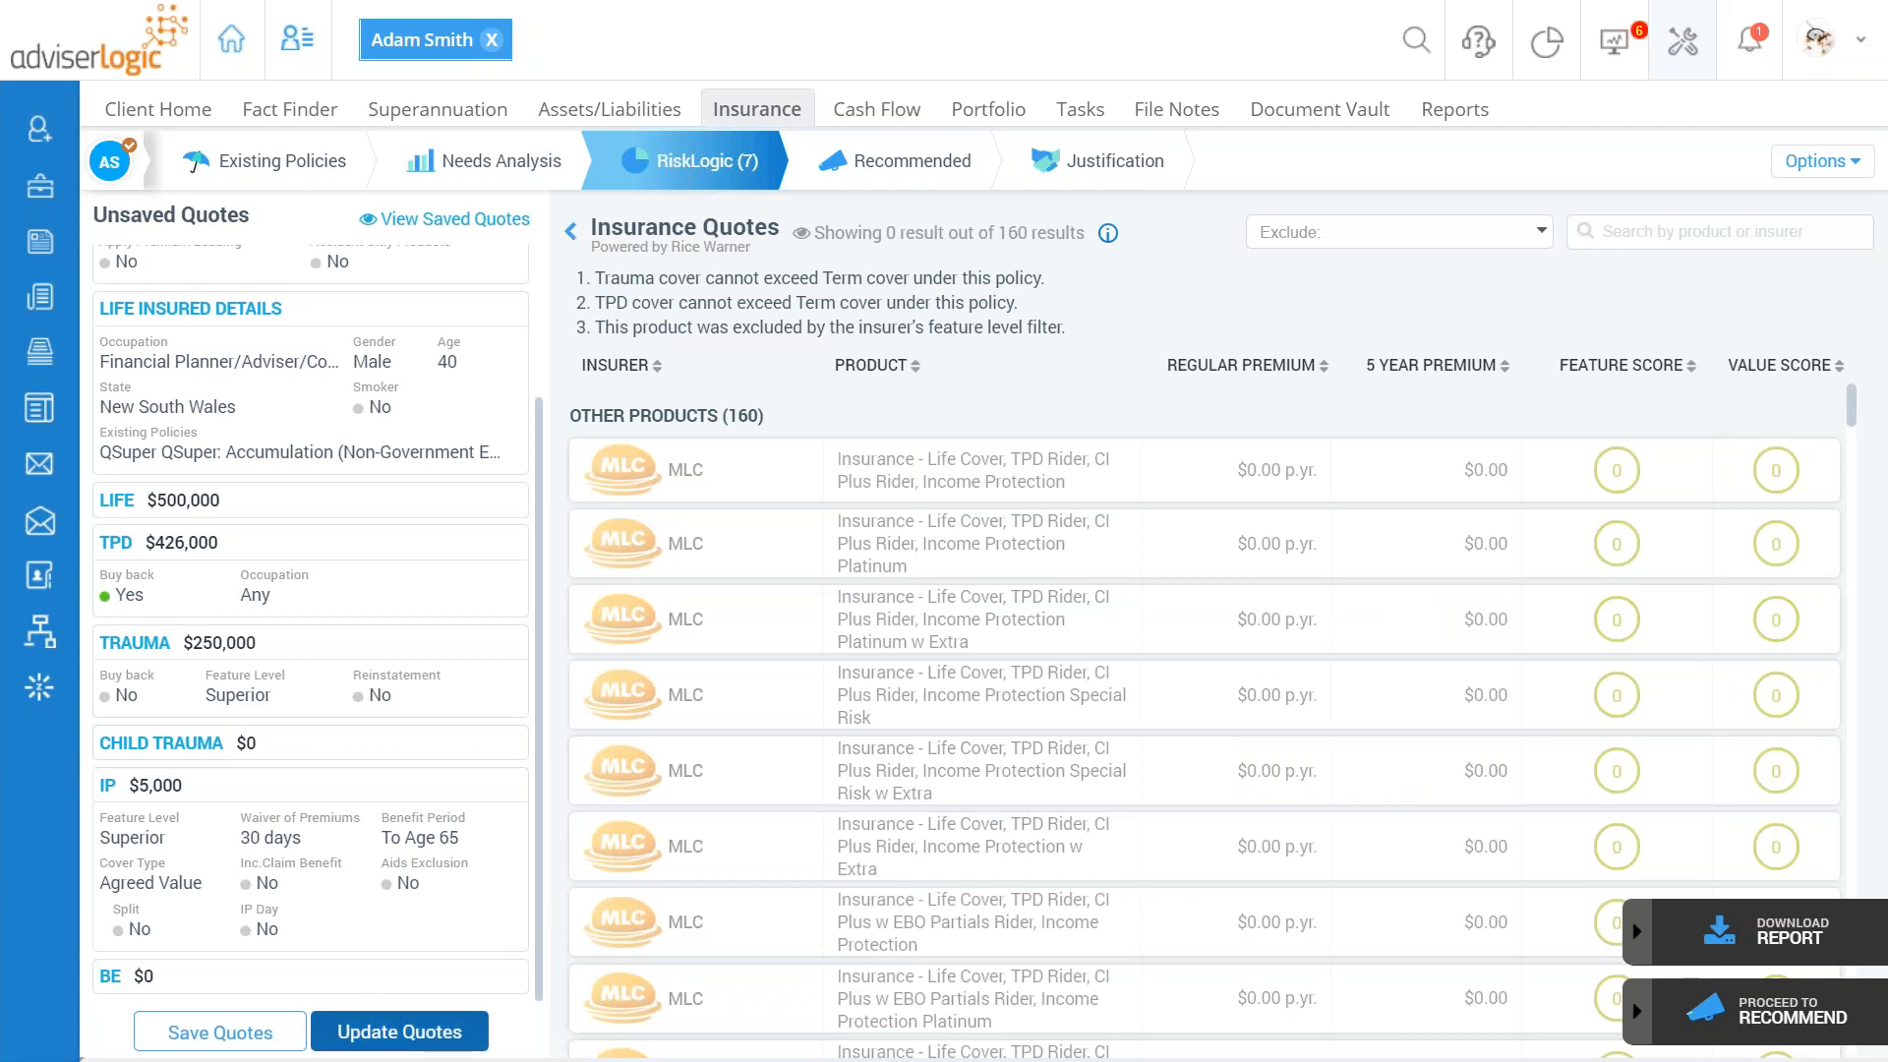
click(398, 1033)
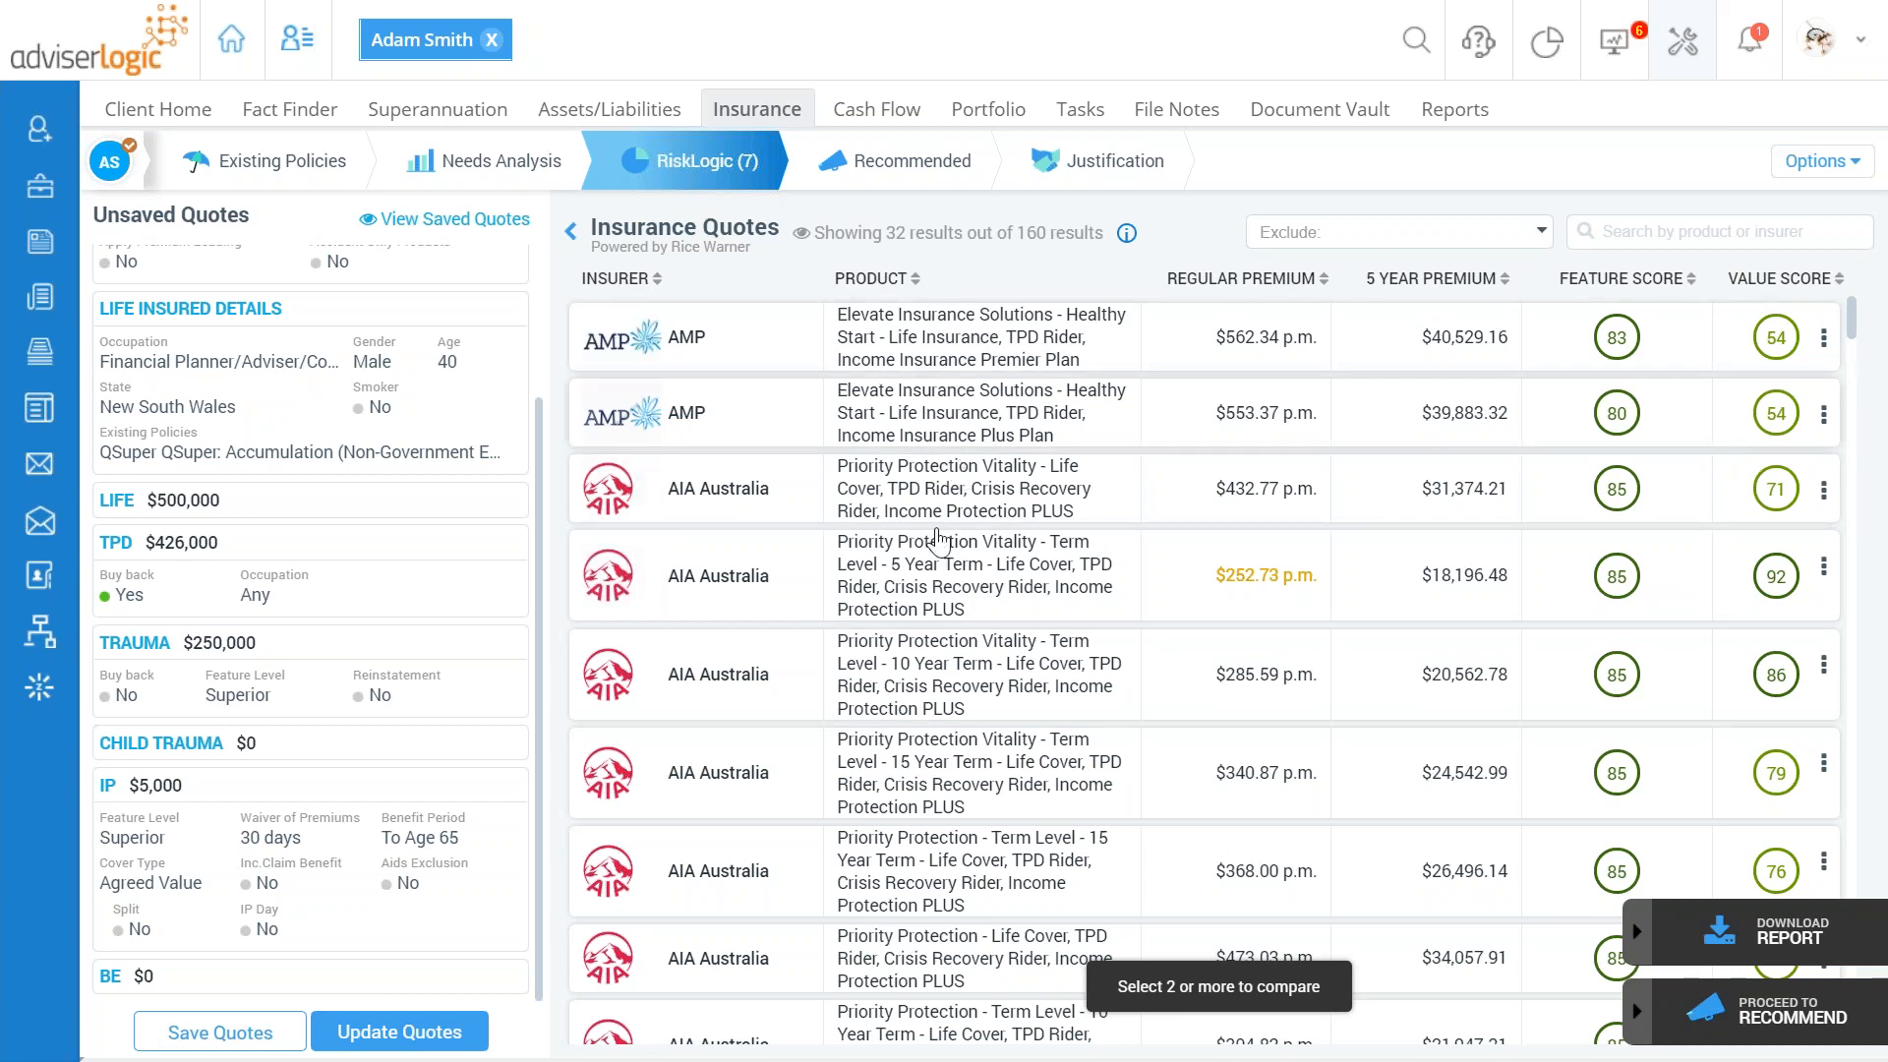
Step: Save the quotes under the name "tutorial for youtube"
click(218, 1033)
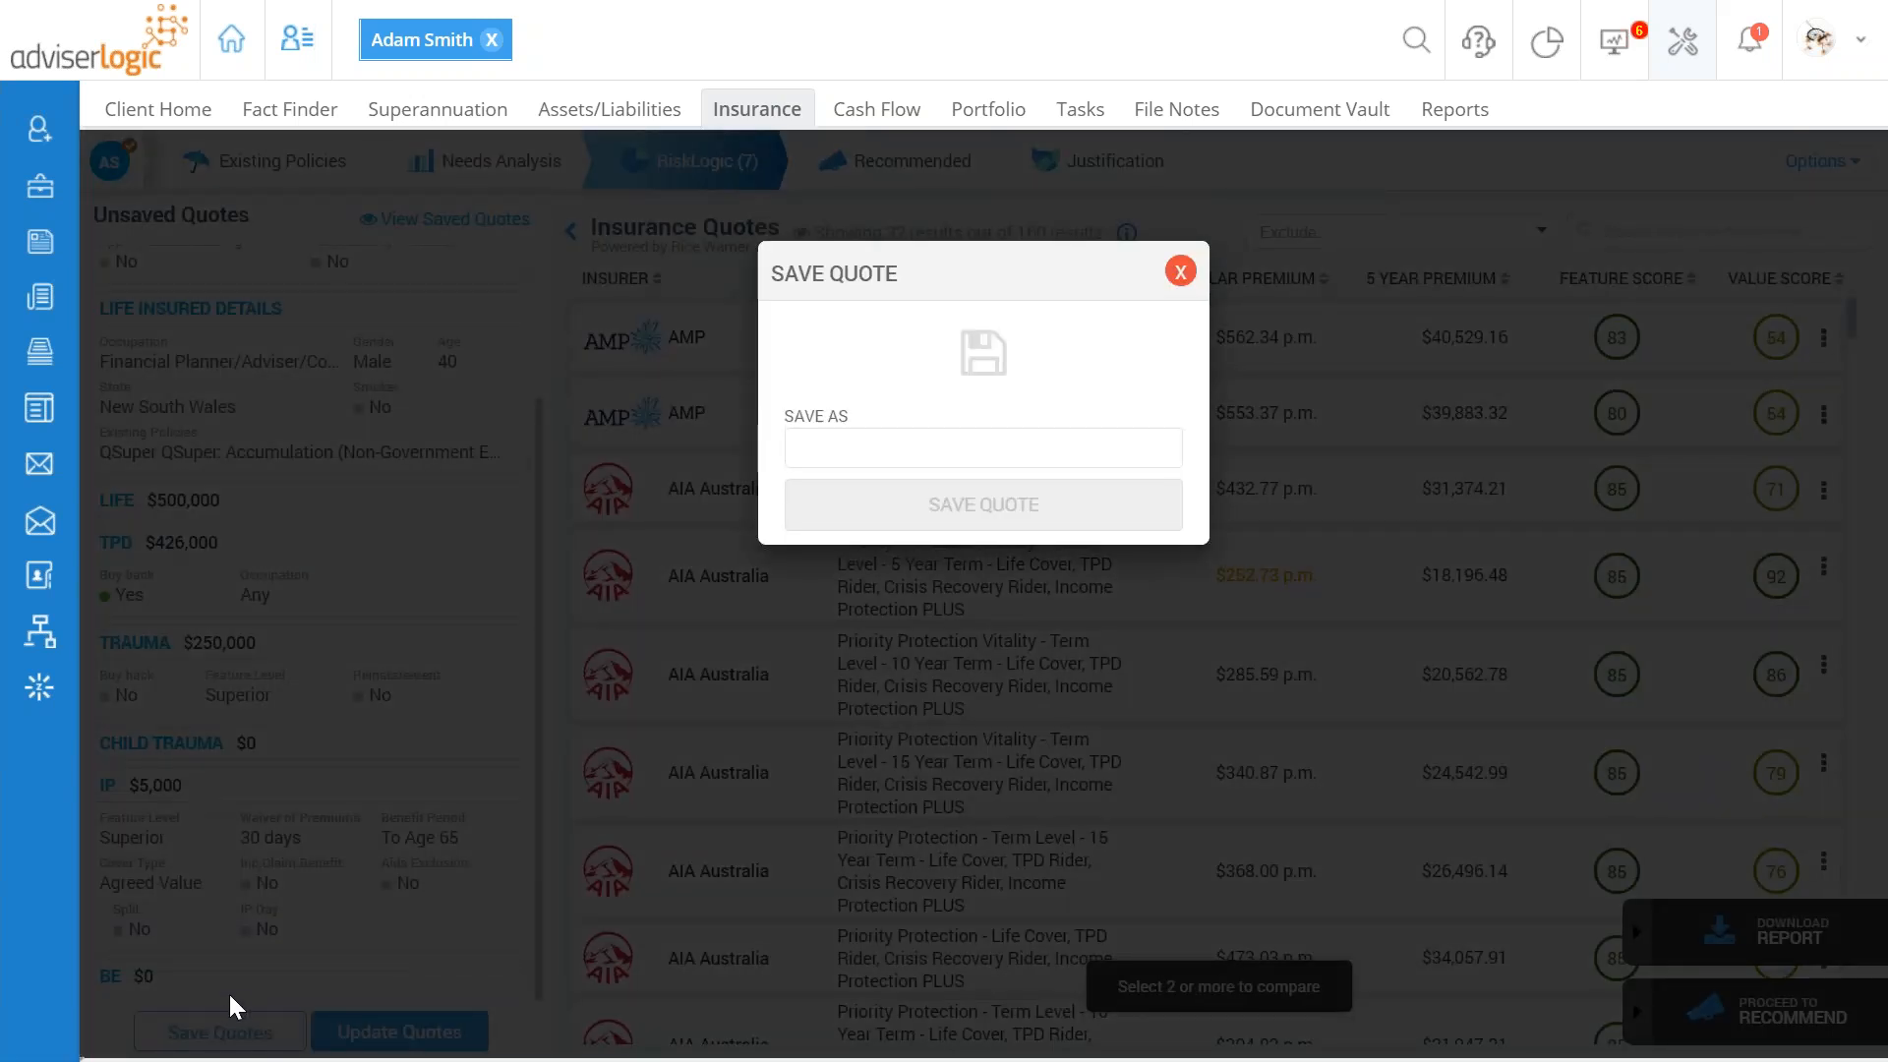
click(895, 449)
text(tuto)
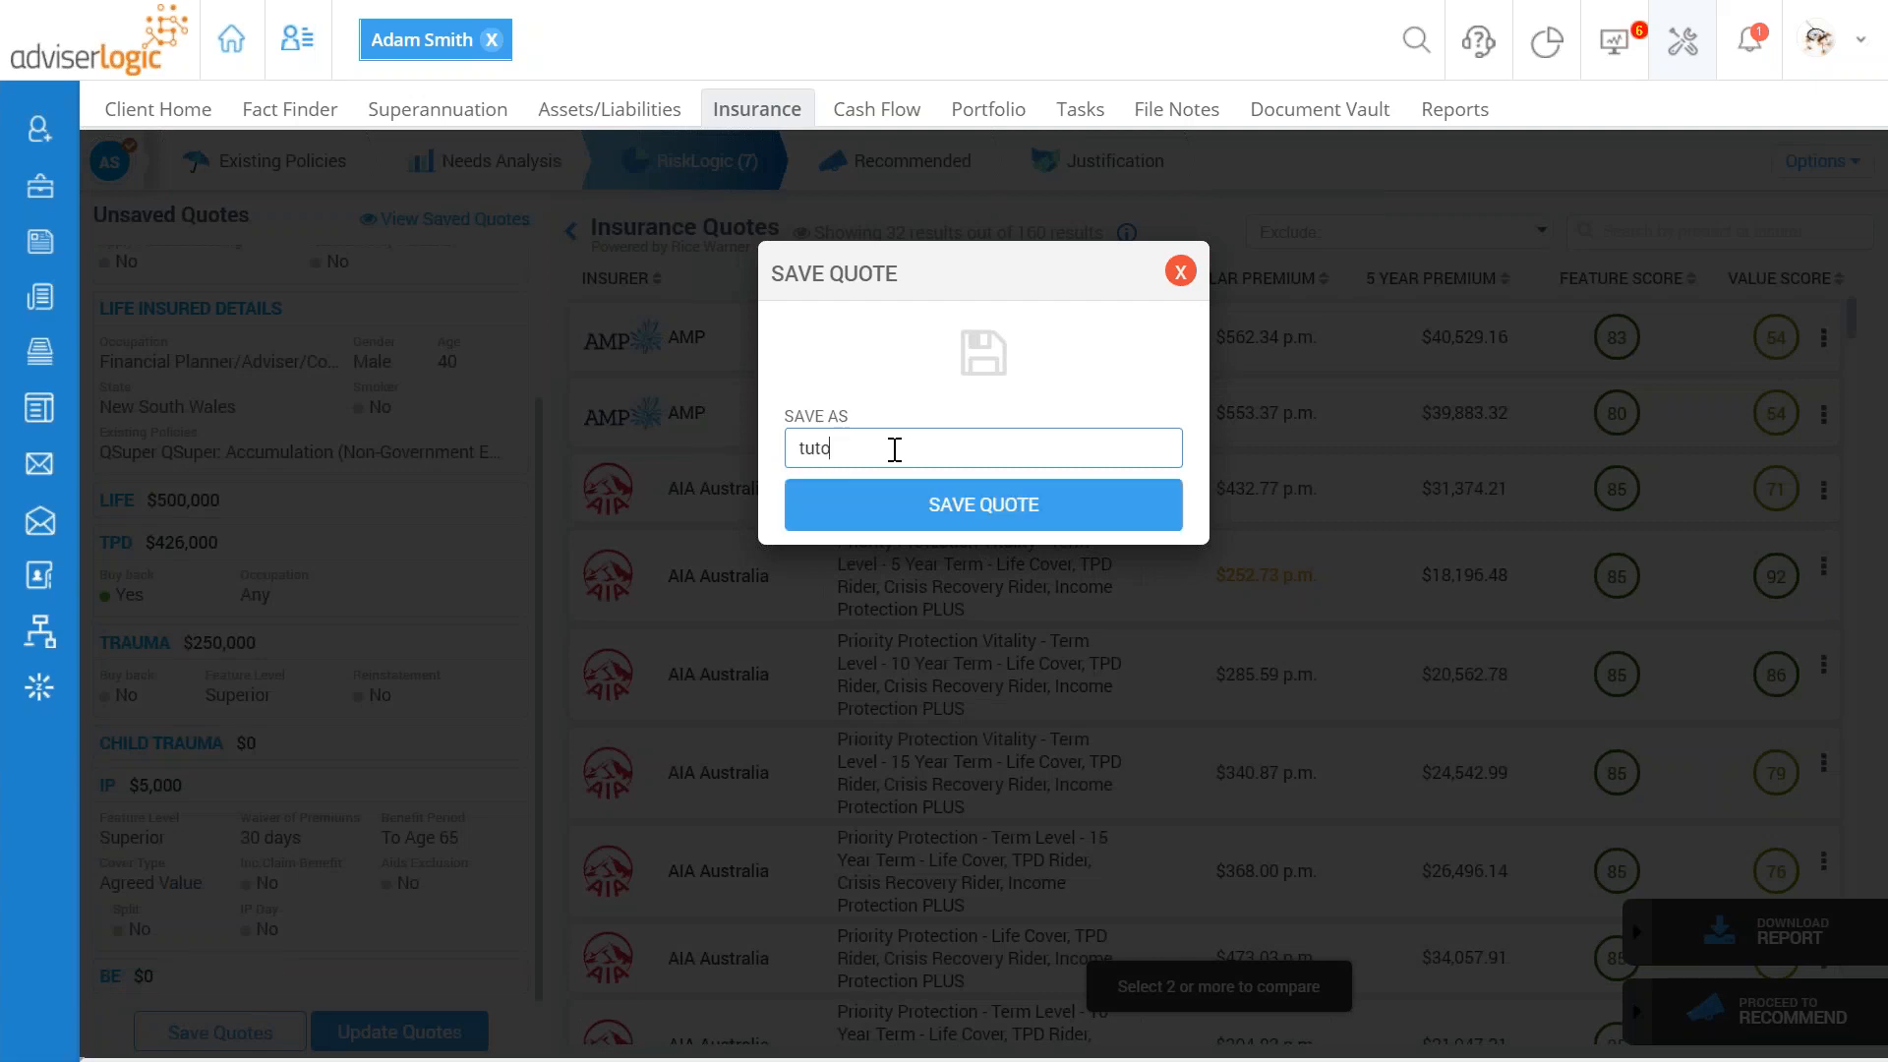
text(rial for youtube)
click(948, 525)
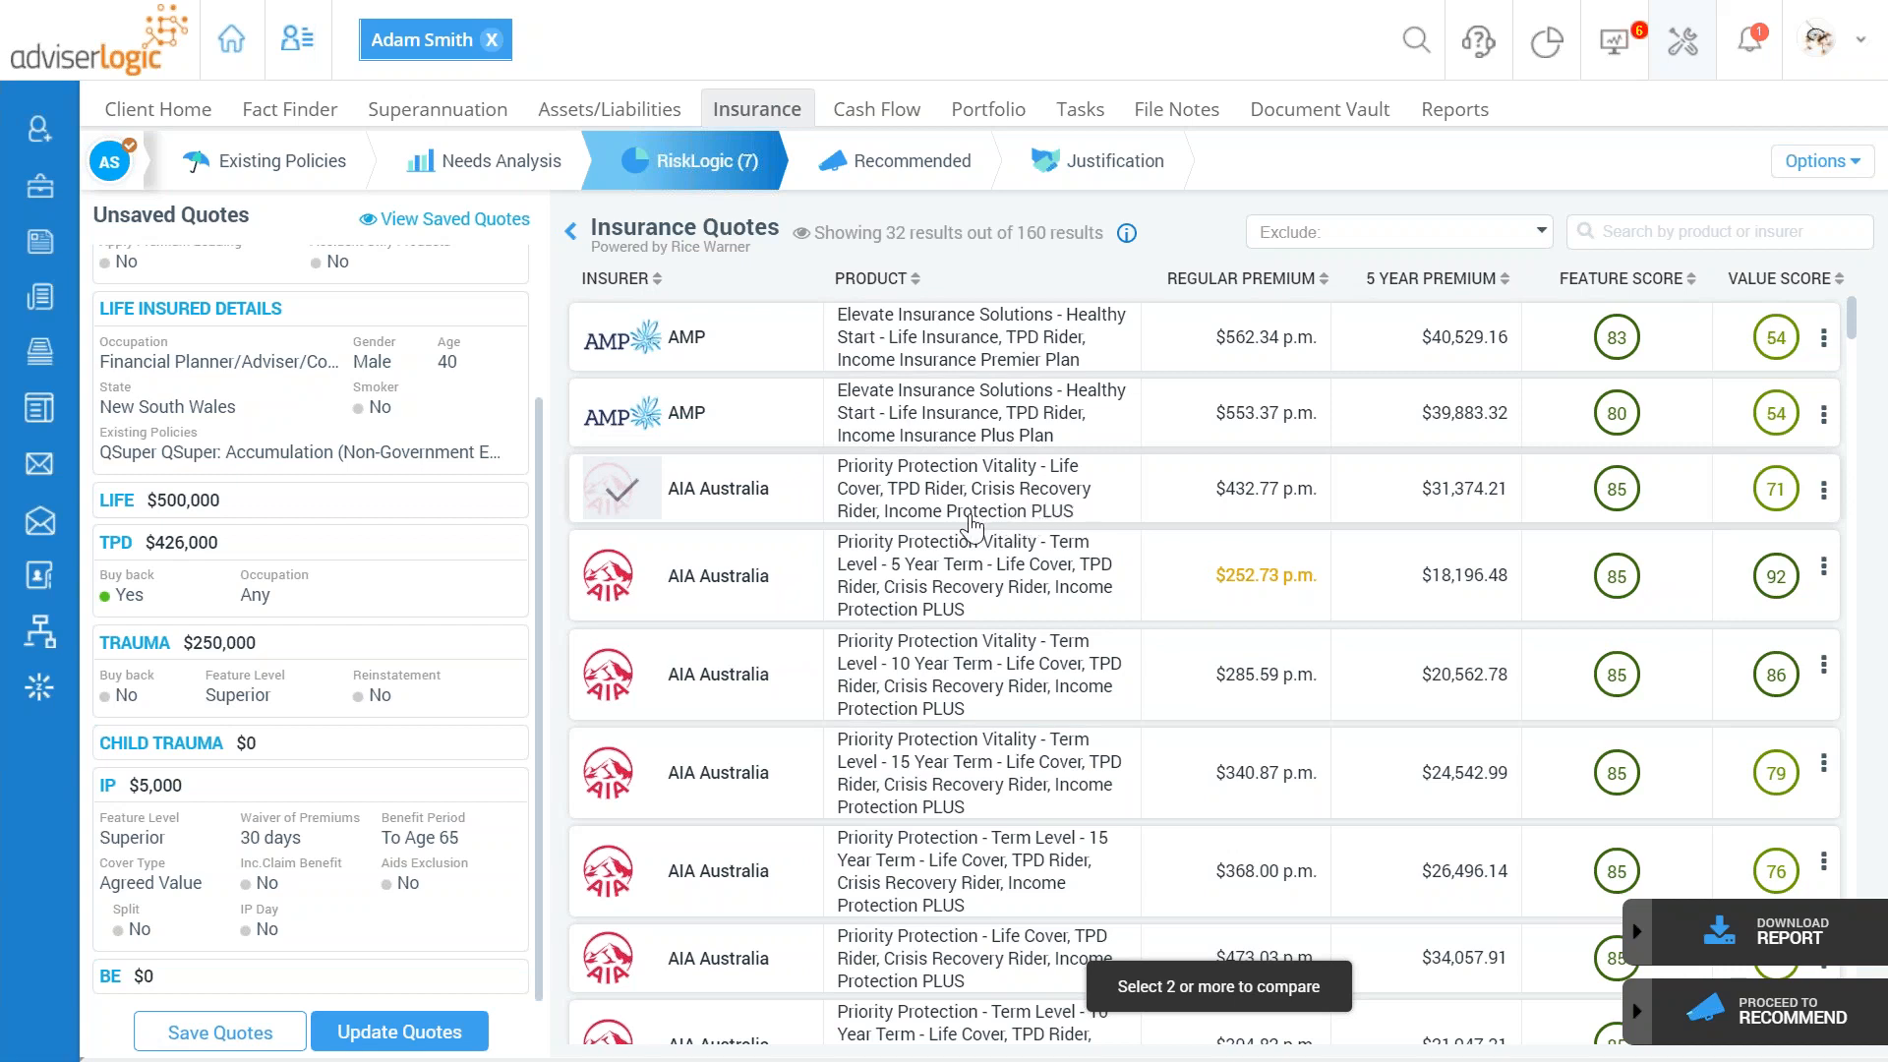
Step: Compare AMP's Income Insurance Premier Plan quote with AIA Australia's Priority Protection Vitality - Term Level - 5 Year Term quote
click(621, 349)
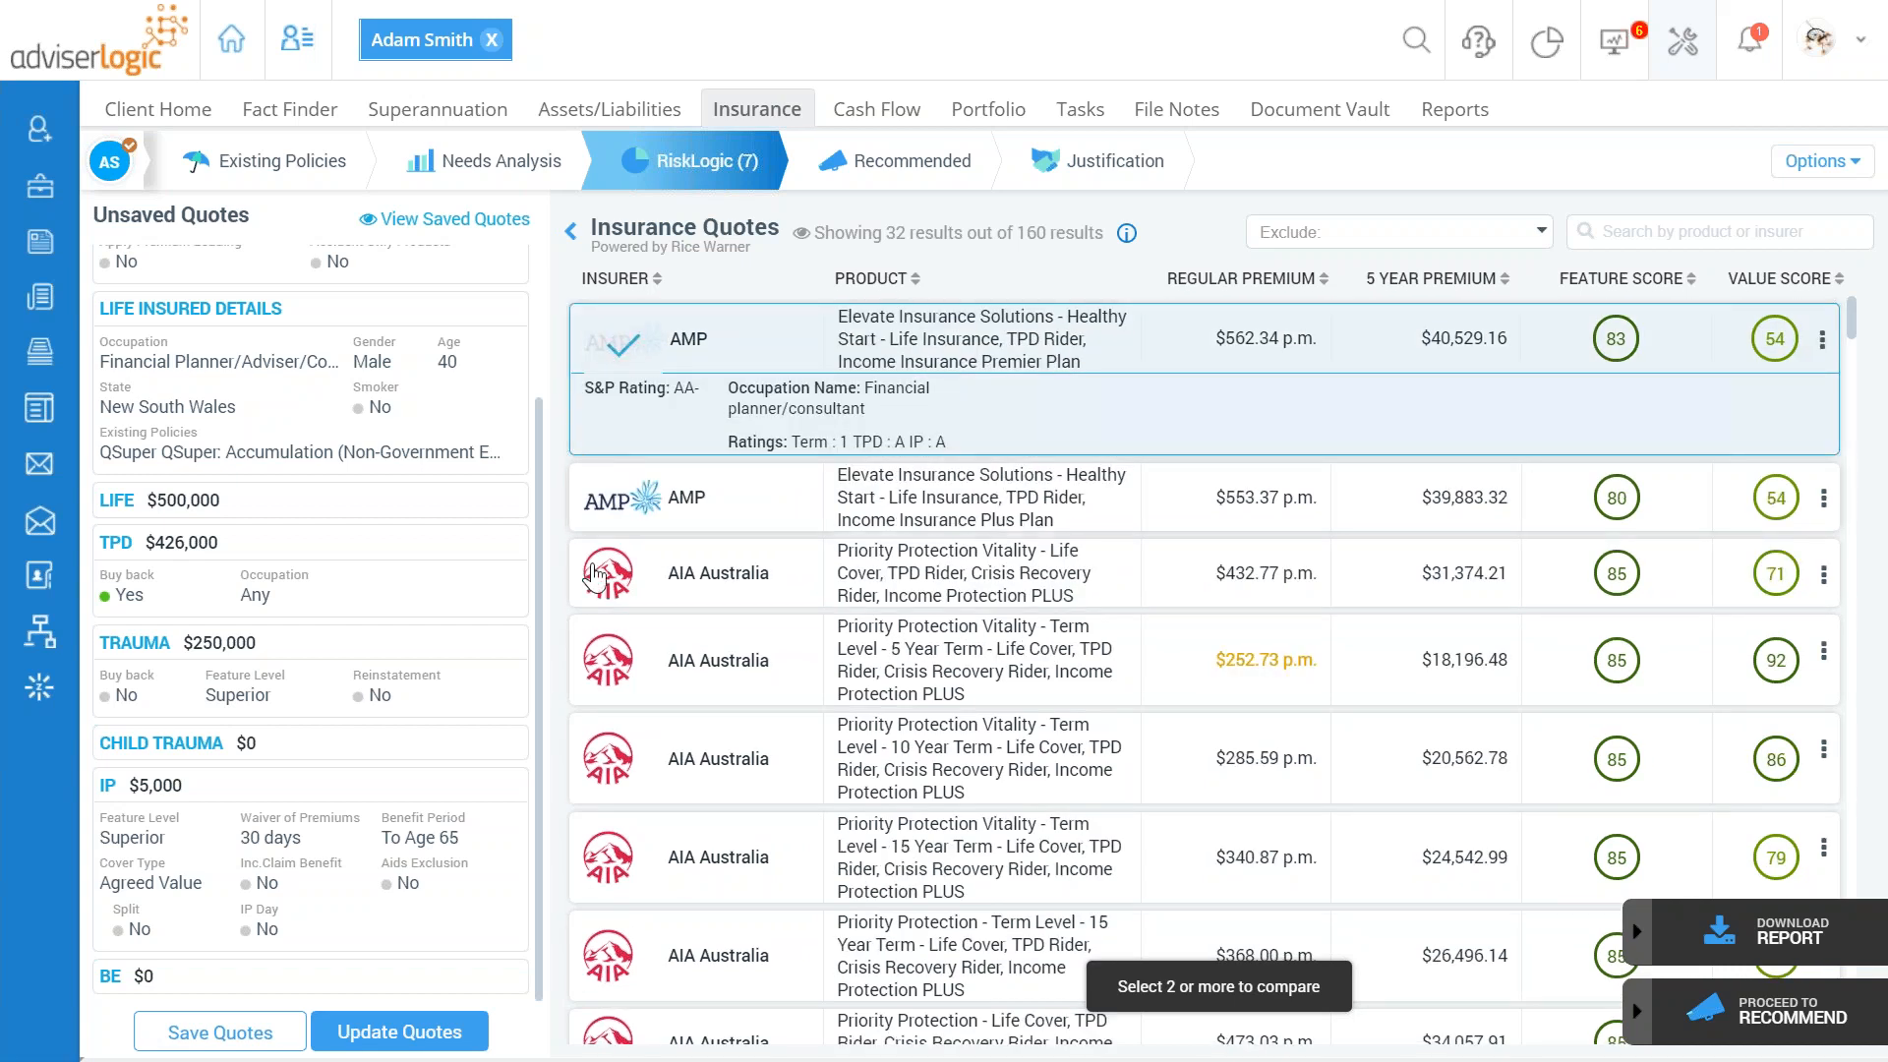
click(610, 675)
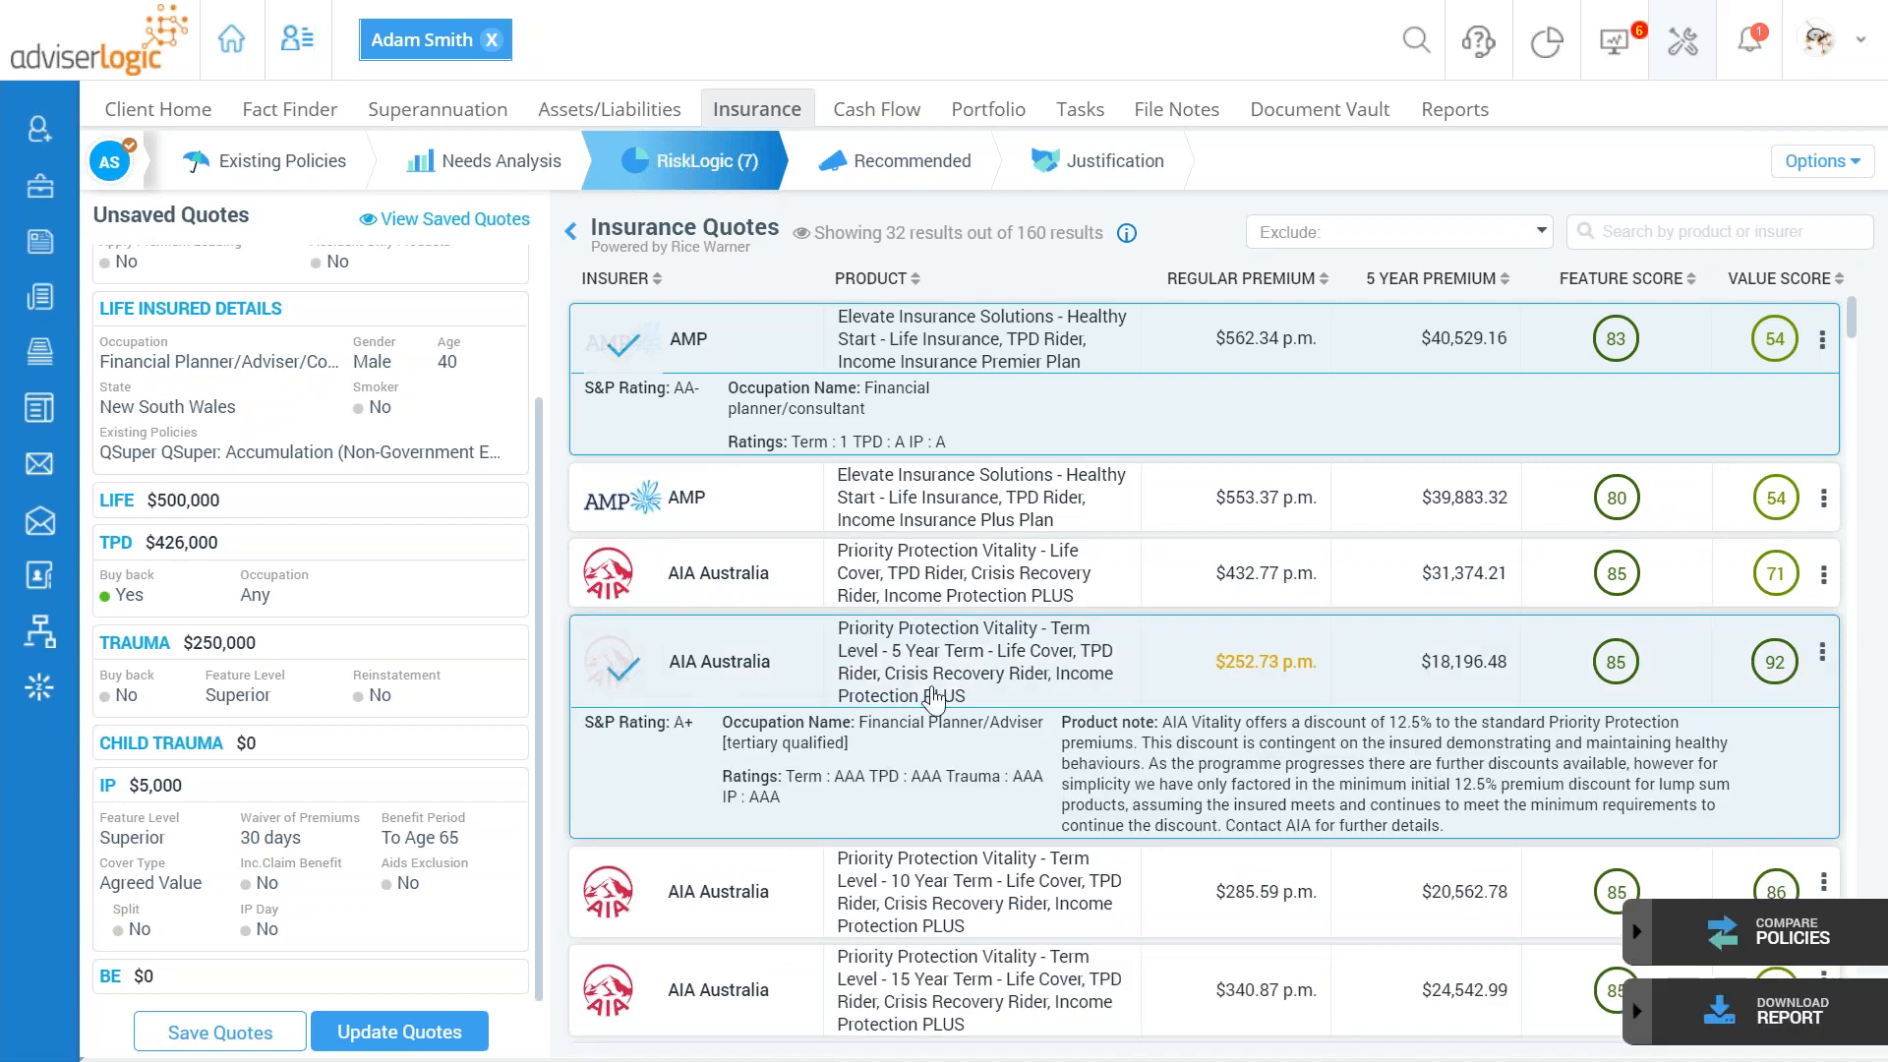
click(1792, 939)
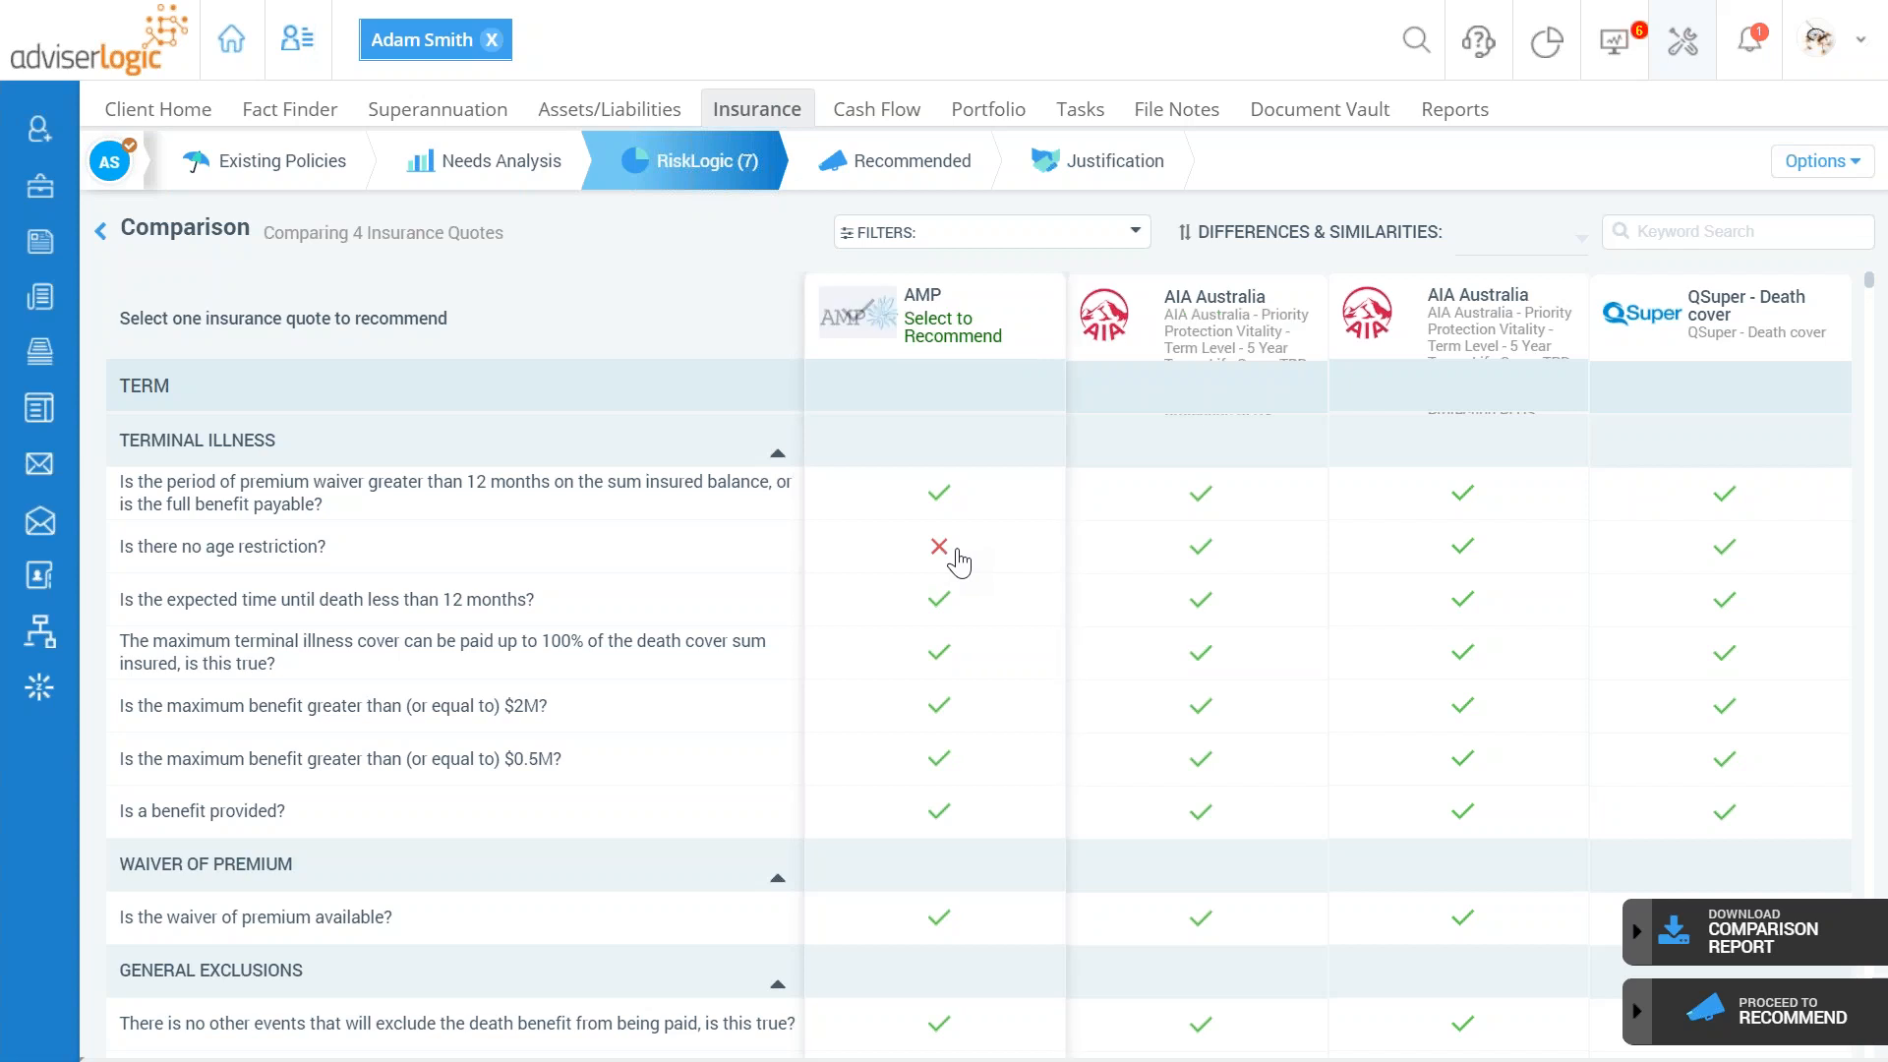
Step: Examine how the compared policies differ in the Term cover features, and return to the insurance quotes list
scroll(971, 602, down, 3)
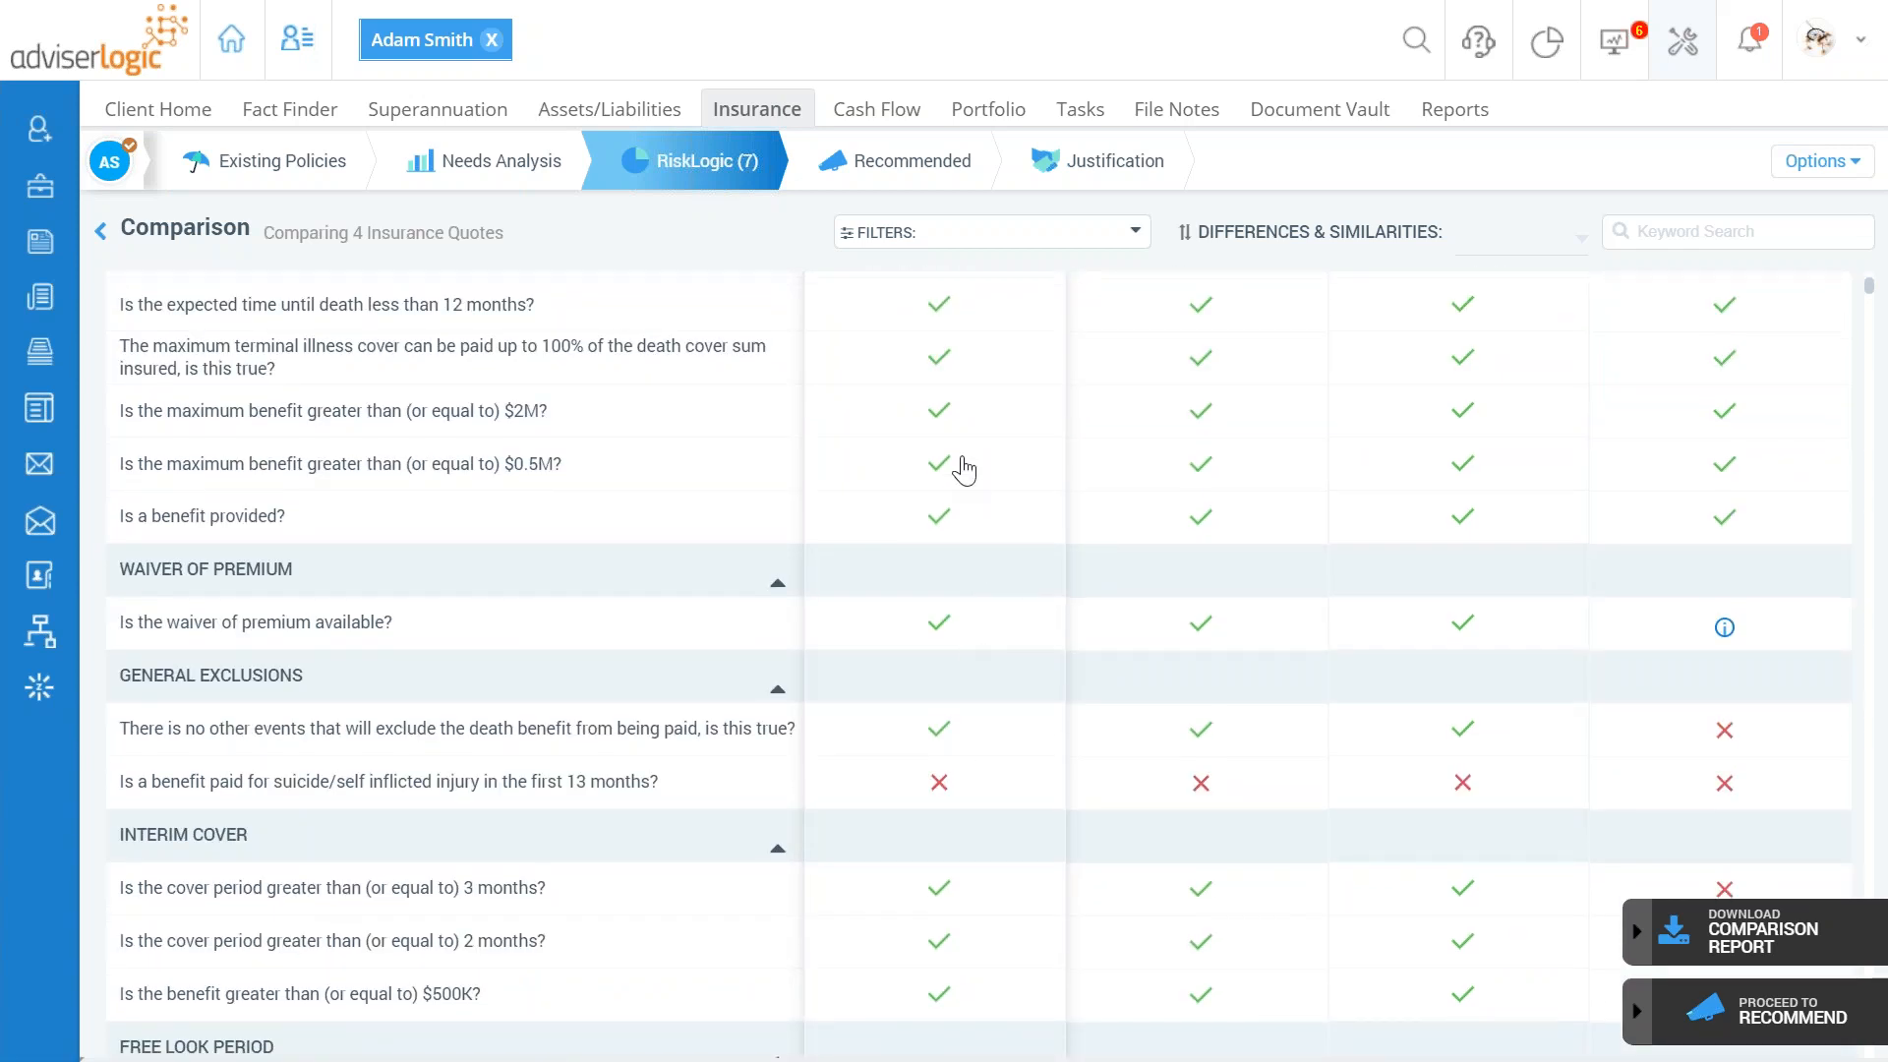
scroll(972, 482, up, 3)
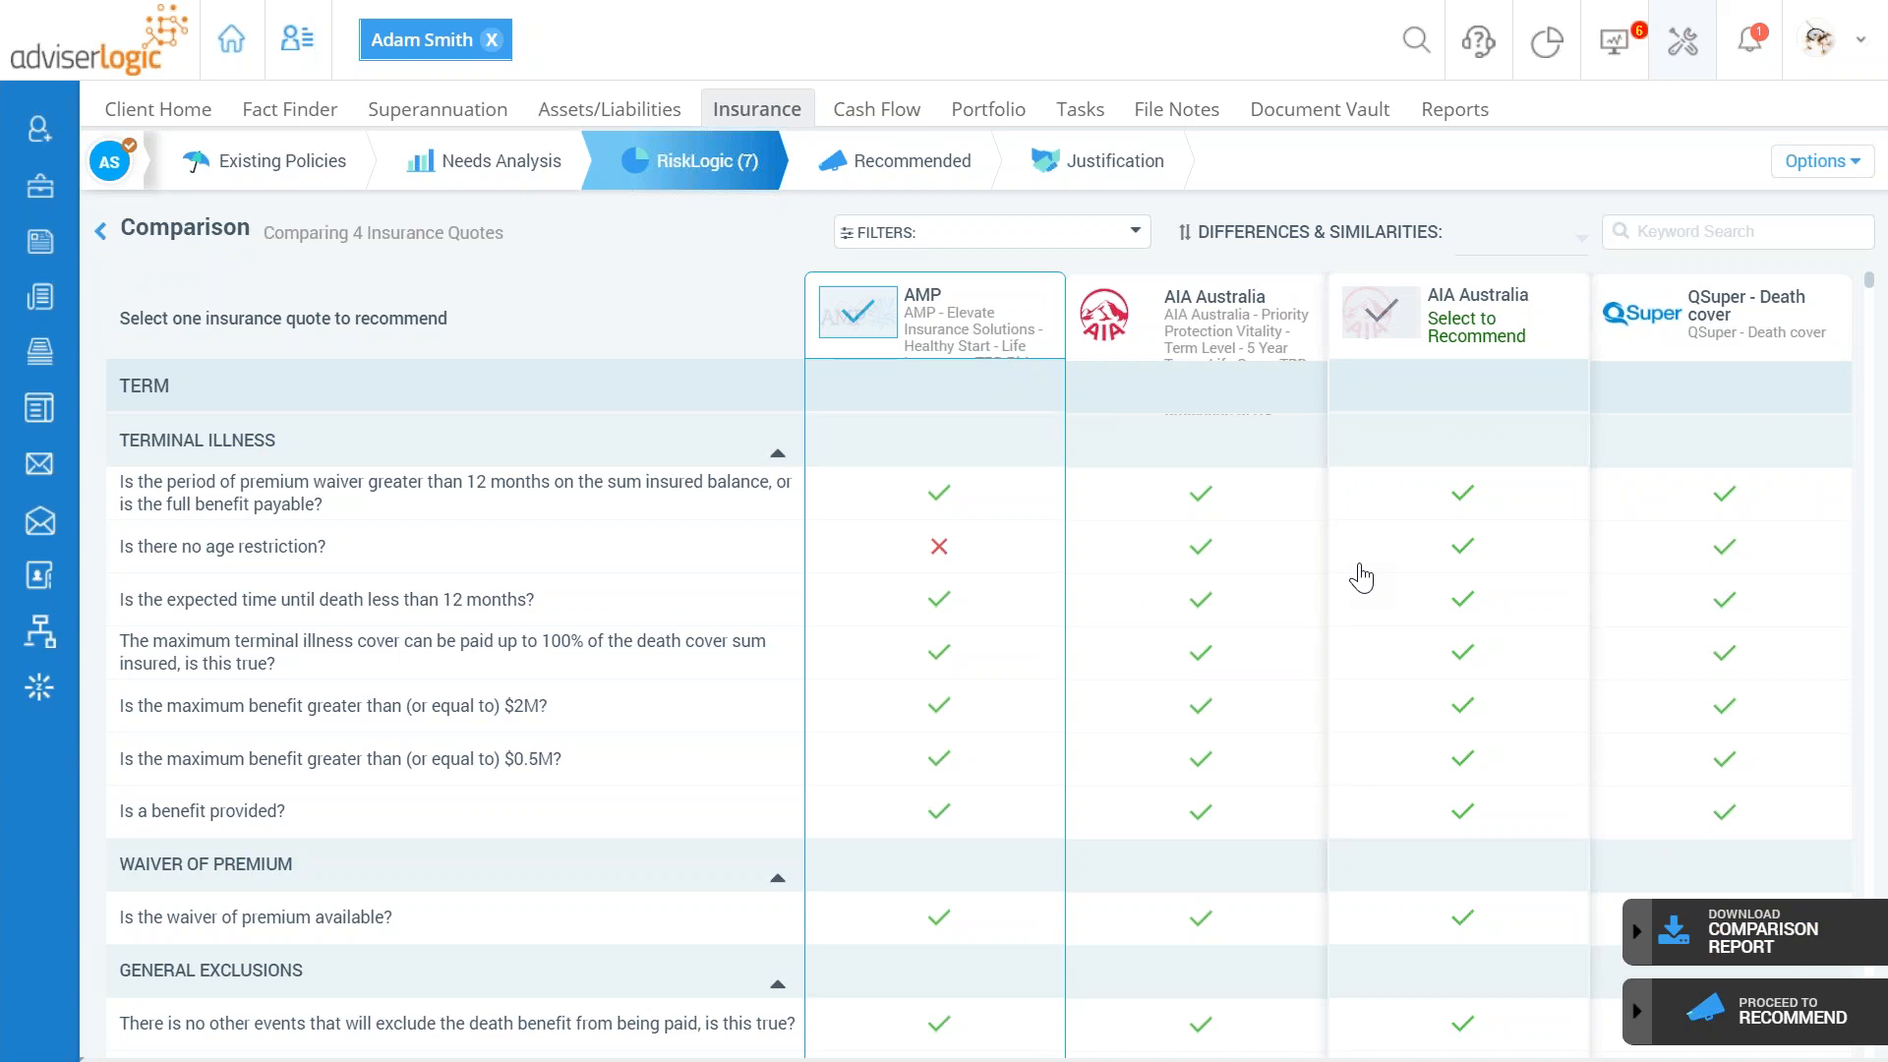
mouse_move(195, 270)
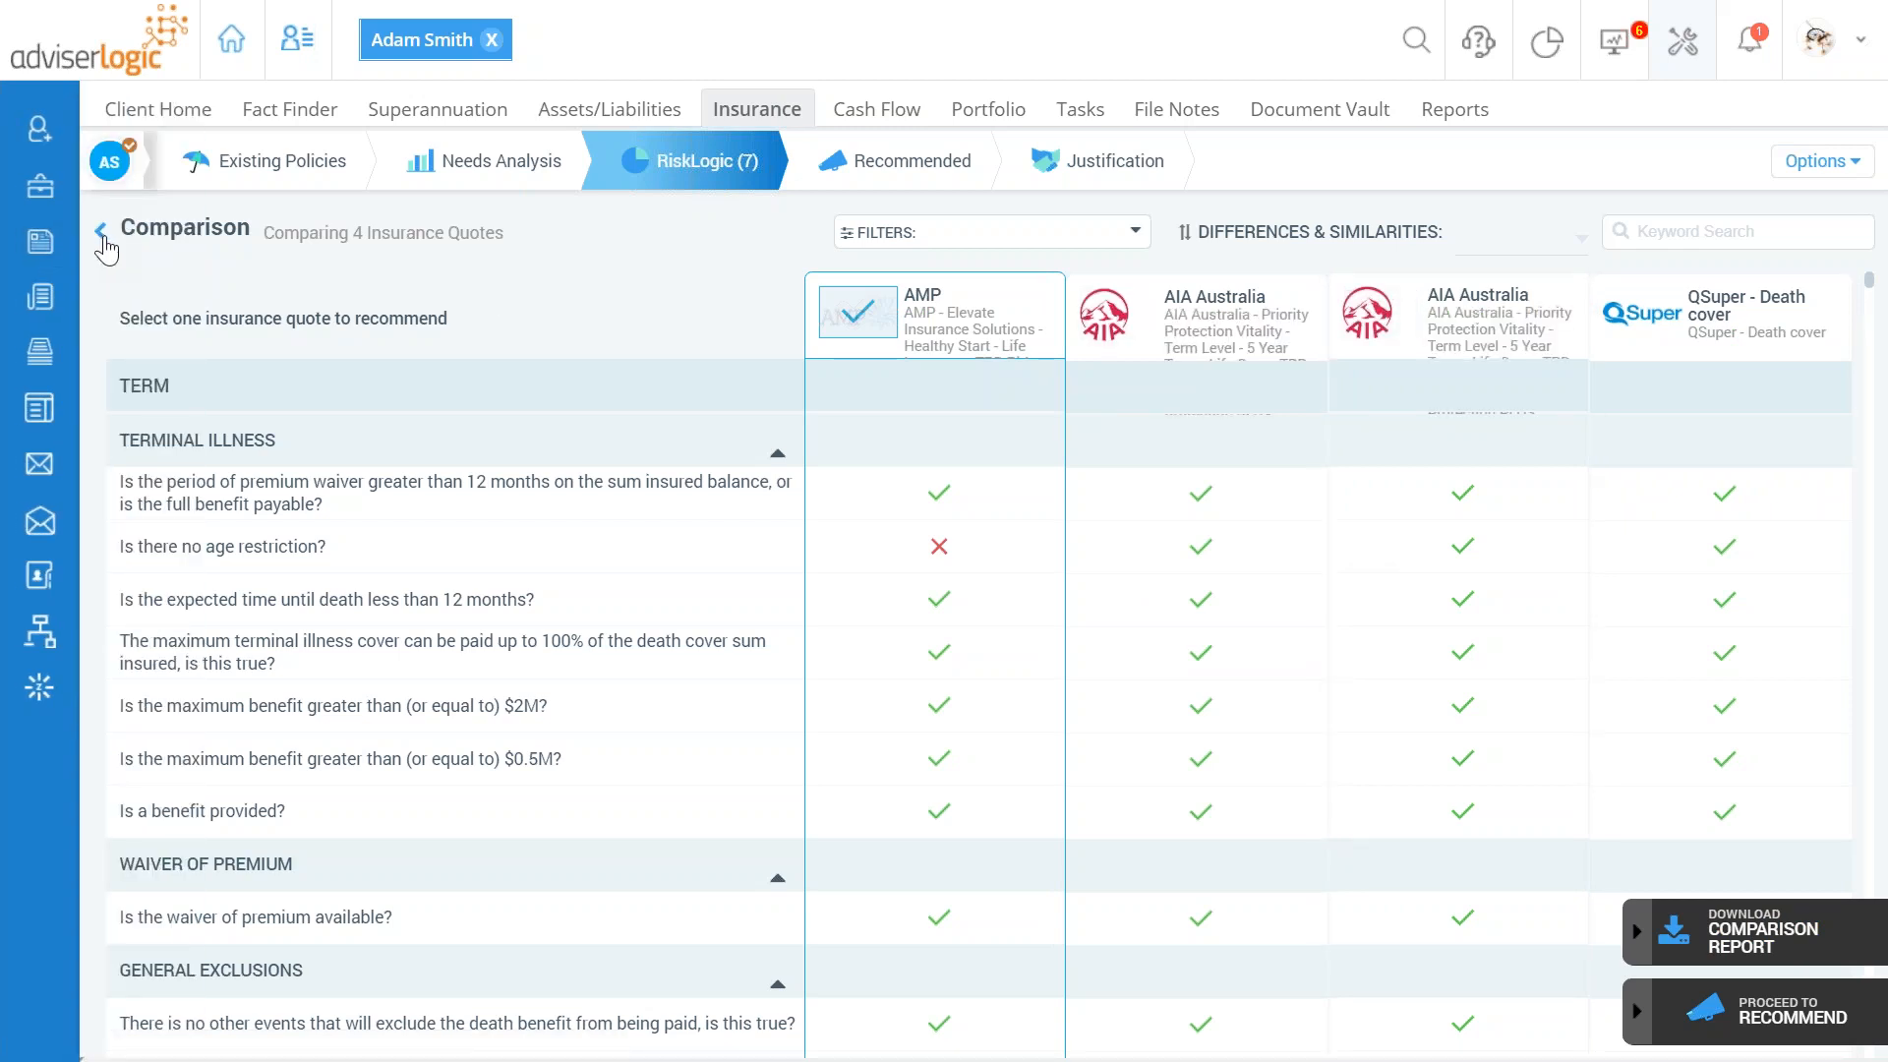
click(138, 257)
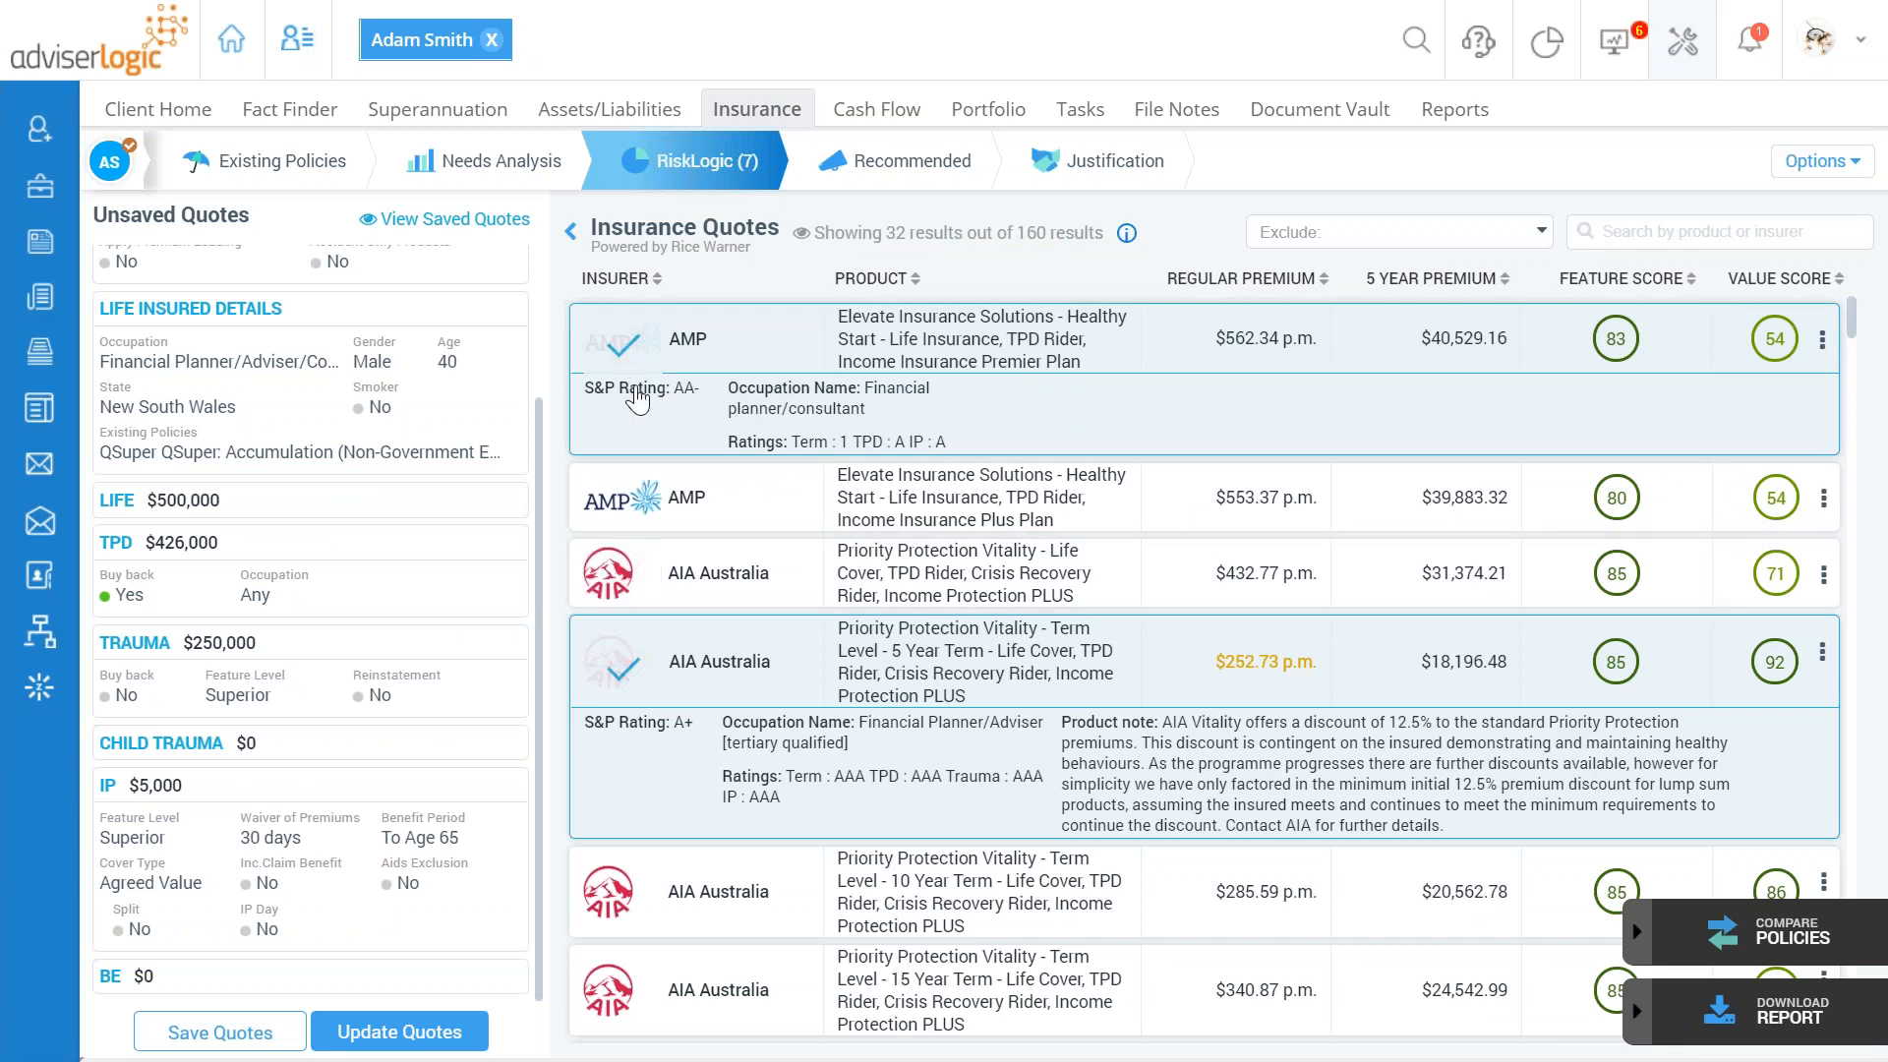
Step: Deselect the two compared quotes, and start a recommendation without a selected quote but decline the manual entry page
click(625, 673)
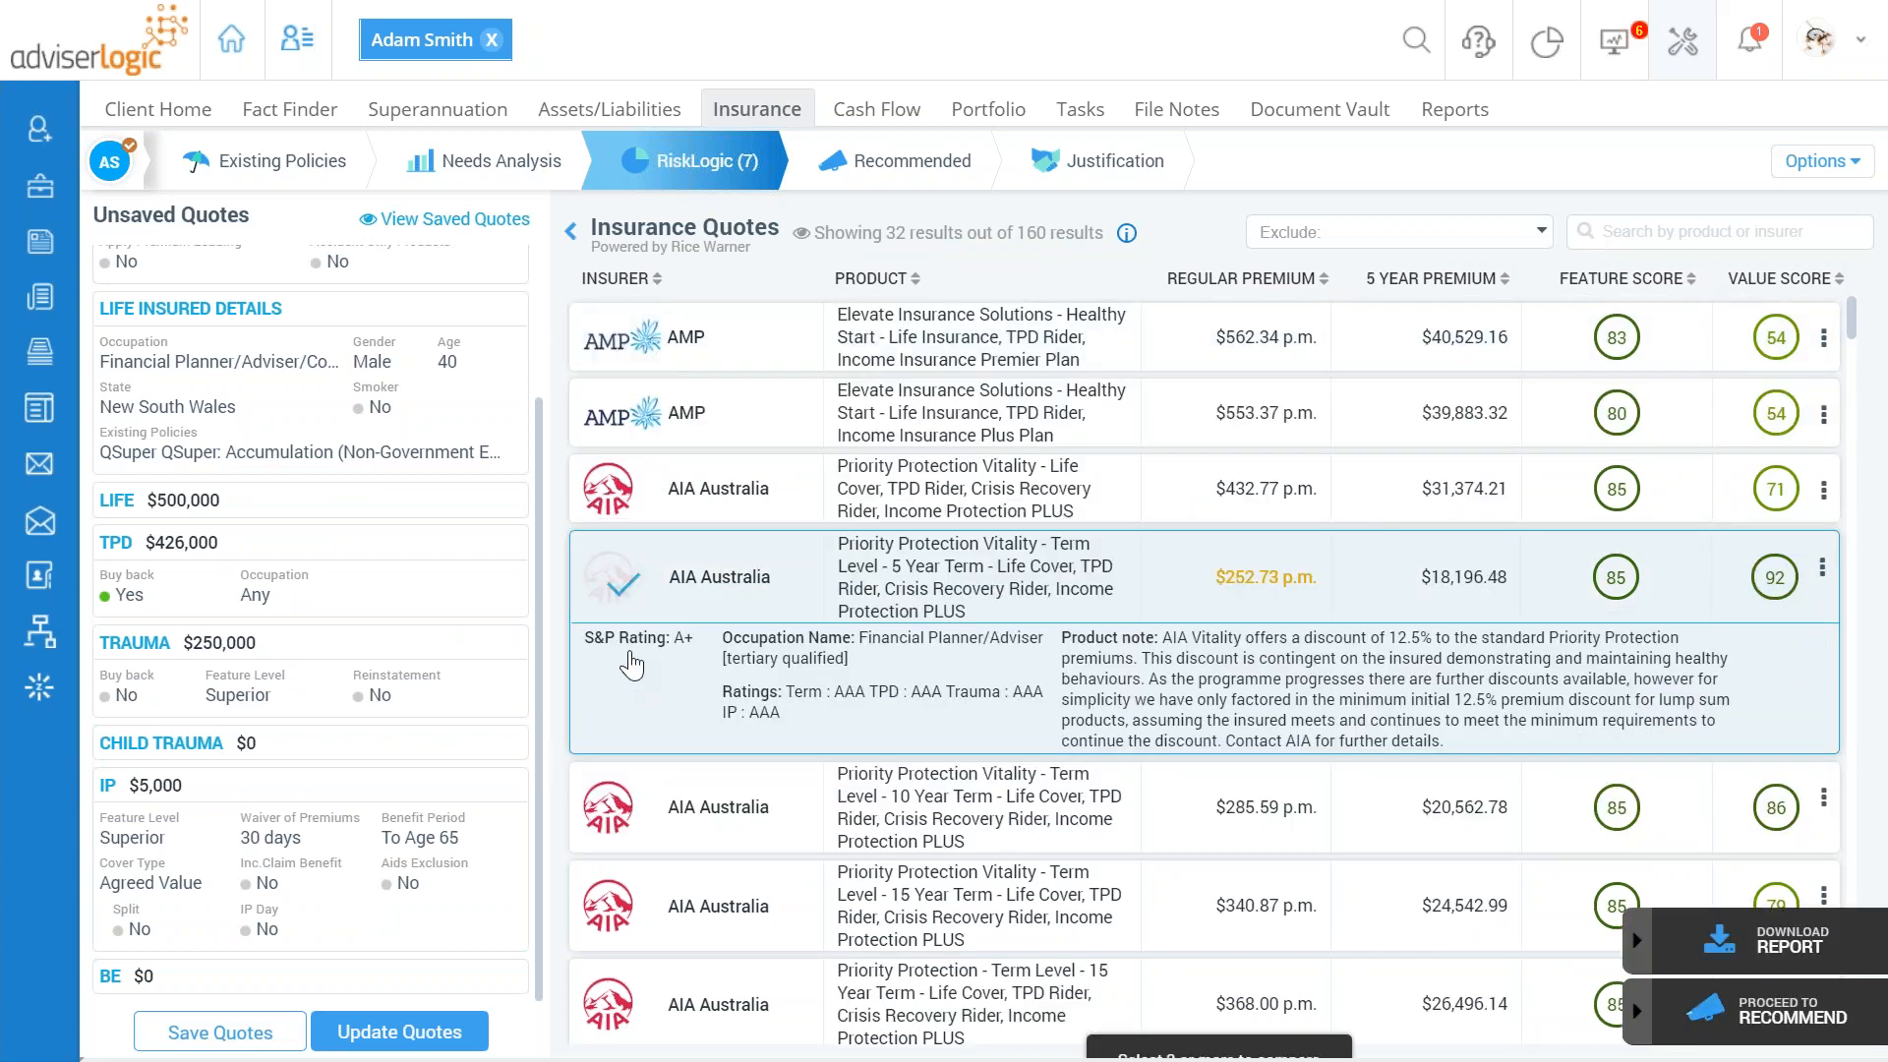
click(622, 588)
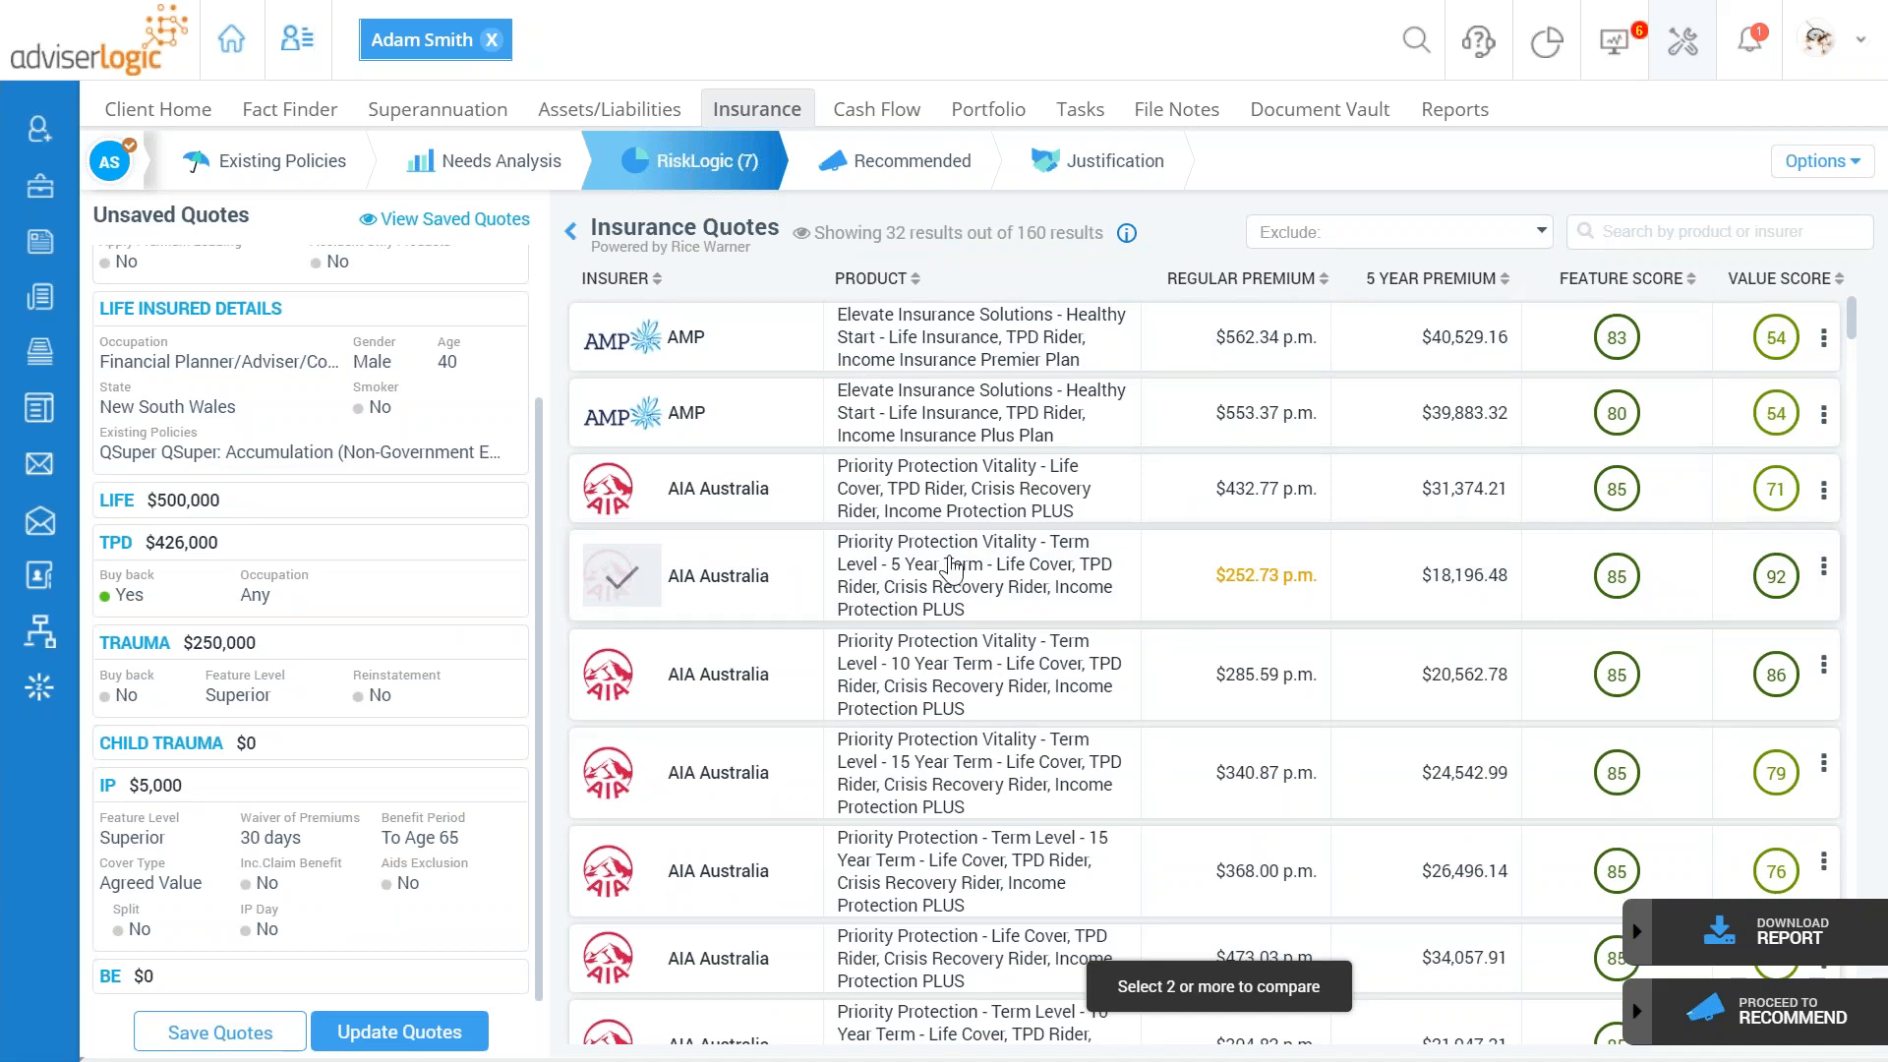
click(1800, 1022)
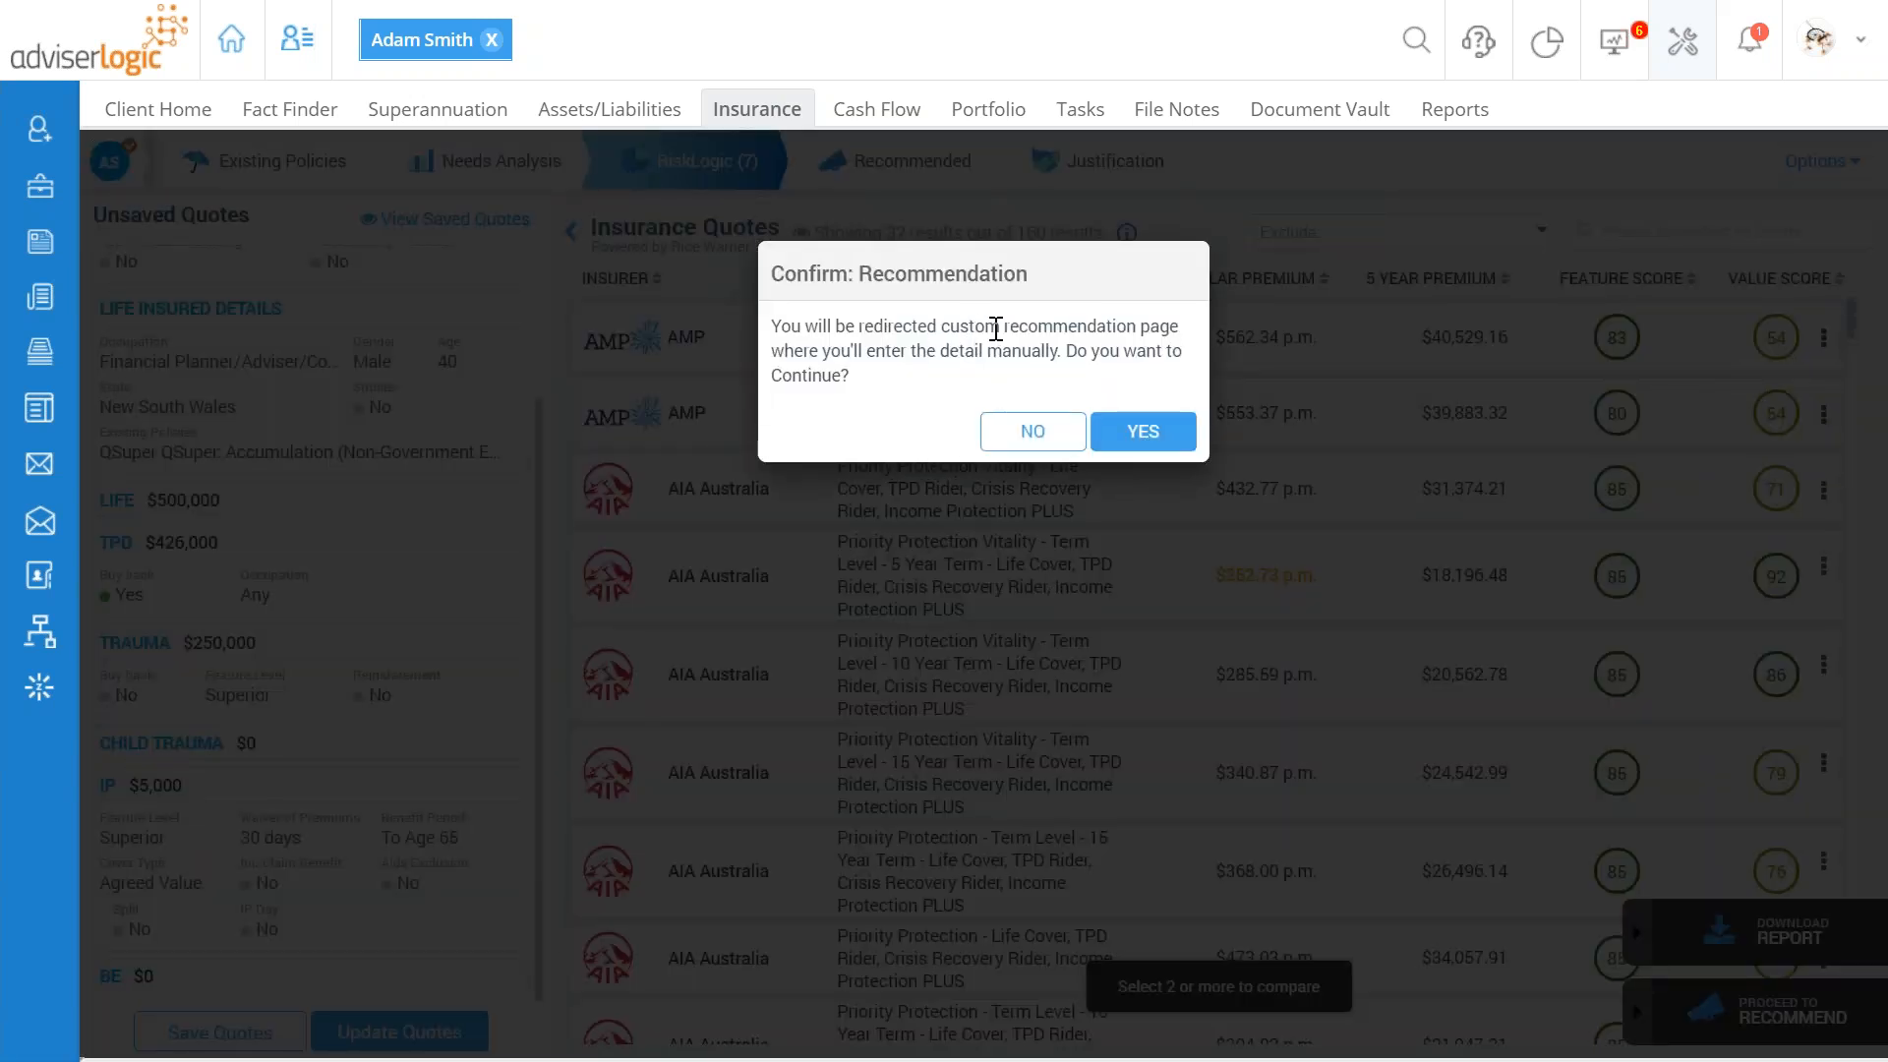
click(1033, 432)
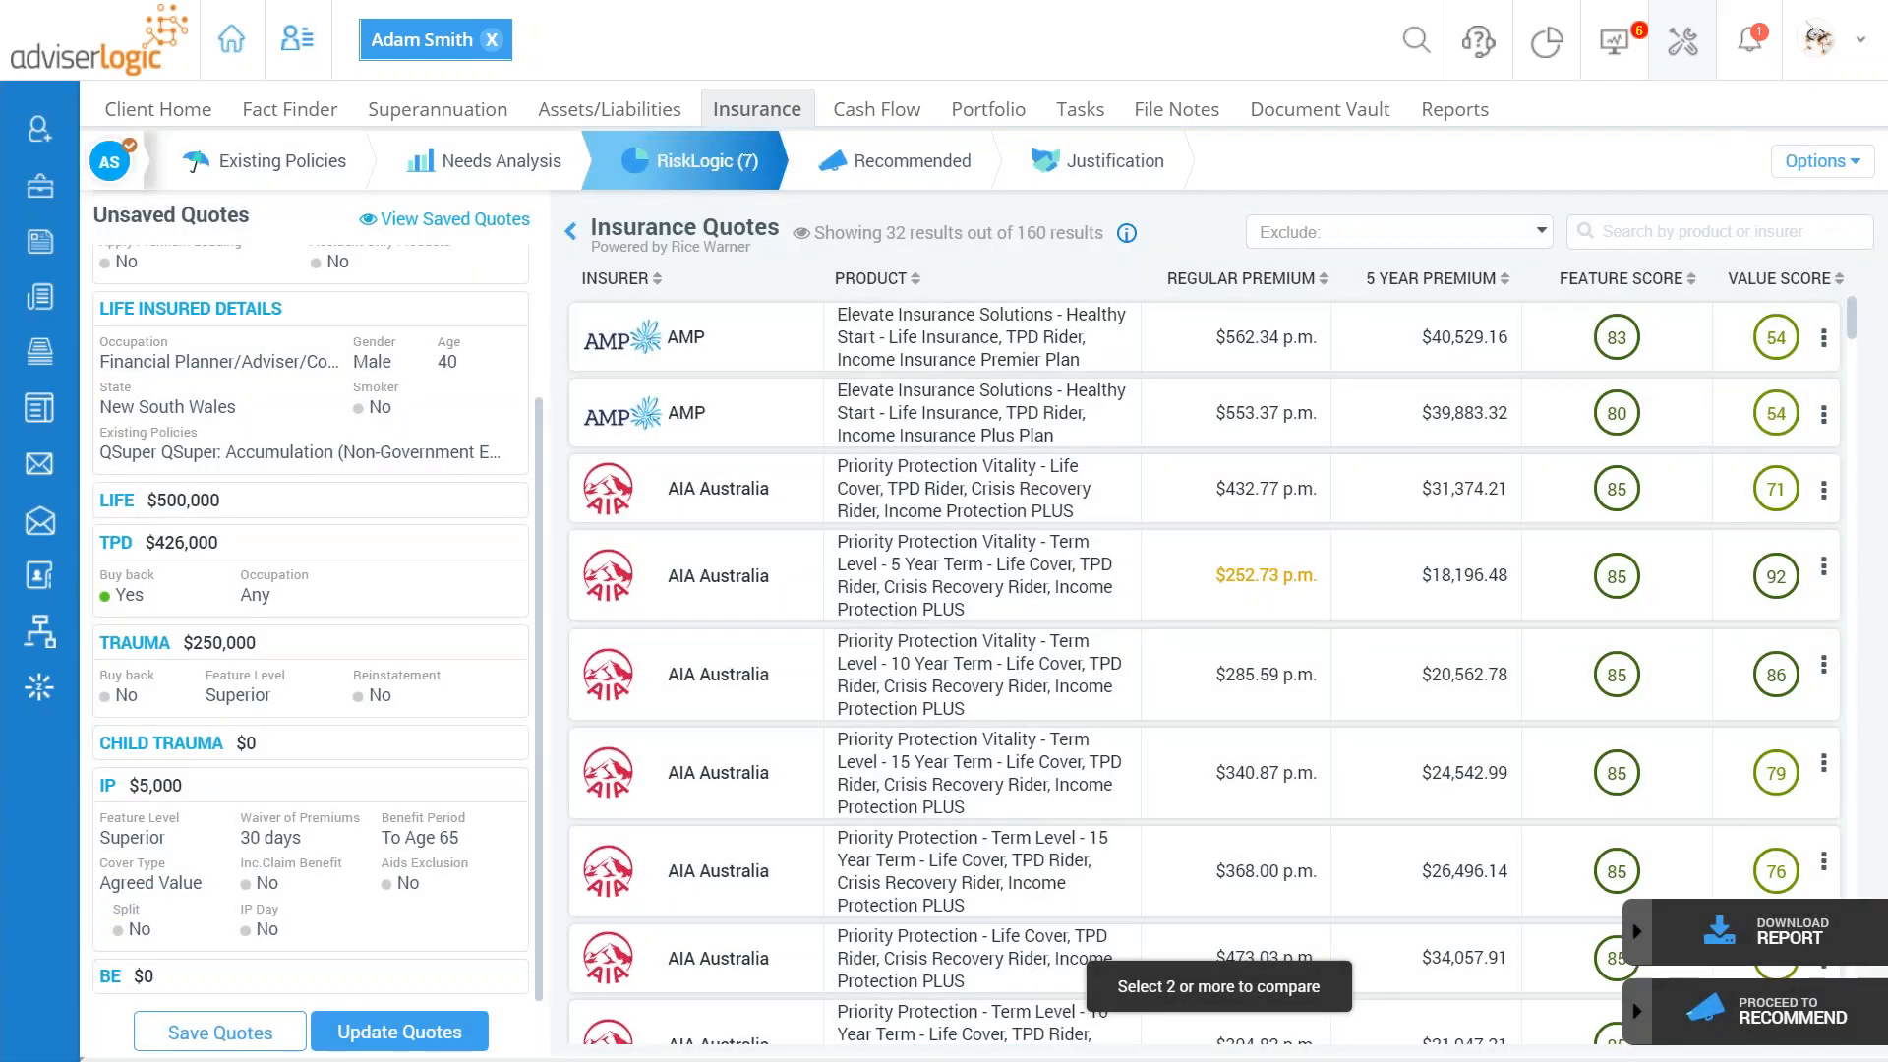
Step: Recommend AIA's Priority Protection Vitality - Life Cover quote, with inadequate insurance cover and a more competitive premium structure as reasons
click(629, 497)
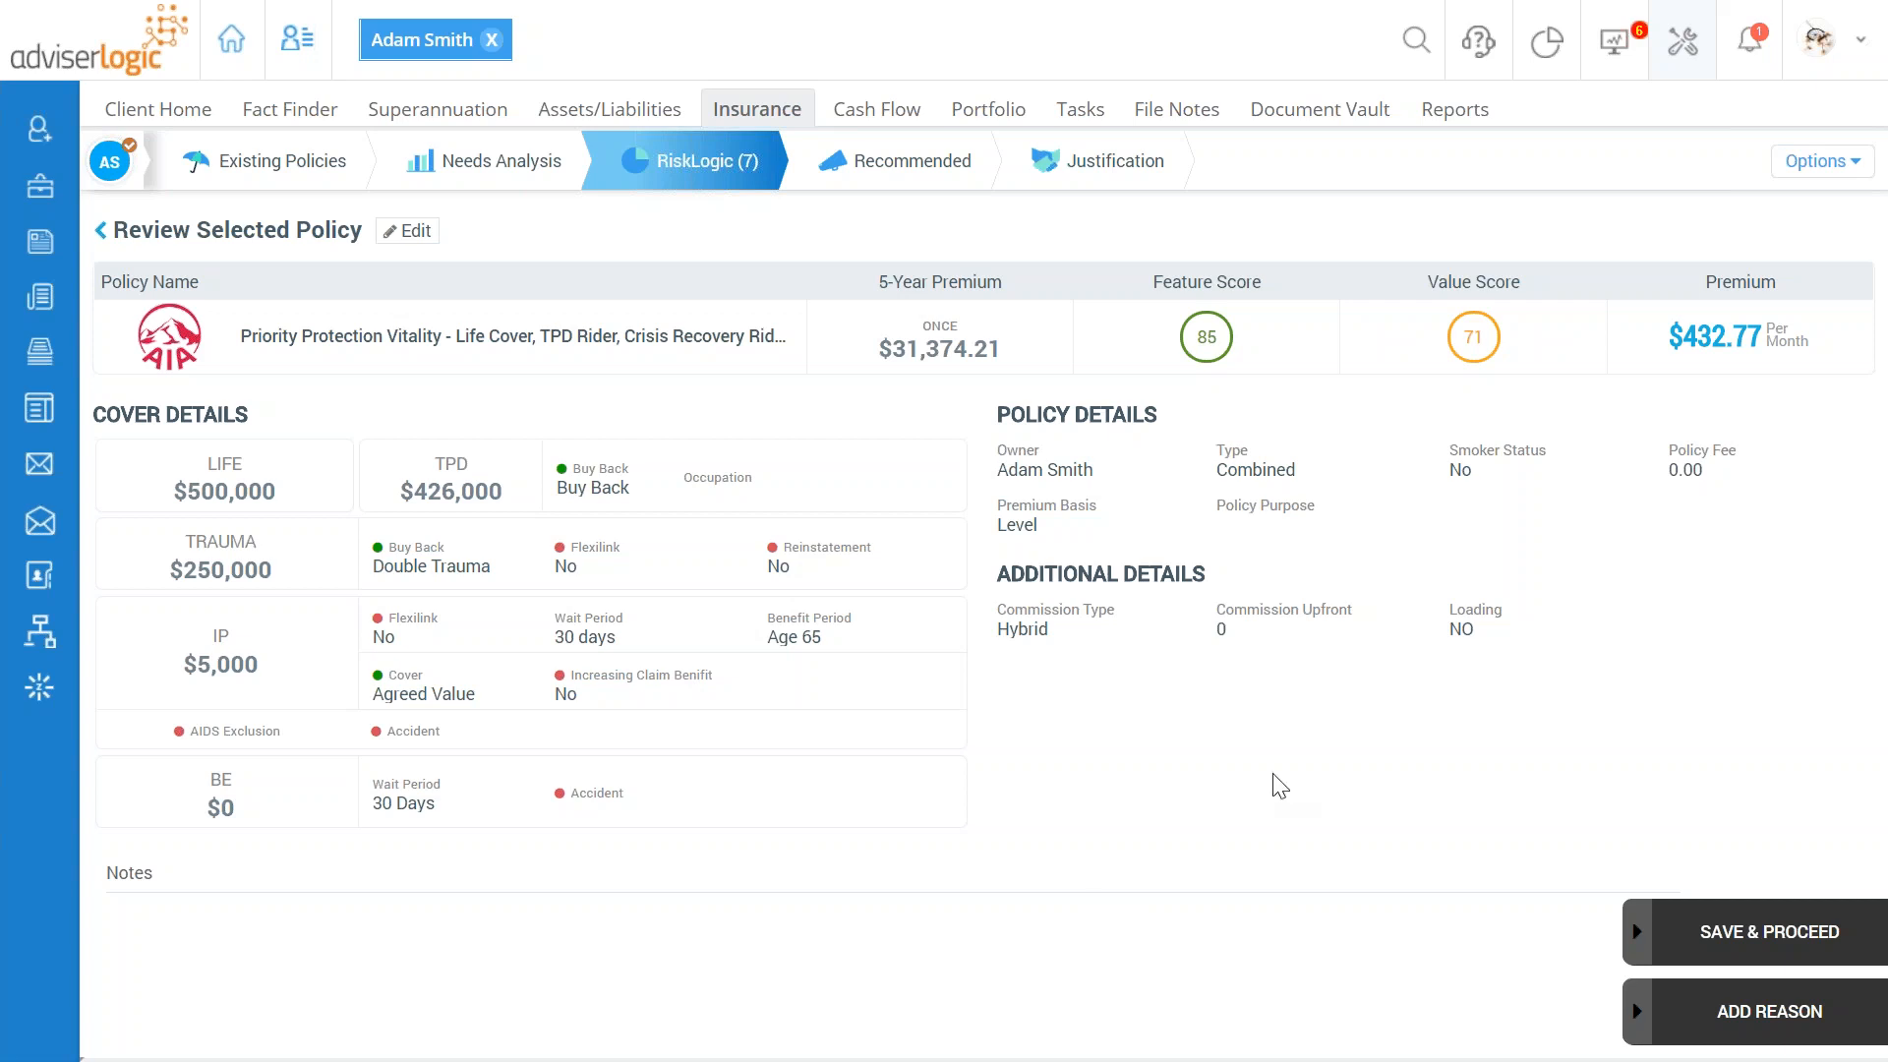
click(1763, 1023)
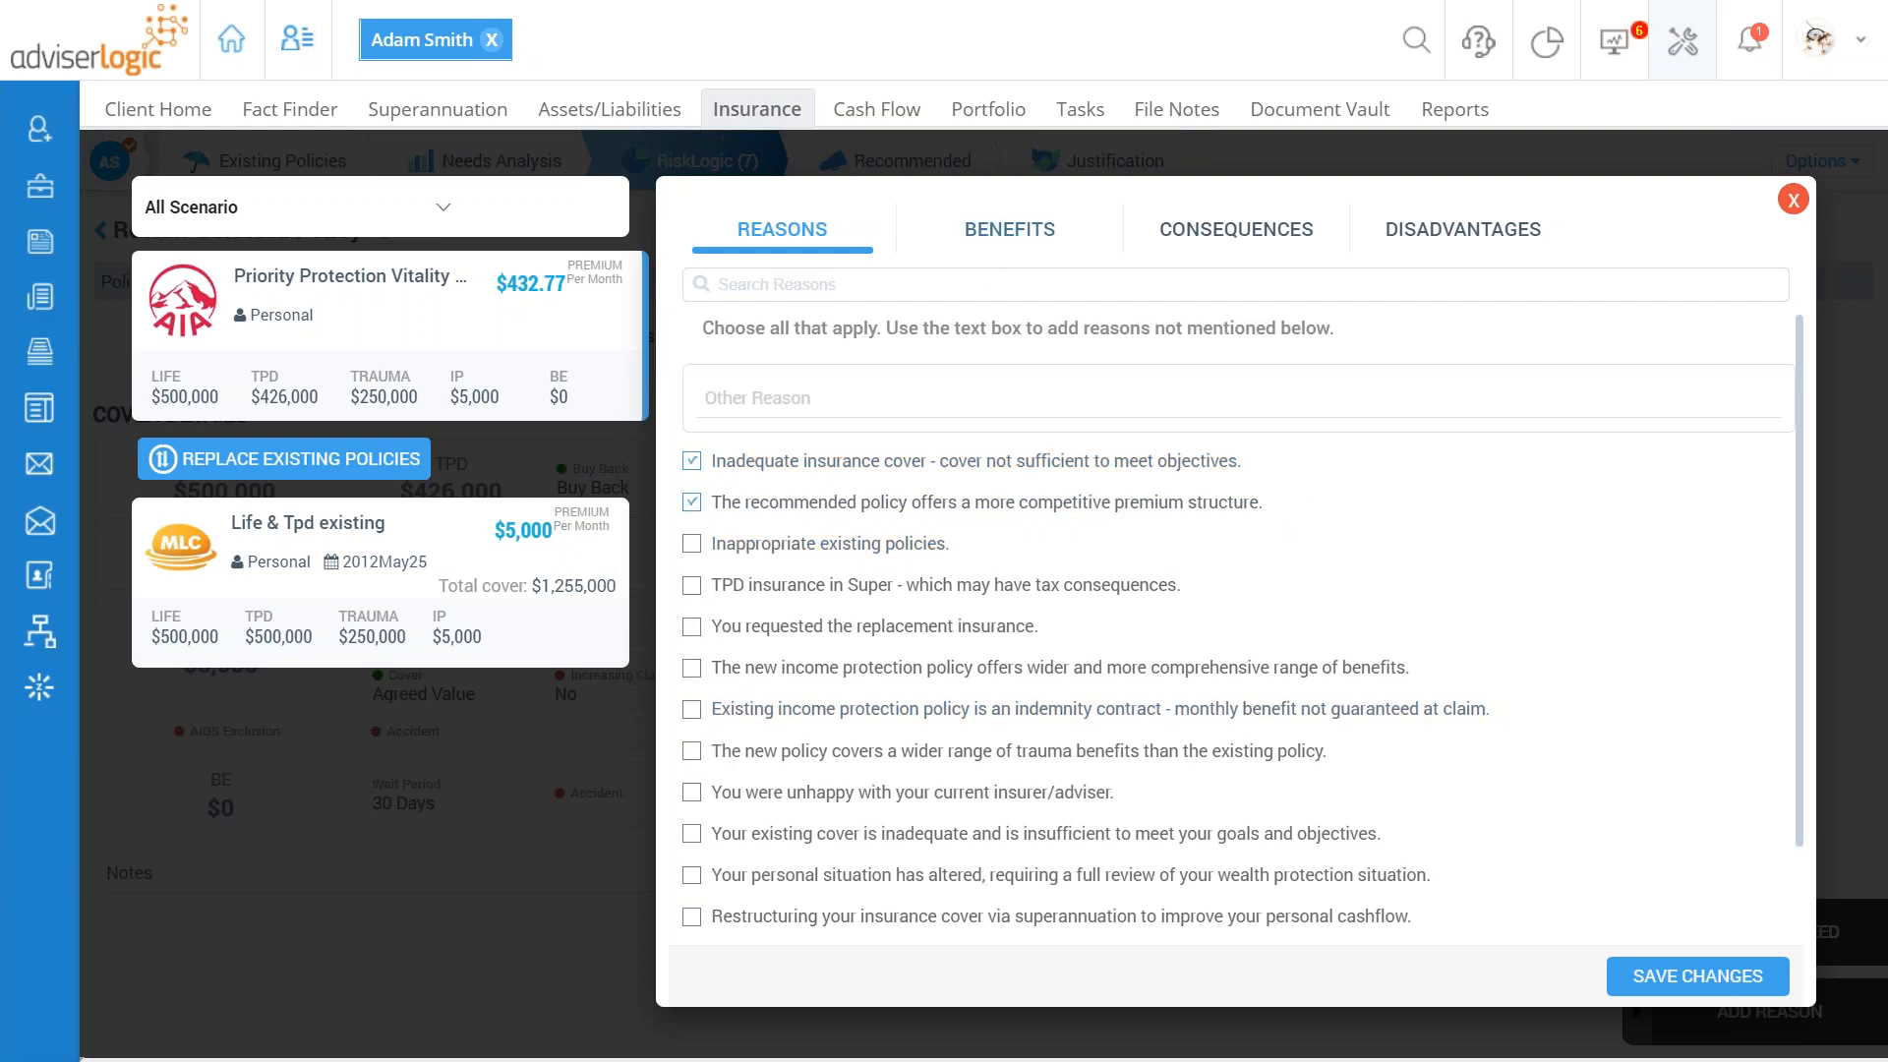
Step: Check the available benefits, consequences and disadvantages, and save the reasons and the recommended policy
click(1002, 241)
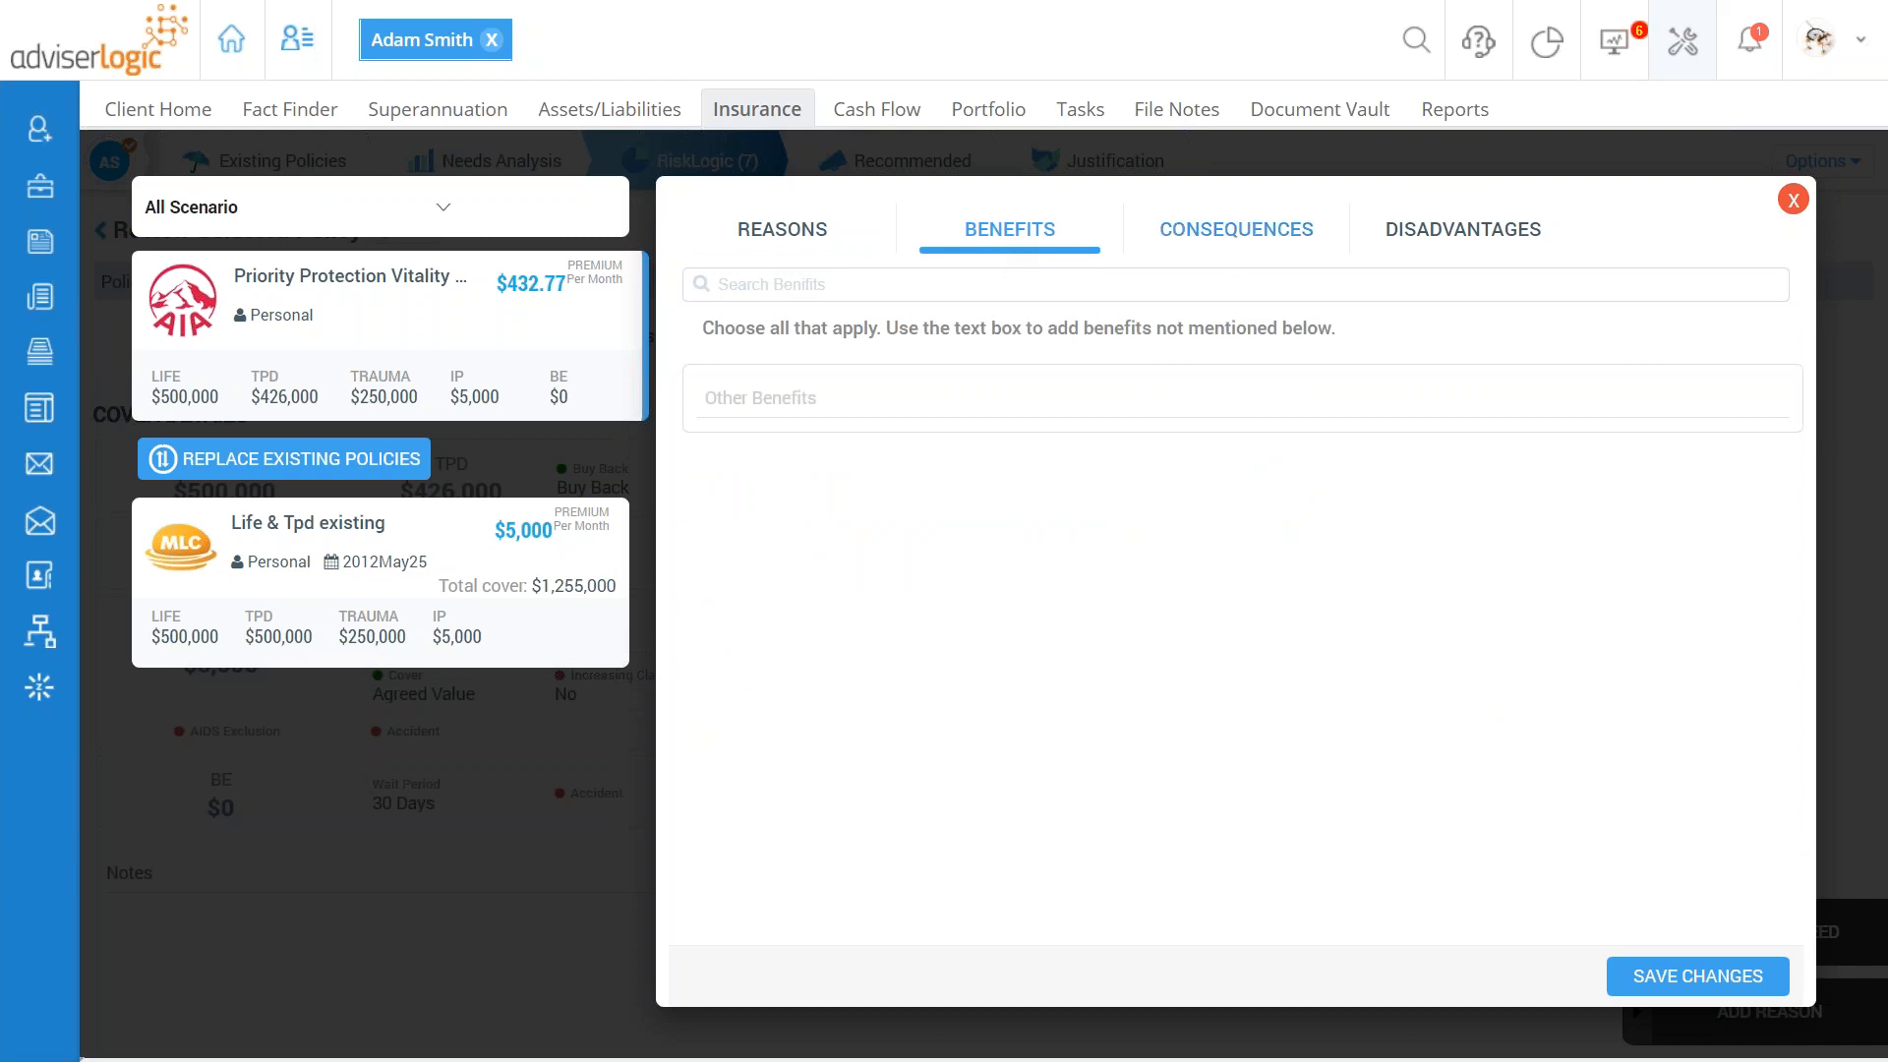
click(1274, 238)
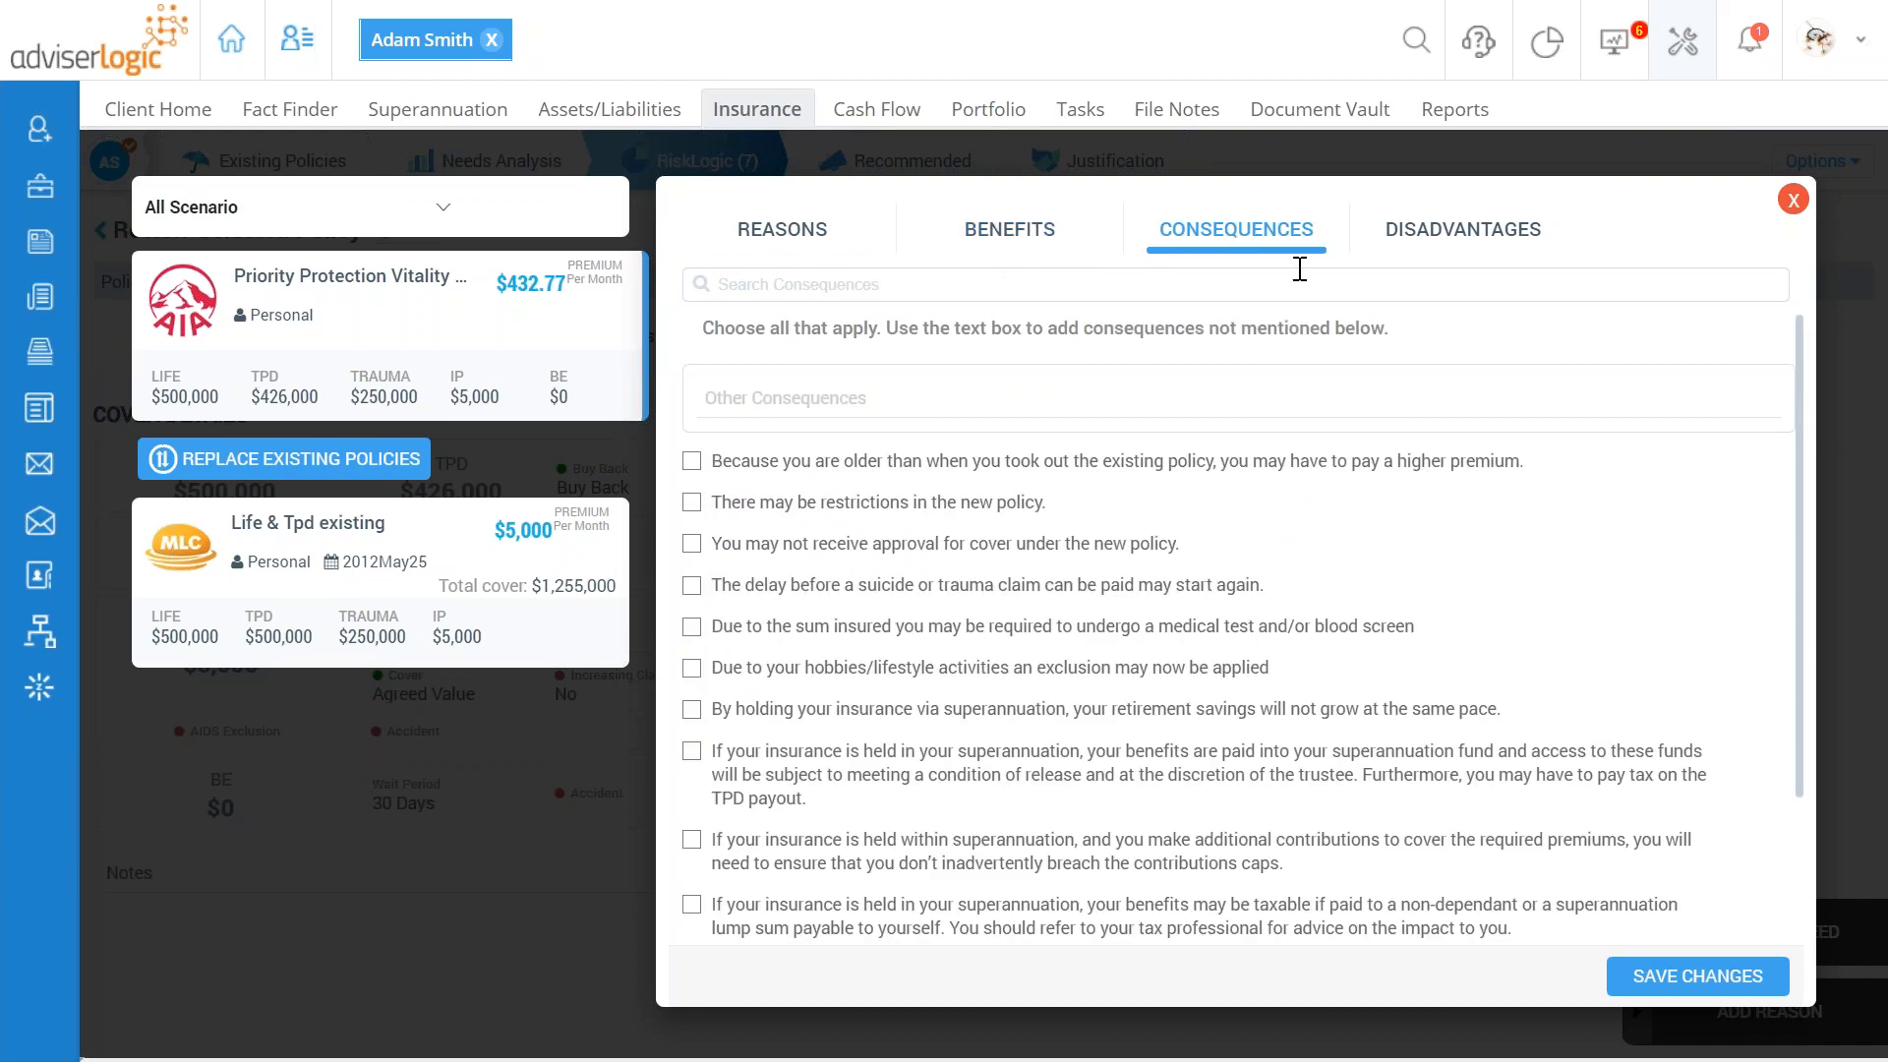
click(1453, 234)
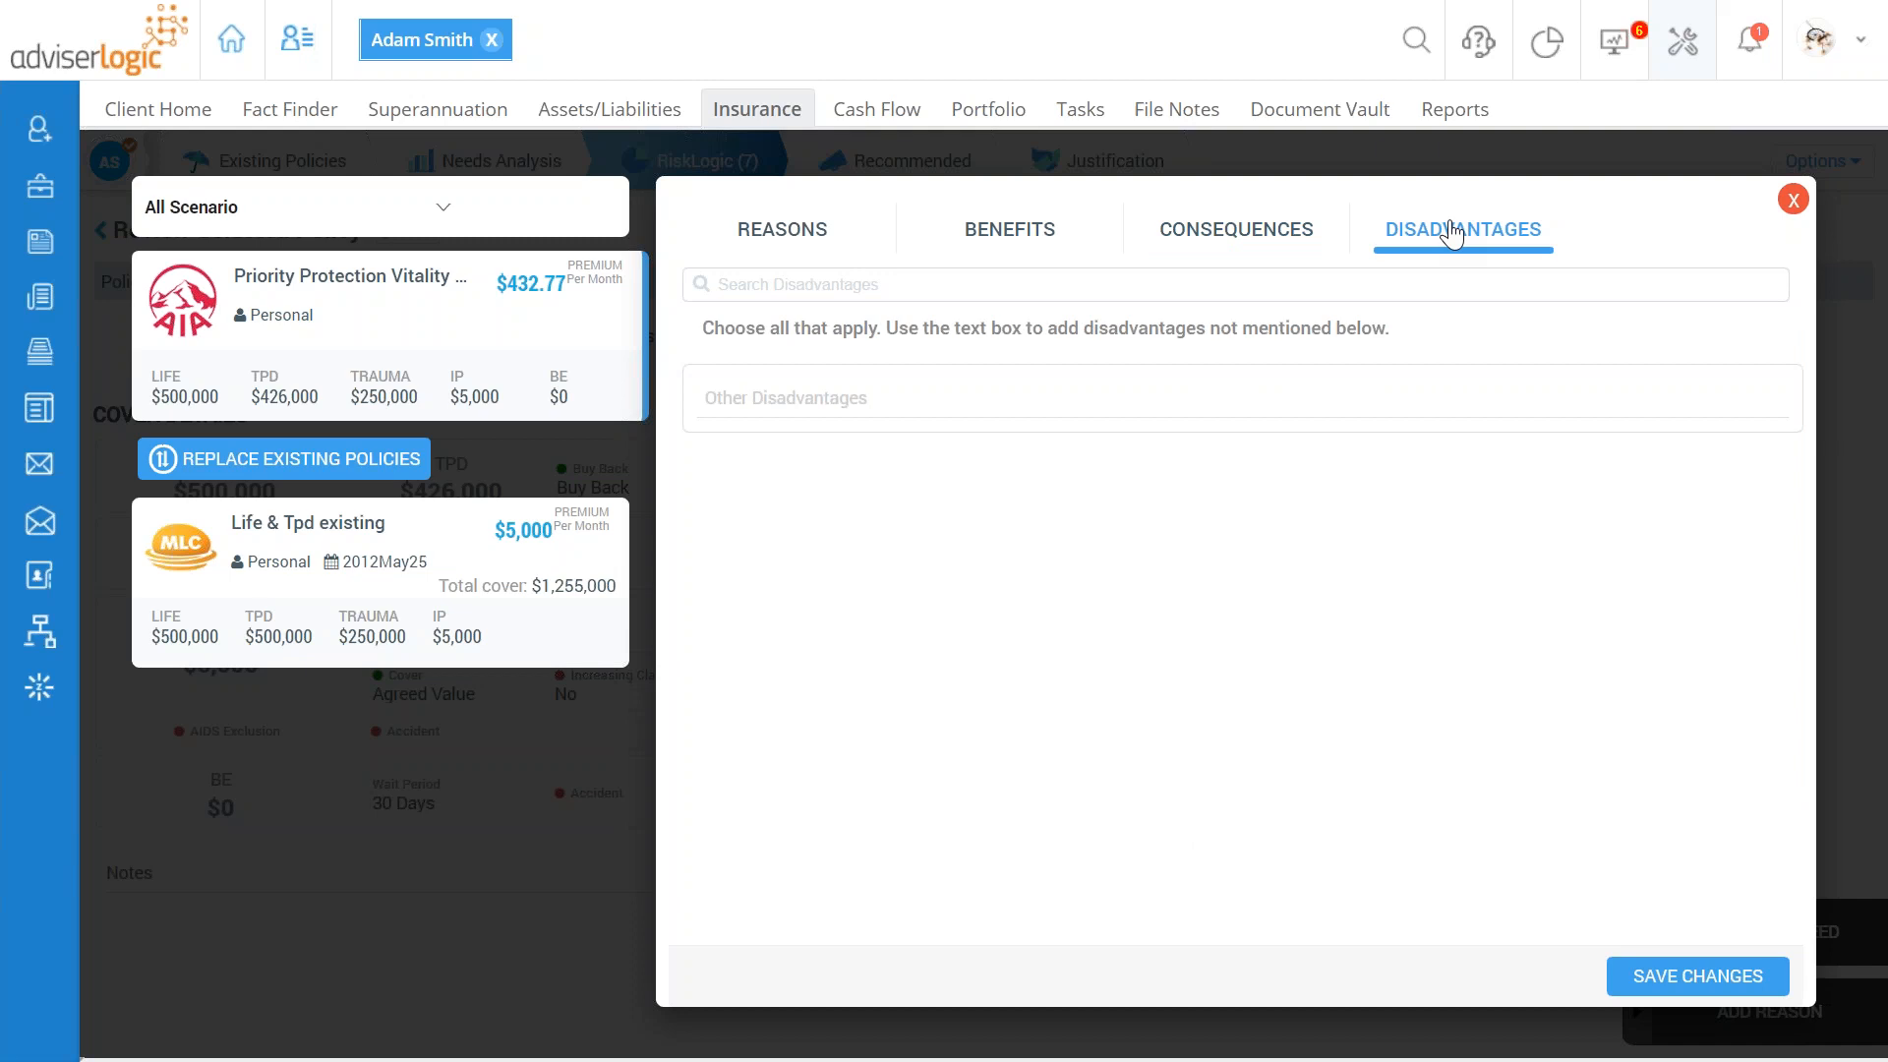
click(820, 401)
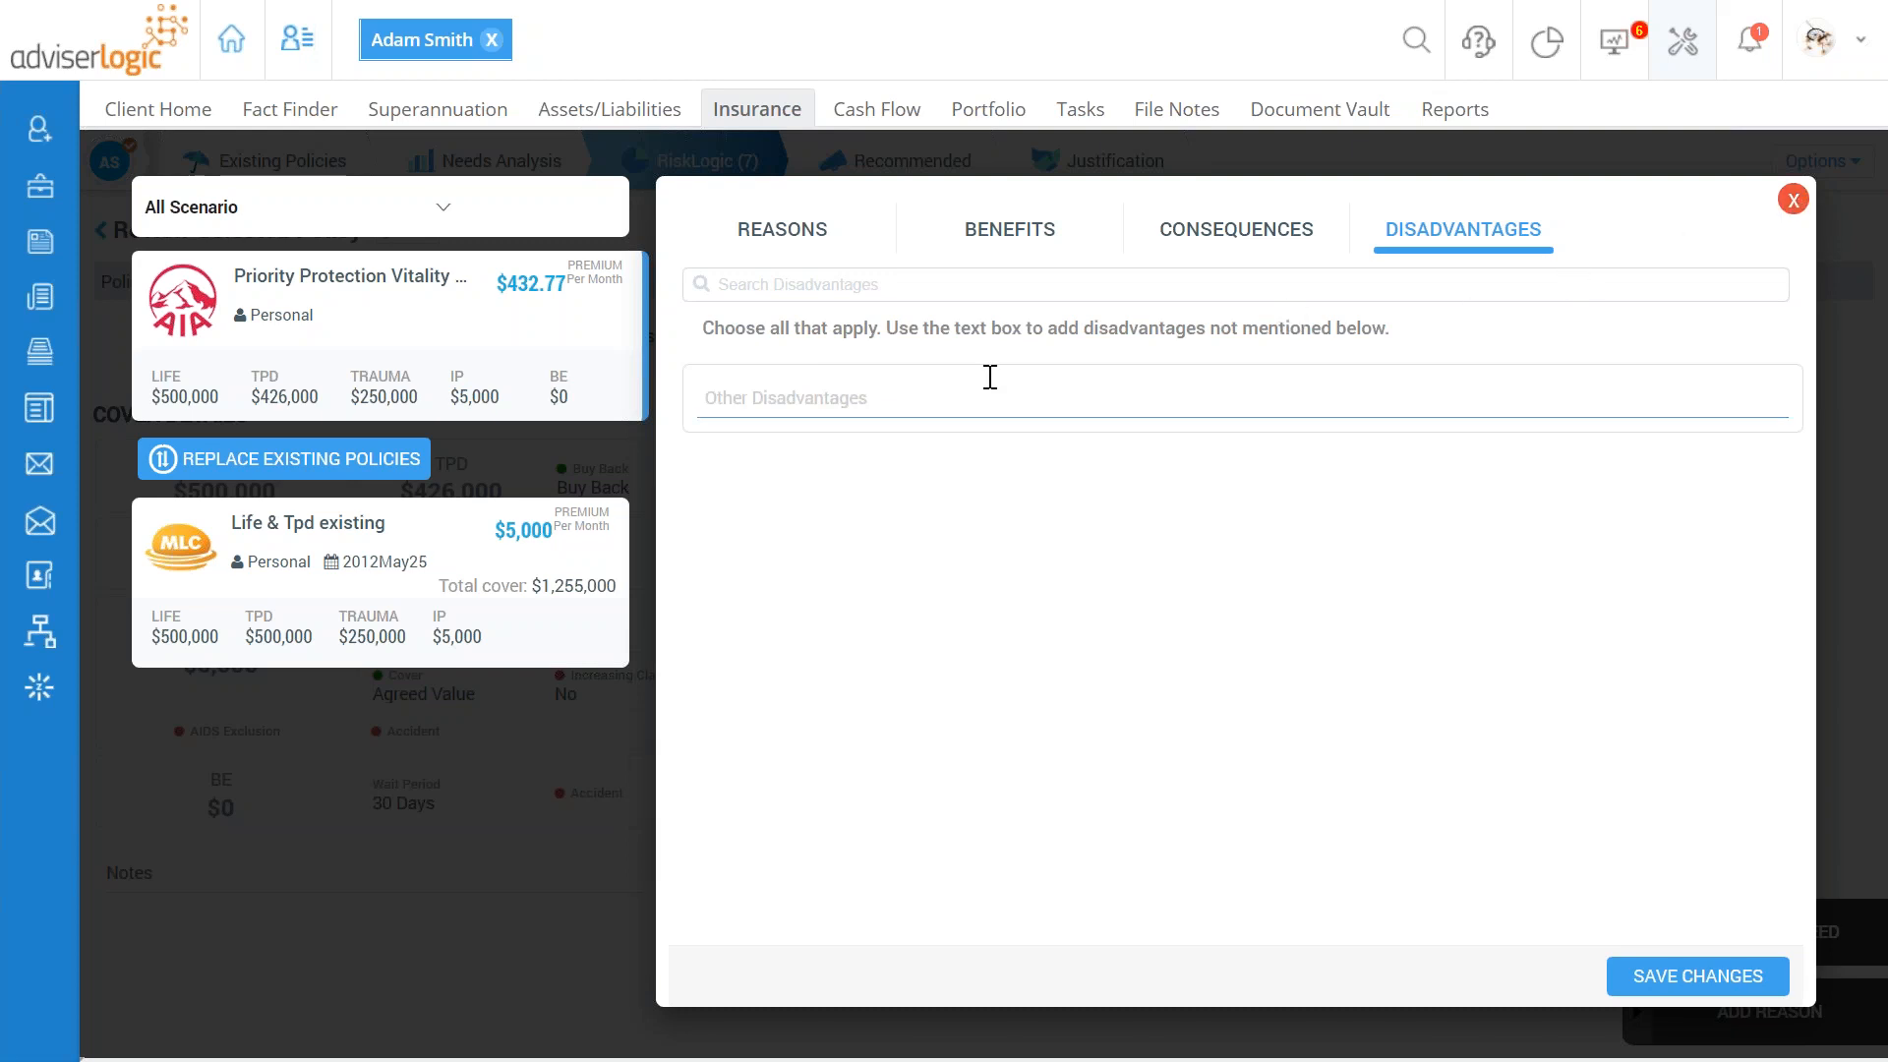
click(1672, 974)
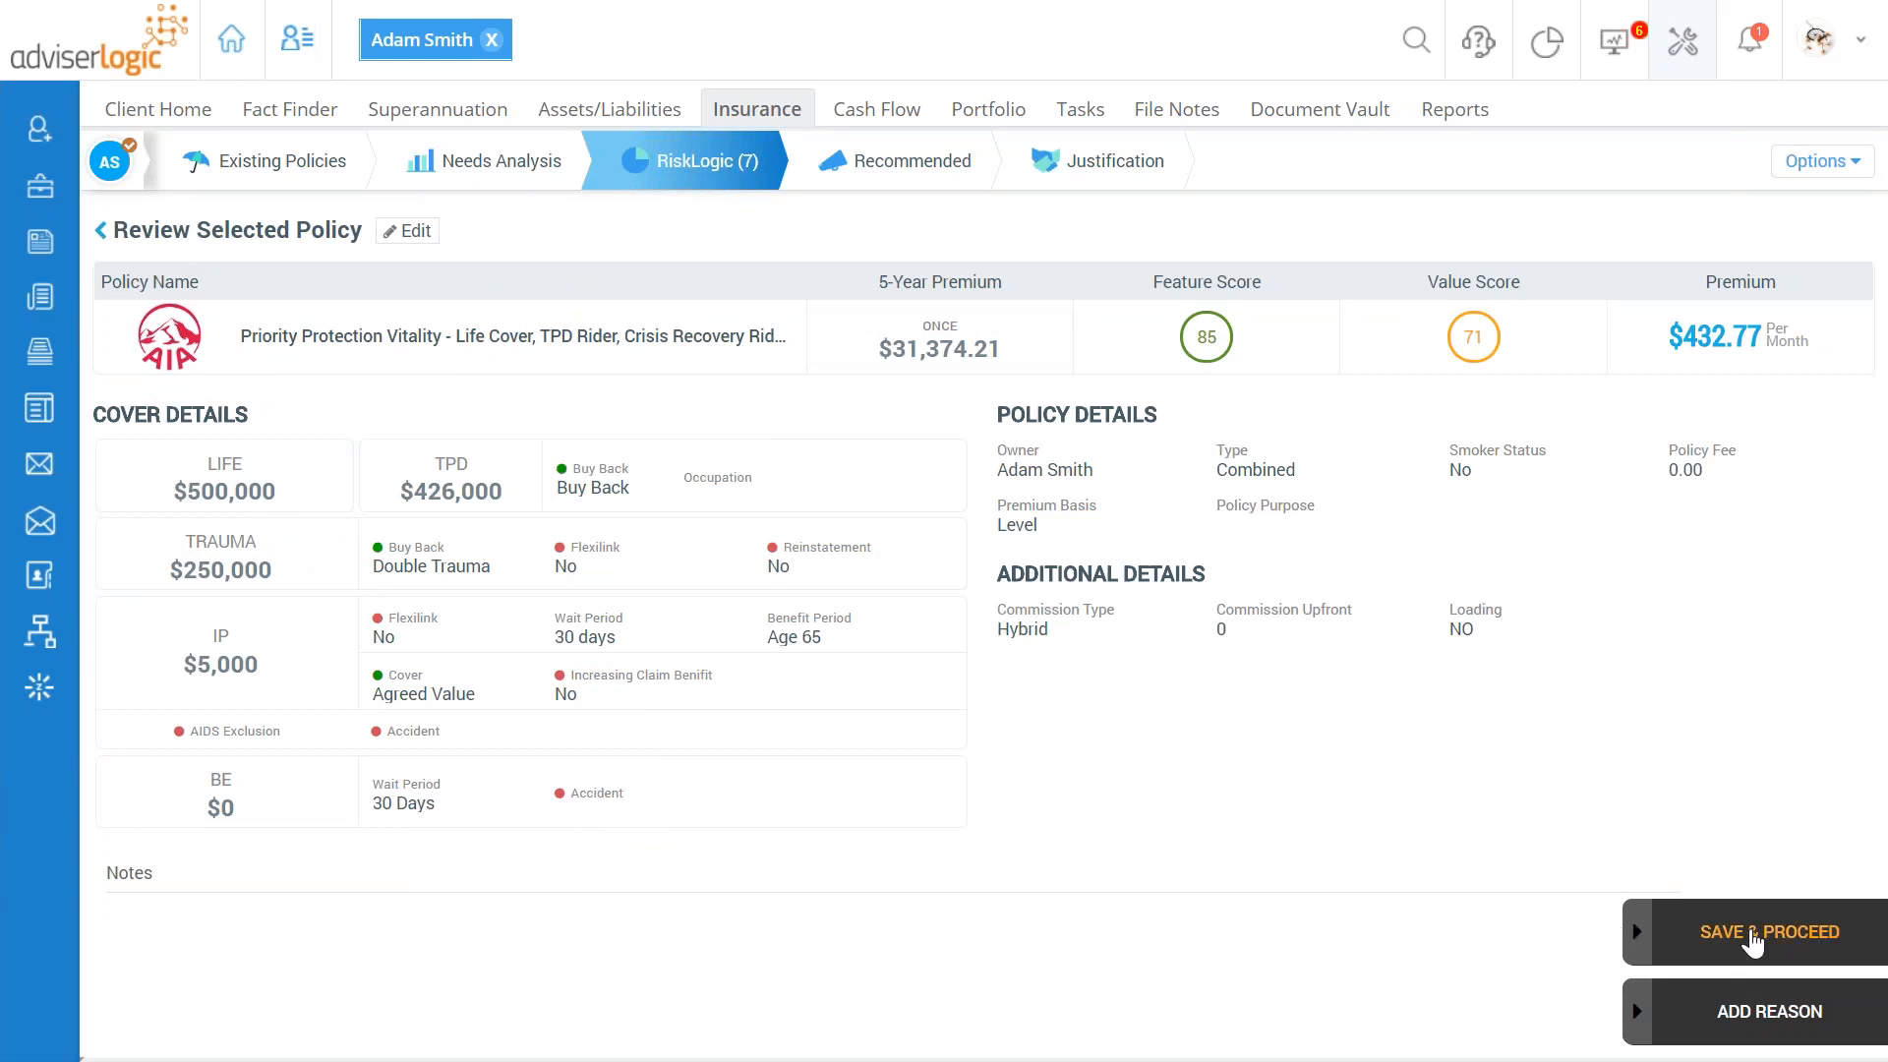
click(1752, 935)
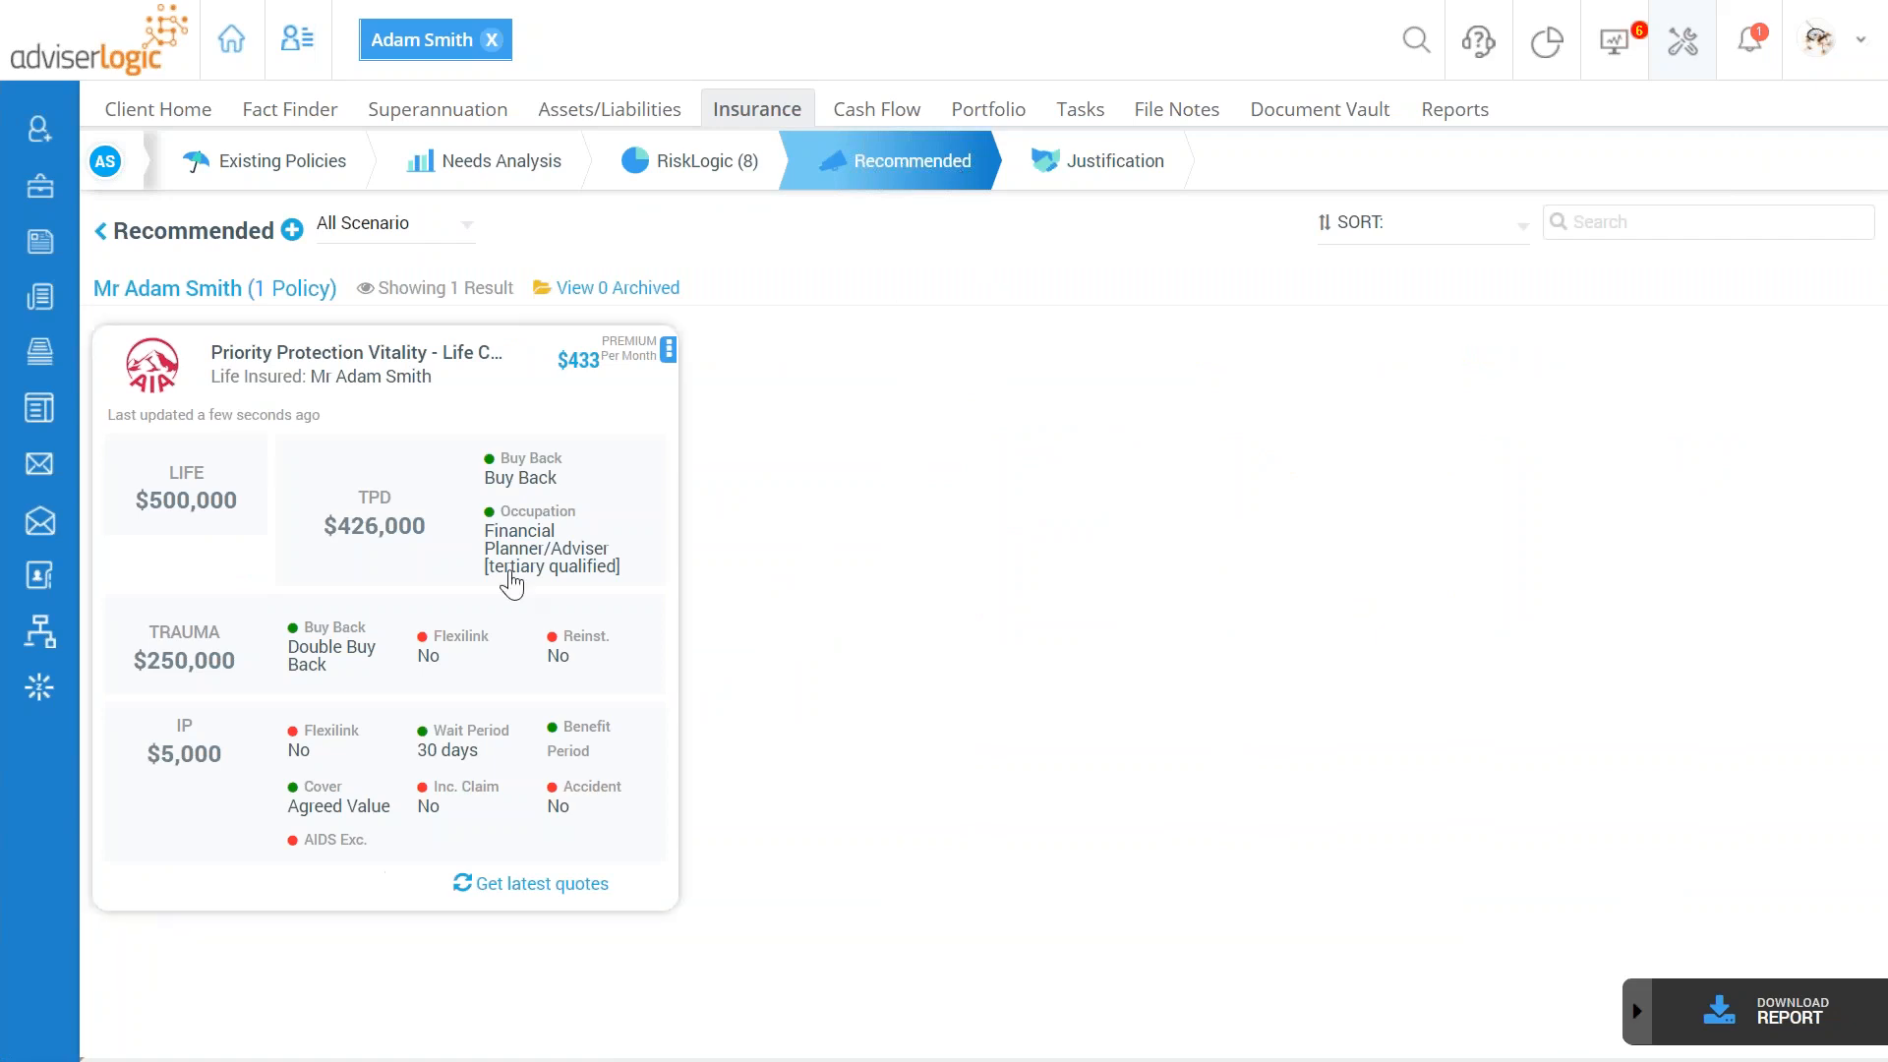
Step: Set the recommended AIA policy's hybrid commission to 88% upfront and 22% ongoing, and save the changes
click(447, 592)
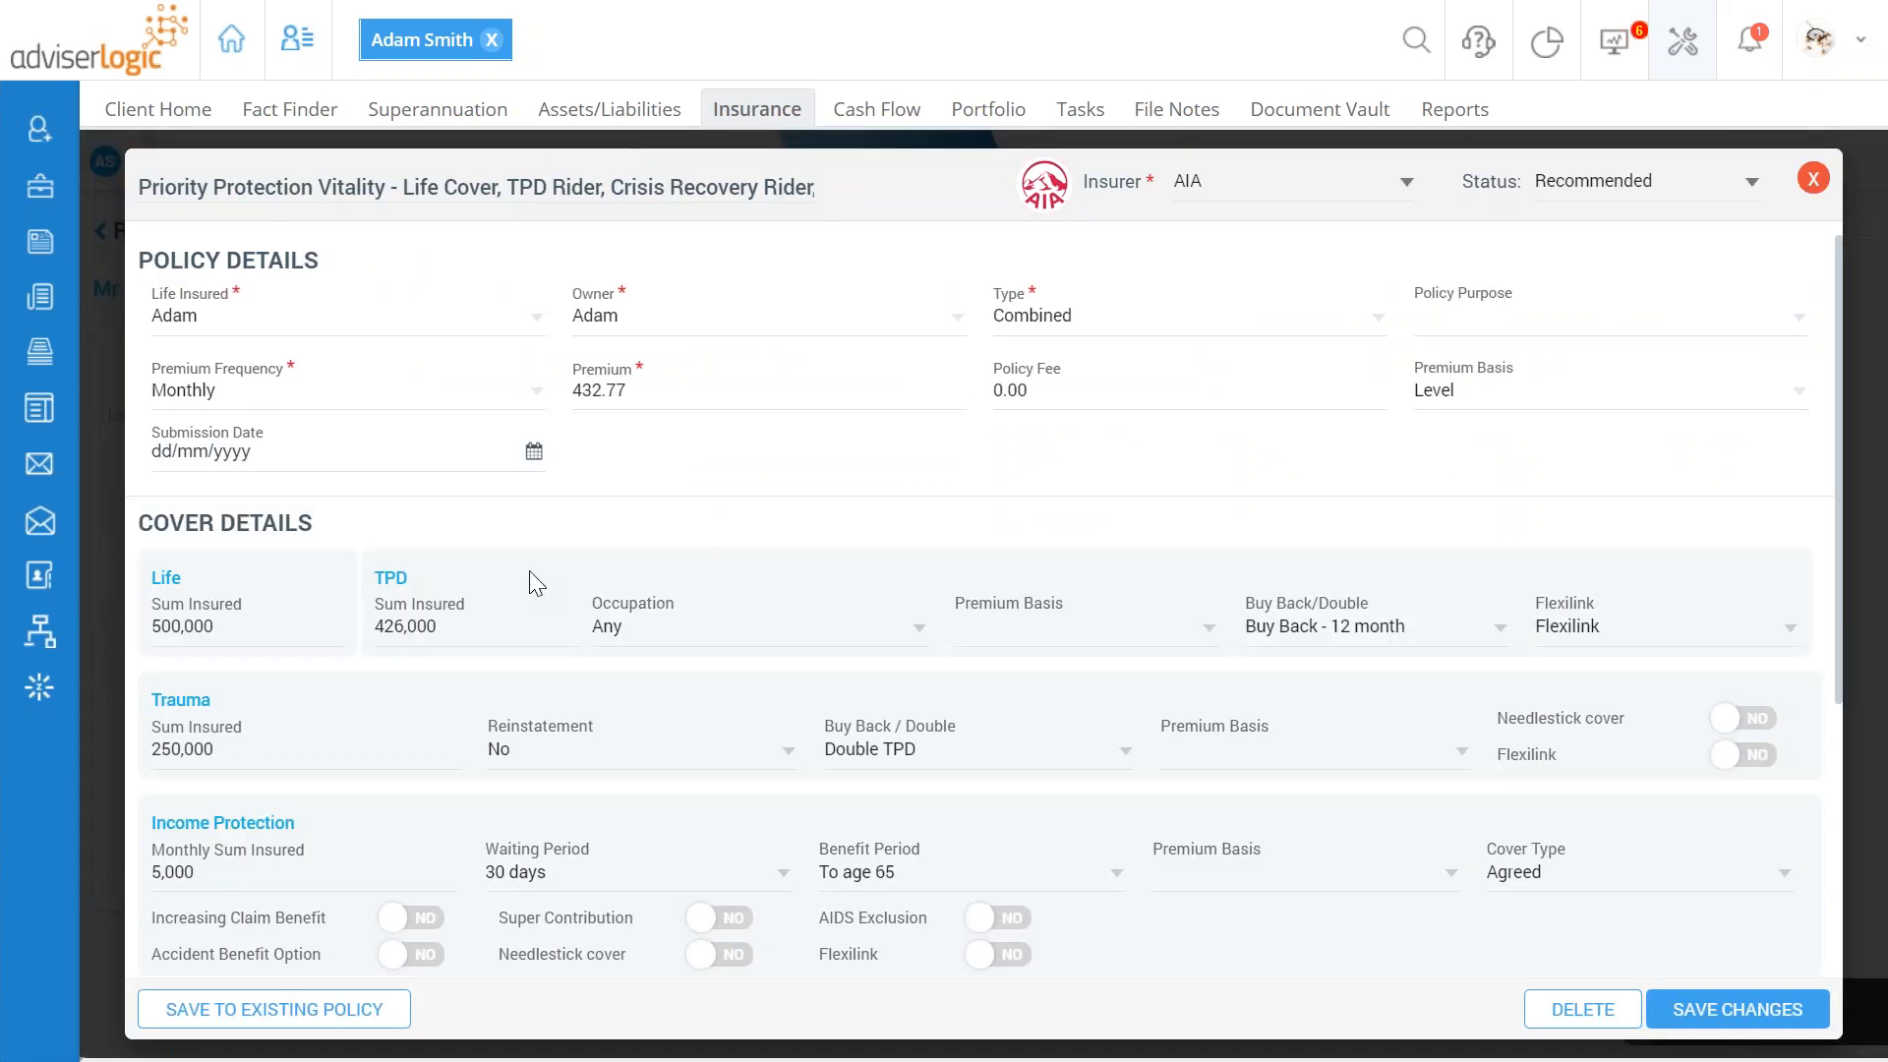
scroll(773, 557, down, 1)
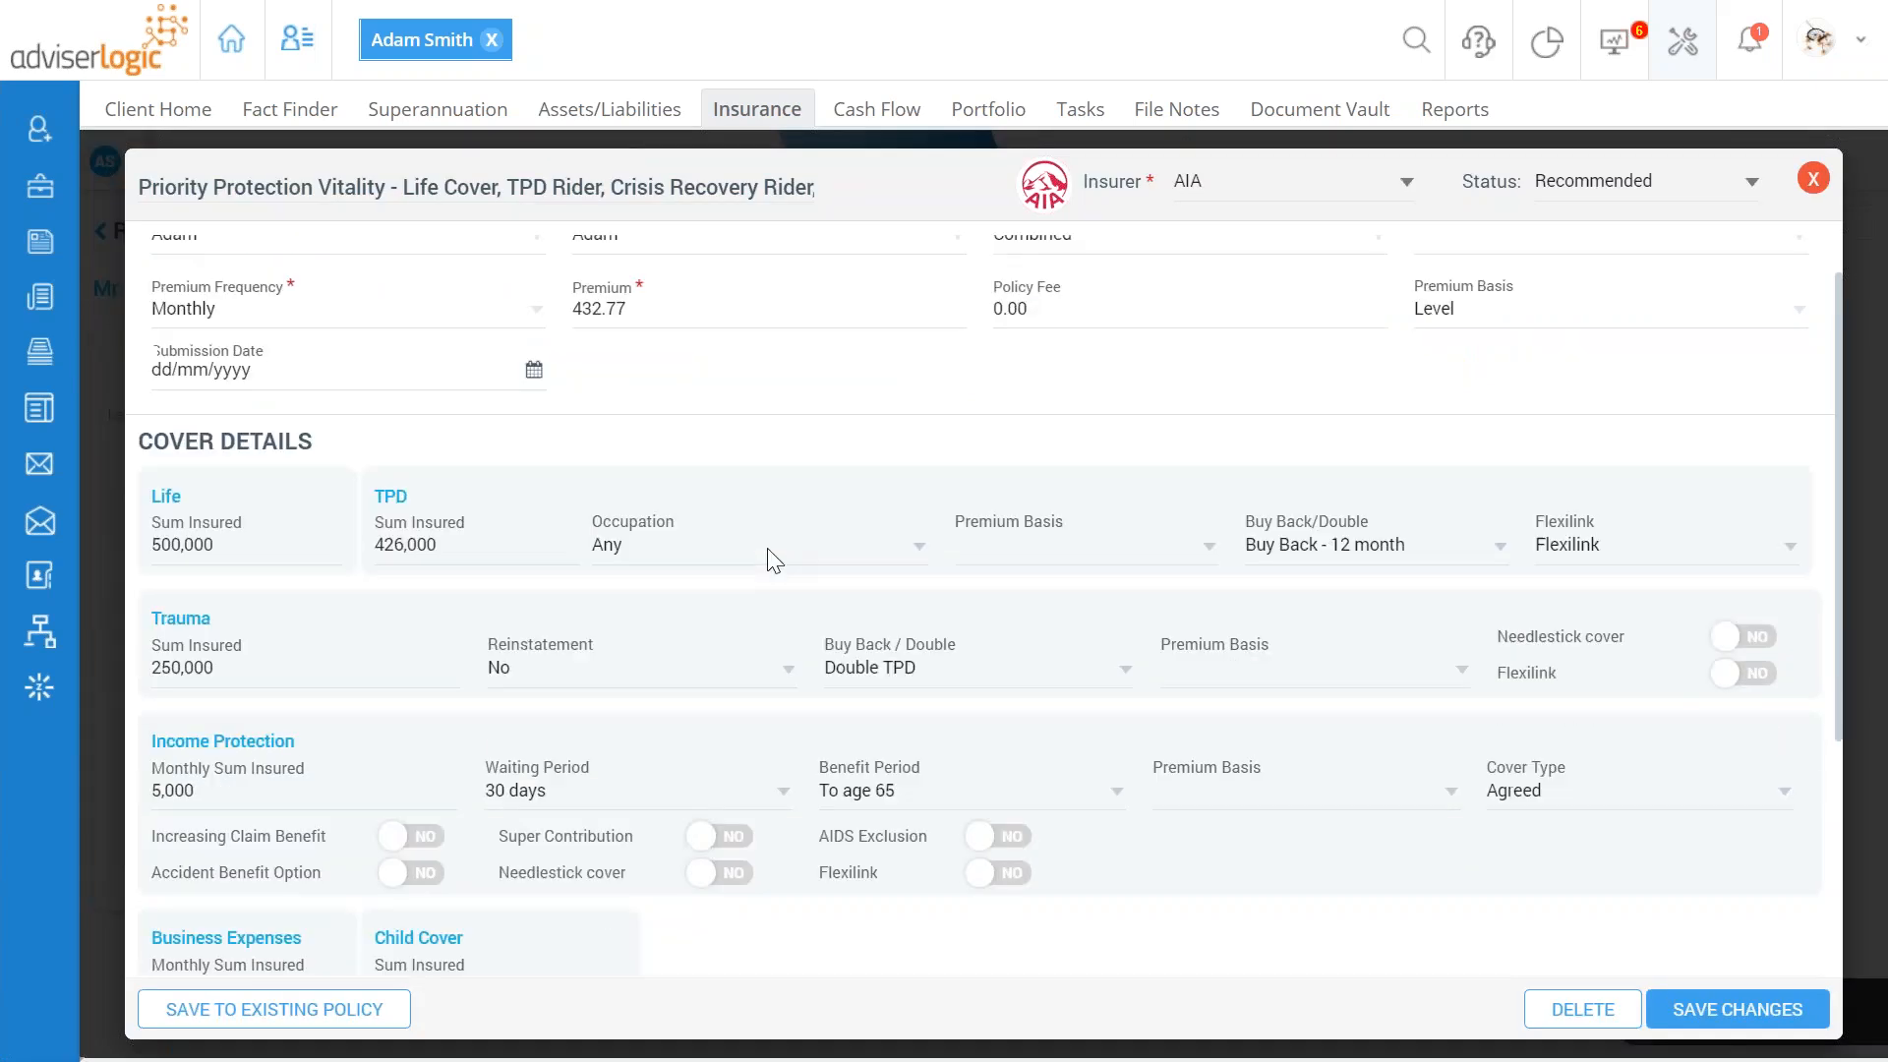
scroll(771, 555, down, 2)
scroll(771, 554, down, 2)
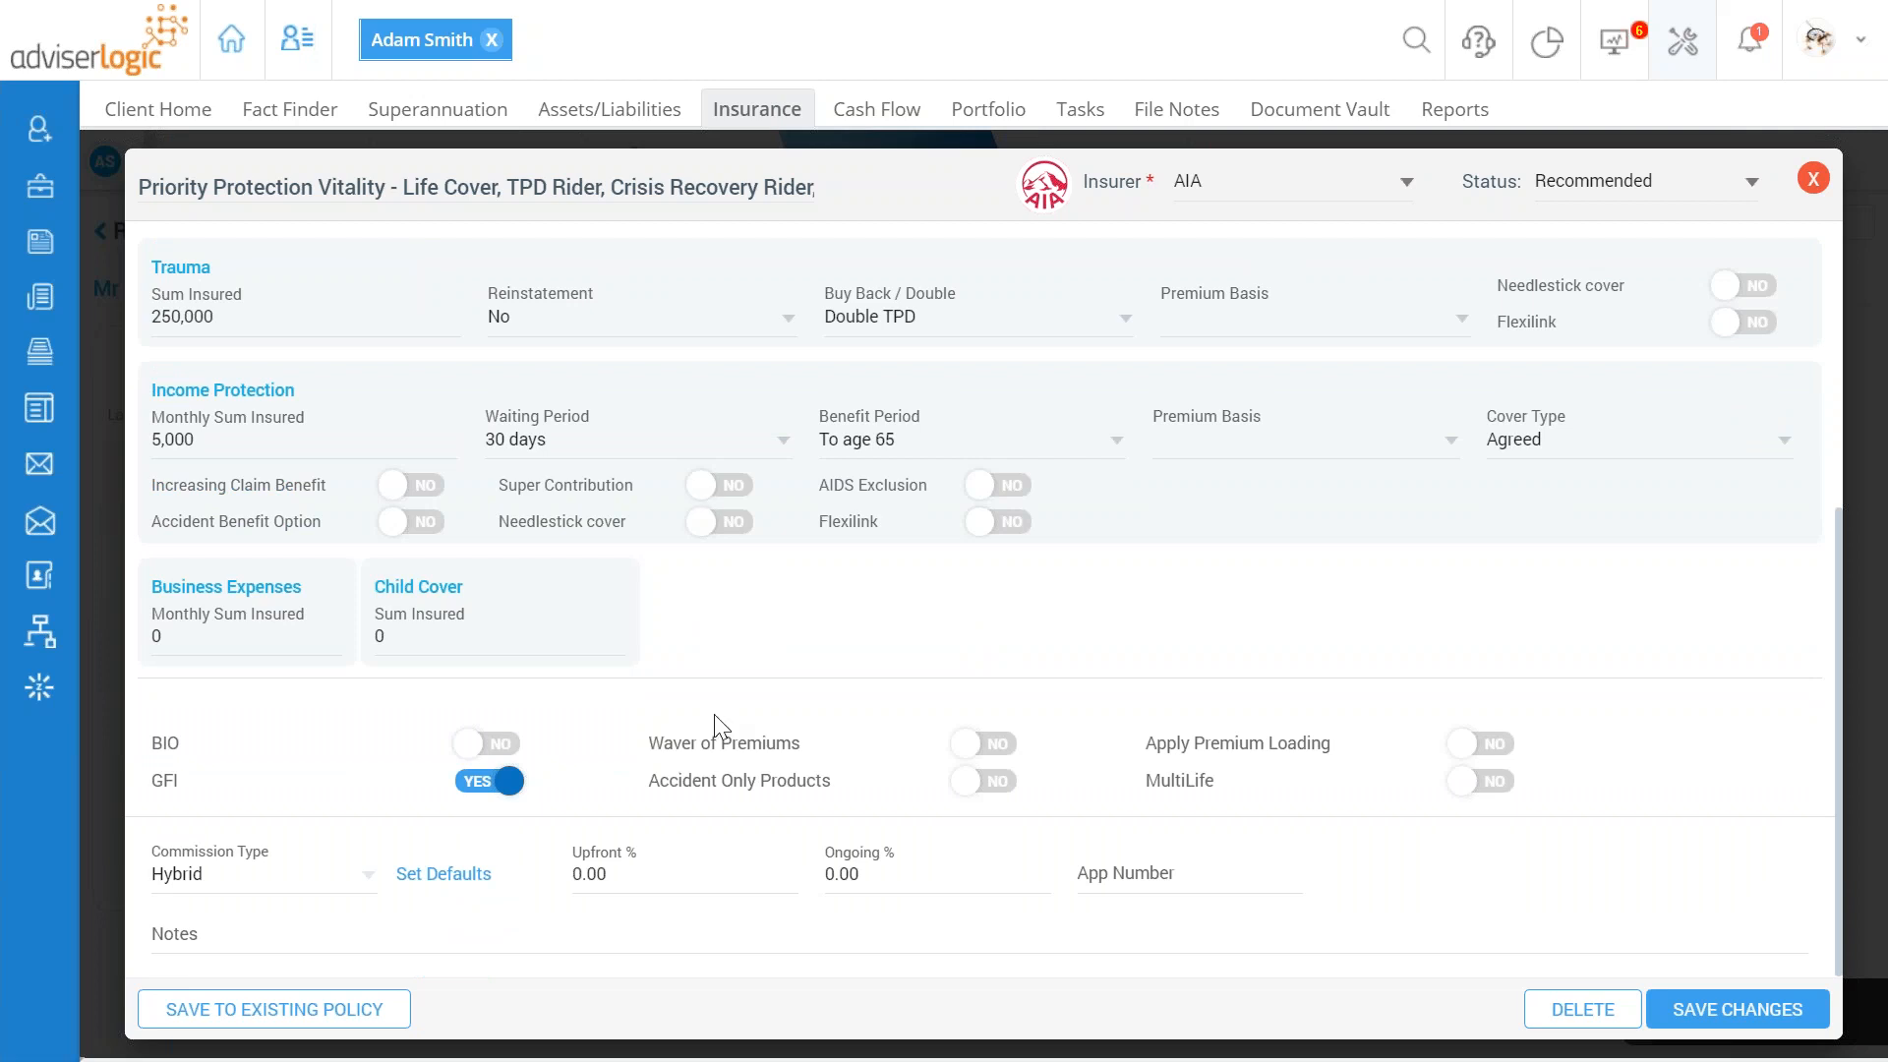
click(657, 869)
key(Tab)
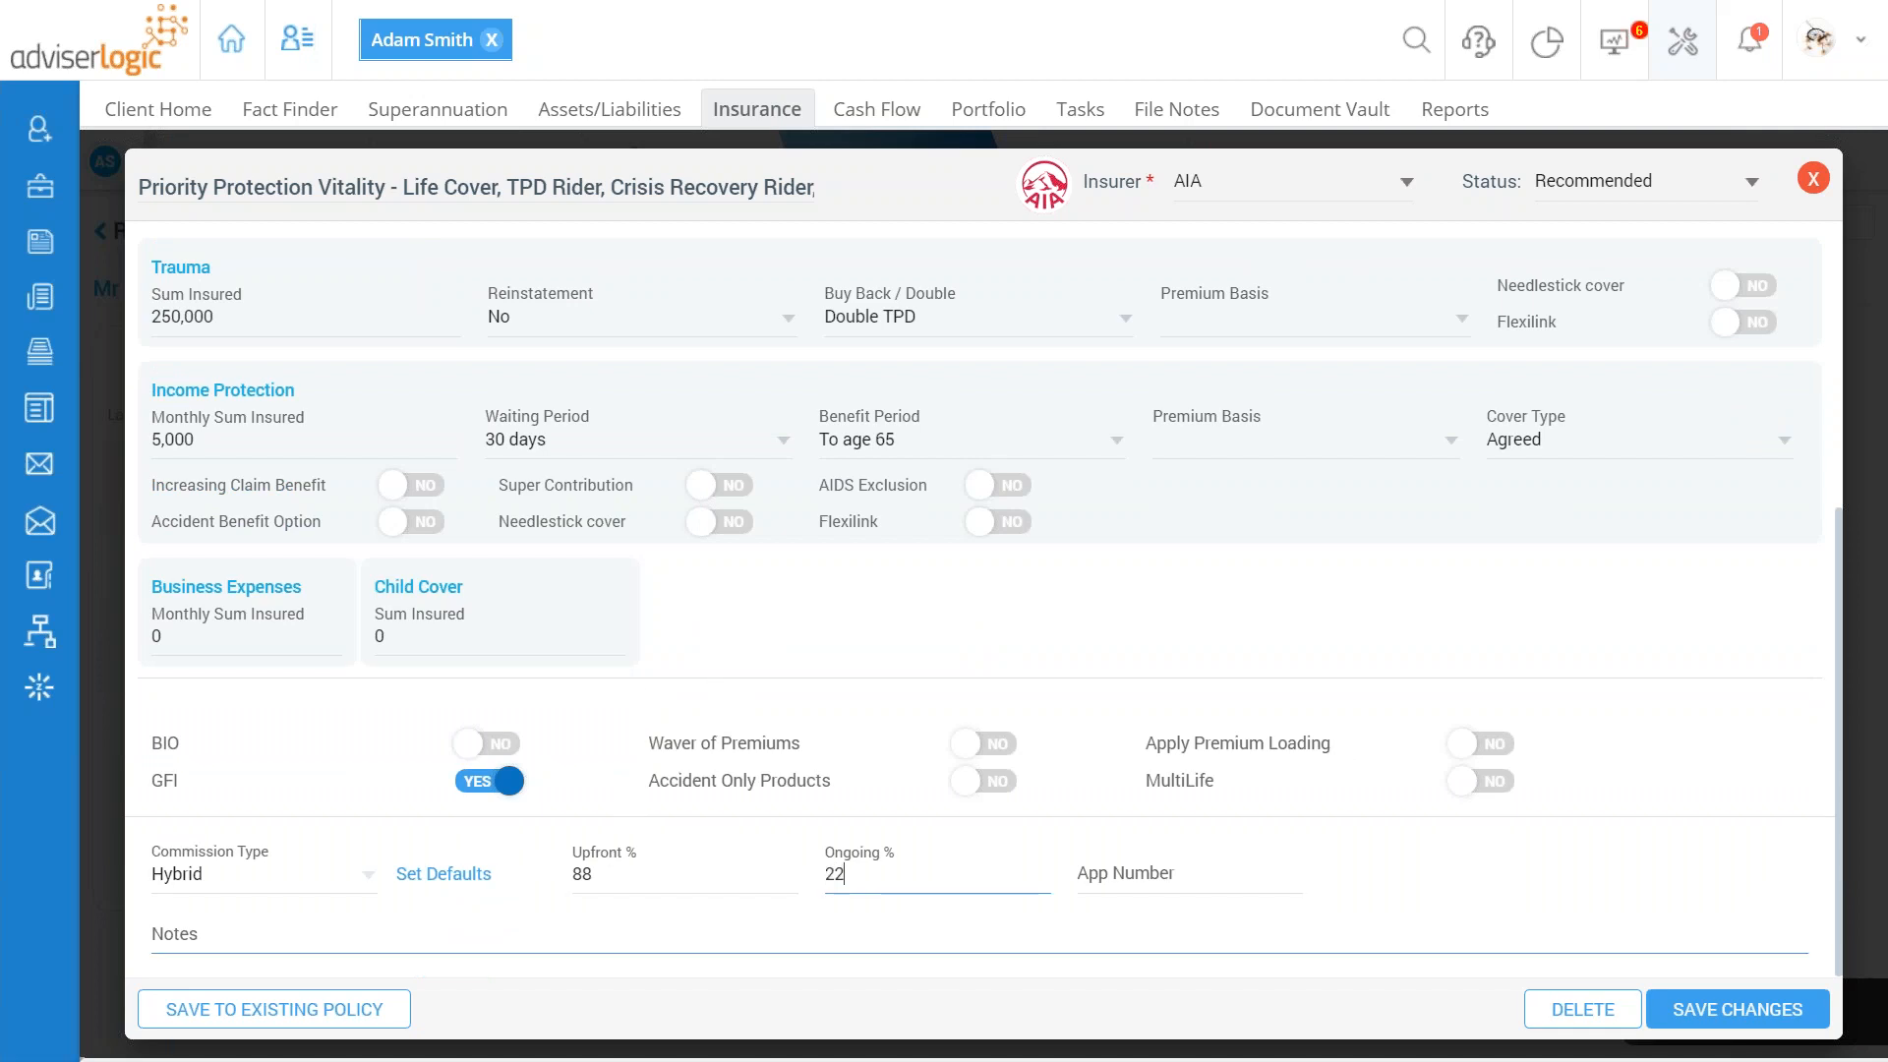
click(1751, 1022)
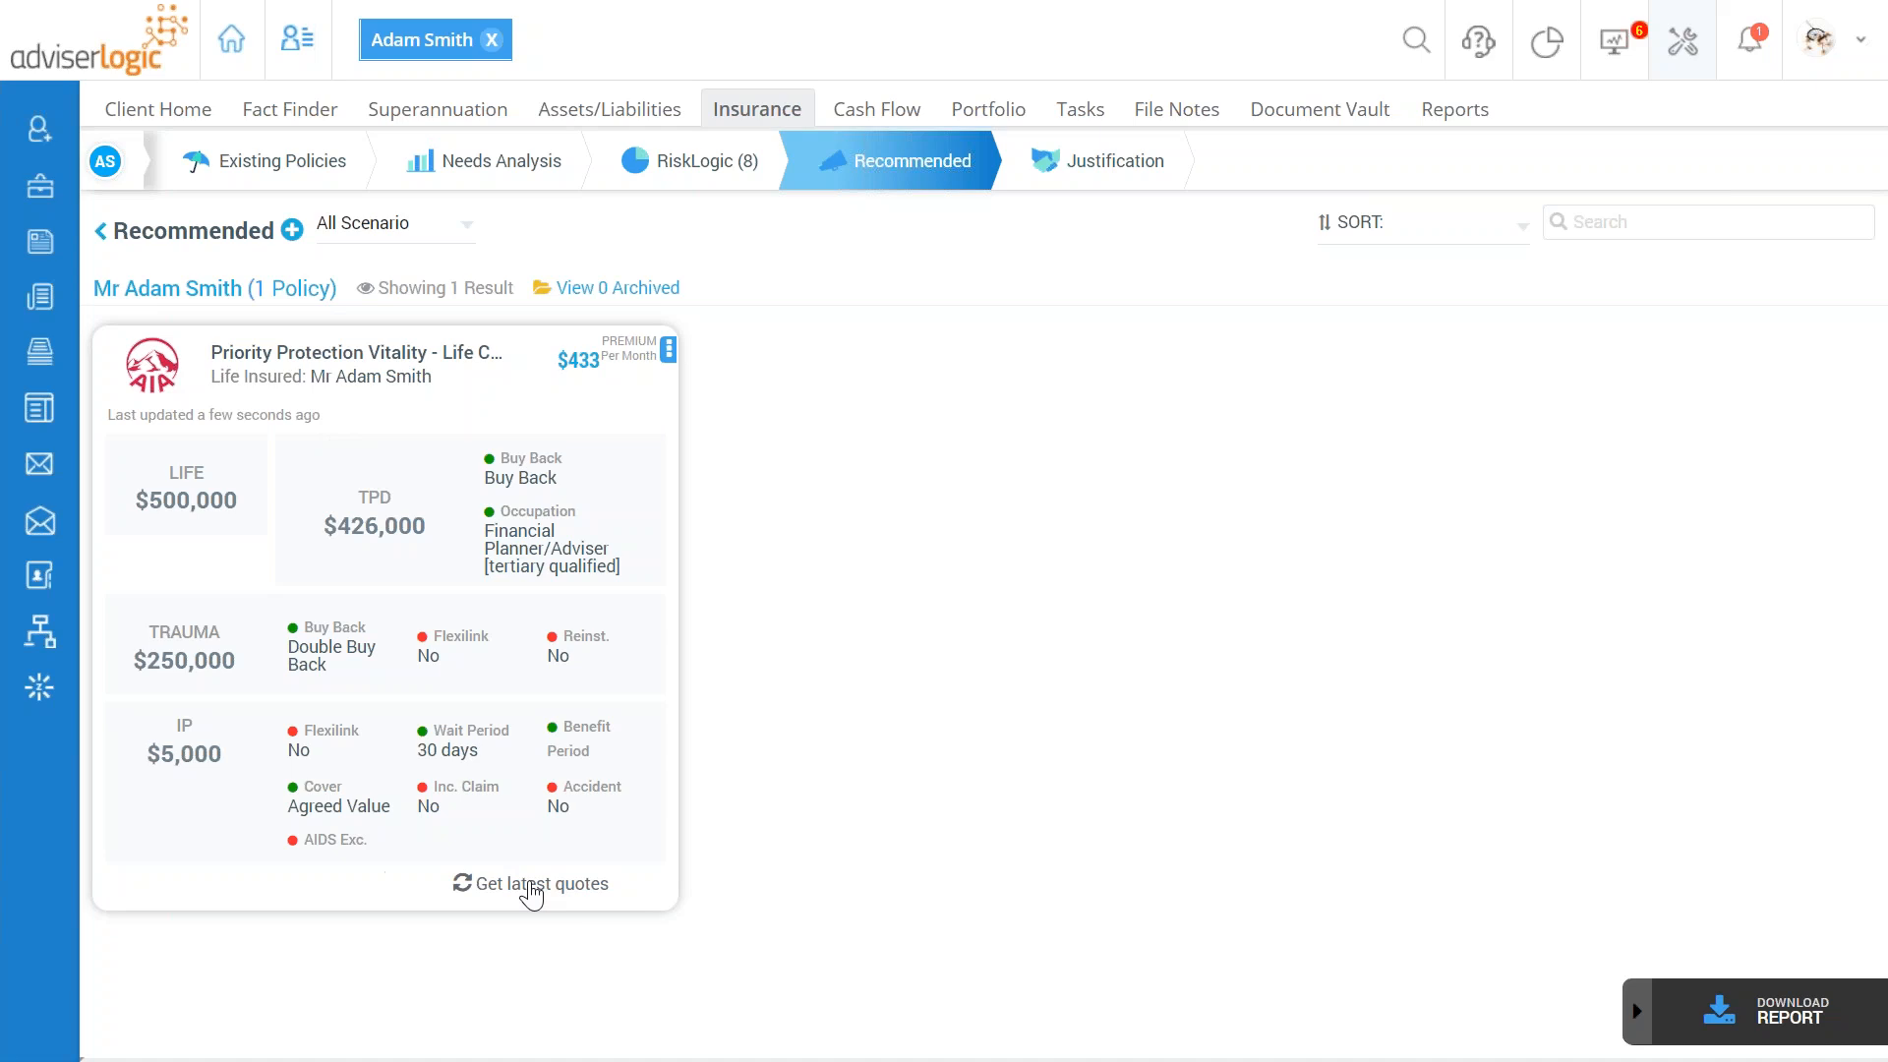
Step: Try to get the latest quotes for the recommended AIA policy, and dismiss the resulting message
click(532, 884)
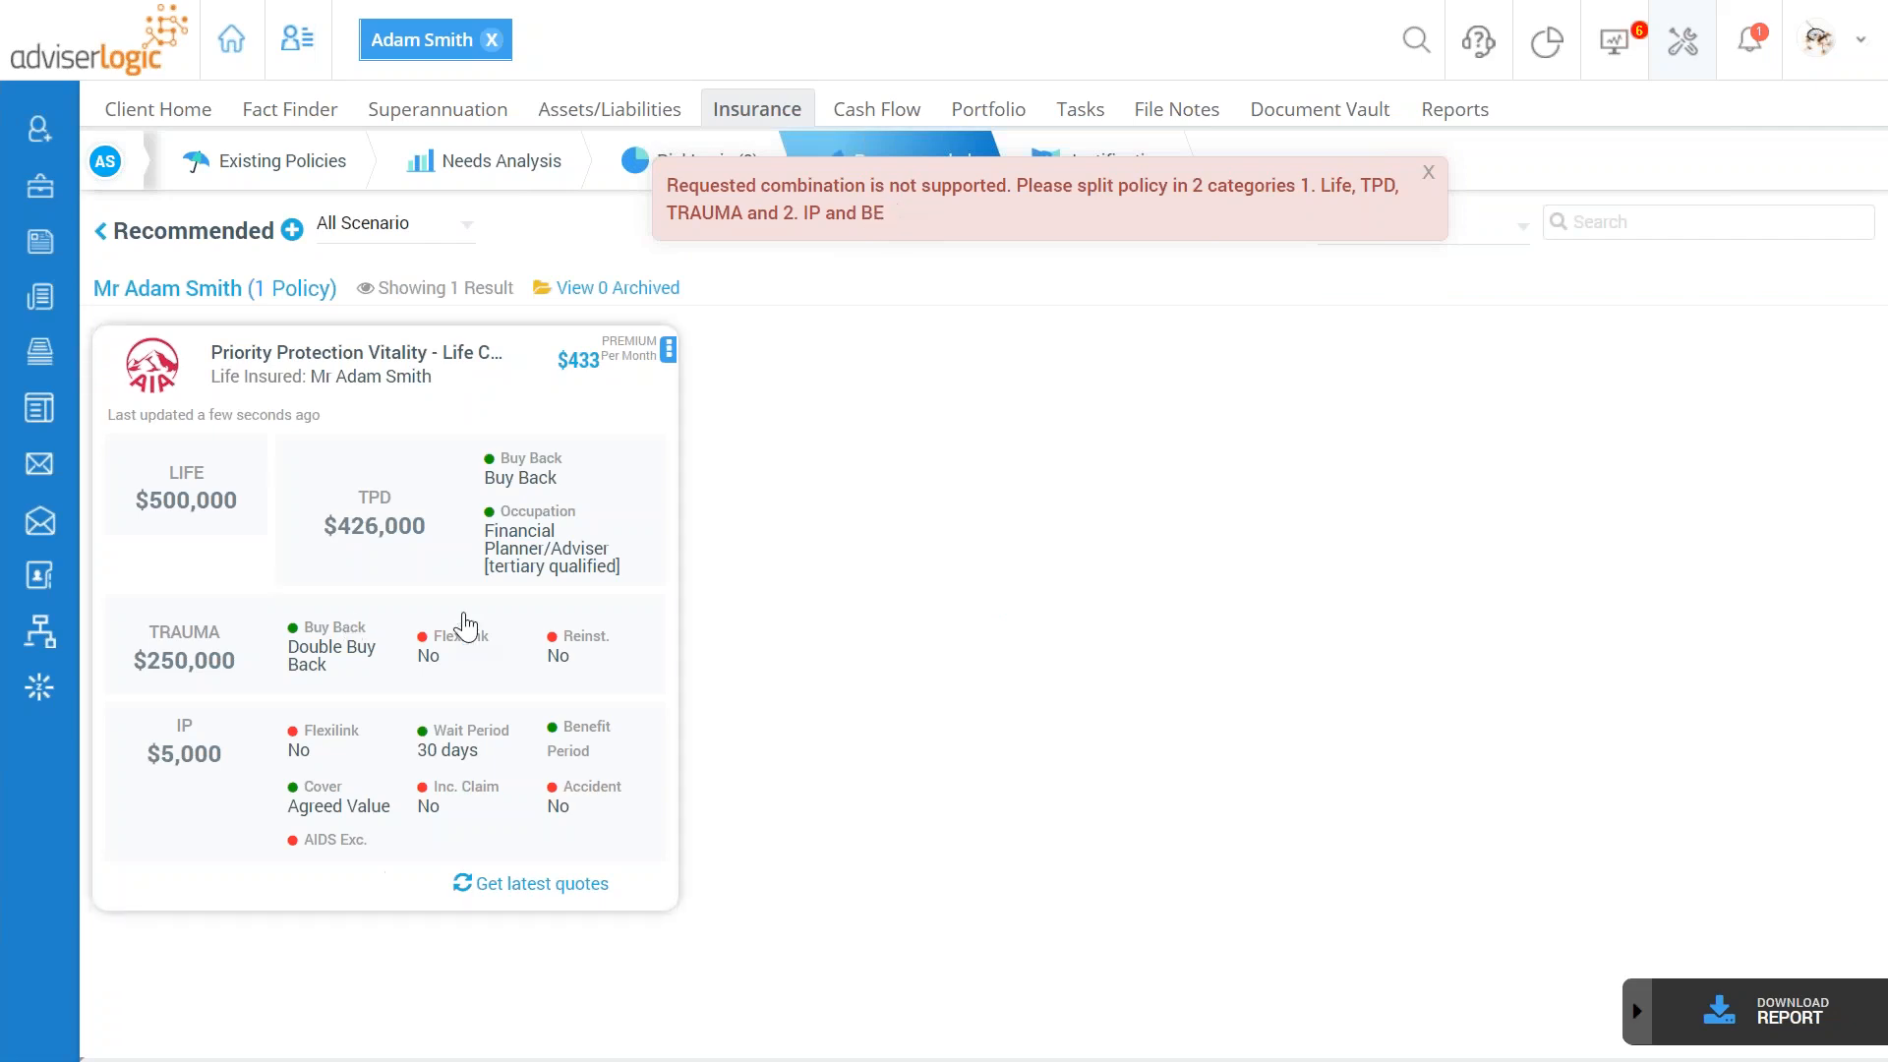
click(1429, 173)
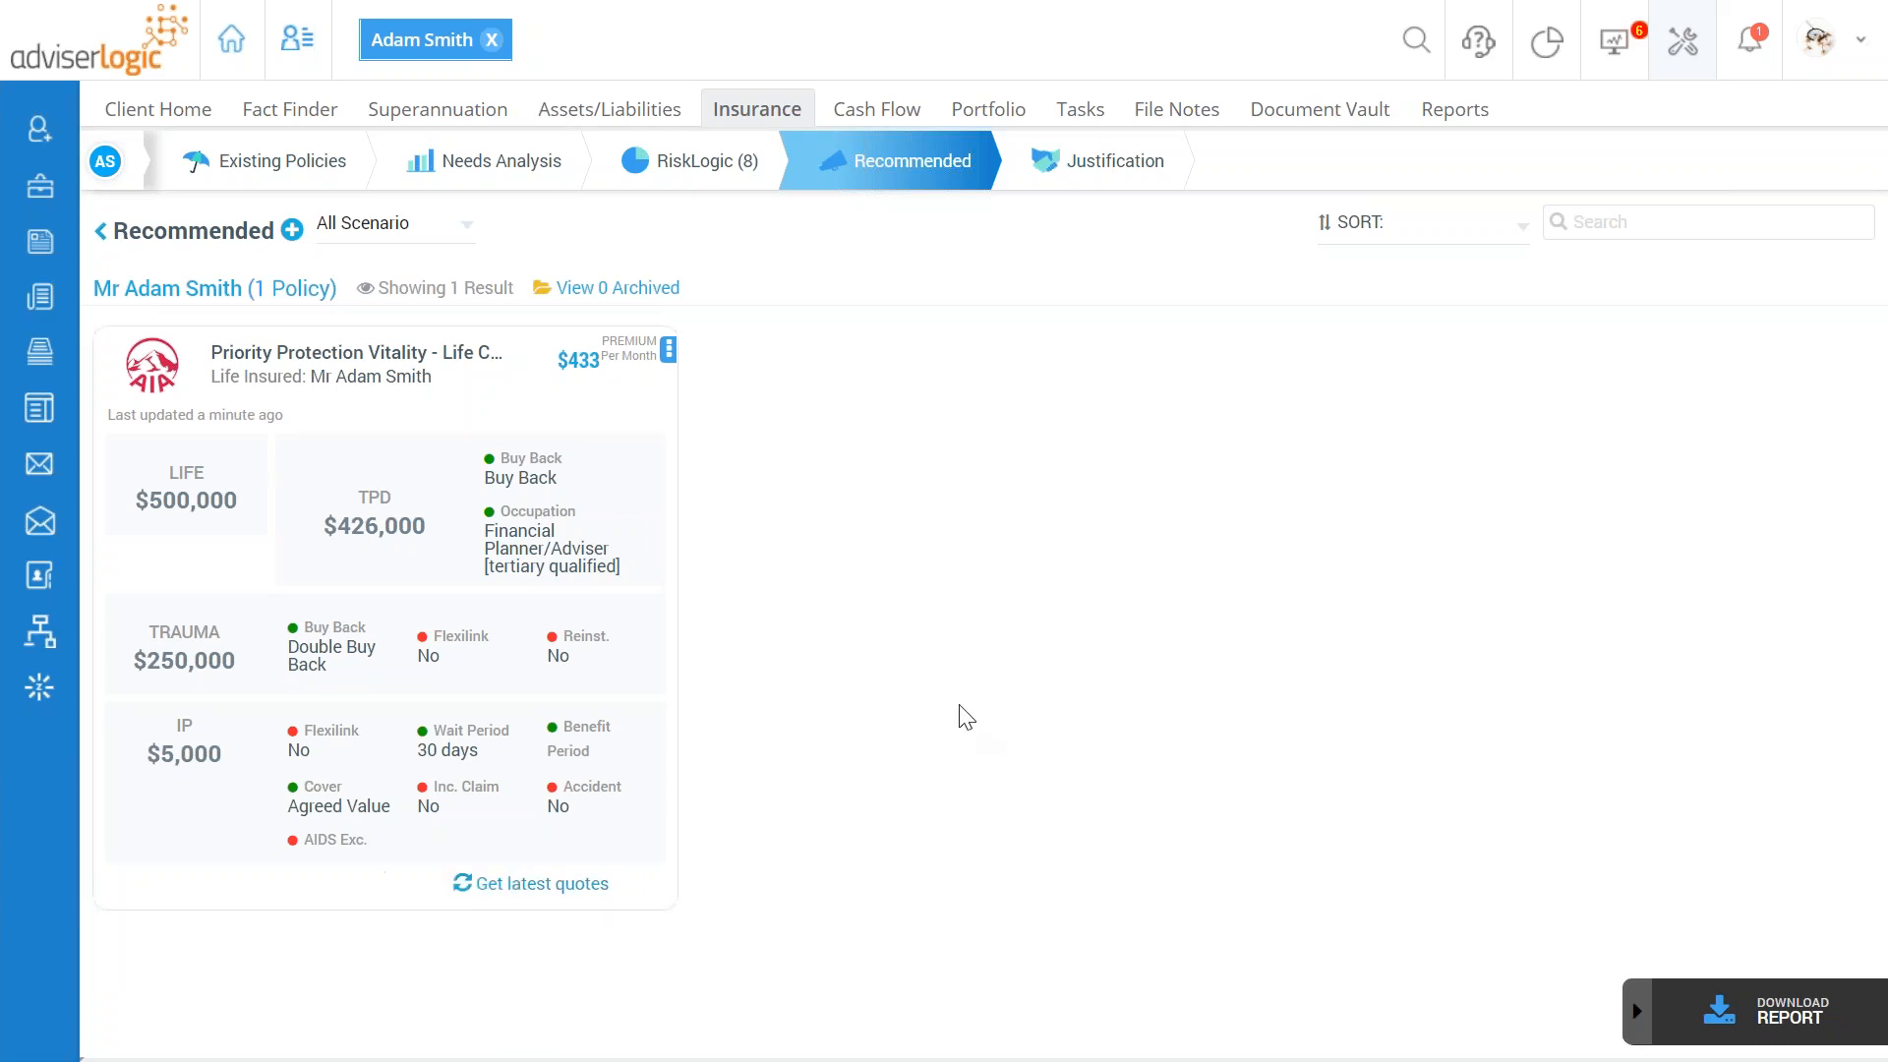
Step: Switch to the AIA eApp Express session, examine the client's quote information and the option to proceed to application, and return to AdviserLogic
key(F11)
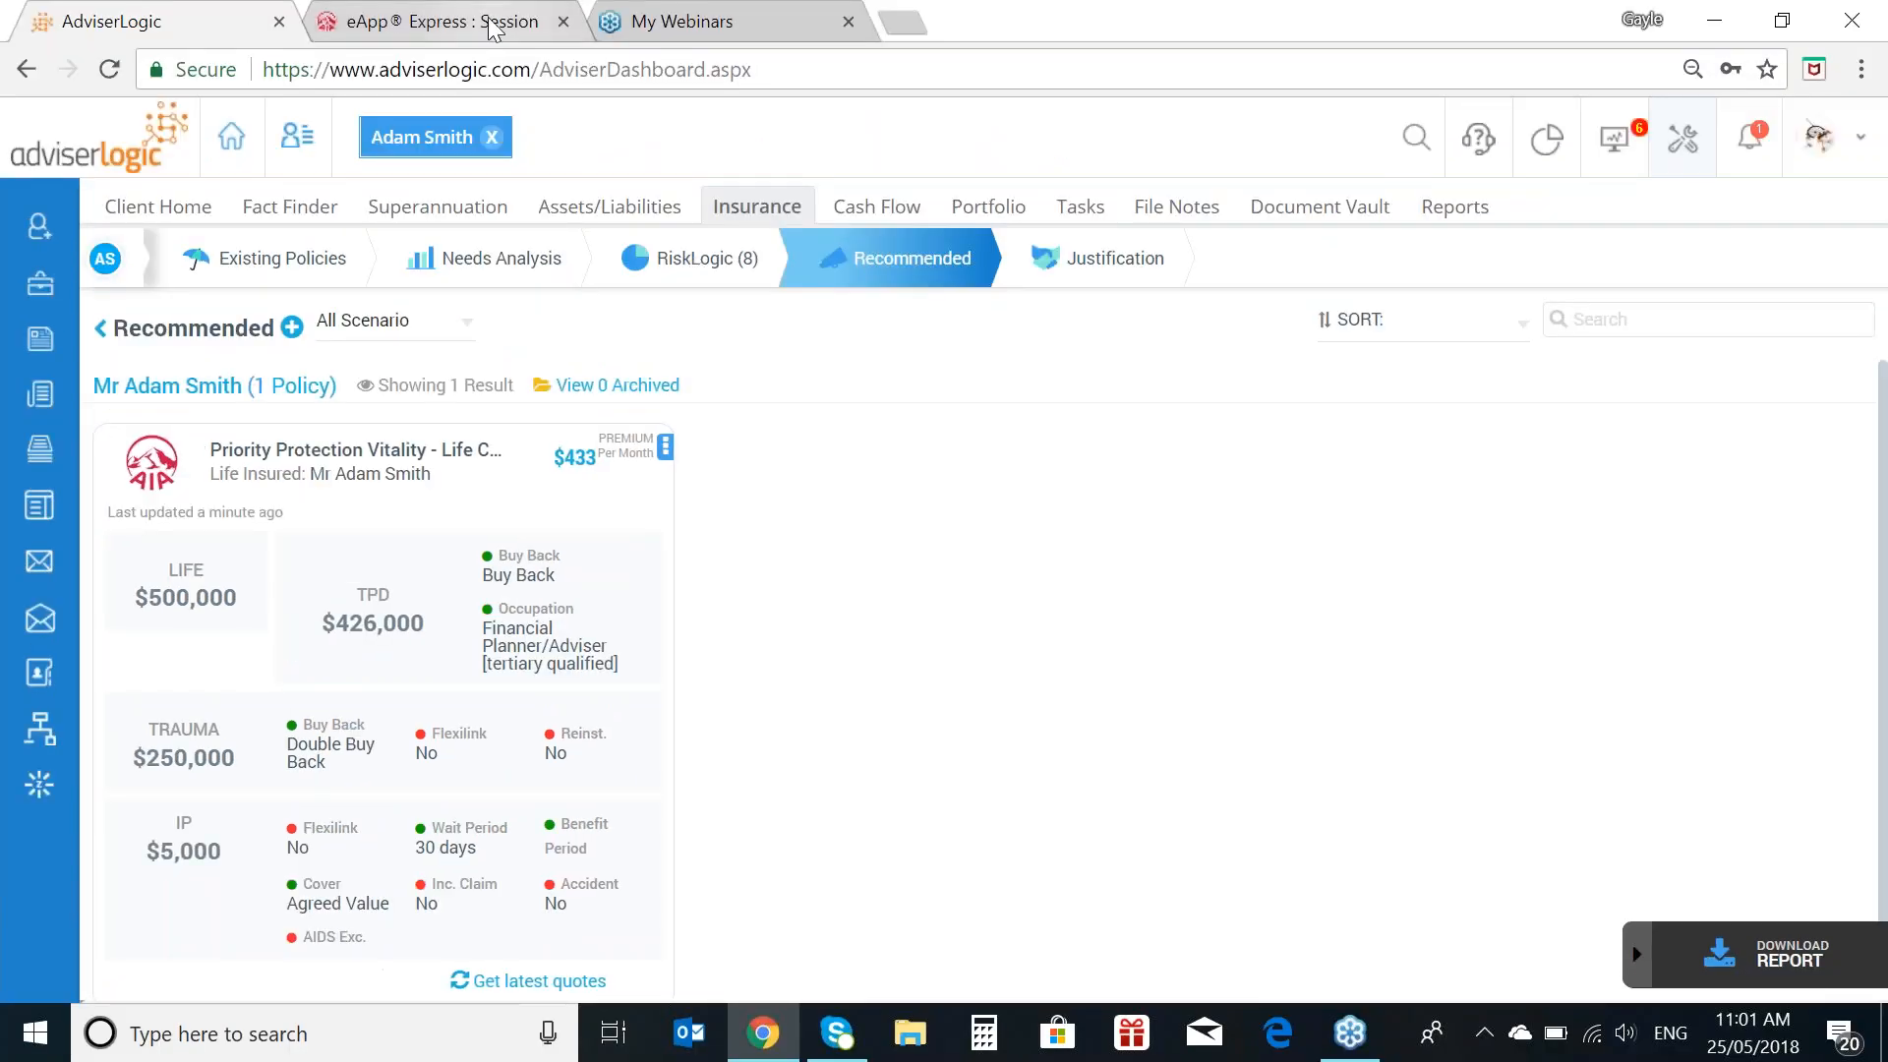
click(491, 25)
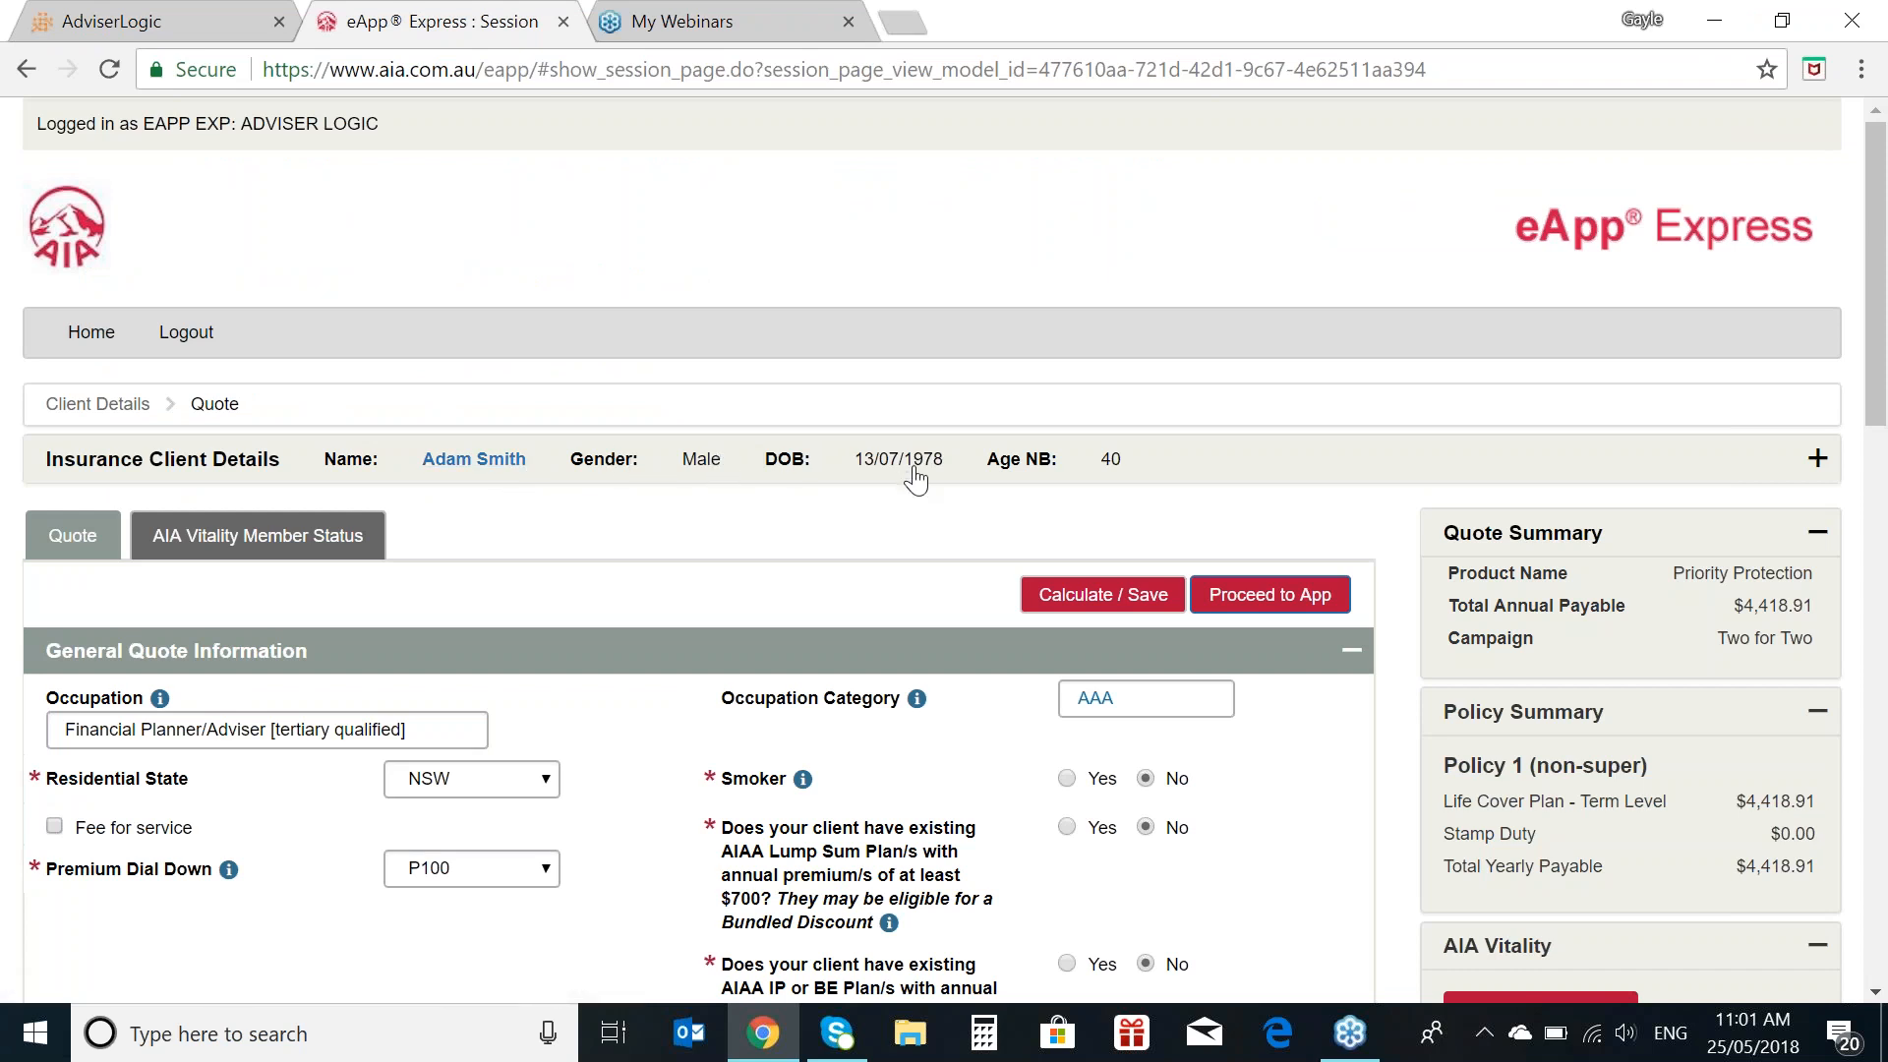
scroll(890, 470, down, 1)
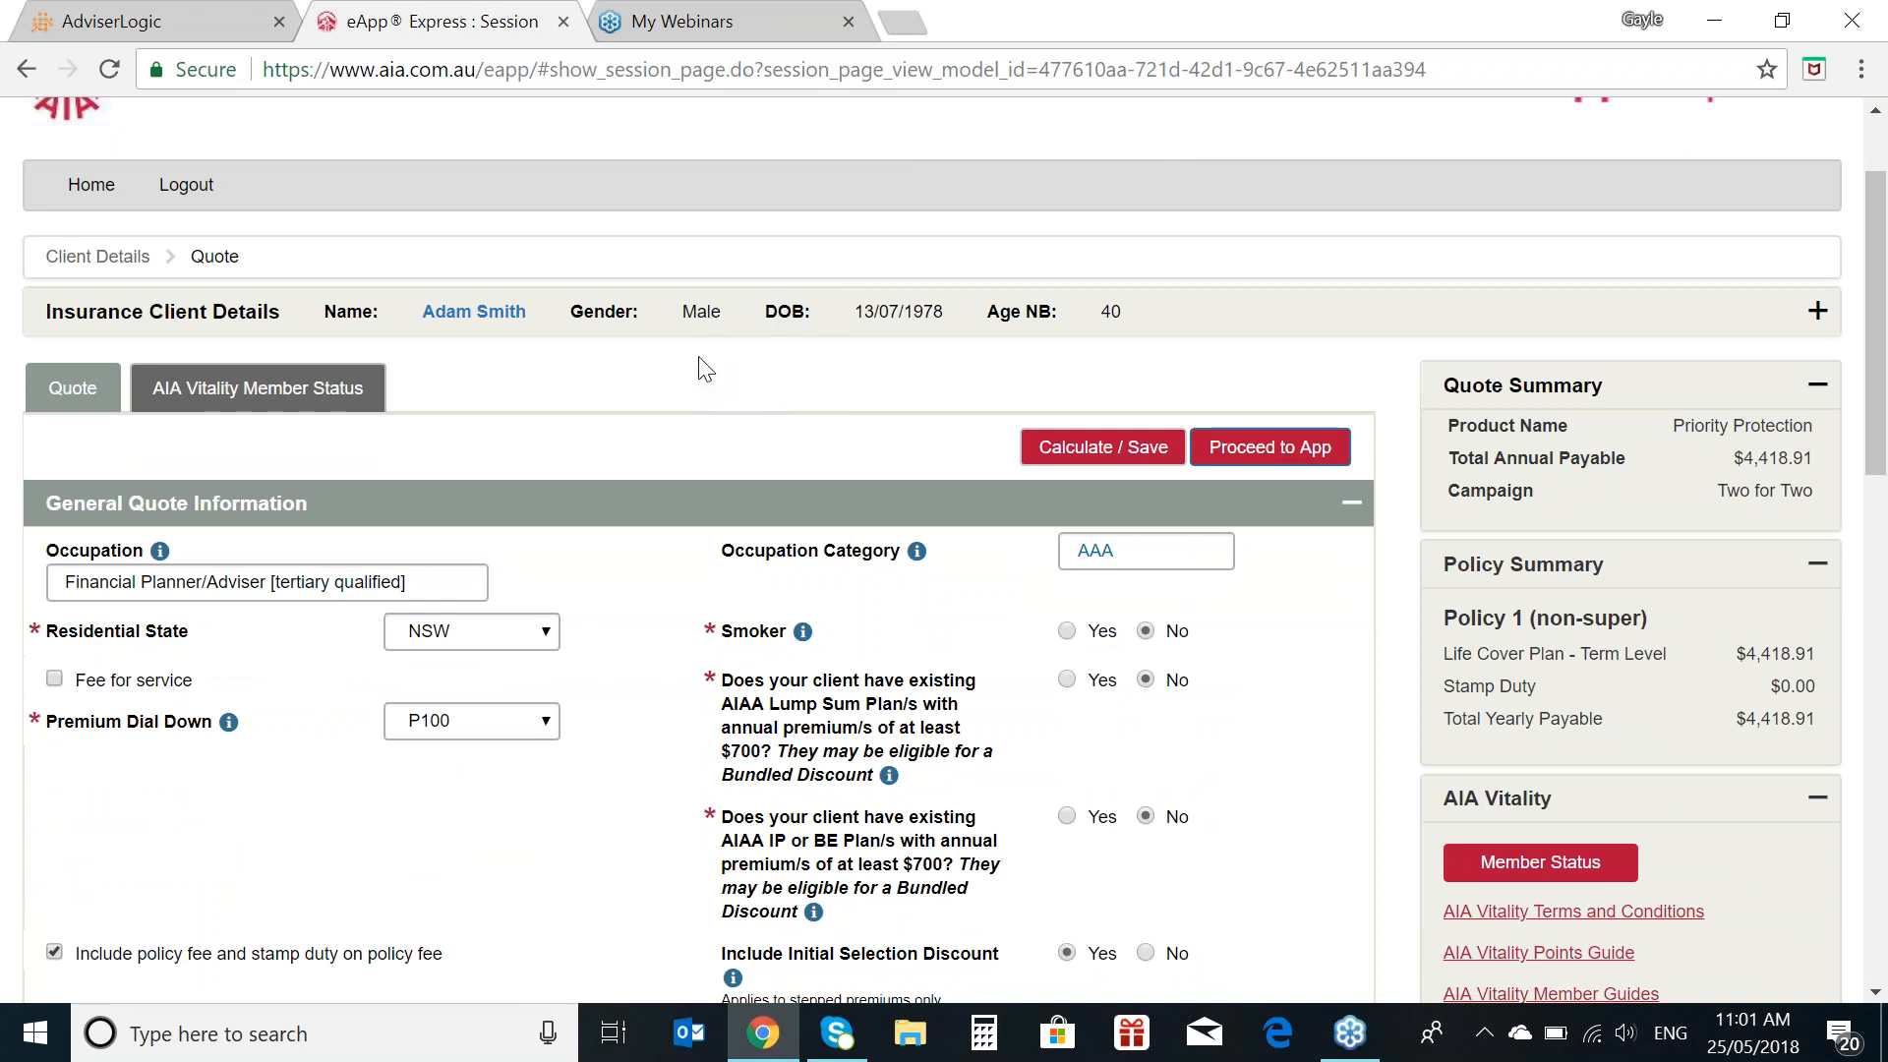
scroll(688, 354, down, 1)
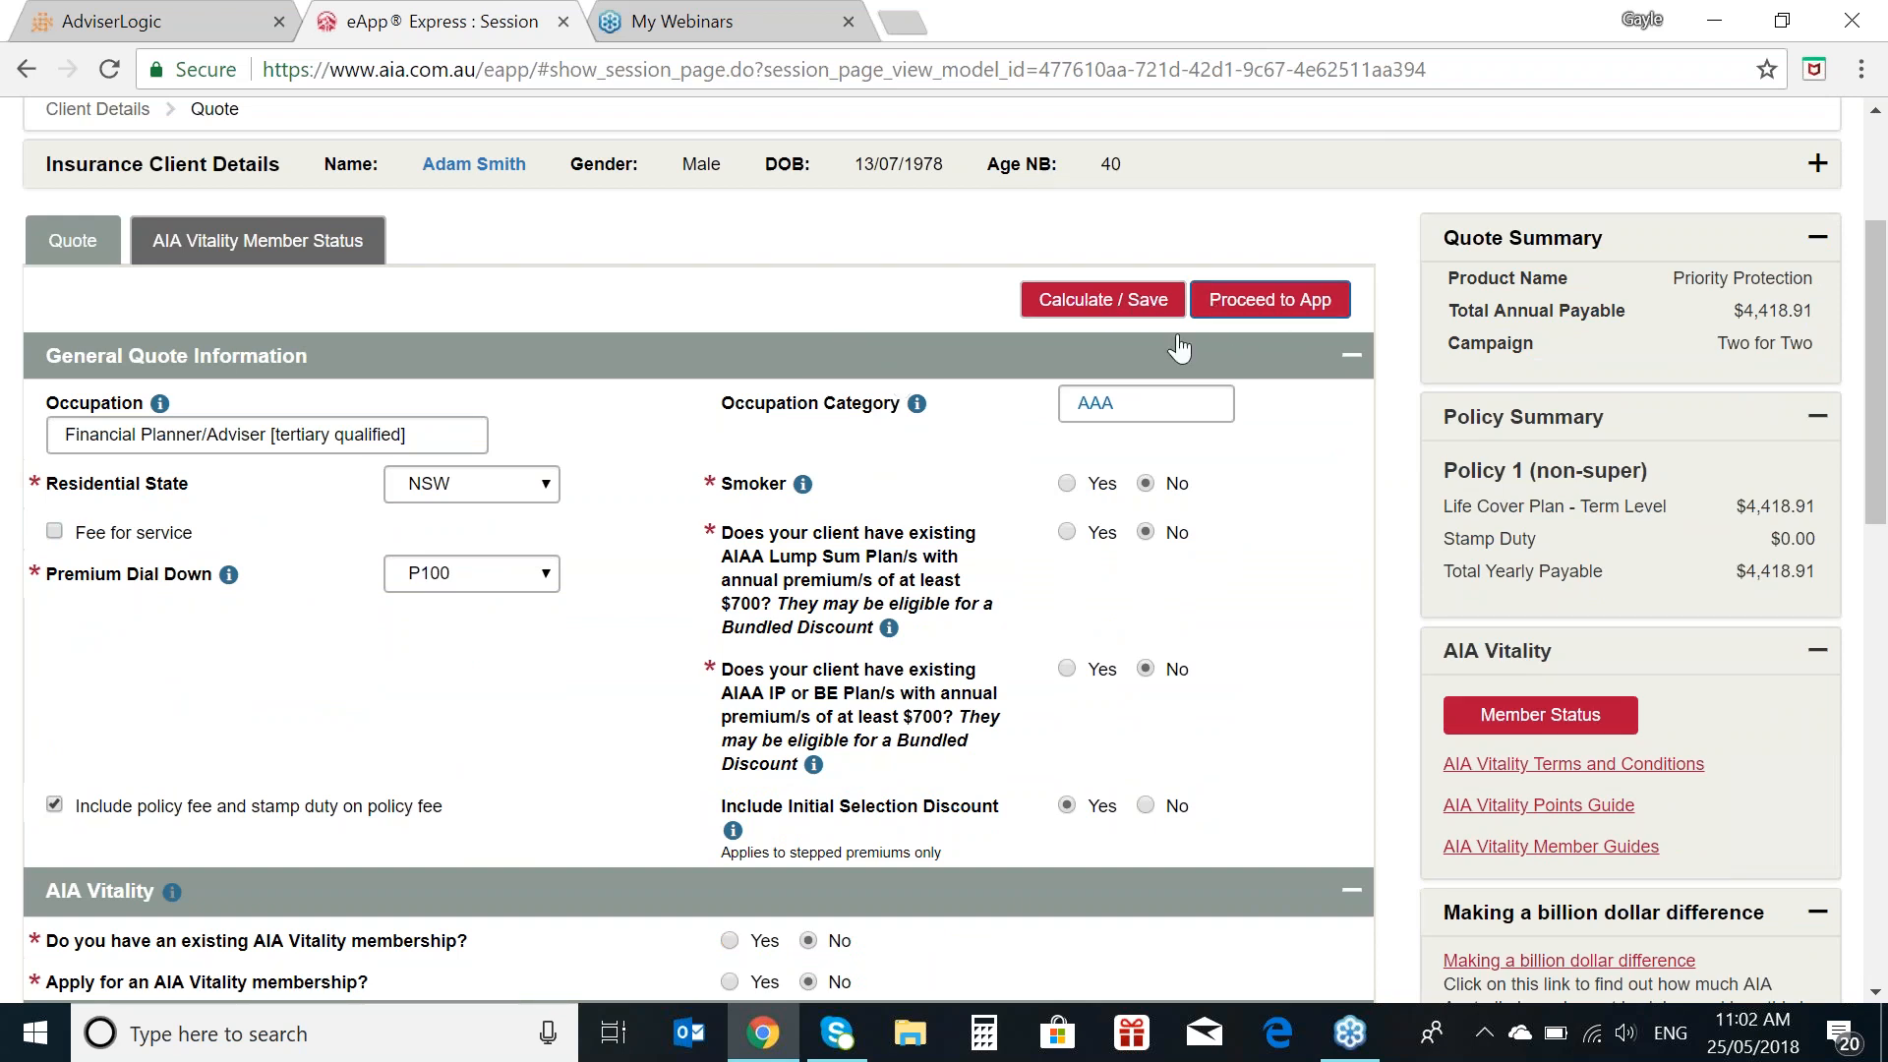
click(1283, 308)
click(169, 24)
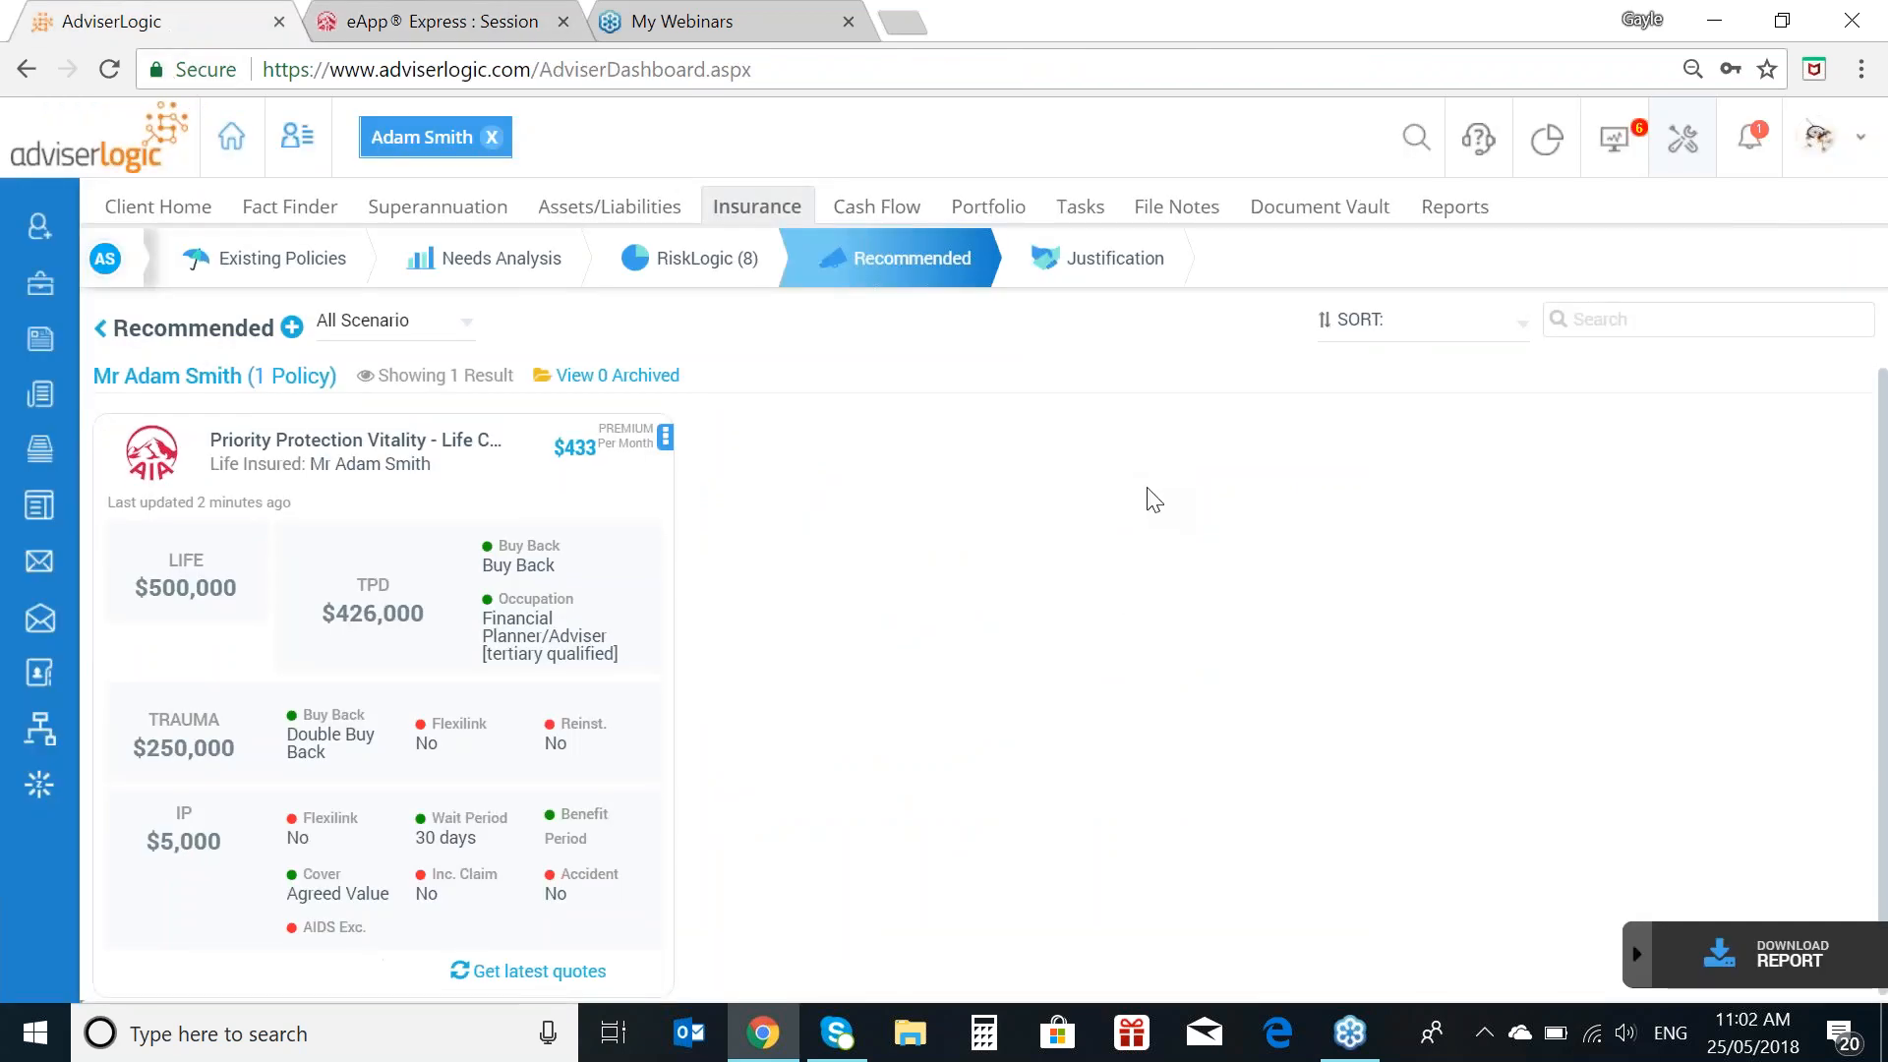
Step: Open the justifications, check the reasons offered for the recommended AIA policy, and close them without adding any
click(1092, 265)
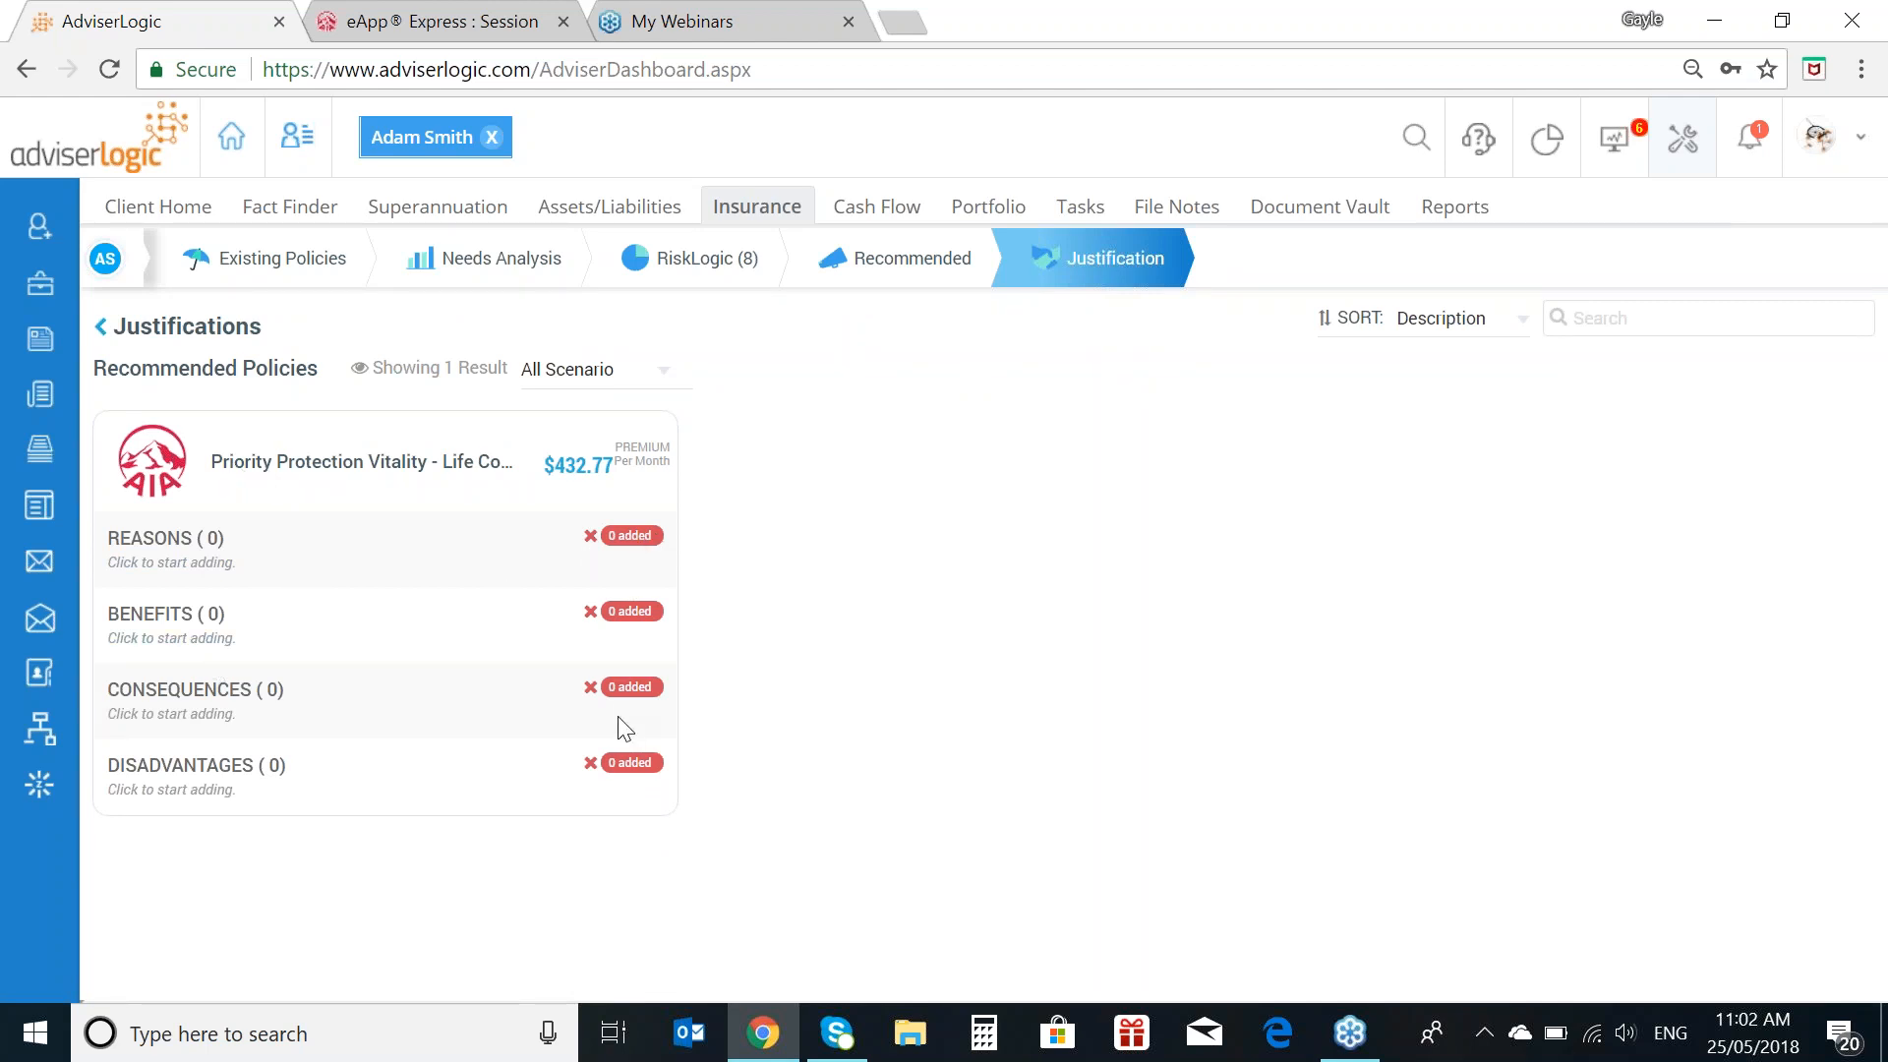
click(218, 582)
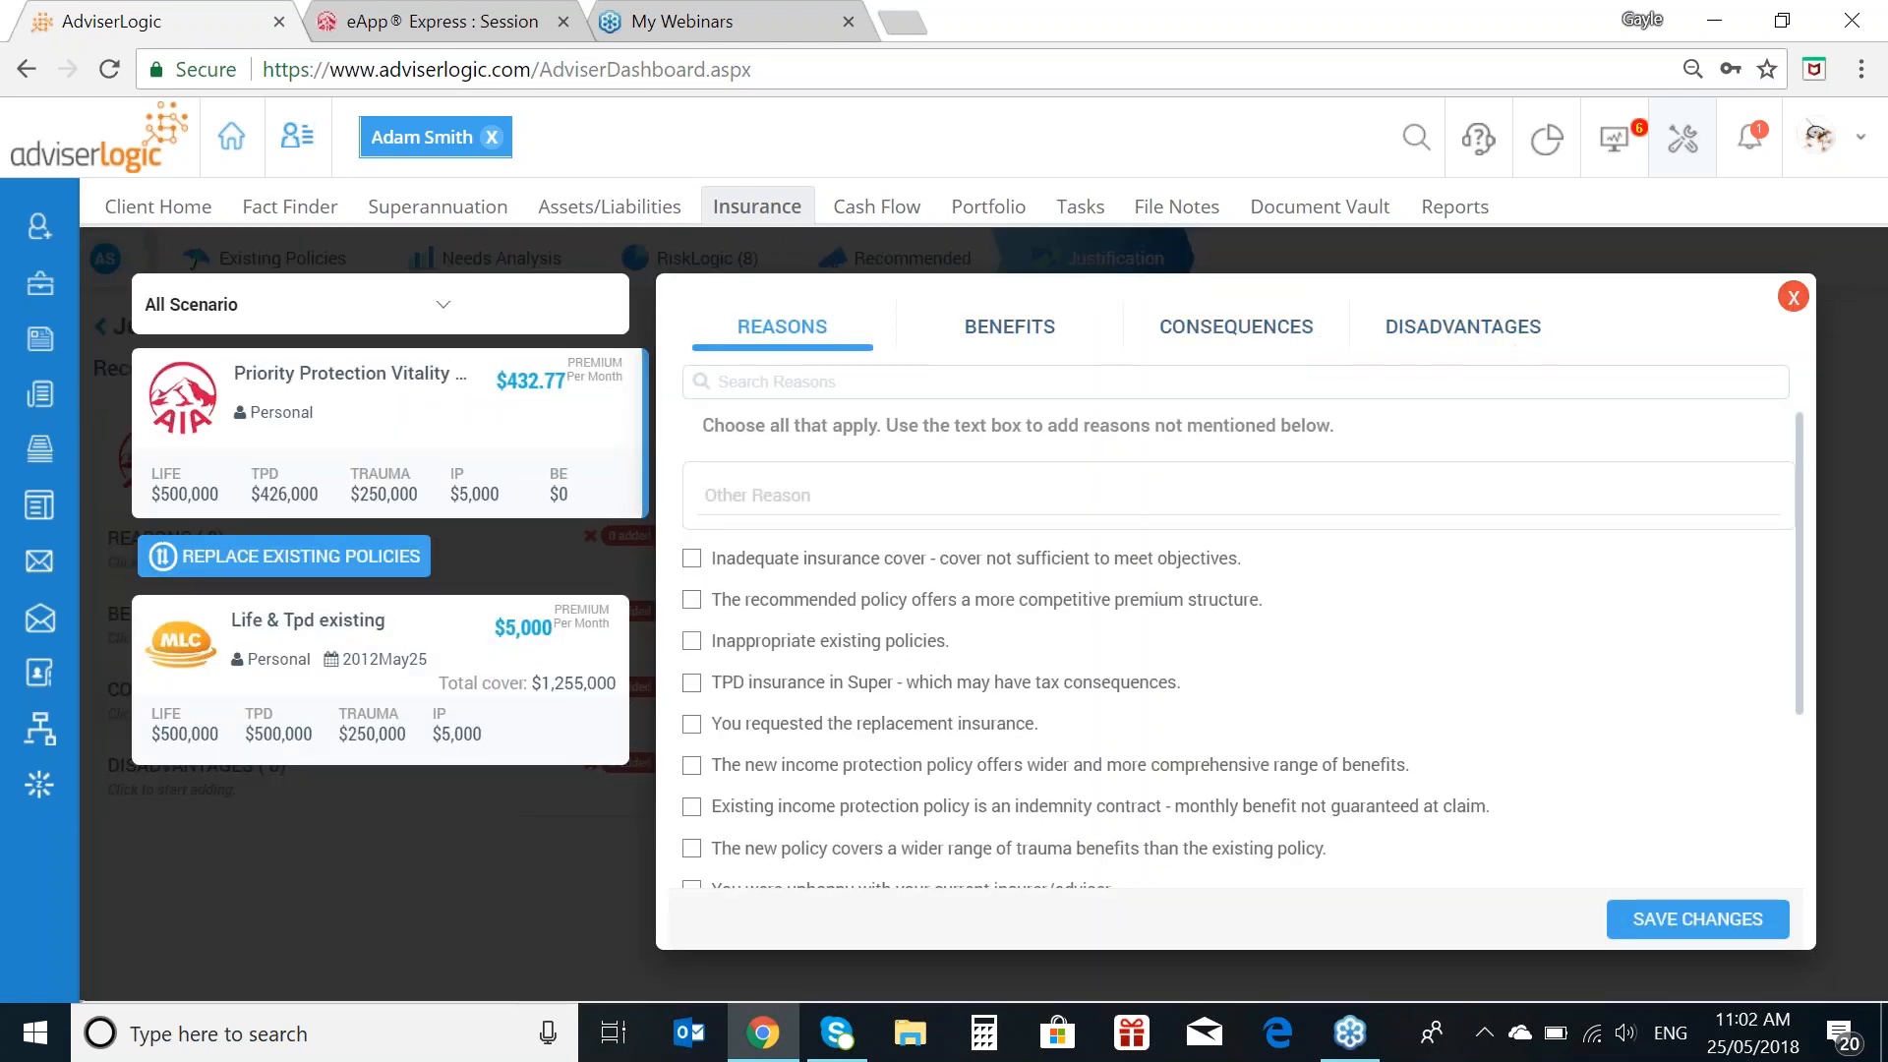
click(1793, 297)
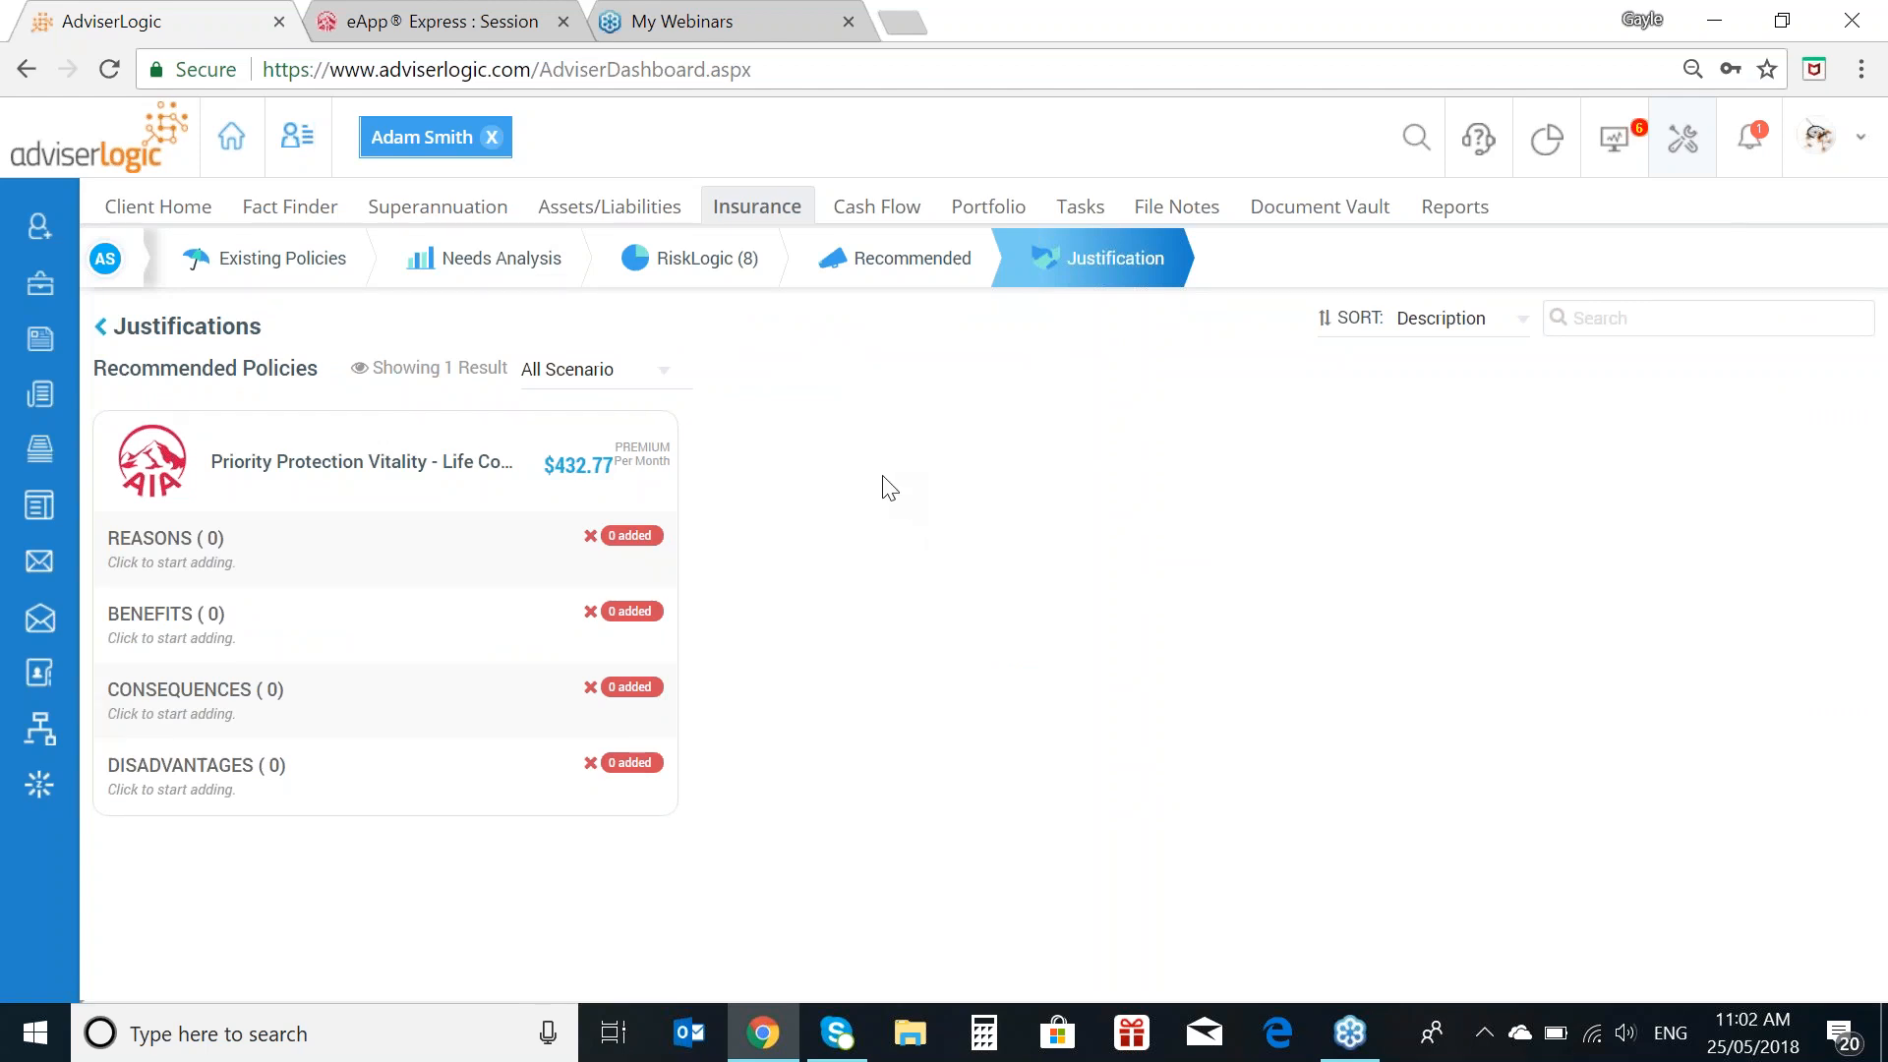
Step: Return to full screen and preview the summaries of the existing policies and the needs analysis
key(F11)
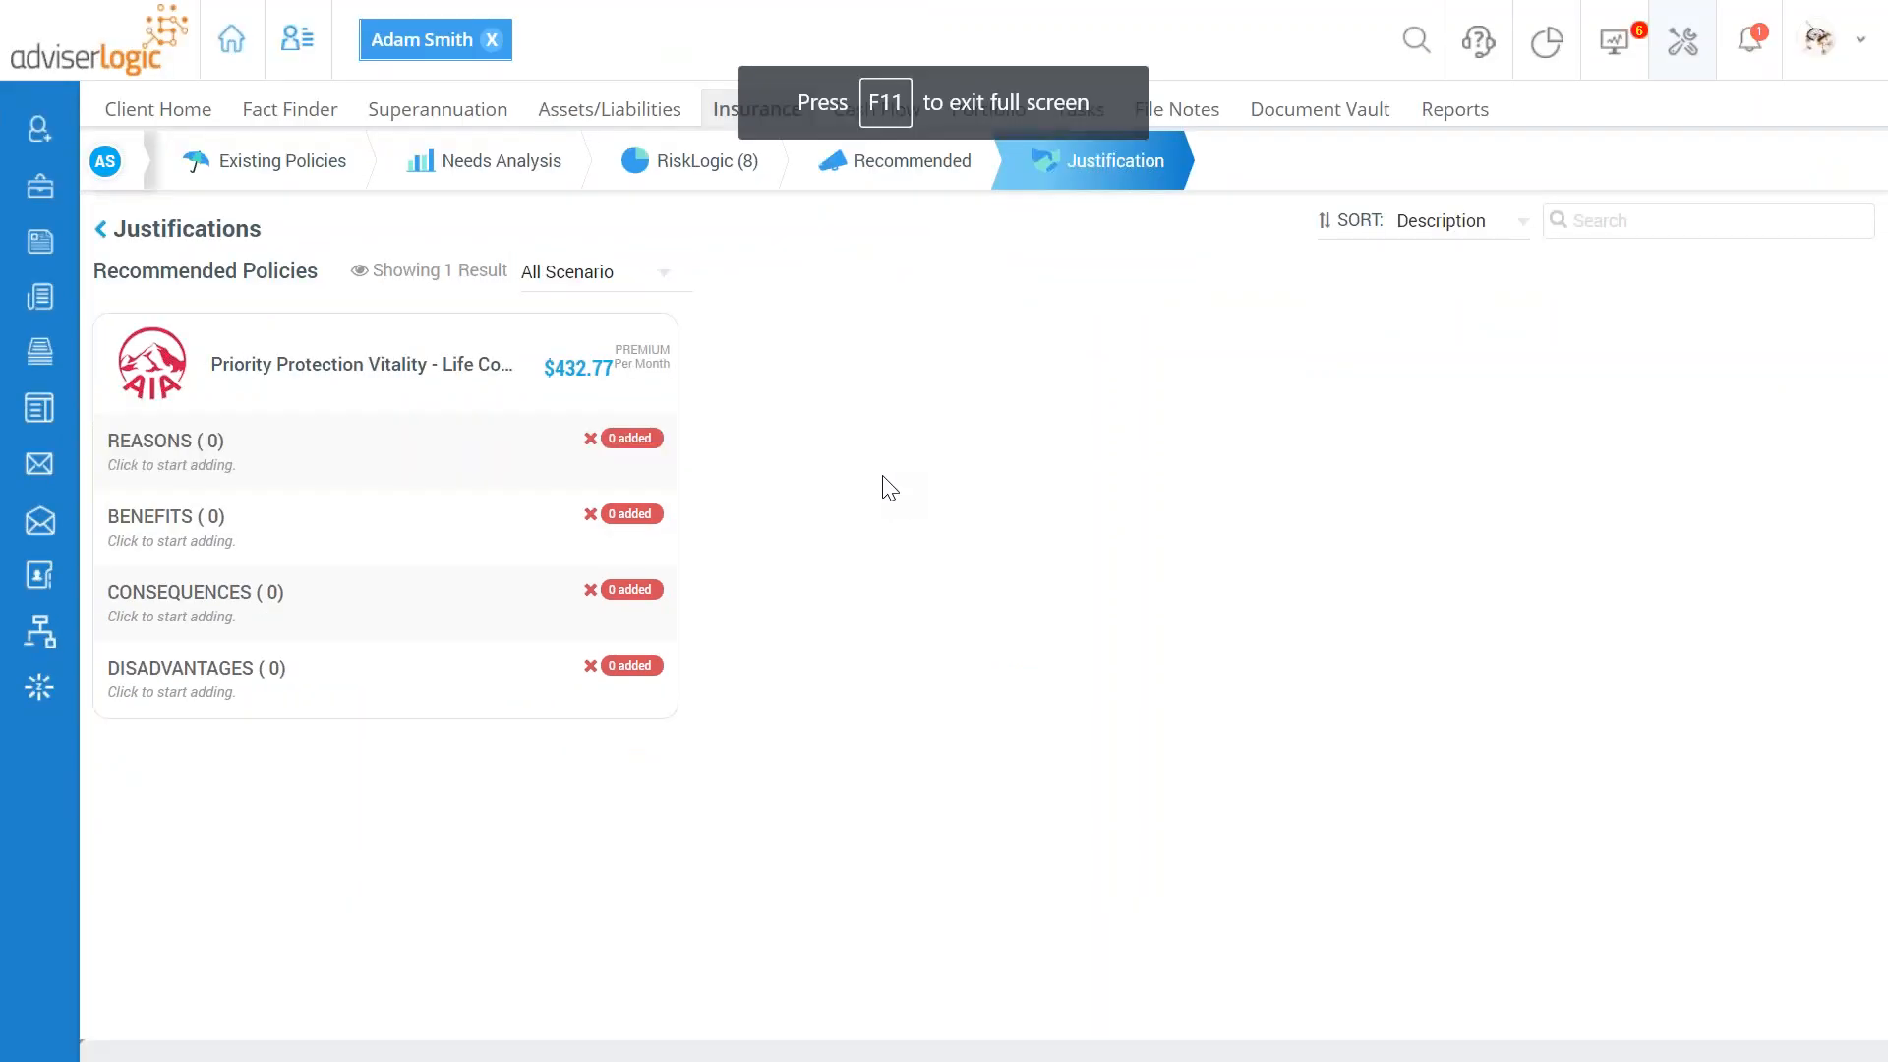
mouse_move(285, 177)
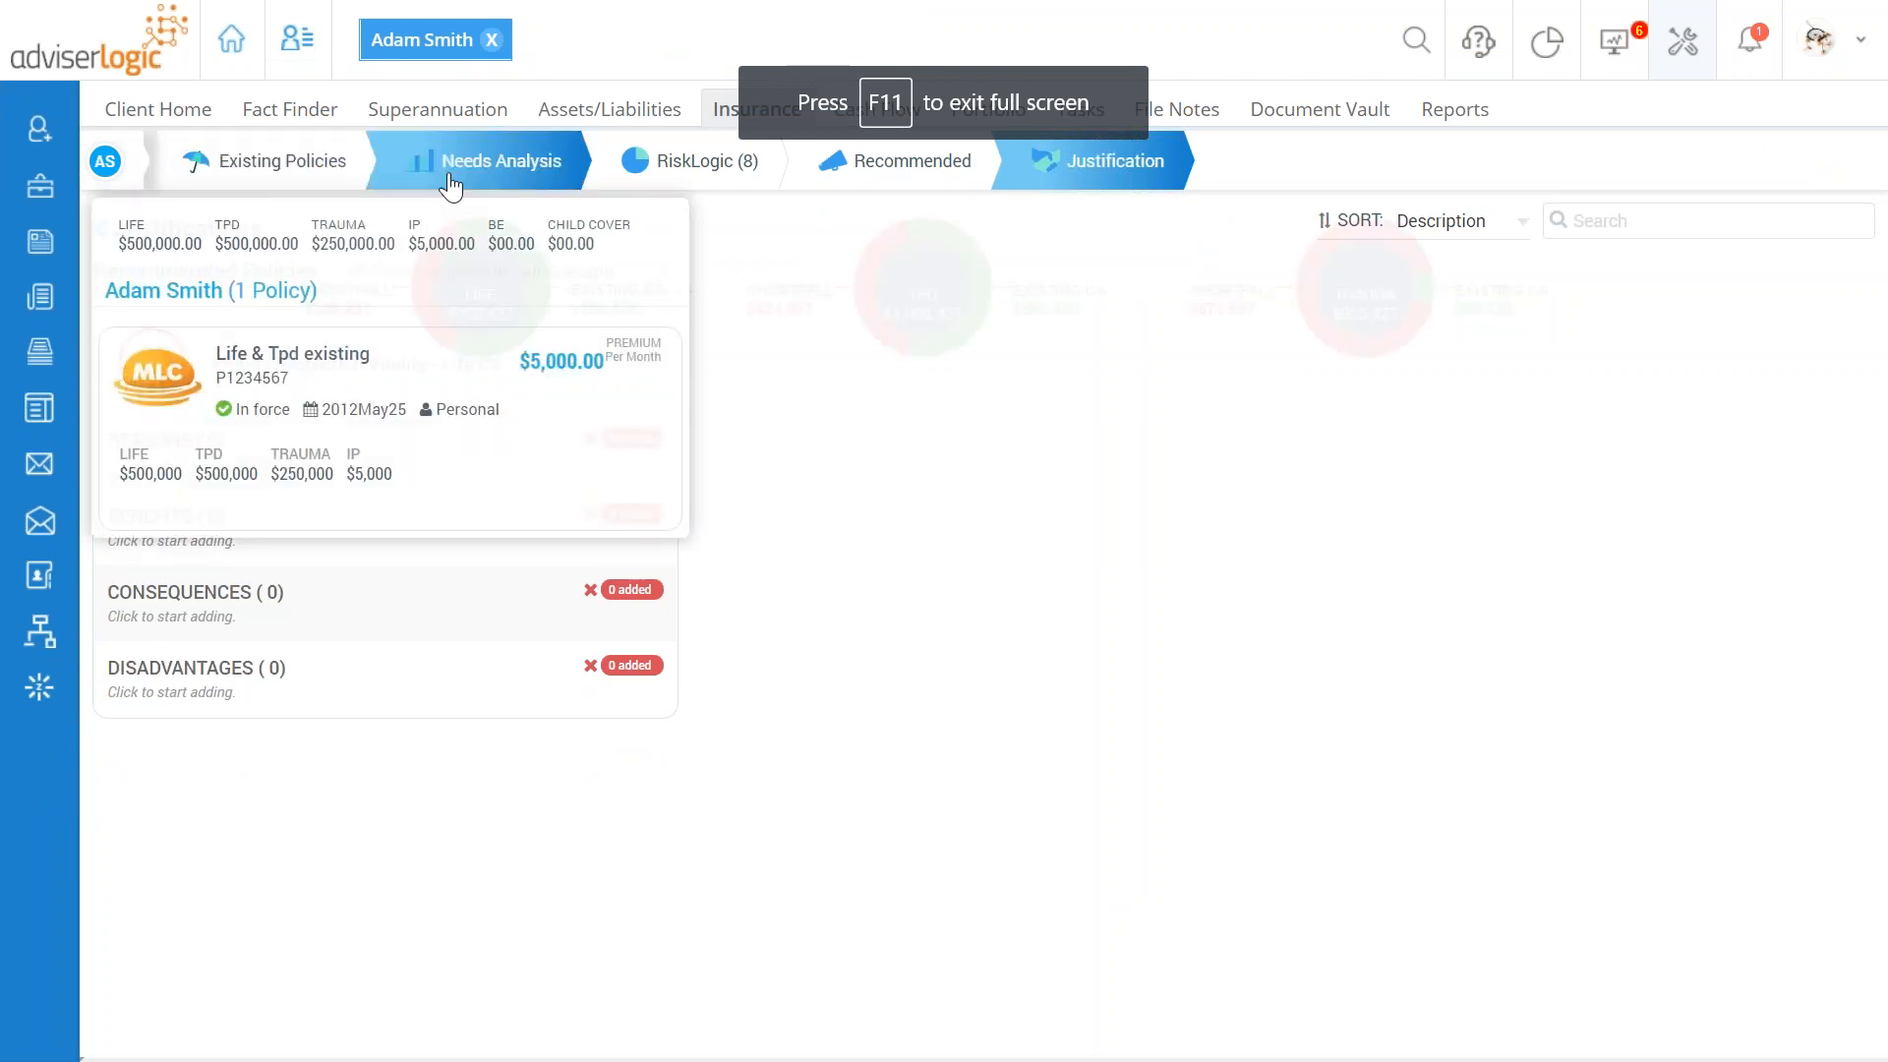
mouse_move(449, 168)
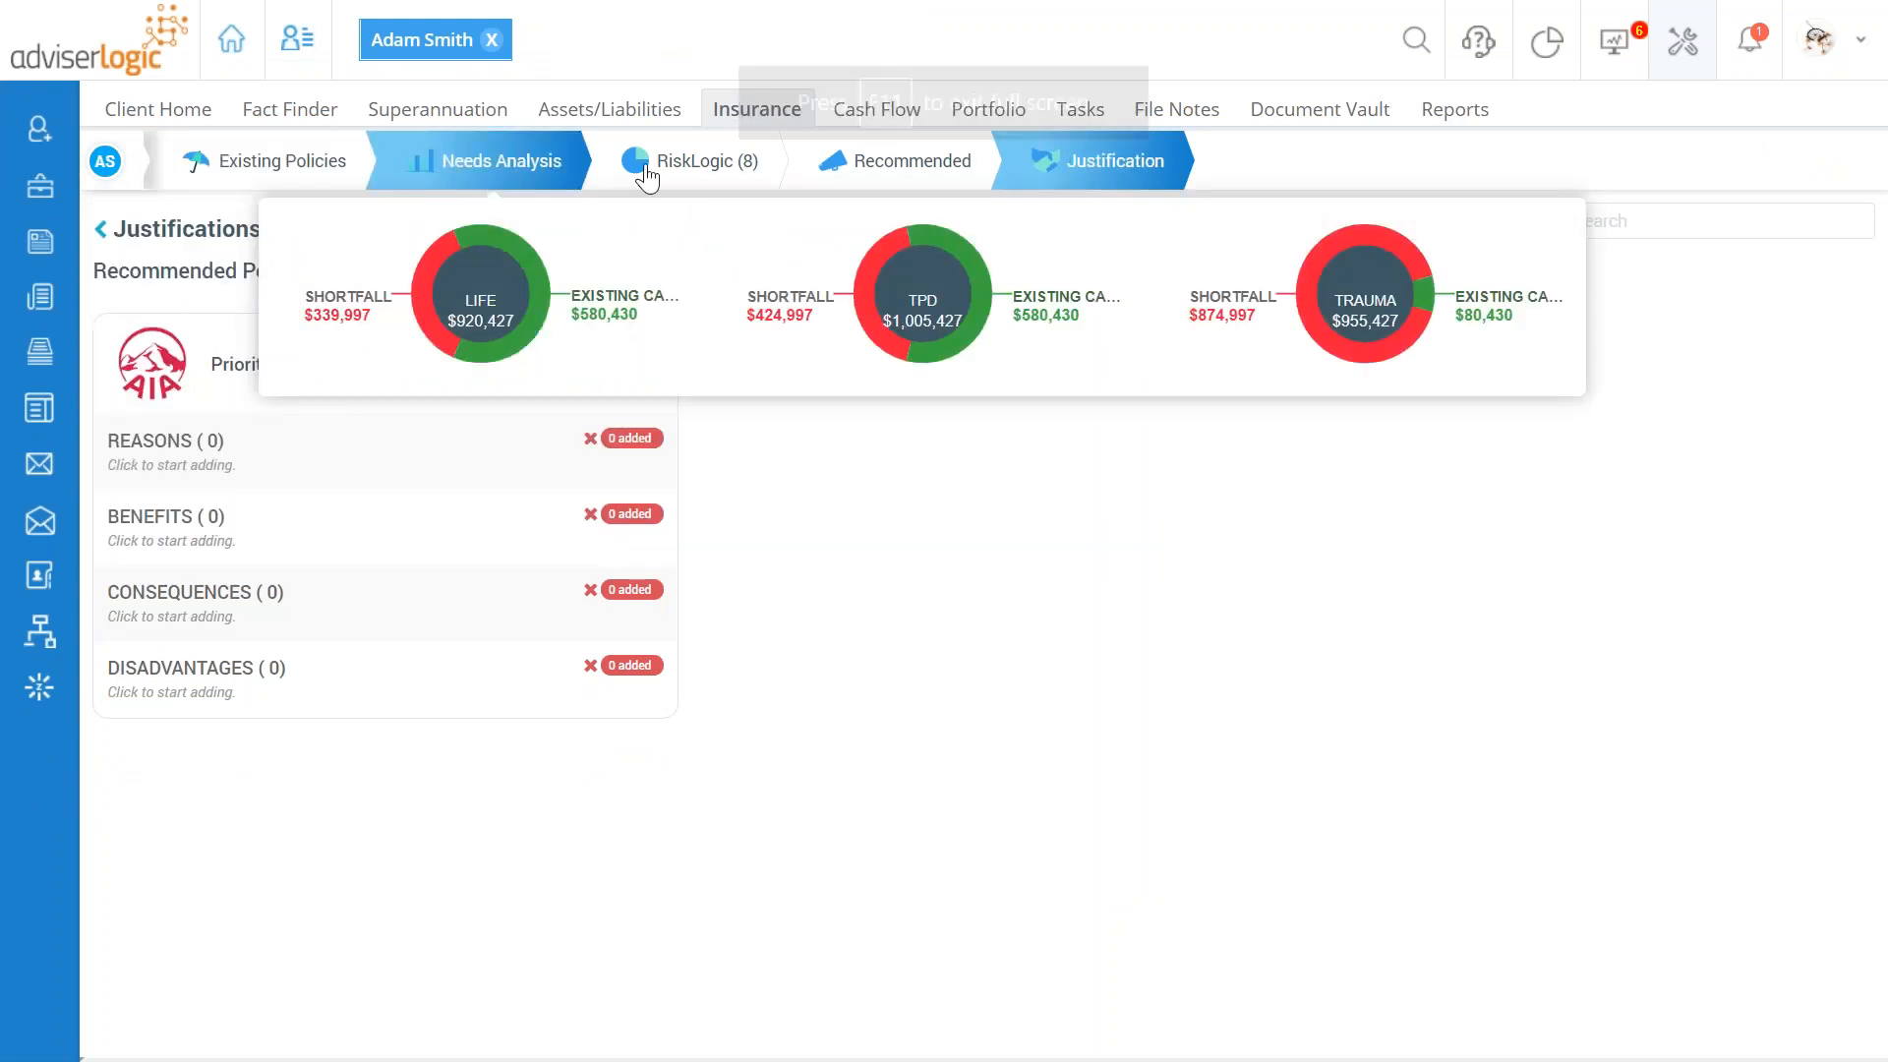